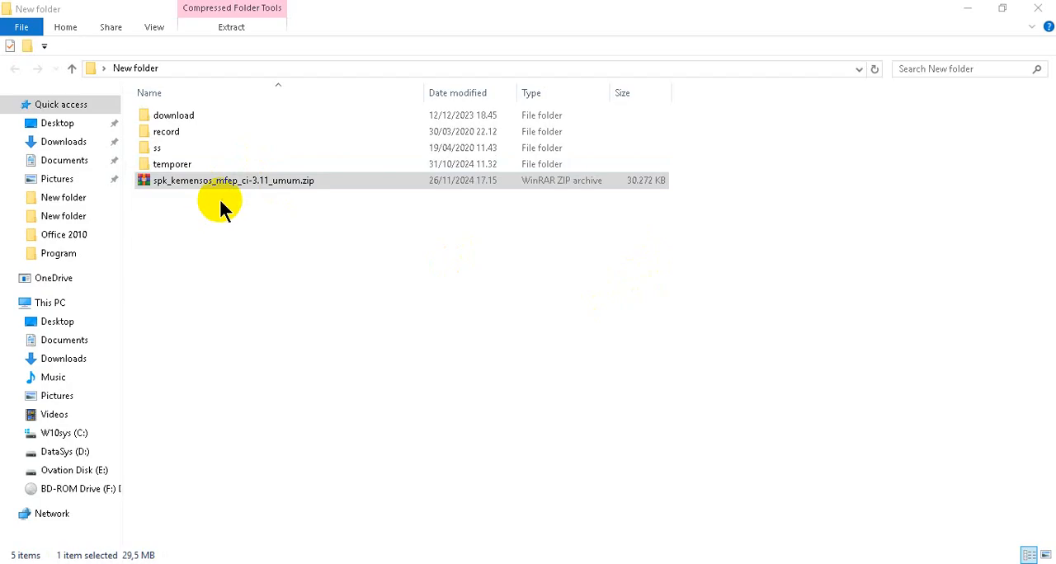
- Extract the spk_kemensos_mfep_ci-3.11_umum.zip archive into the current folder
{"action": "left_click", "coordinate": [212, 186]}
{"action": "left_click", "coordinate": [251, 242]}
{"action": "double_click", "coordinate": [239, 184]}
{"action": "right_click", "coordinate": [237, 182]}
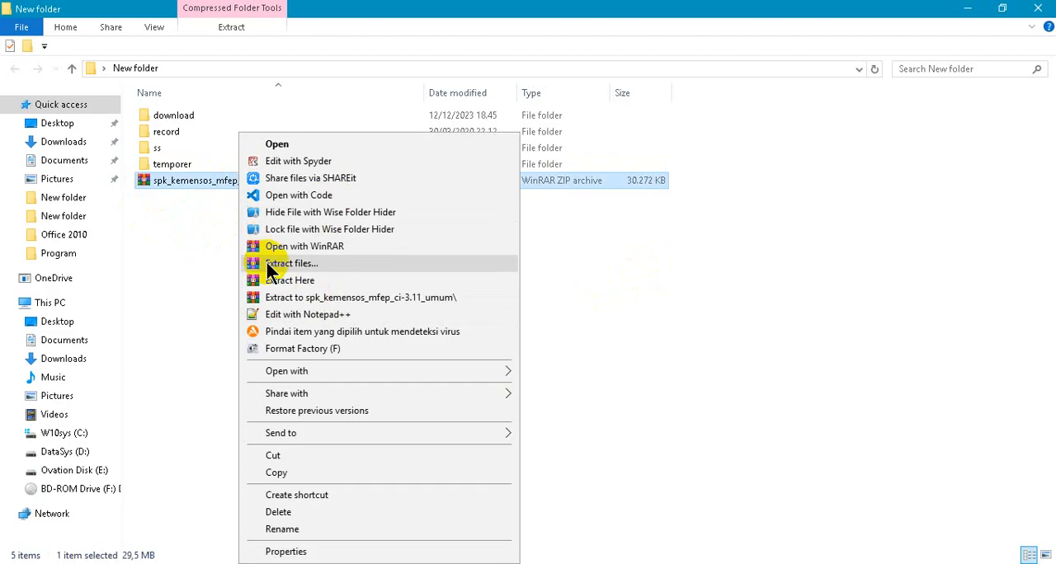
{"action": "left_click", "coordinate": [279, 279]}
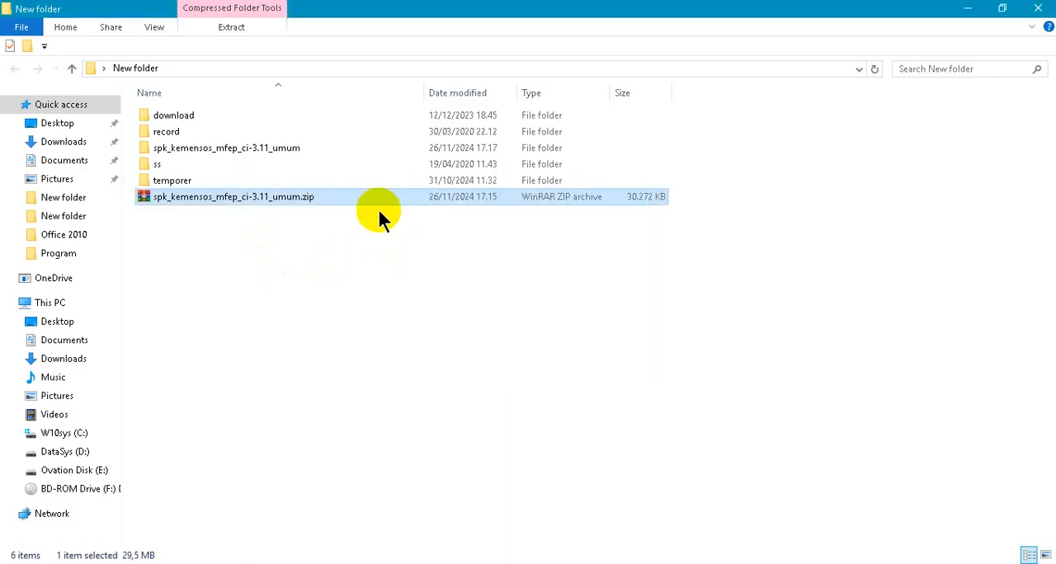
- Move the extracted spk_kemensos_mfep_ci-3.11_umum folder into the demo folder inside Laragon's www root
{"action": "left_click", "coordinate": [228, 154]}
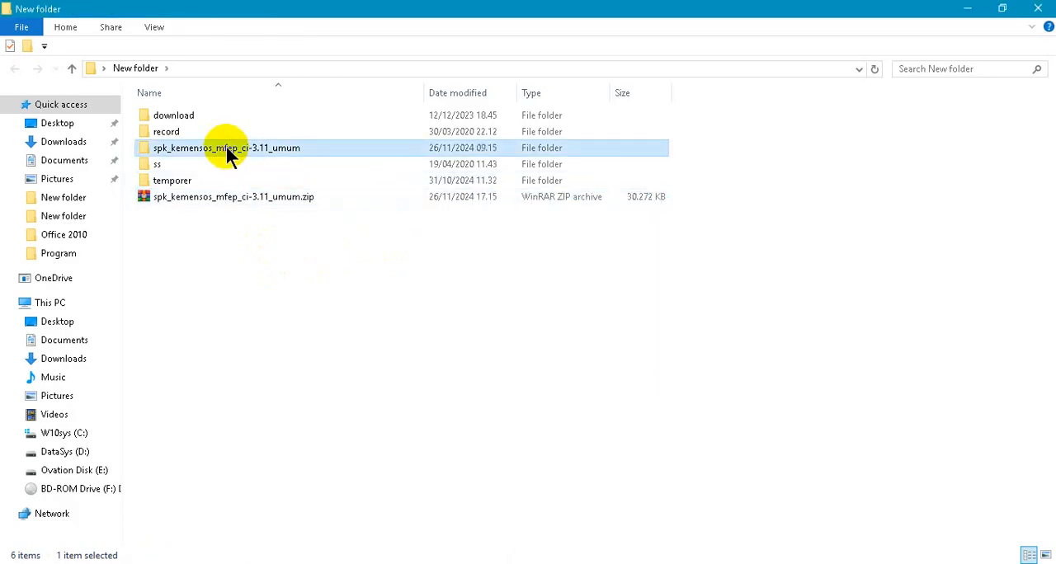
{"action": "right_click", "coordinate": [228, 154]}
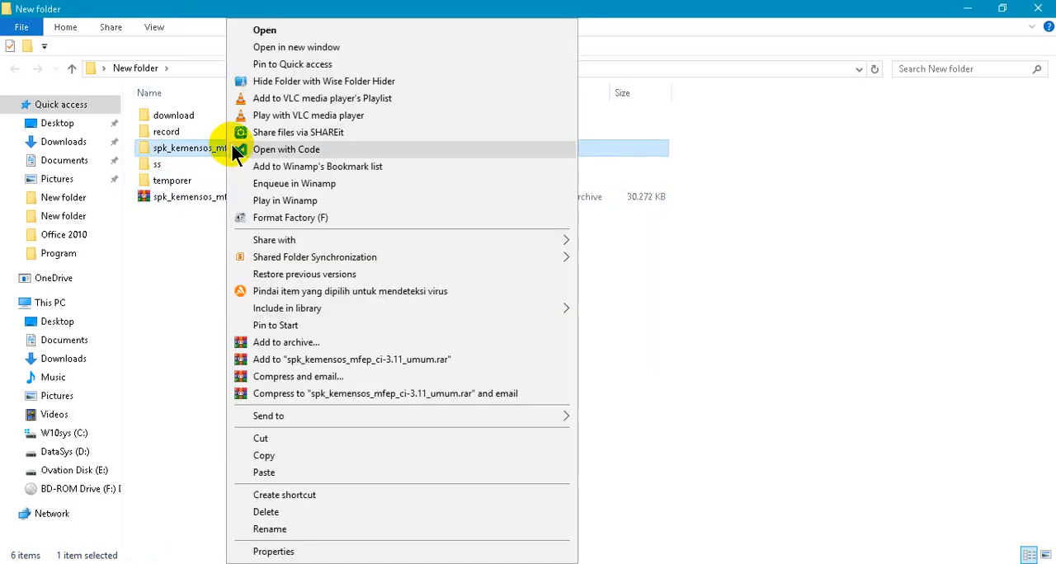
{"action": "left_click", "coordinate": [346, 441]}
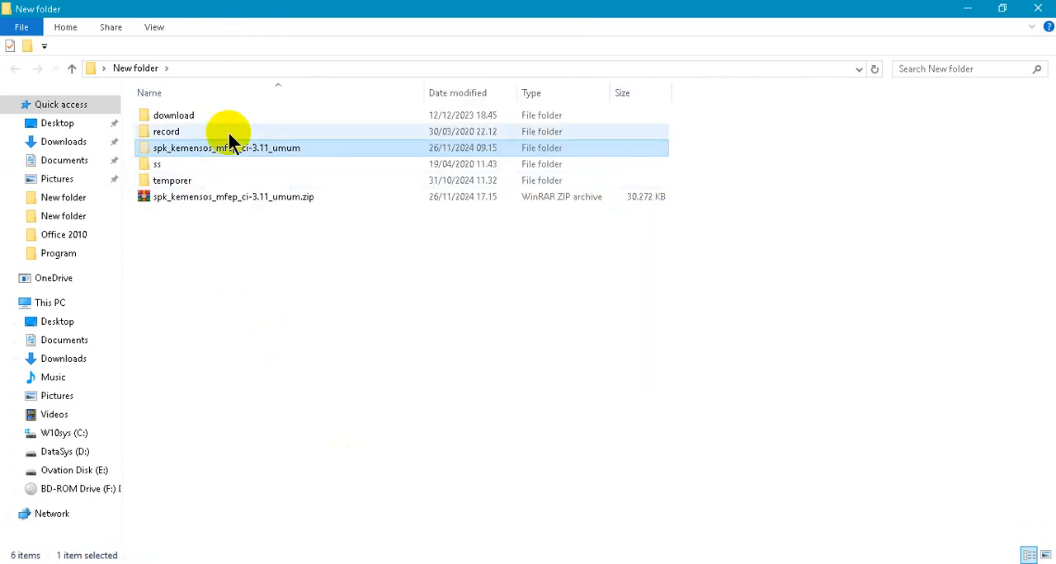
{"action": "left_click", "coordinate": [336, 563]}
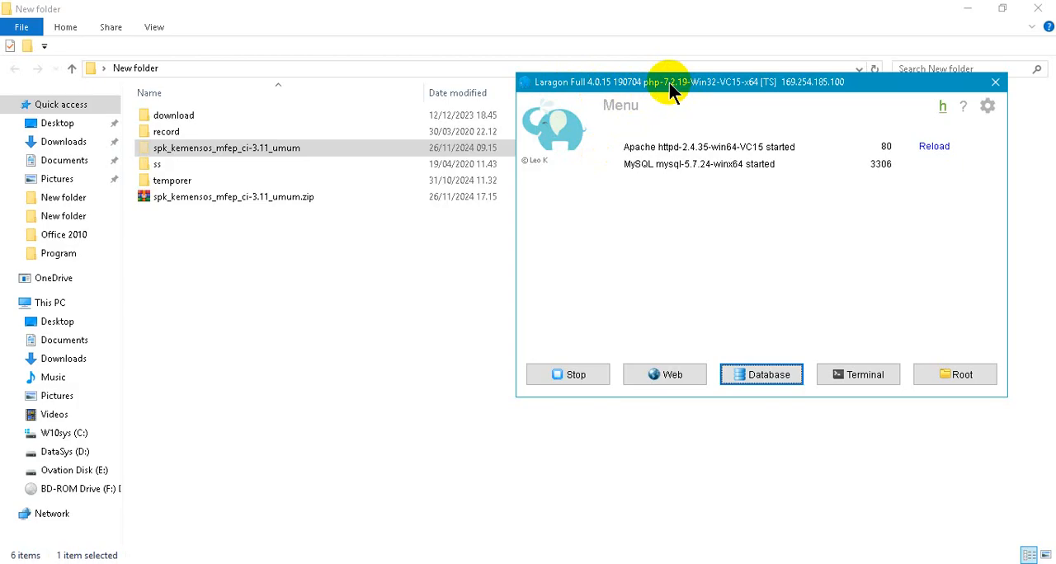
{"action": "left_click", "coordinate": [948, 376]}
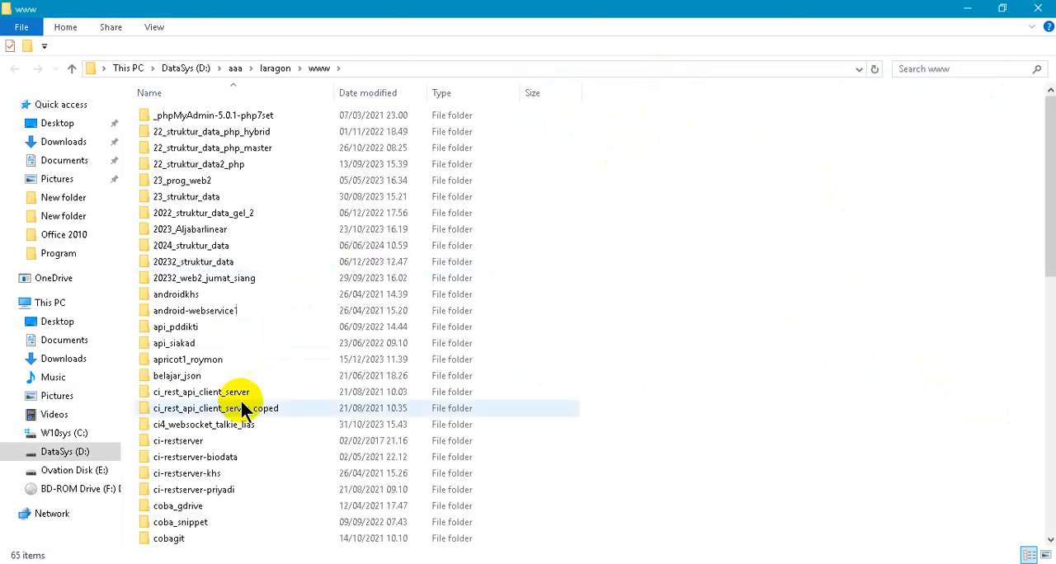
{"action": "scroll", "coordinate": [227, 388], "scroll_direction": "down", "scroll_amount": 3}
{"action": "double_click", "coordinate": [187, 441]}
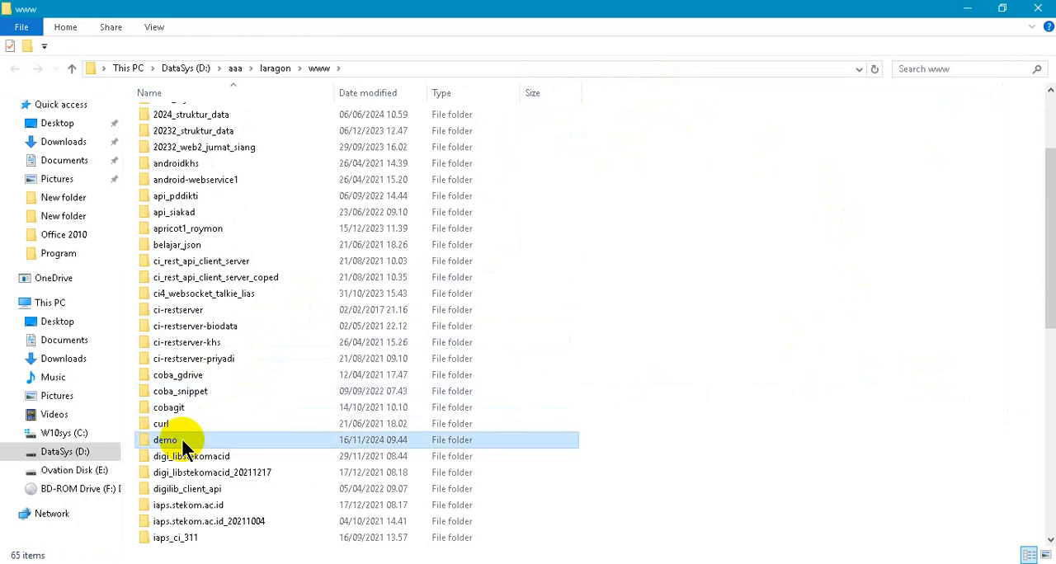
{"action": "right_click", "coordinate": [293, 190]}
{"action": "left_click", "coordinate": [361, 297]}
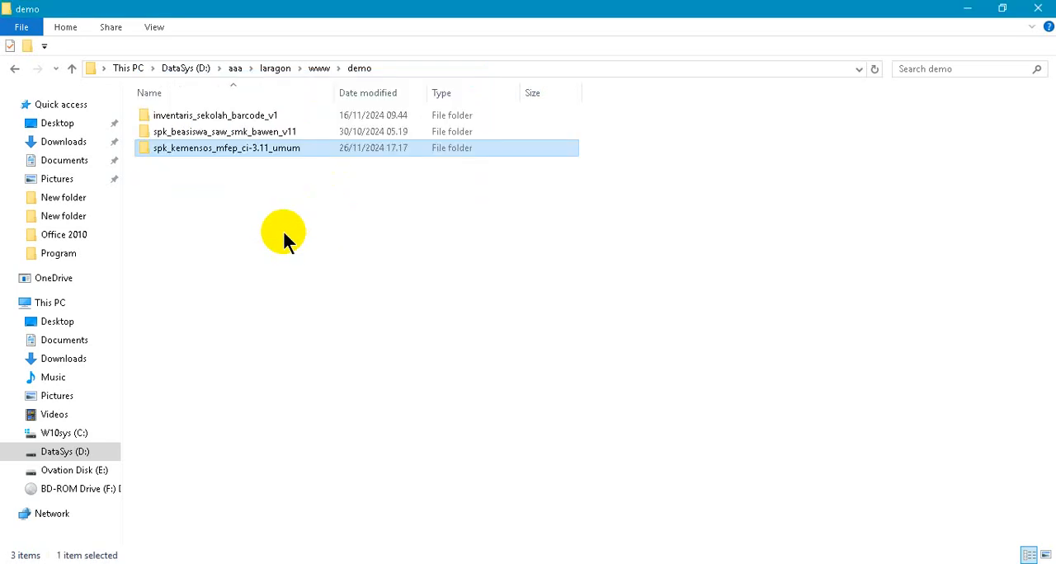
- Open db_spk_kemensos.sql from the moved project folder in Notepad++ and copy its entire contents
{"action": "double_click", "coordinate": [244, 152]}
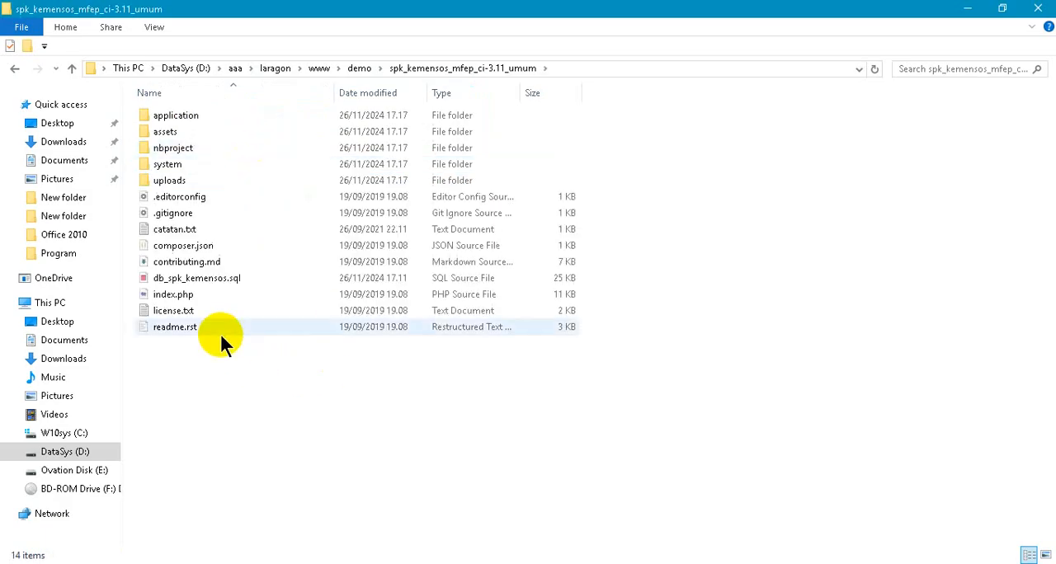
{"action": "left_click", "coordinate": [183, 283]}
{"action": "right_click", "coordinate": [183, 283]}
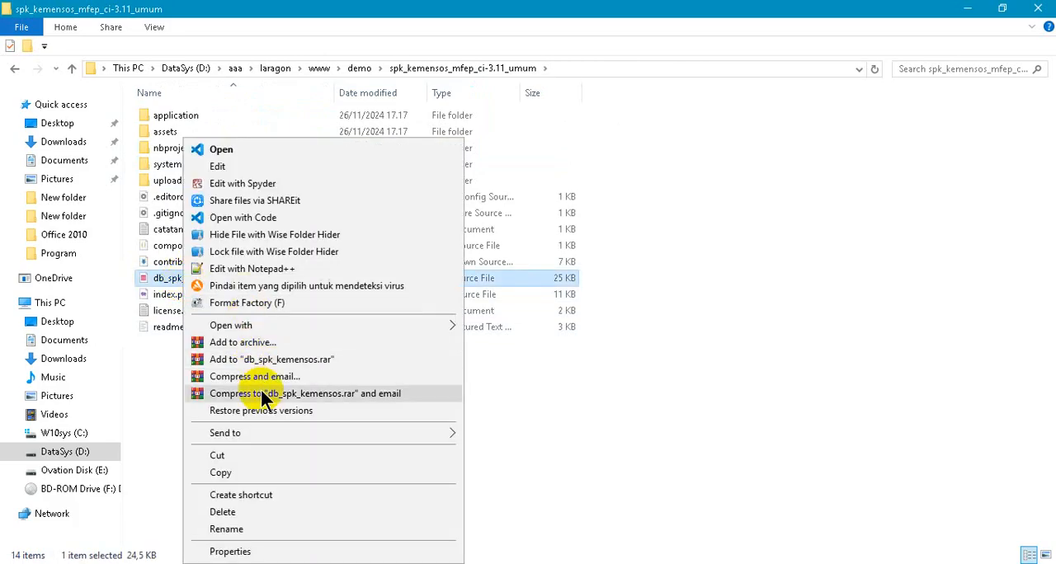
{"action": "left_click", "coordinate": [274, 270]}
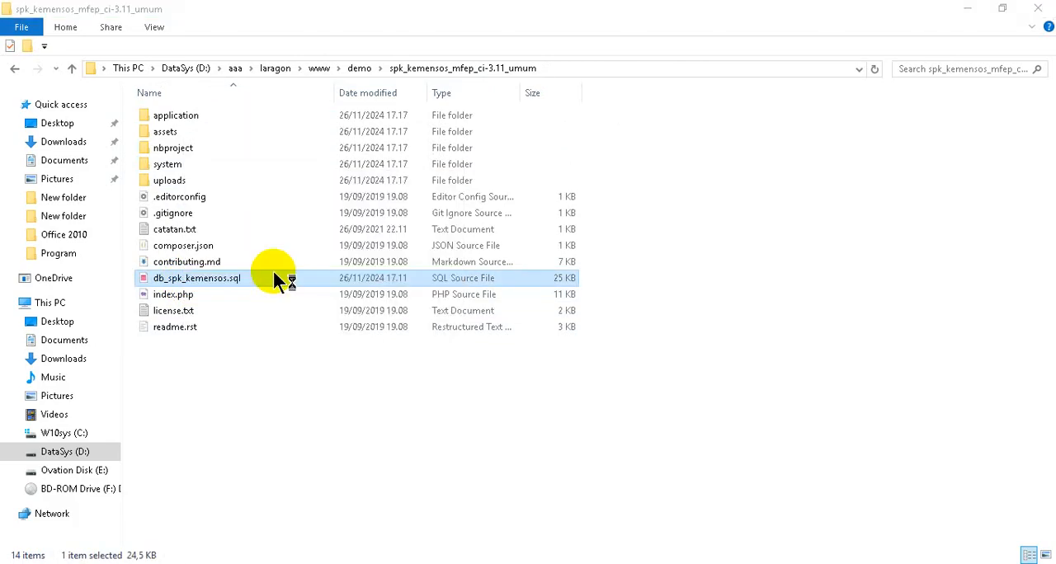
{"action": "left_click", "coordinate": [638, 289]}
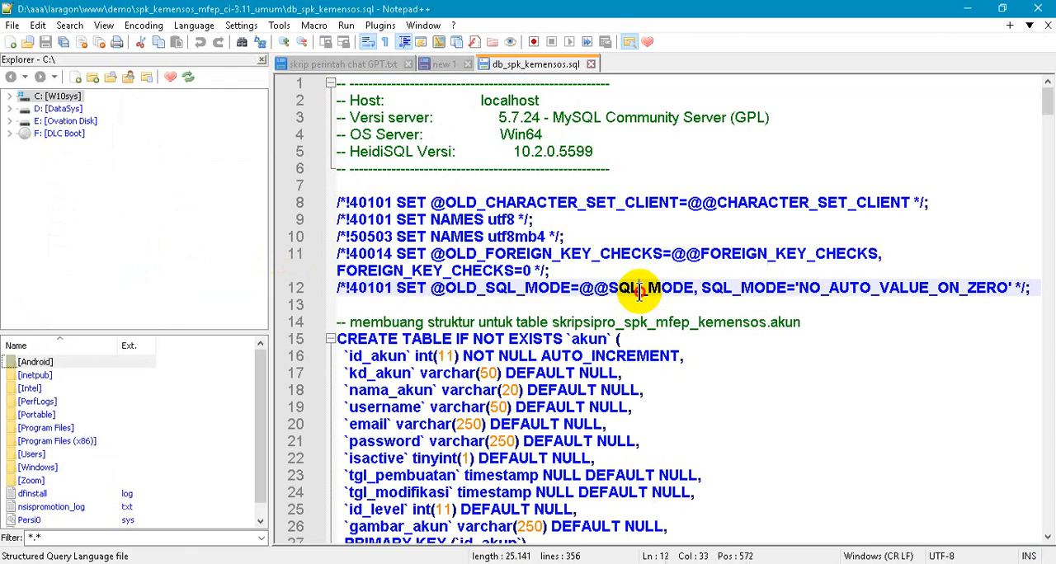
{"action": "key", "text": "ctrl+a"}
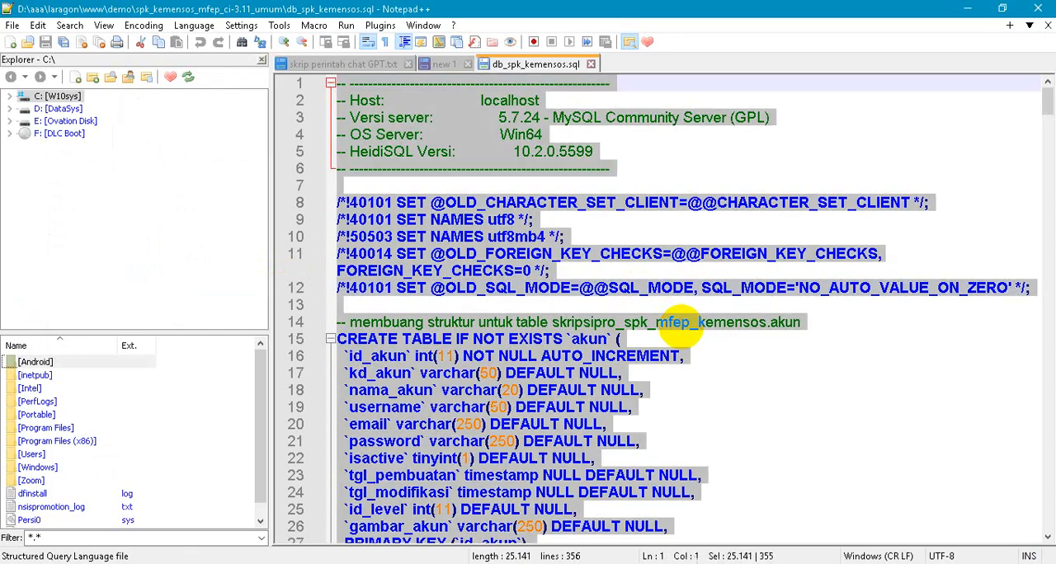
- Switch to Laragon and open its database manager HeidiSQL with the Laragon 7 session
{"action": "left_click", "coordinate": [335, 563]}
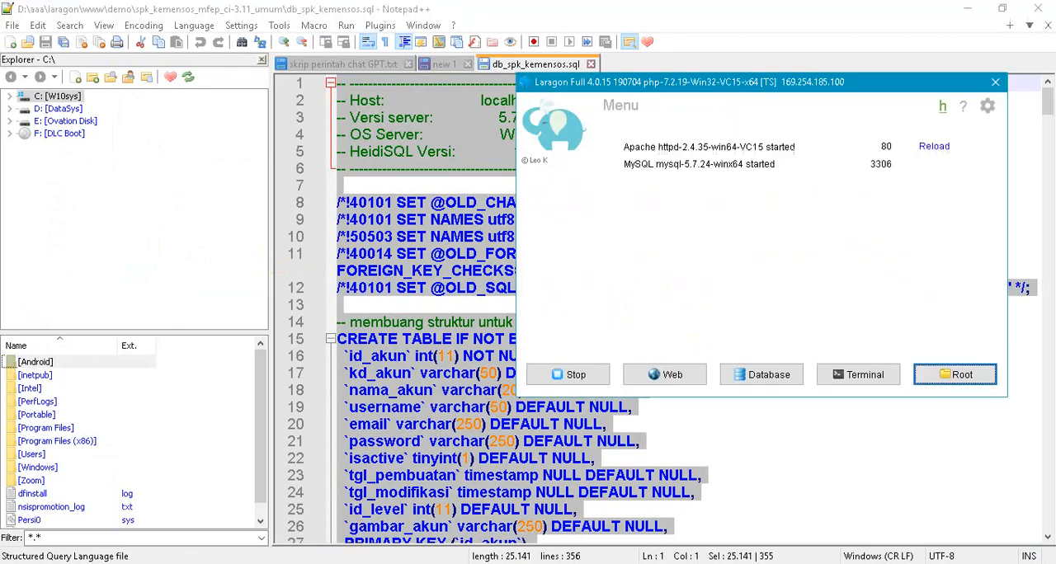
{"action": "left_click", "coordinate": [772, 373]}
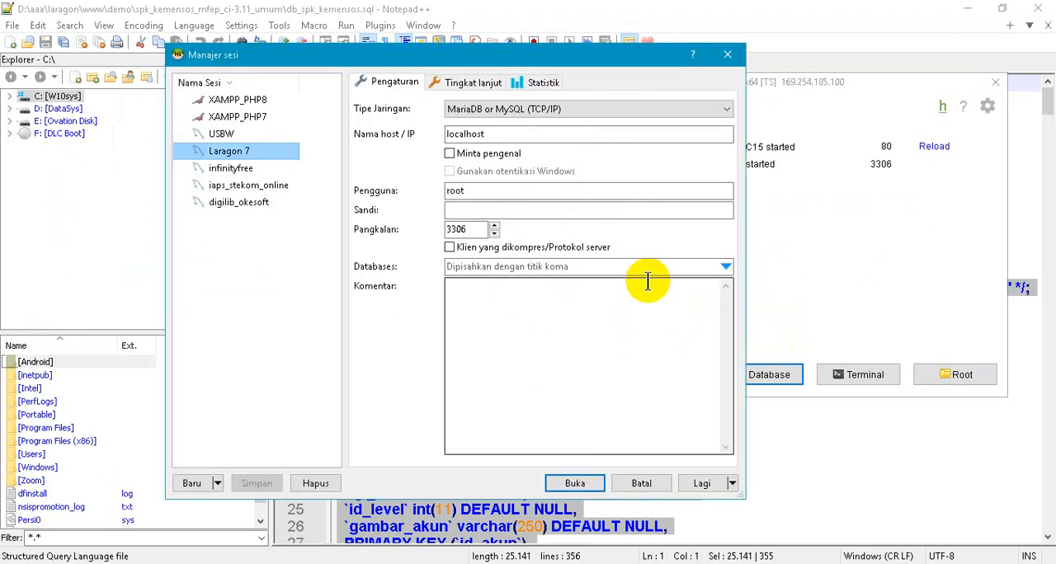
{"action": "left_click", "coordinate": [571, 484]}
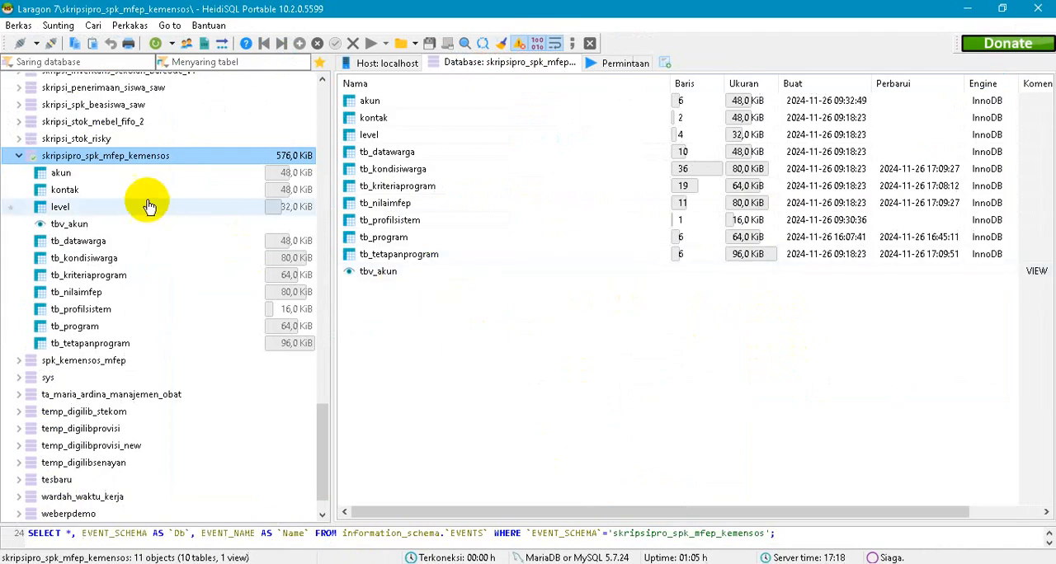
- Create a new database named demo_spk_mfep_kemnesos on the Laragon 7 server, keeping the latin1_swedish_ci collation
{"action": "left_click", "coordinate": [19, 156]}
{"action": "scroll", "coordinate": [25, 144], "scroll_direction": "up", "scroll_amount": 9}
{"action": "scroll", "coordinate": [33, 144], "scroll_direction": "up", "scroll_amount": 10}
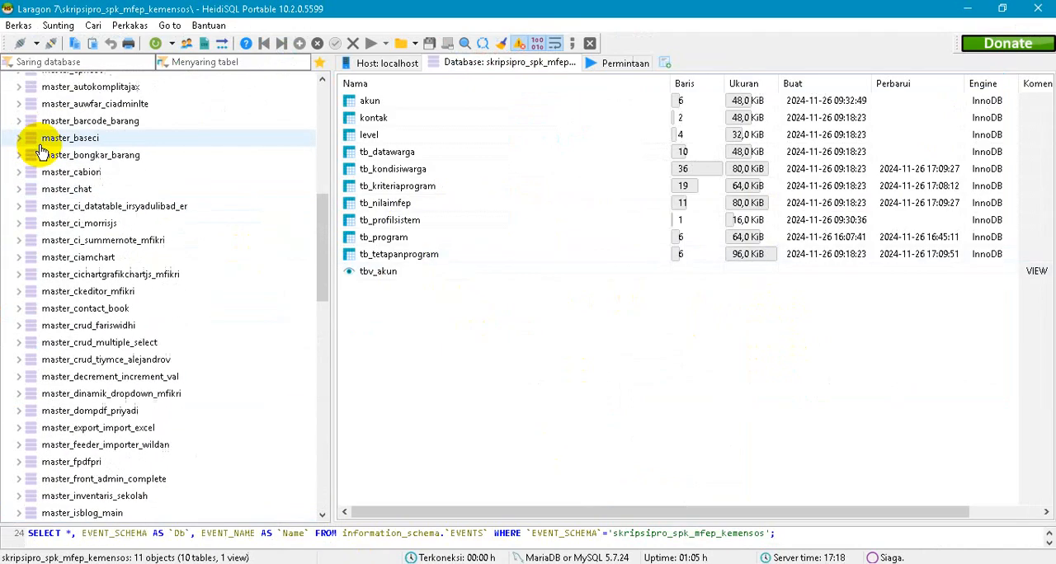
{"action": "left_click", "coordinate": [52, 80]}
{"action": "right_click", "coordinate": [71, 84]}
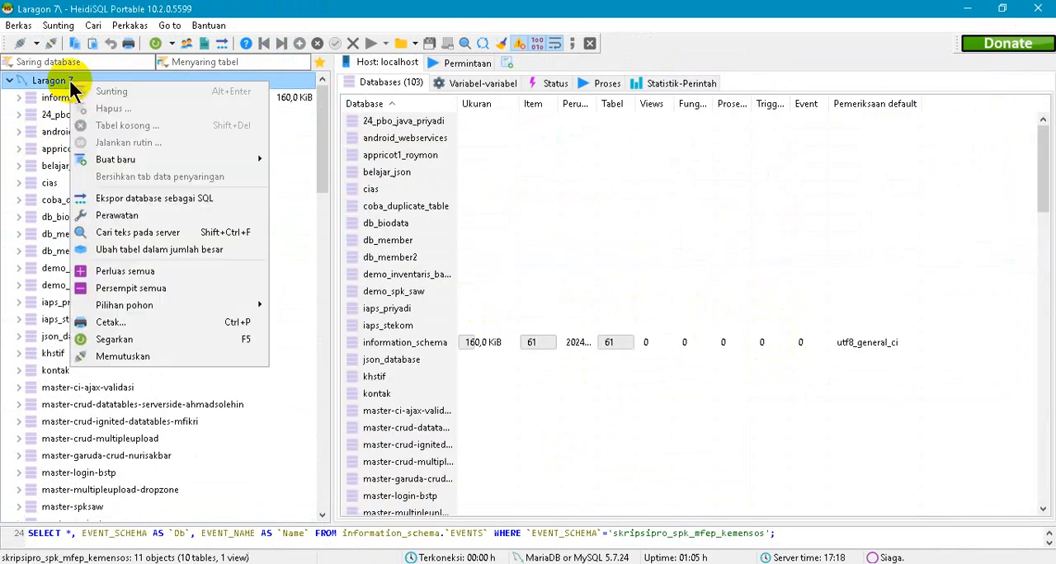
{"action": "mouse_move", "coordinate": [148, 159]}
{"action": "left_click", "coordinate": [310, 161]}
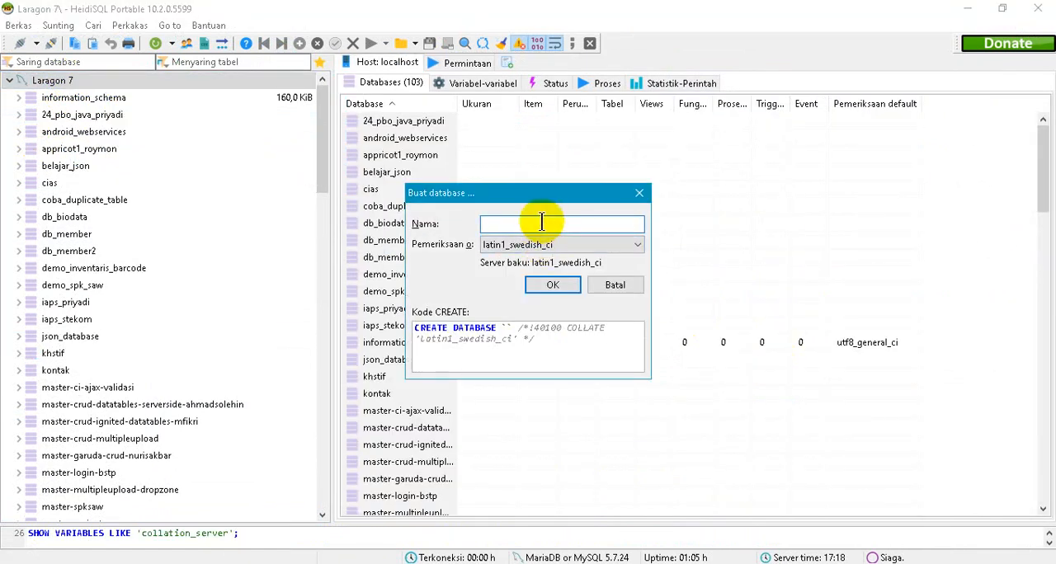
{"action": "type", "text": "demo_"}
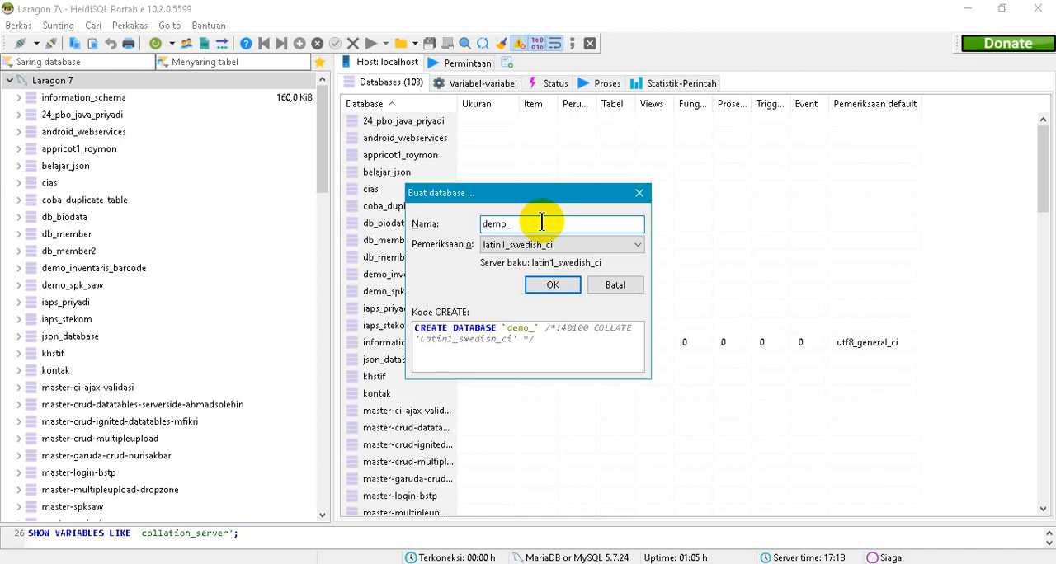
{"action": "type", "text": "spk_mfep"}
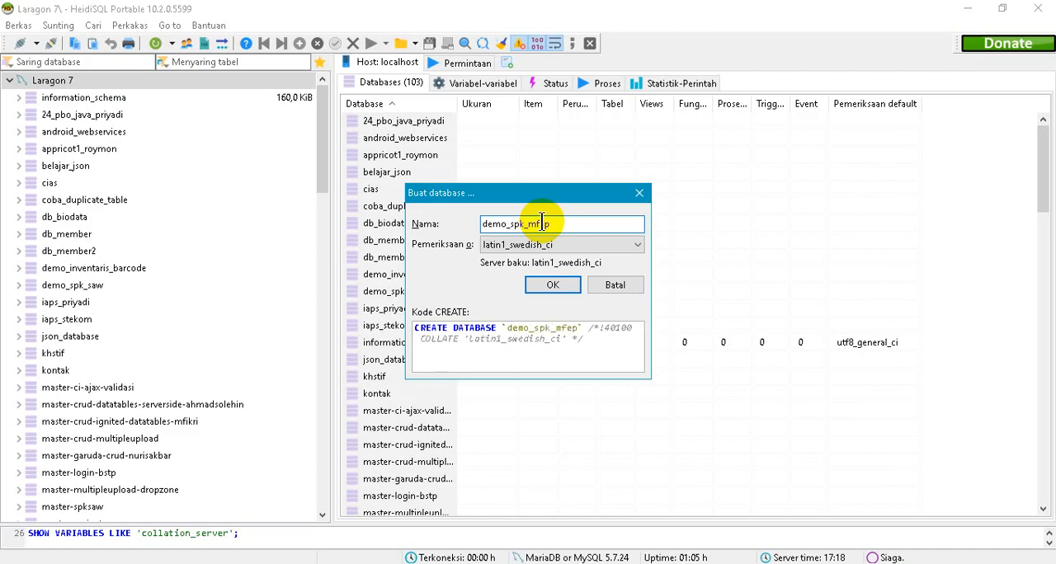
{"action": "type", "text": "_kemnesos"}
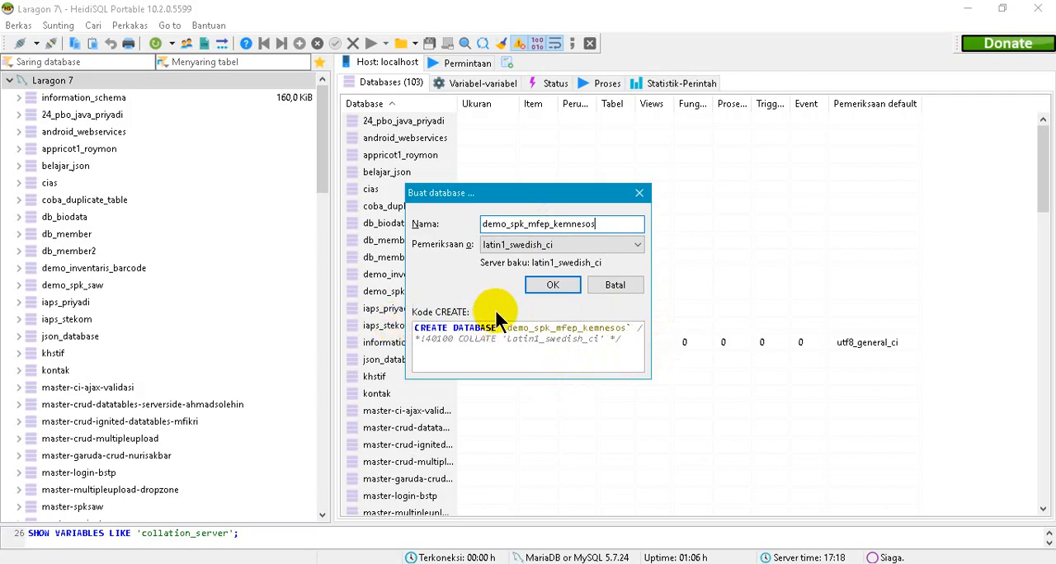
{"action": "left_click", "coordinate": [538, 284]}
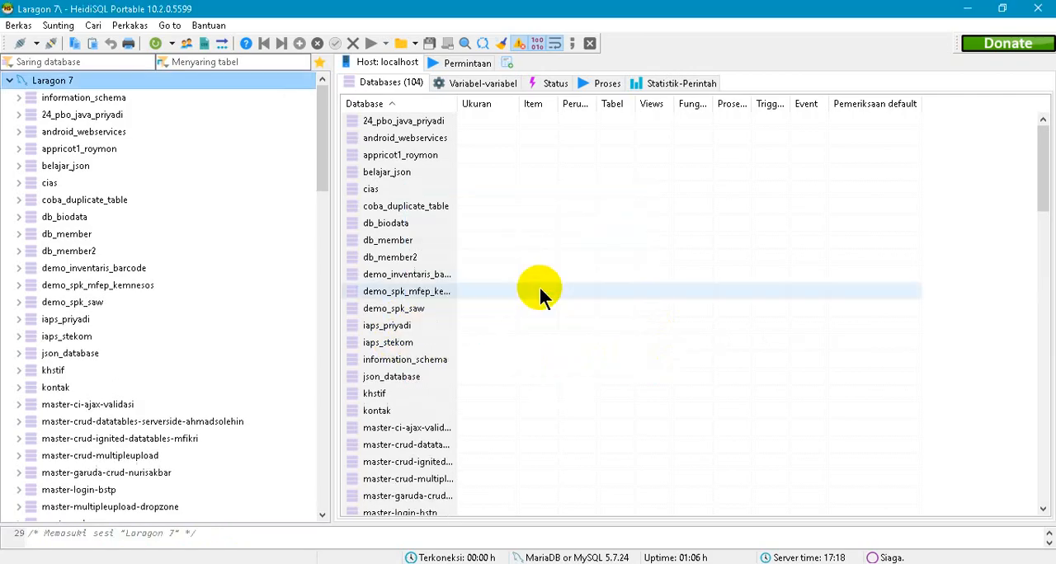
- Filter the database list by "demo" and select the demo_spk_mfep_kemnesos database
{"action": "left_click", "coordinate": [102, 62]}
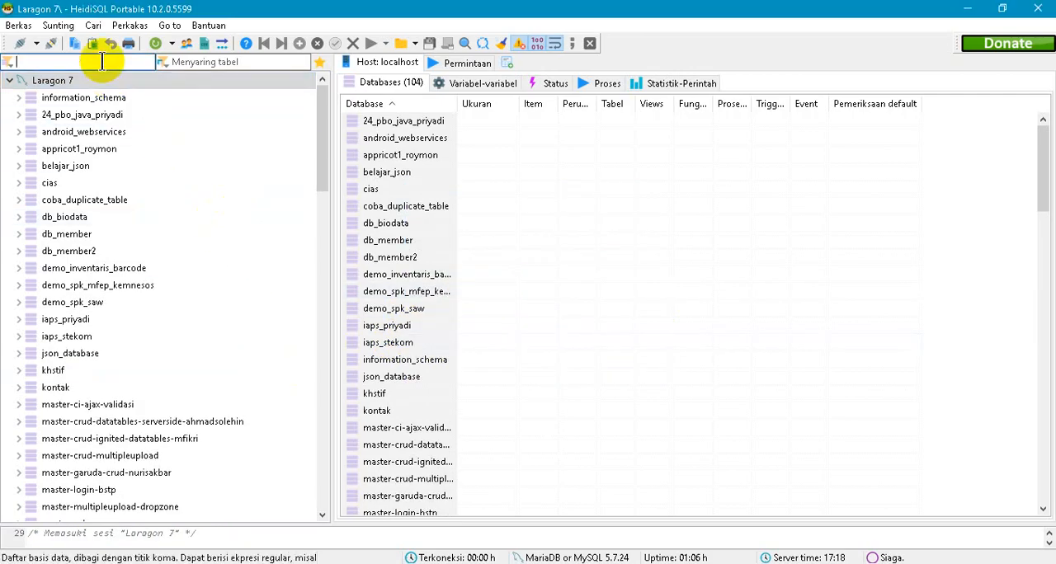
{"action": "type", "text": "demo"}
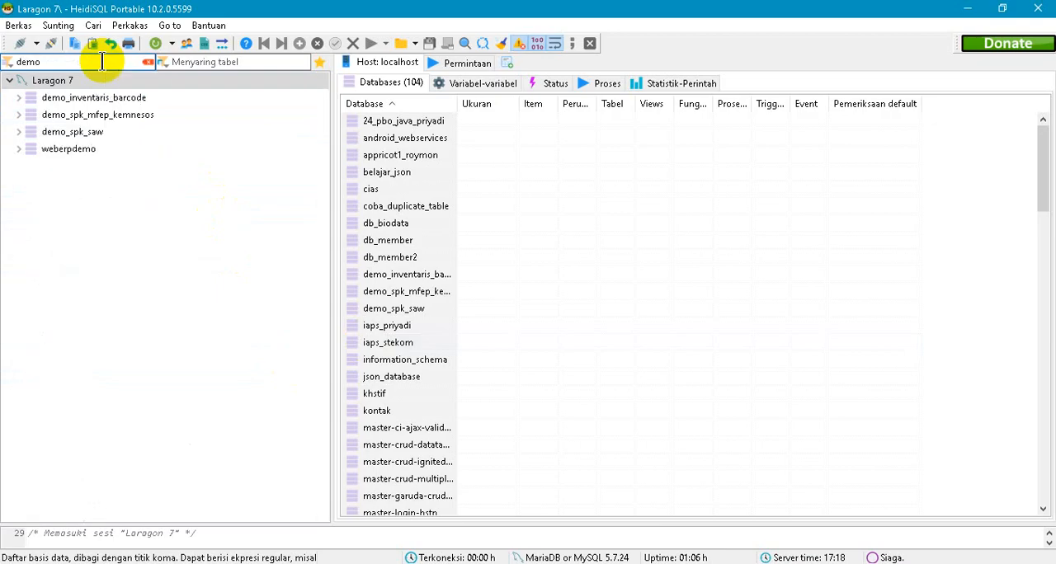
{"action": "left_click", "coordinate": [109, 116]}
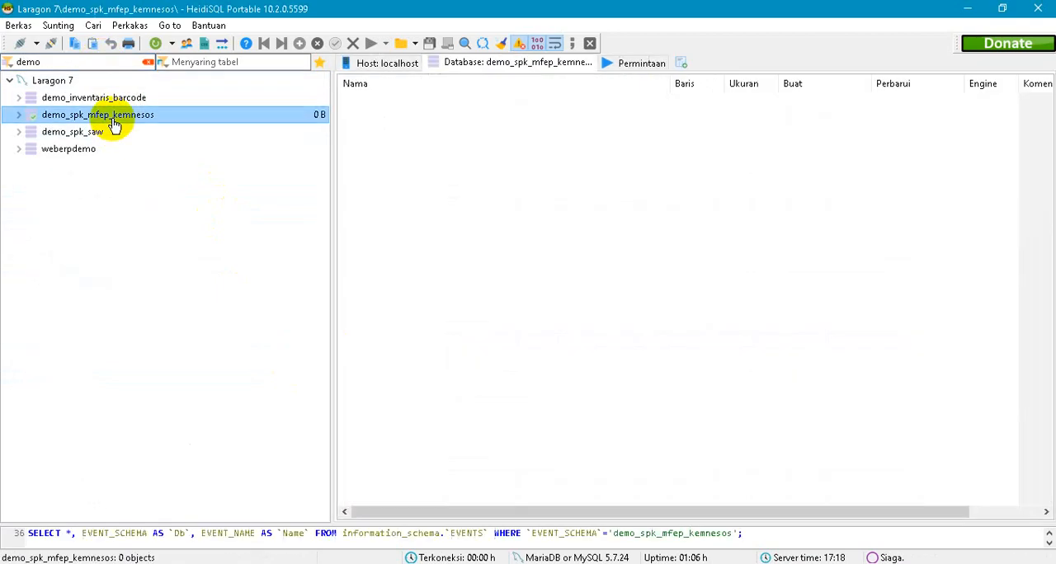
{"action": "left_click", "coordinate": [20, 115]}
- Paste the copied SQL script into a query for demo_spk_mfep_kemnesos, execute it and dismiss the resulting dialog
{"action": "left_click", "coordinate": [633, 66]}
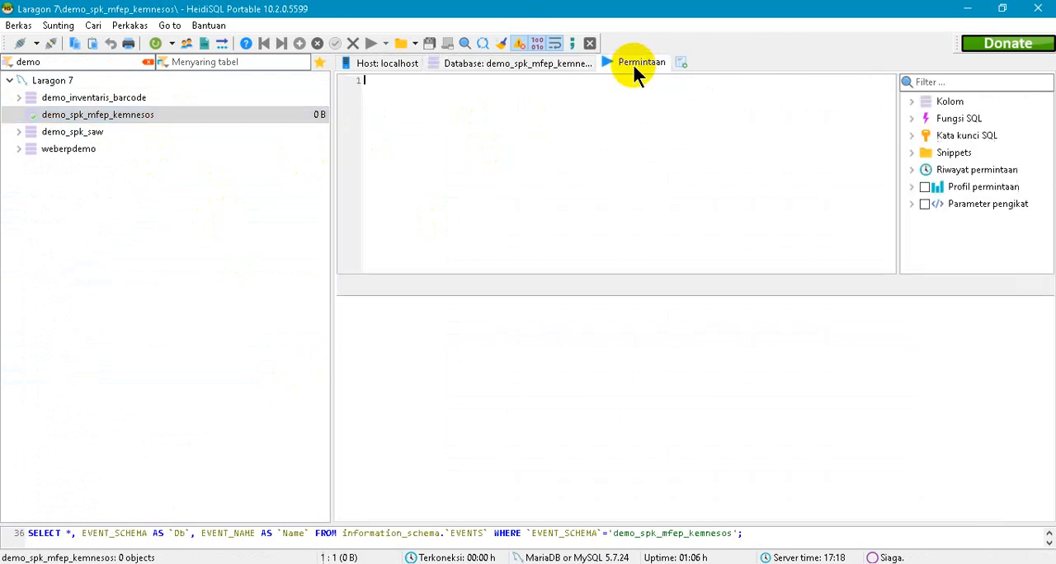
{"action": "key", "text": "alt+Tab"}
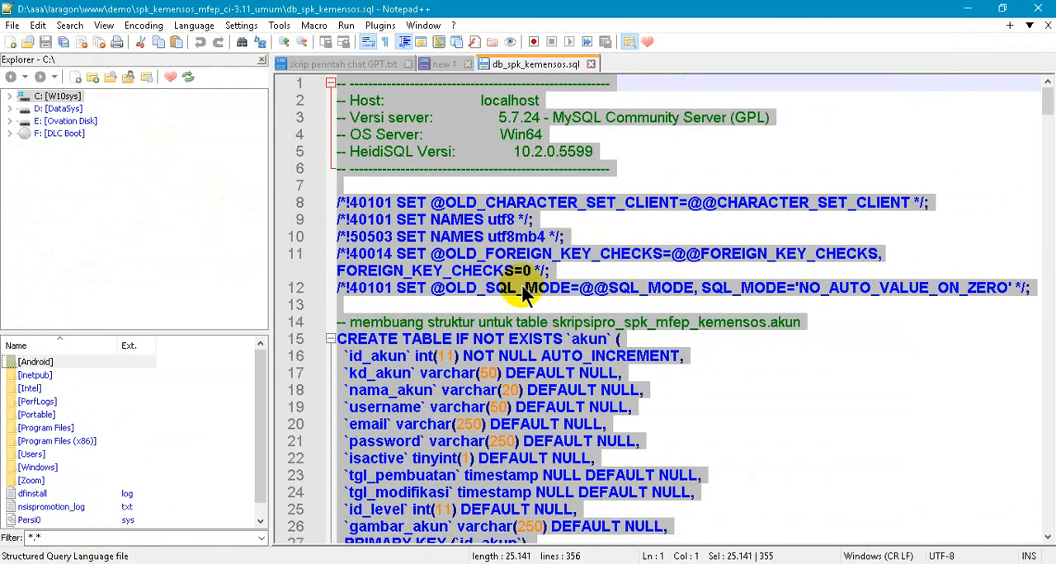
{"action": "left_click", "coordinate": [966, 9]}
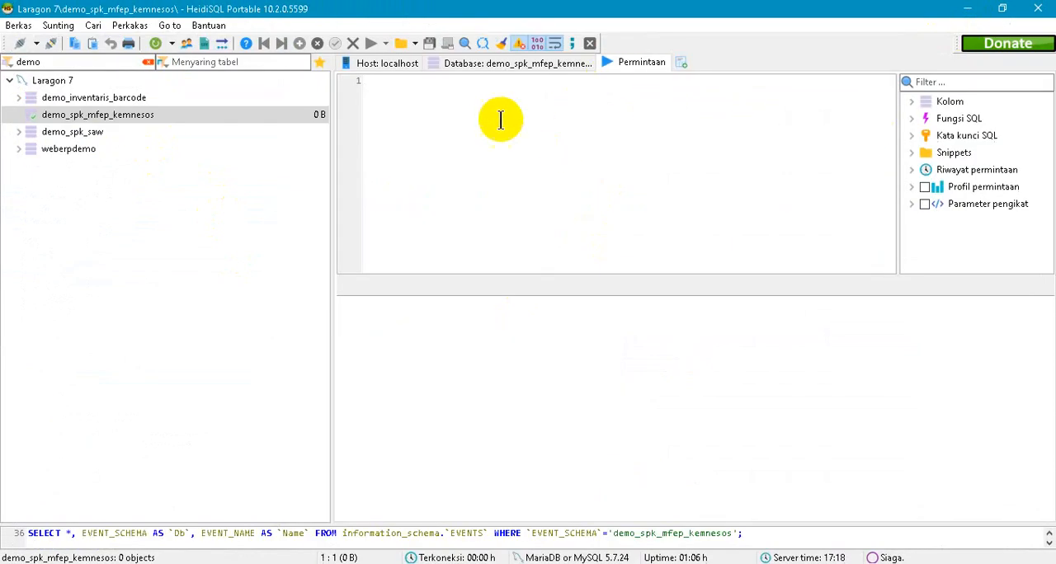
{"action": "key", "text": "ctrl+v"}
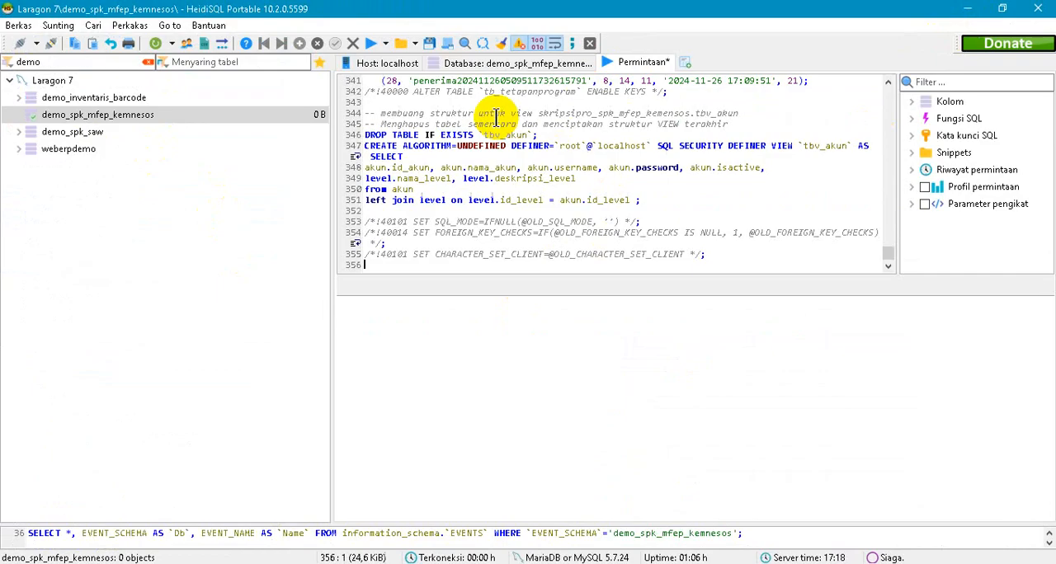
{"action": "left_click", "coordinate": [369, 46]}
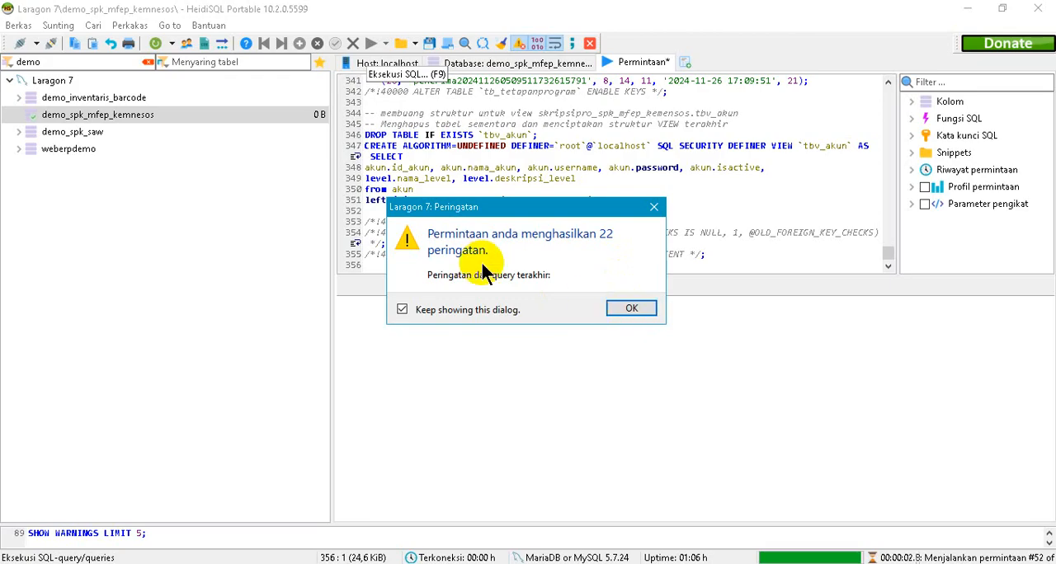
{"action": "left_click", "coordinate": [637, 309]}
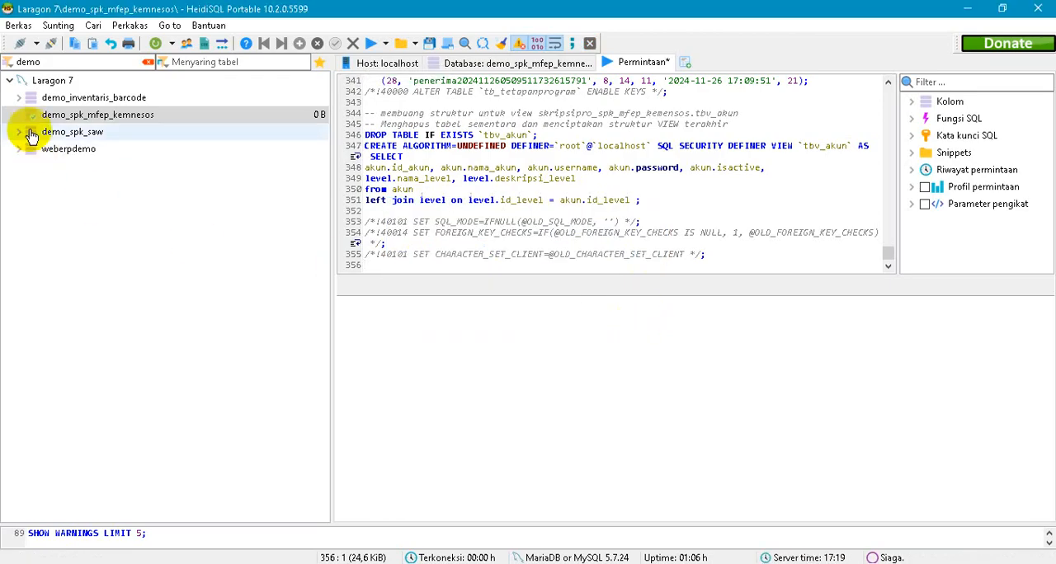
- Disconnect from the server and reopen the Laragon 7 session to reload the demo_spk_mfep_kemnesos database
{"action": "left_click", "coordinate": [60, 115]}
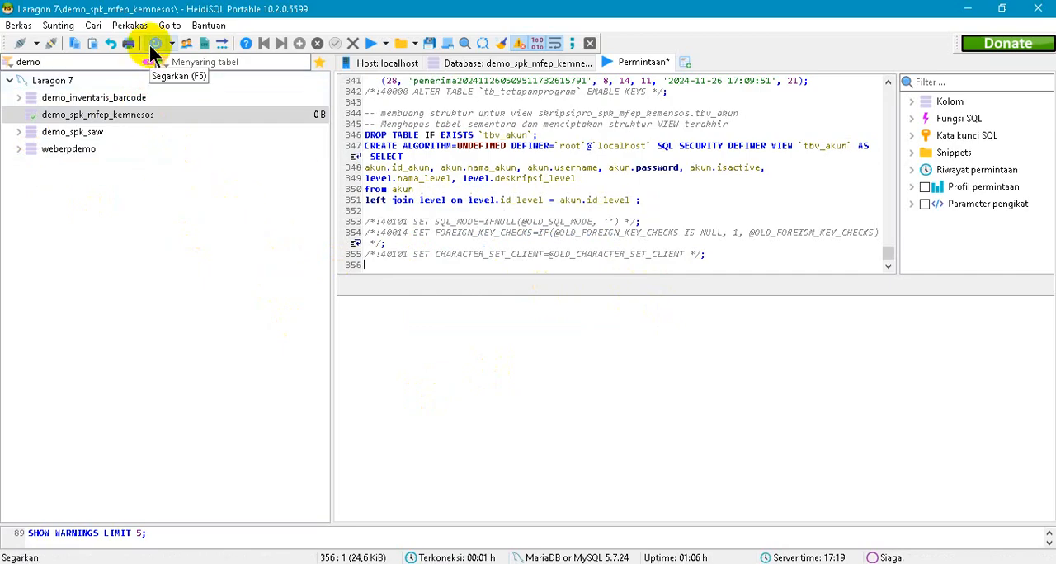
{"action": "left_click", "coordinate": [50, 43]}
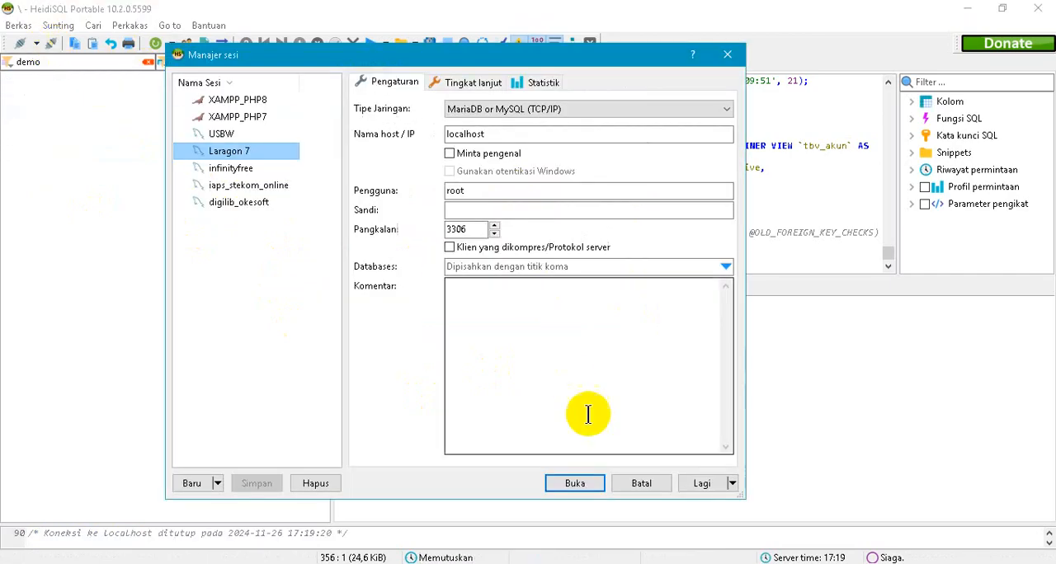
{"action": "left_click", "coordinate": [582, 487]}
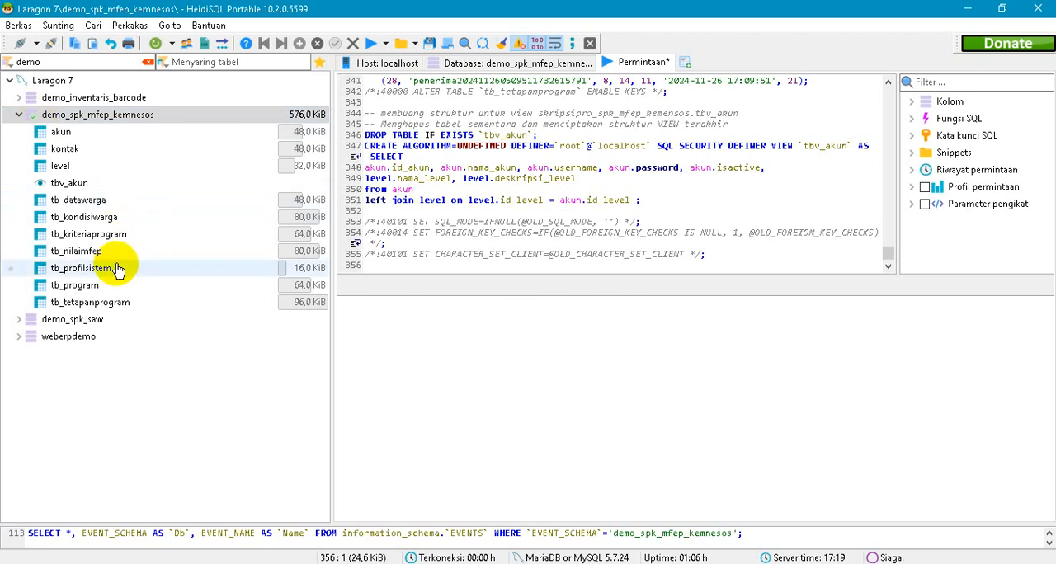
- Inspect the imported tables of demo_spk_mfep_kemnesos, viewing the records of tables such as tb_datawarga, tb_program and tb_tetapanprogram
{"action": "left_click", "coordinate": [63, 134]}
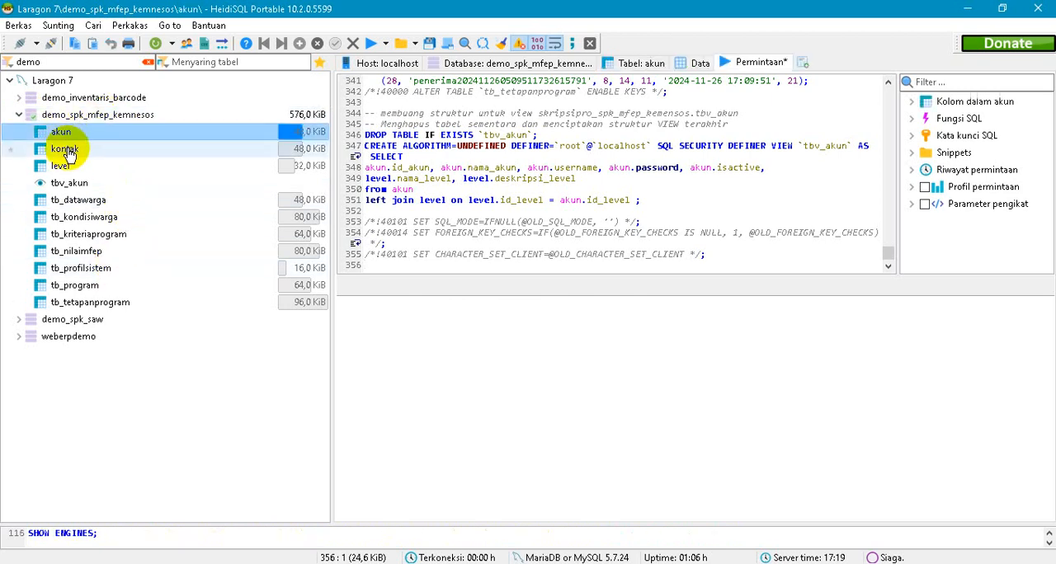
{"action": "left_click", "coordinate": [66, 150]}
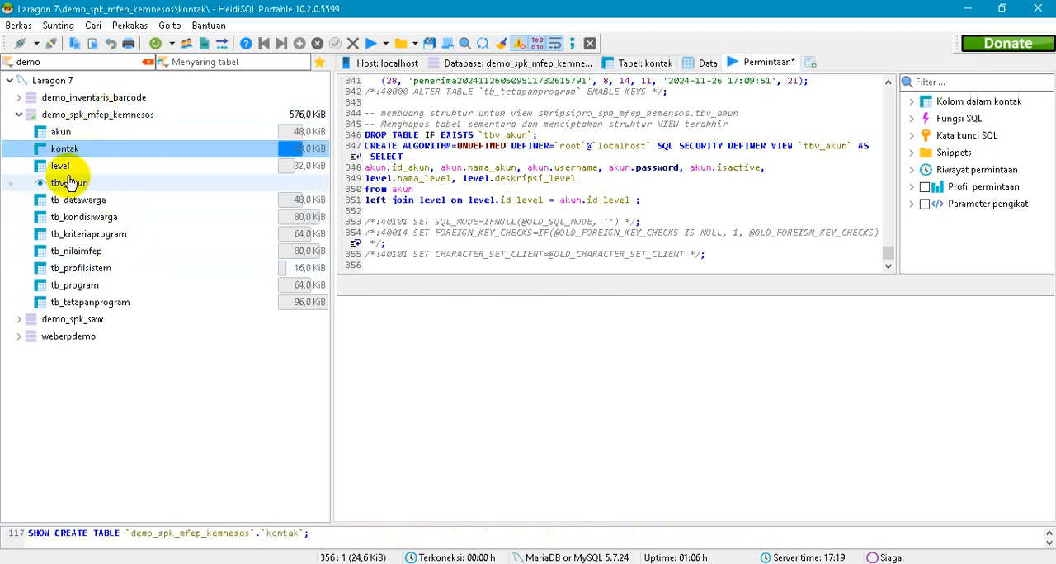
{"action": "left_click", "coordinate": [707, 64]}
{"action": "left_click", "coordinate": [67, 166]}
{"action": "left_click", "coordinate": [76, 202]}
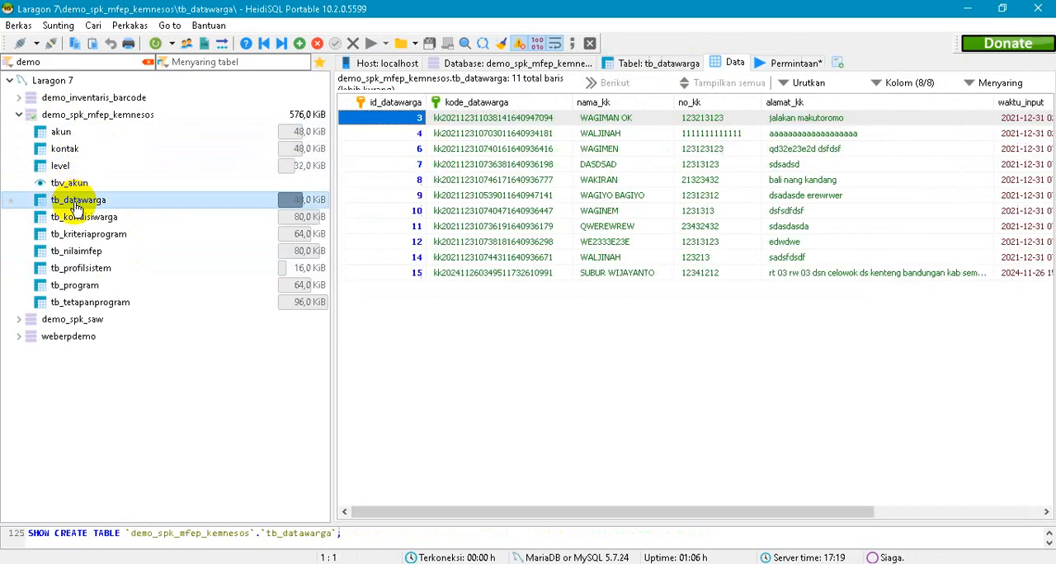
{"action": "left_click", "coordinate": [78, 236]}
{"action": "left_click", "coordinate": [78, 252]}
{"action": "left_click", "coordinate": [79, 269]}
{"action": "left_click", "coordinate": [76, 287]}
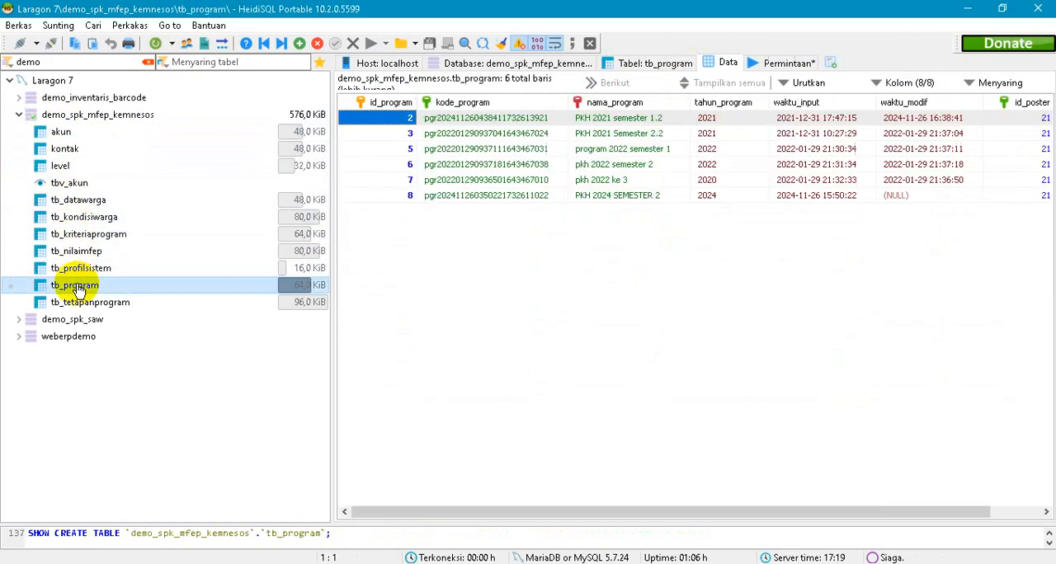
{"action": "left_click", "coordinate": [74, 302]}
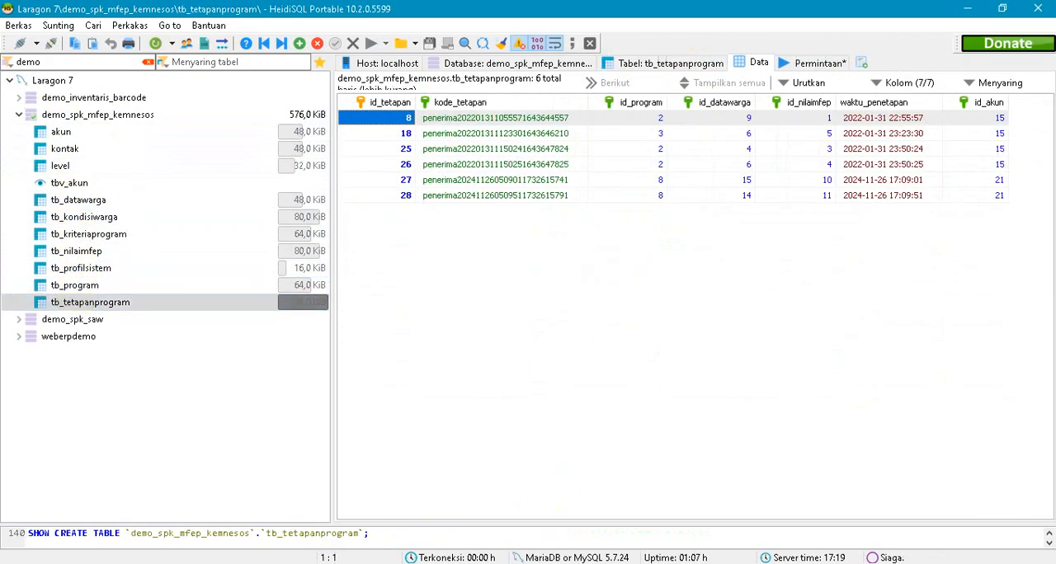
- Open database.php from the spk_kemensos_mfep_ci-3.11_umum application/config folder in Notepad++ and go to the default connection settings
{"action": "mouse_move", "coordinate": [142, 563]}
{"action": "left_click", "coordinate": [193, 494]}
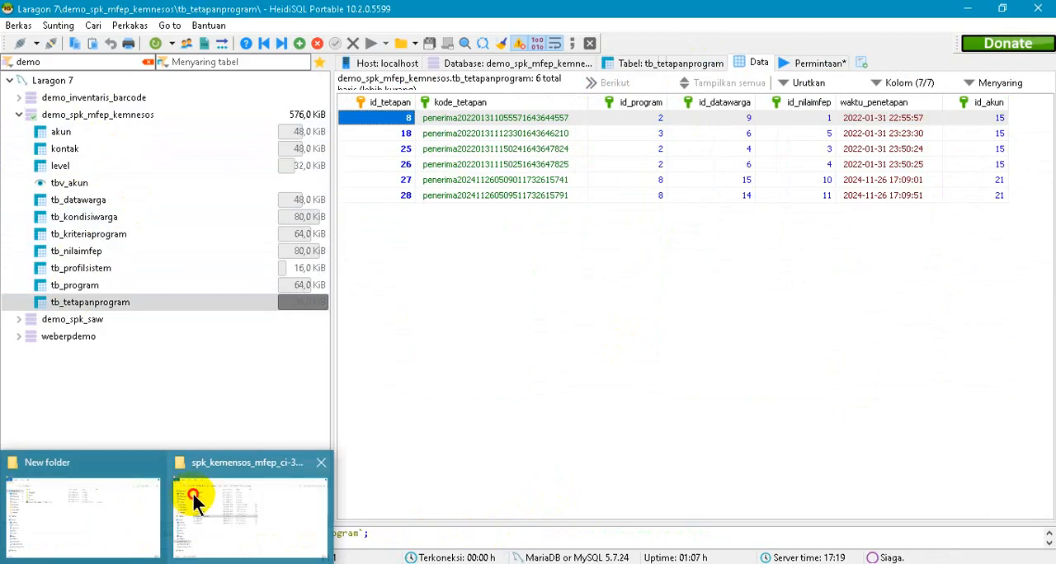
{"action": "double_click", "coordinate": [222, 115]}
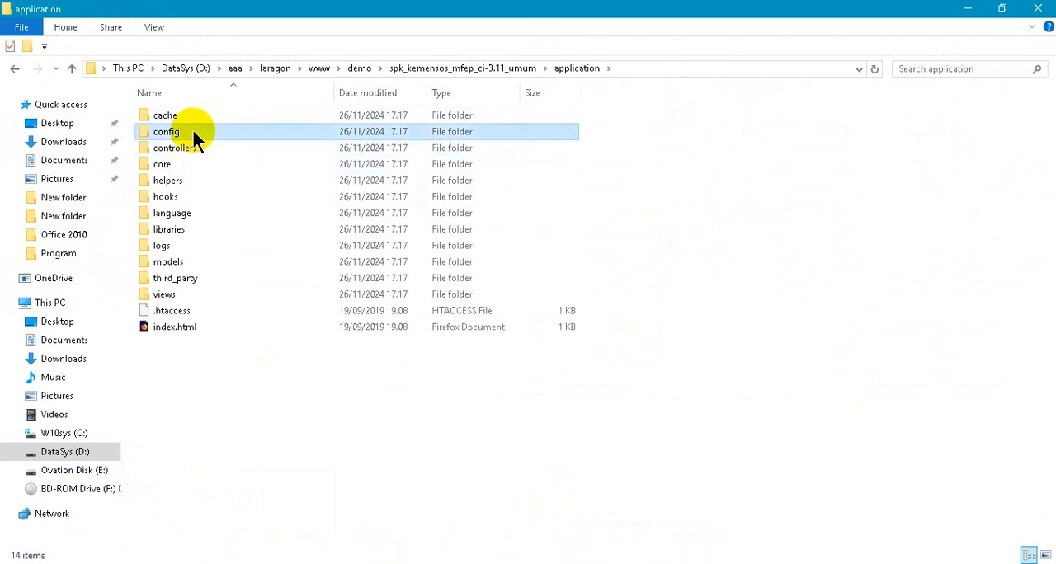
{"action": "double_click", "coordinate": [191, 130]}
{"action": "left_click", "coordinate": [192, 164]}
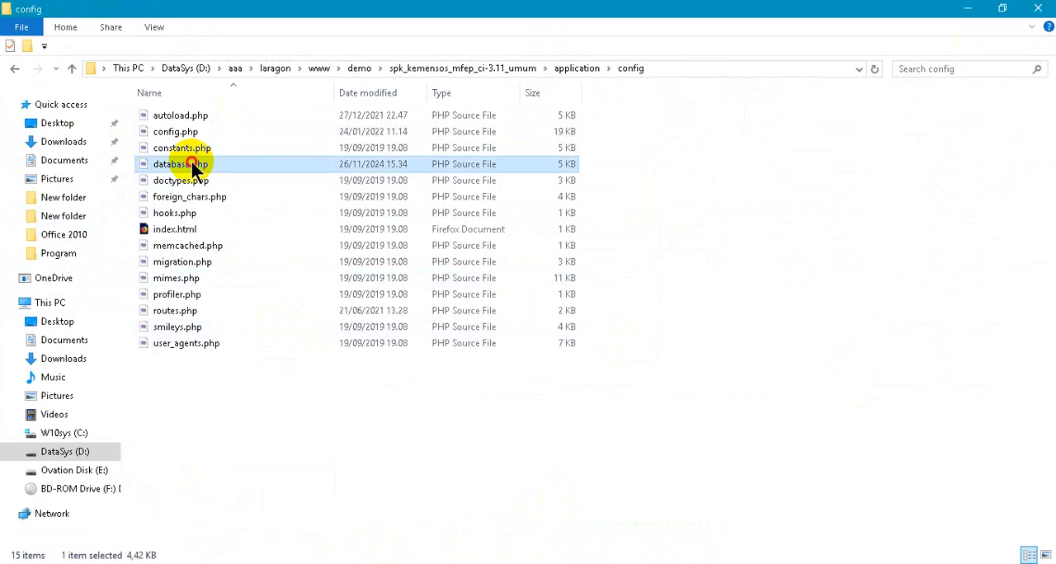
{"action": "right_click", "coordinate": [191, 164]}
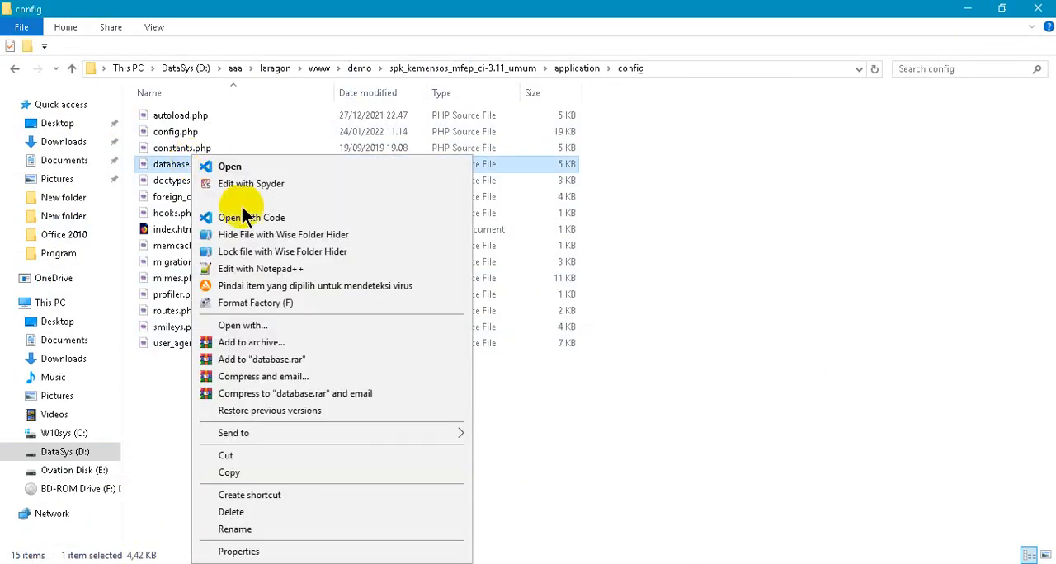
{"action": "left_click", "coordinate": [265, 277]}
{"action": "scroll", "coordinate": [632, 278], "scroll_direction": "down", "scroll_amount": 17}
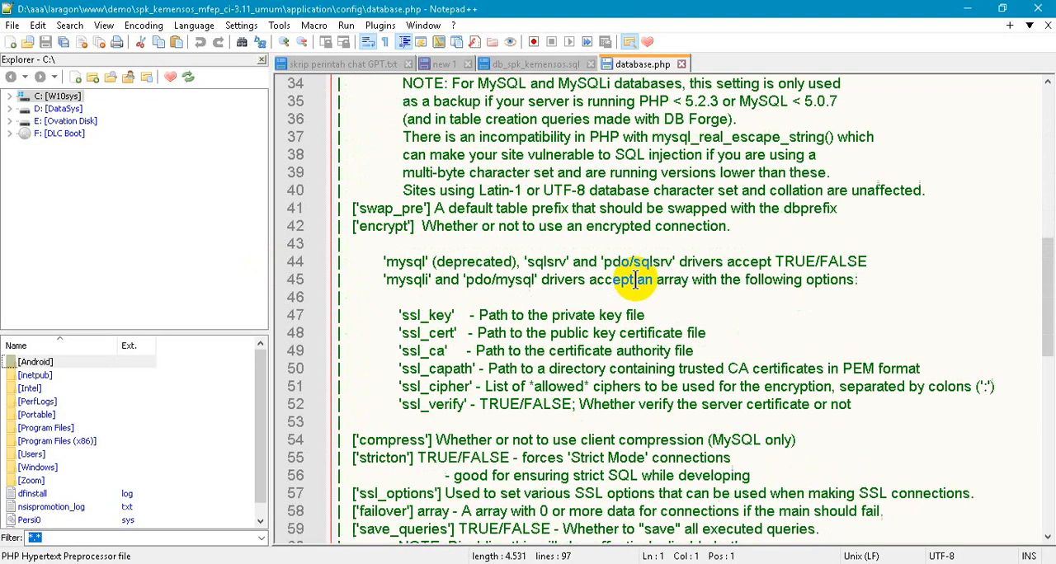
{"action": "scroll", "coordinate": [632, 278], "scroll_direction": "down", "scroll_amount": 7}
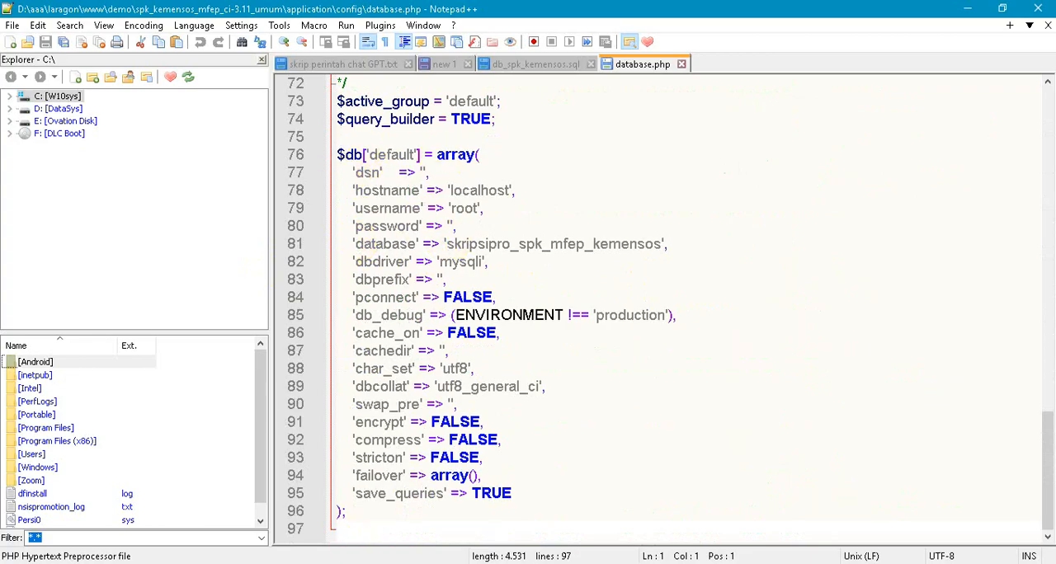
- Switch to HeidiSQL and try to rename the demo_spk_mfep_kemnesos database to demo_spk_mfep_kemensos
{"action": "left_click", "coordinate": [397, 563]}
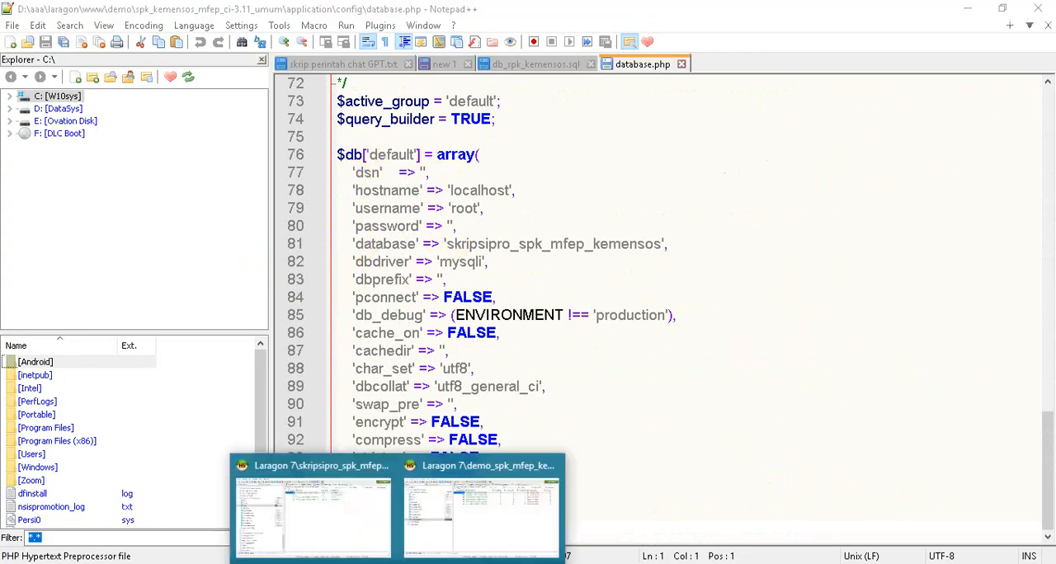
{"action": "left_click", "coordinate": [437, 487]}
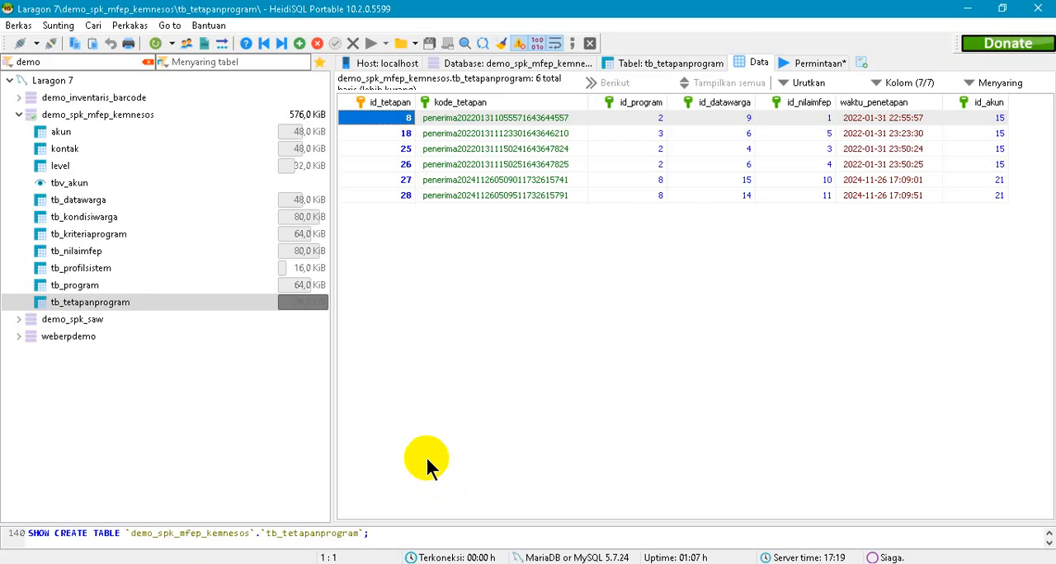
{"action": "left_click", "coordinate": [103, 116]}
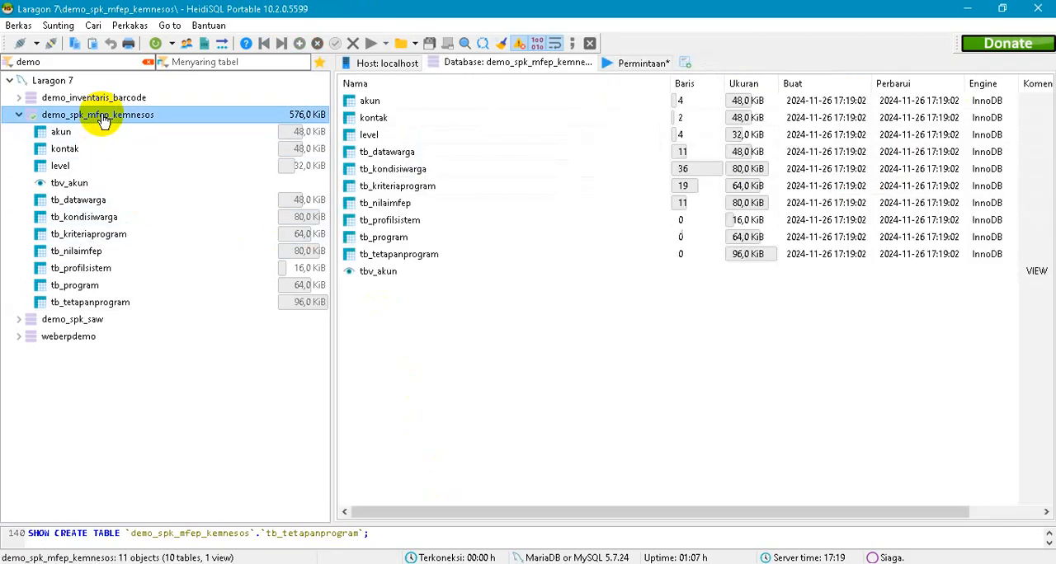
{"action": "right_click", "coordinate": [122, 124]}
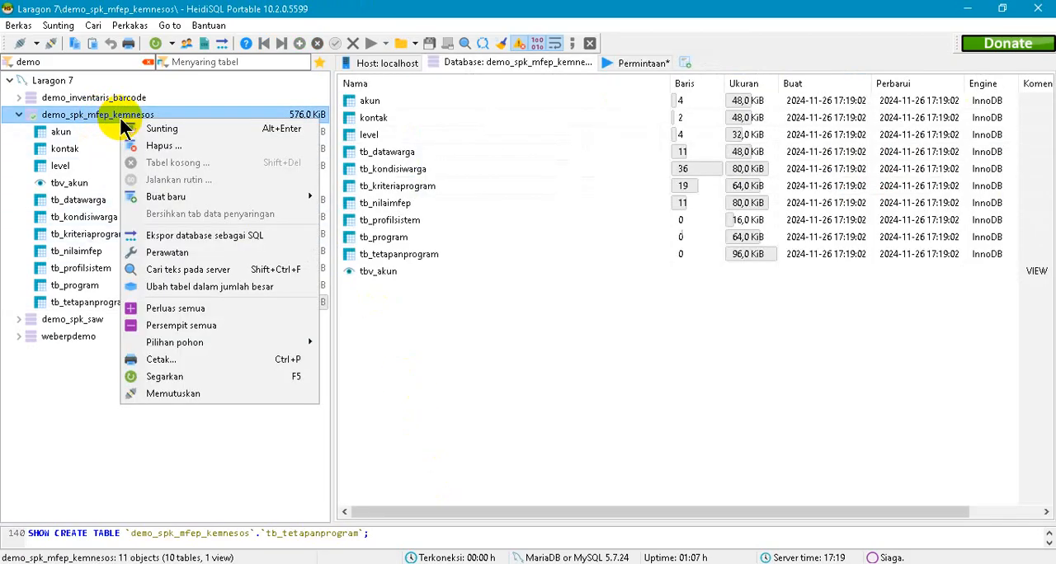
{"action": "left_click", "coordinate": [193, 132]}
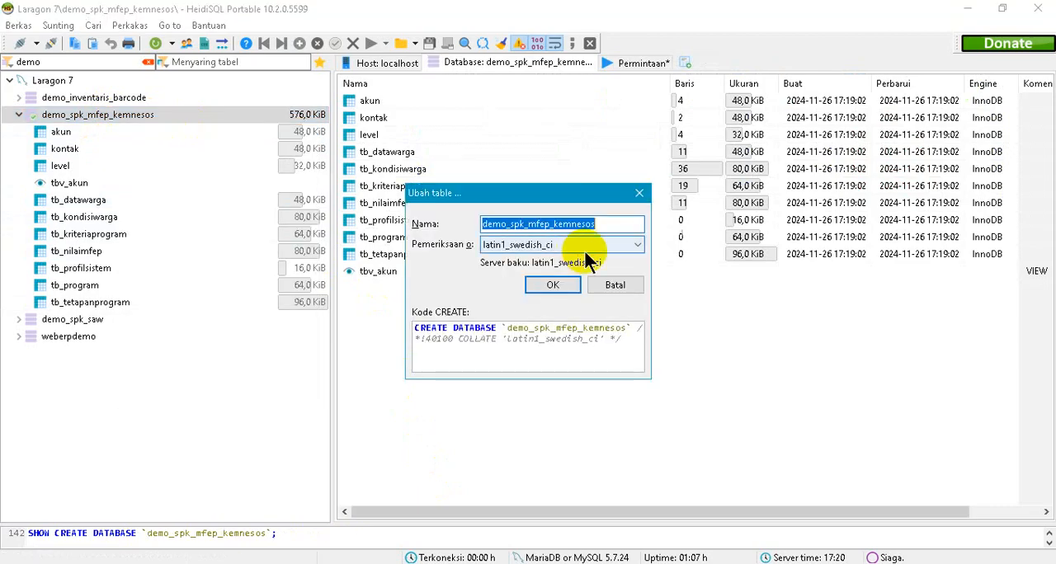
{"action": "left_click", "coordinate": [616, 223]}
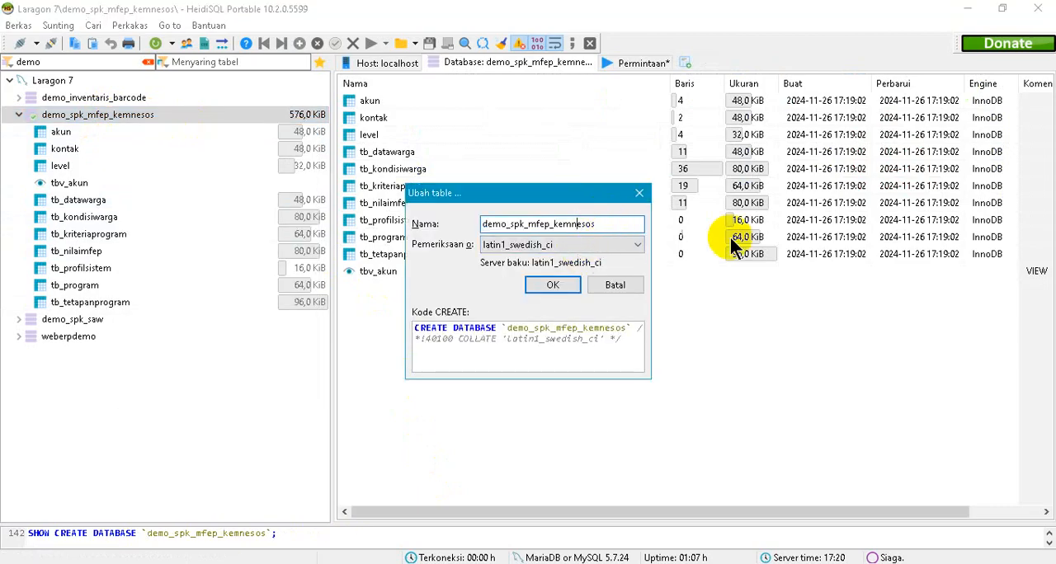
{"action": "key", "text": "BackSpace"}
{"action": "type", "text": "n"}
{"action": "key", "text": "ctrl+shift+Left"}
{"action": "key", "text": "ctrl+shift+Left"}
{"action": "key", "text": "ctrl+shift+Left"}
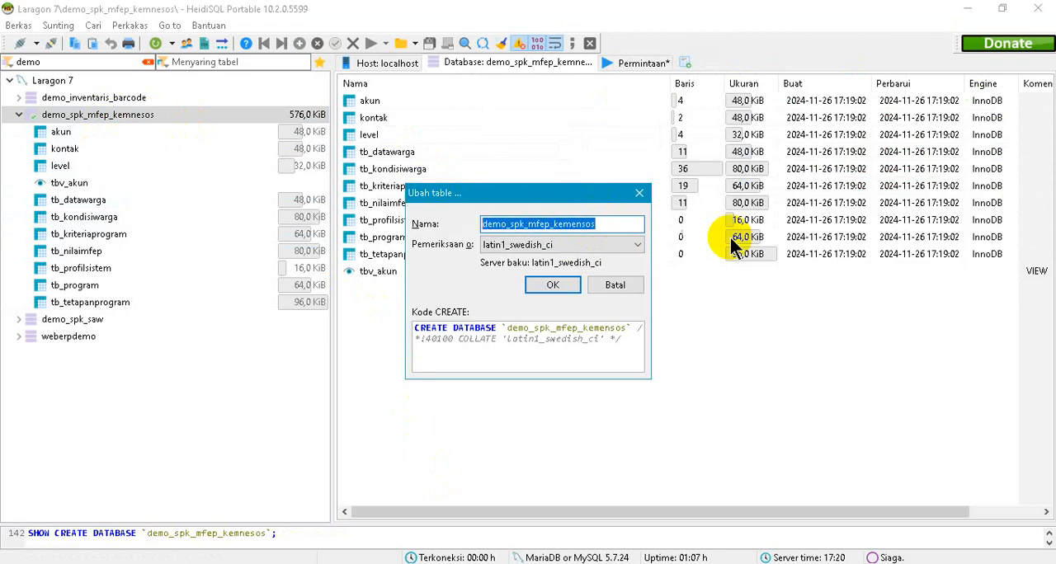
{"action": "left_click", "coordinate": [552, 285]}
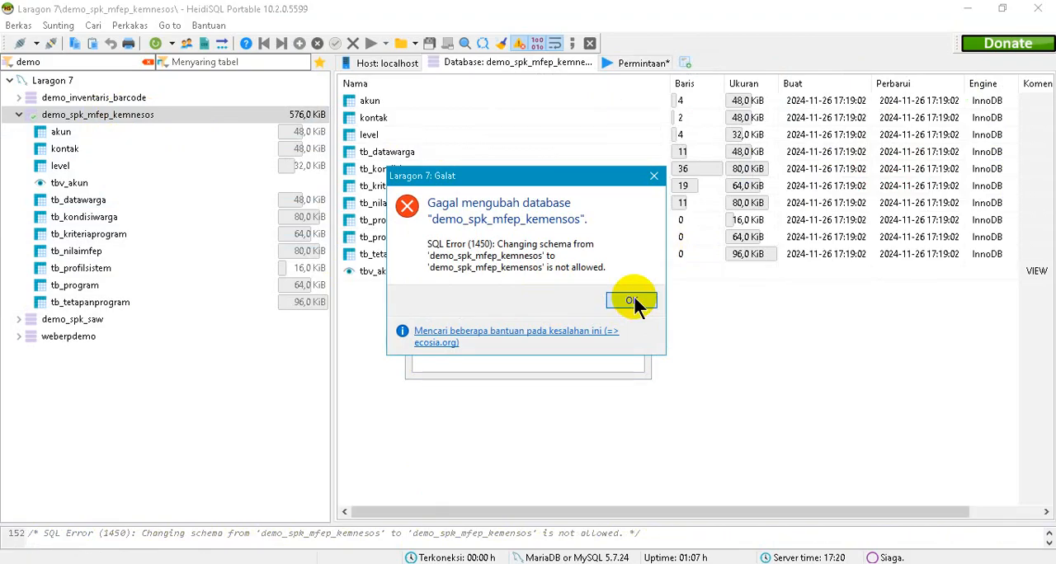
{"action": "left_click", "coordinate": [631, 301]}
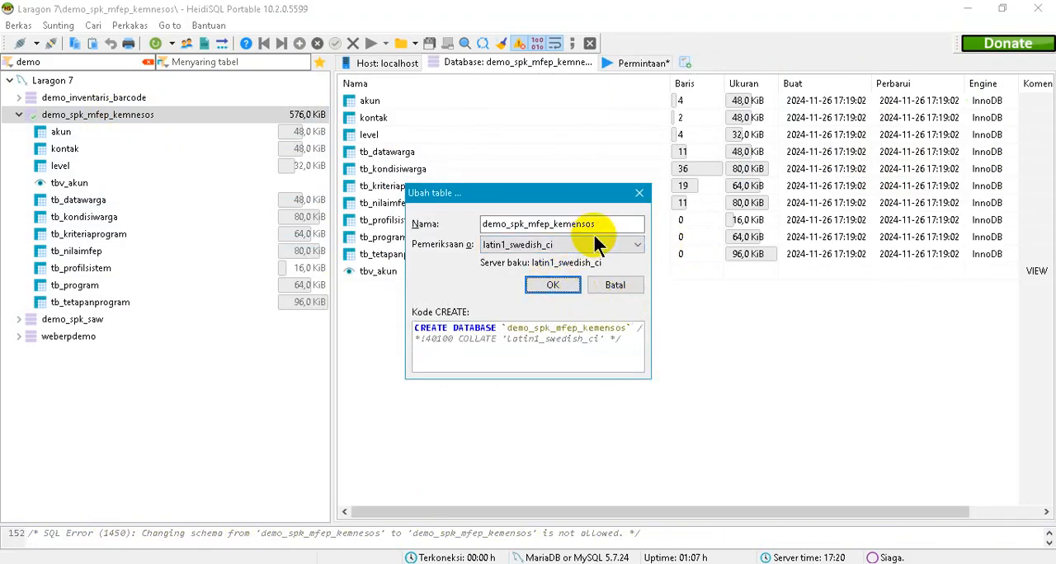
- Retry renaming the database to demo_spk_mfep_kemensos, dismiss the resulting message and cancel the edit dialog
{"action": "left_click", "coordinate": [554, 285]}
{"action": "left_click", "coordinate": [577, 309]}
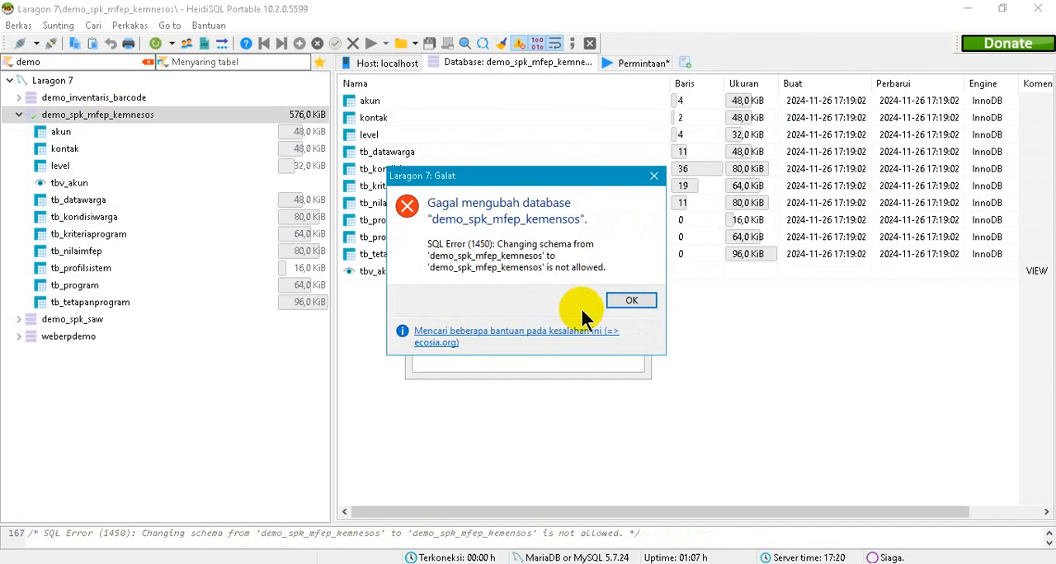
{"action": "left_click", "coordinate": [631, 302]}
{"action": "left_click", "coordinate": [624, 288]}
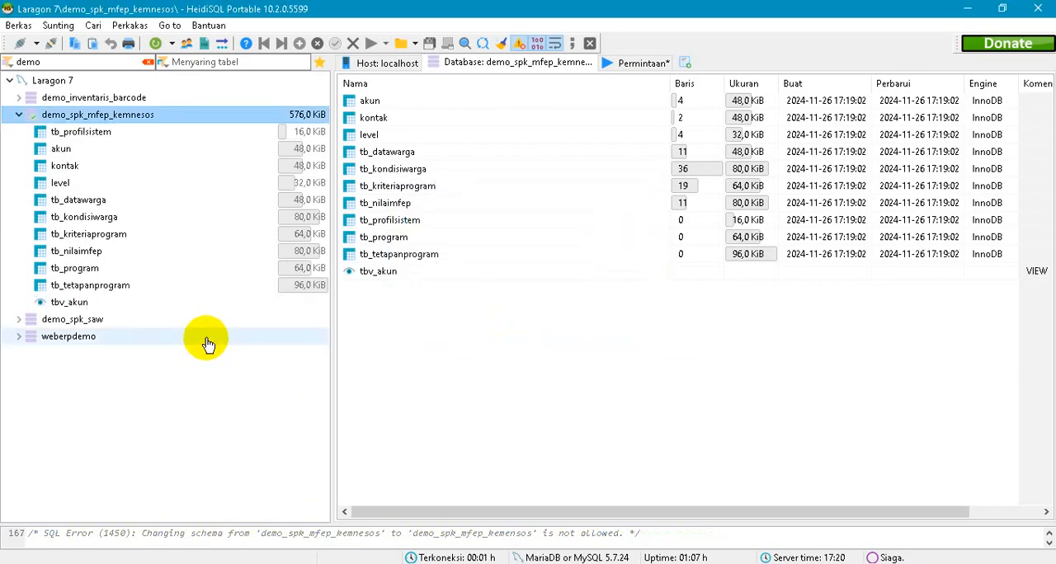
- Delete the misspelled demo_spk_mfep_kemnesos database from the Laragon 7 server
{"action": "right_click", "coordinate": [102, 123]}
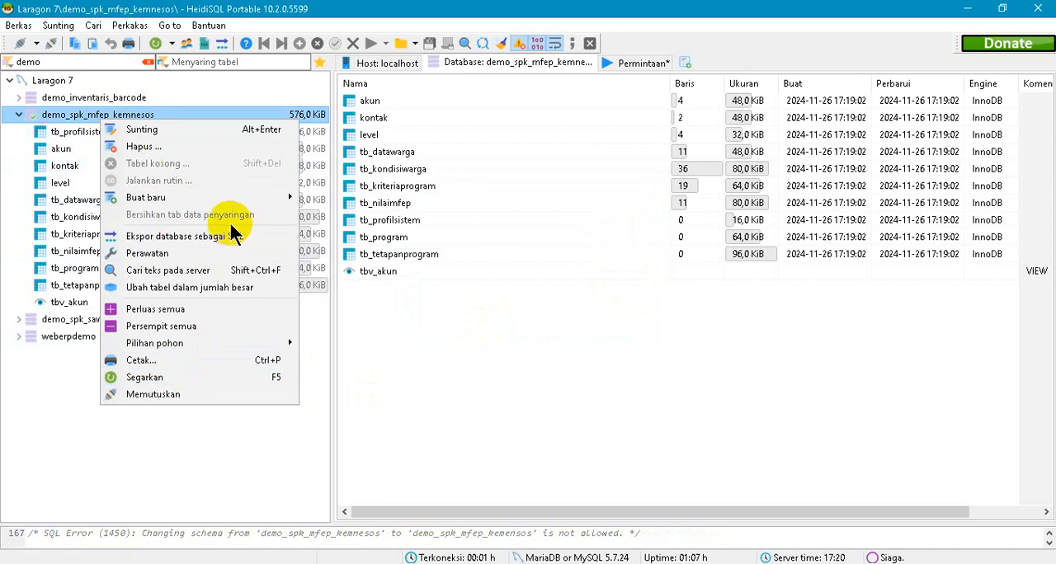
{"action": "left_click", "coordinate": [152, 145]}
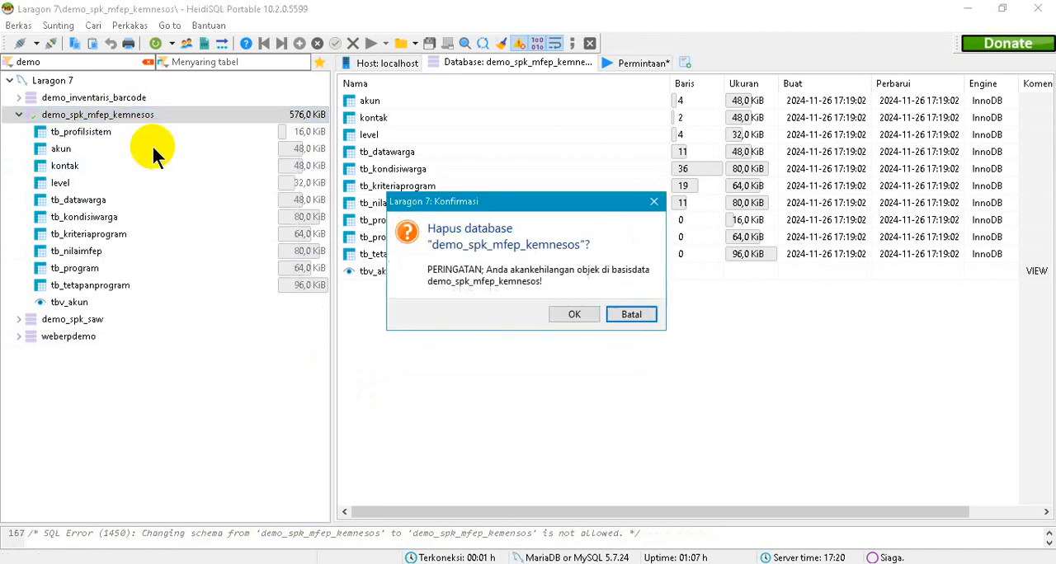
{"action": "left_click", "coordinate": [568, 314]}
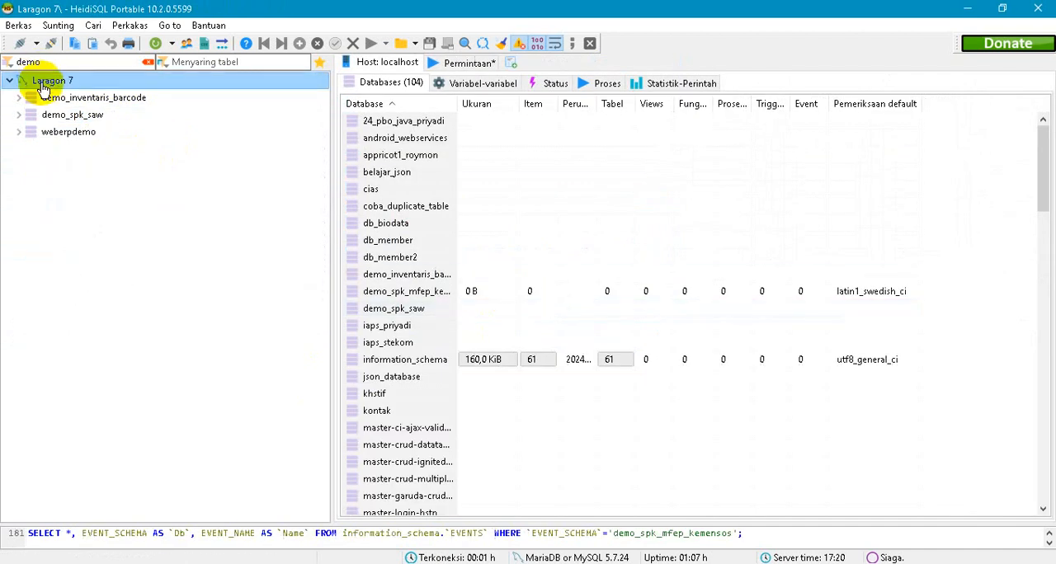
- Try to create a new database named demo_spk_mfep_kemensos on the Laragon 7 server with the latin1_swedish_ci collation
{"action": "right_click", "coordinate": [43, 88]}
{"action": "mouse_move", "coordinate": [146, 164]}
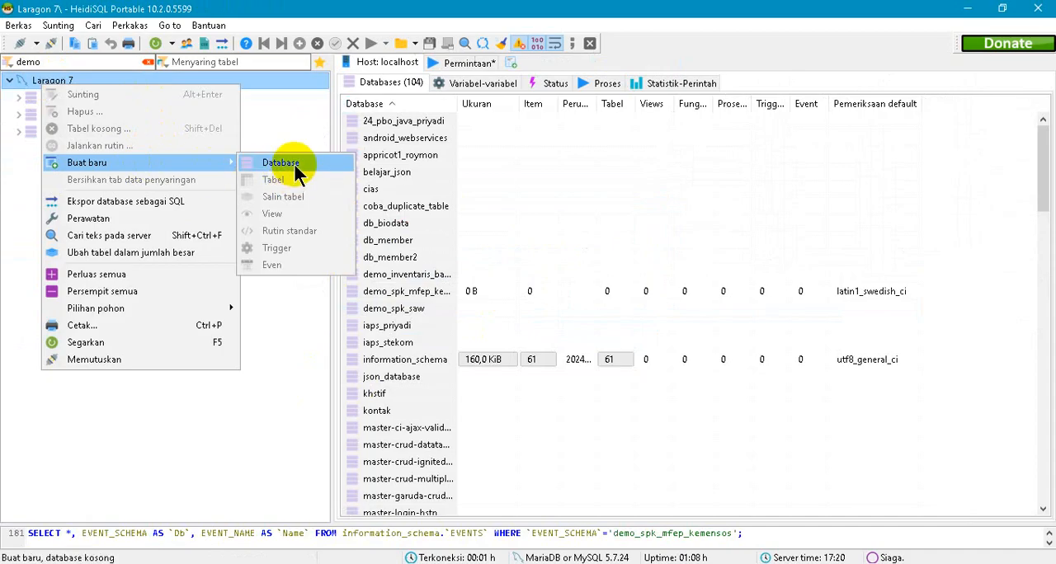
{"action": "left_click", "coordinate": [296, 168]}
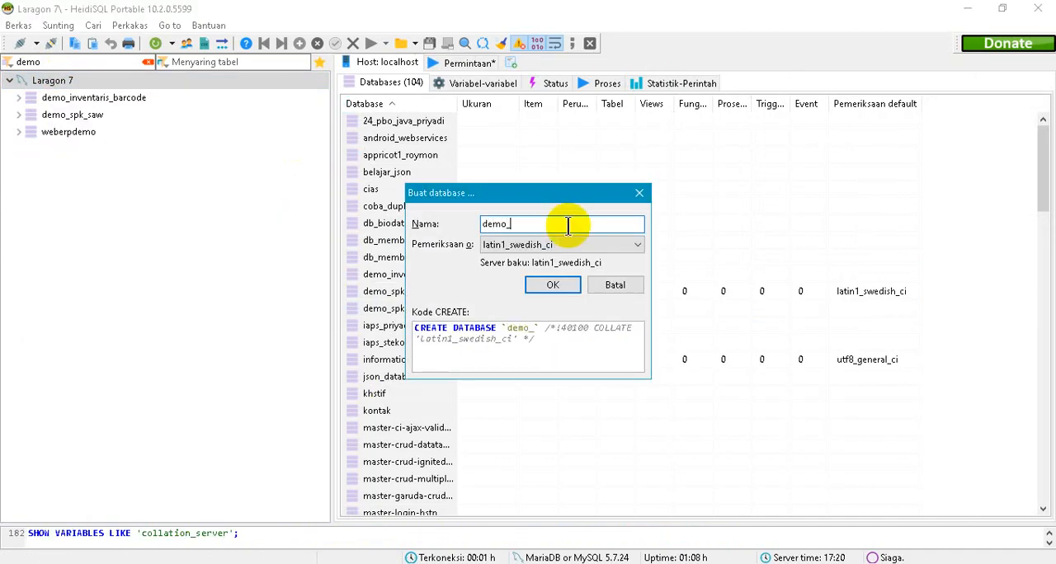
{"action": "type", "text": "demo_spk"}
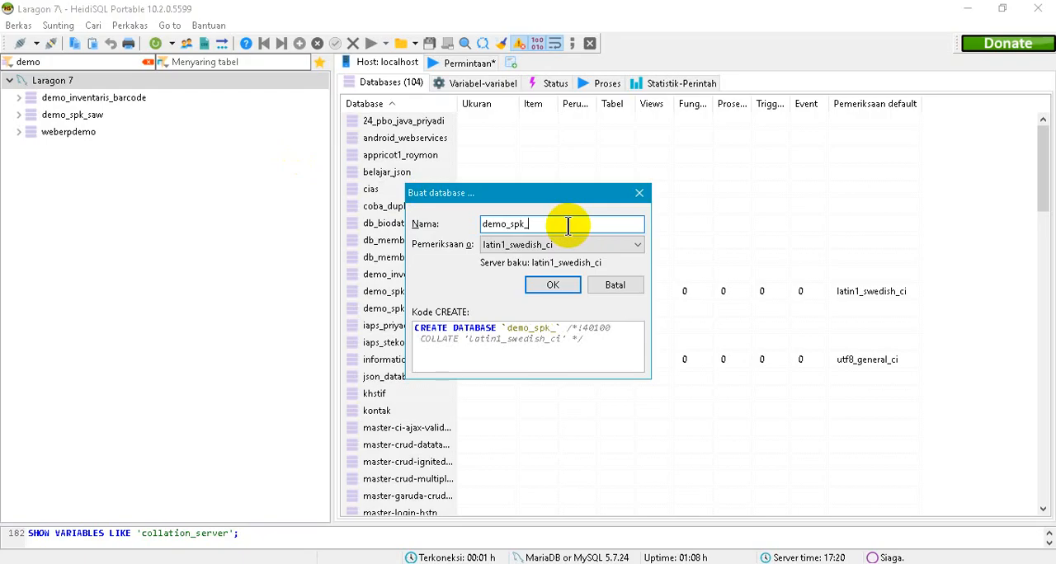
{"action": "type", "text": "_mfep_"}
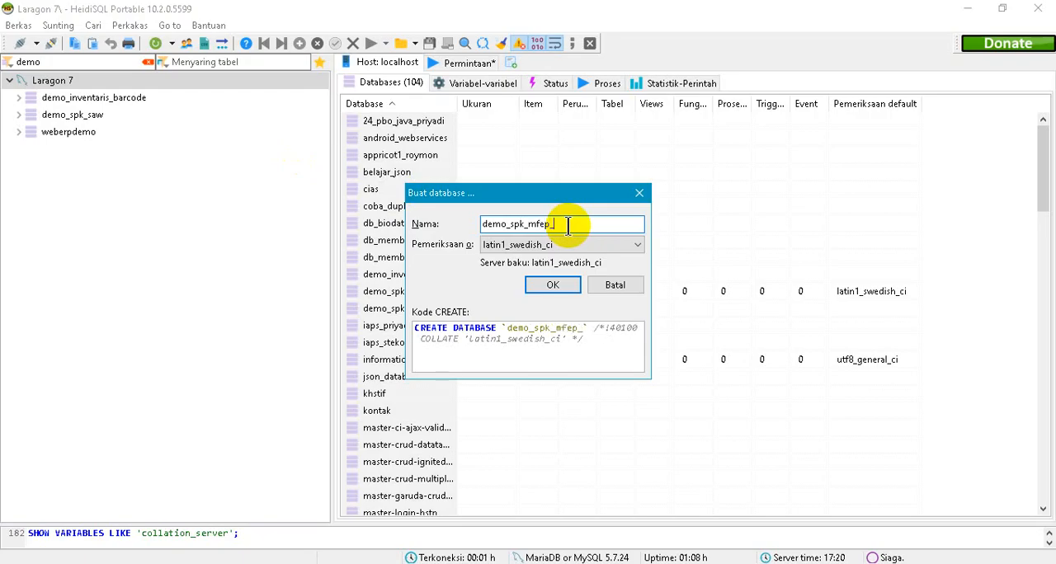
{"action": "type", "text": "kemensos"}
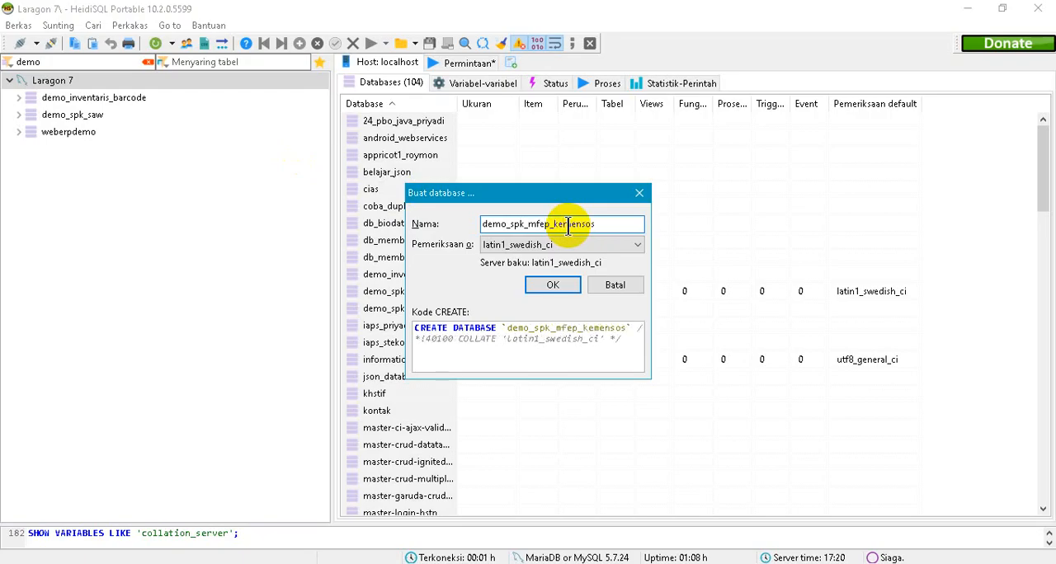
{"action": "left_click_drag", "start_coordinate": [617, 224], "coordinate": [405, 223]}
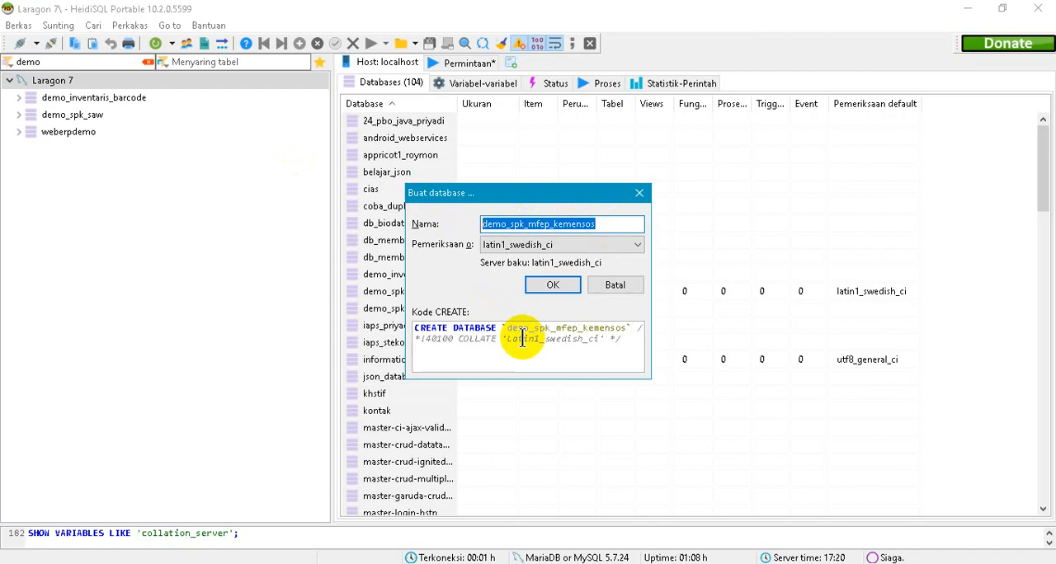
{"action": "left_click", "coordinate": [560, 286]}
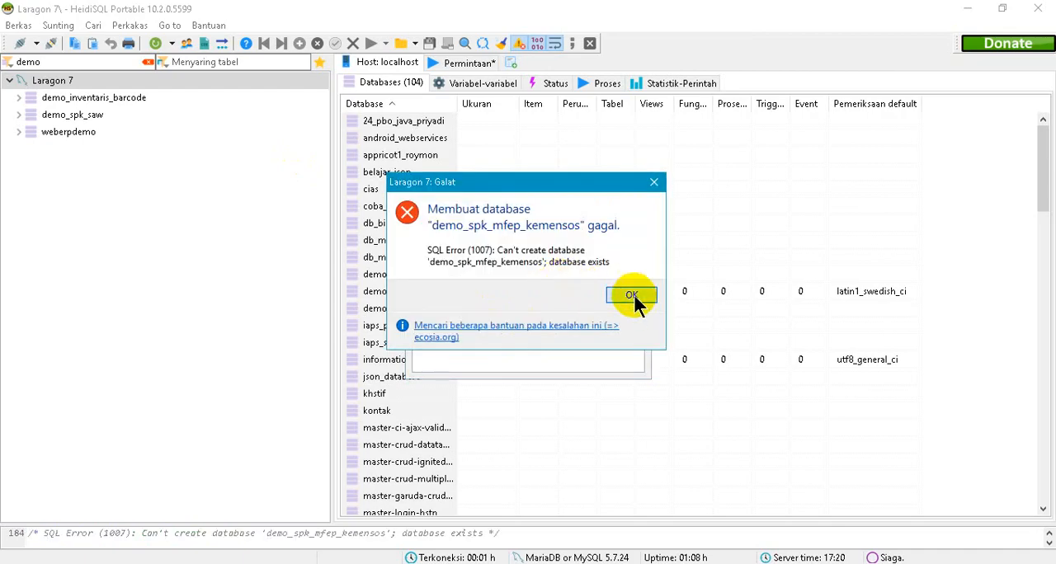
- Dismiss the creation error, cancel the new database dialog and refresh the Laragon 7 database list
{"action": "left_click", "coordinate": [631, 295]}
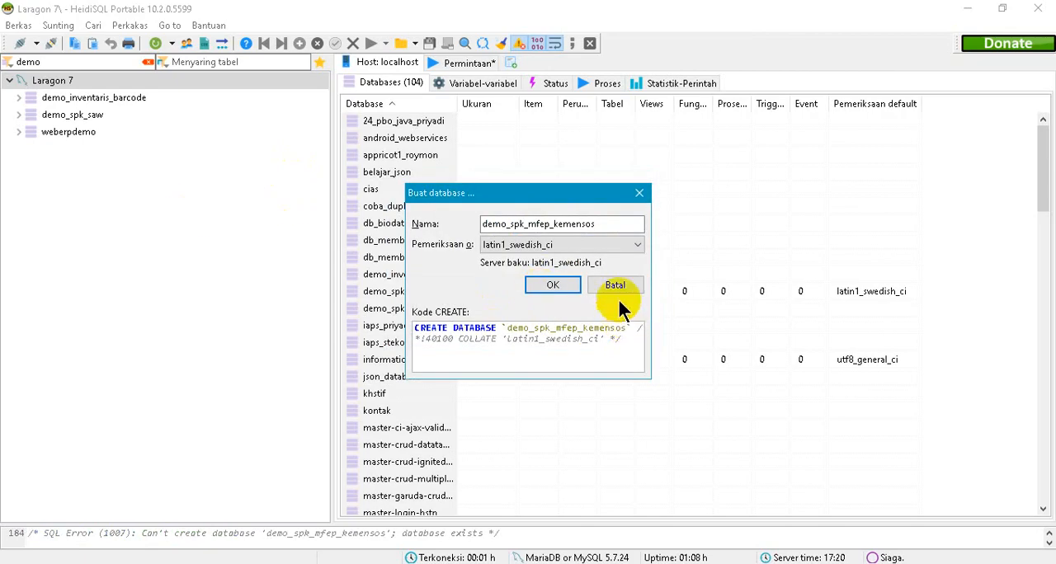
{"action": "left_click", "coordinate": [614, 285]}
{"action": "left_click", "coordinate": [21, 83]}
{"action": "left_click", "coordinate": [156, 44]}
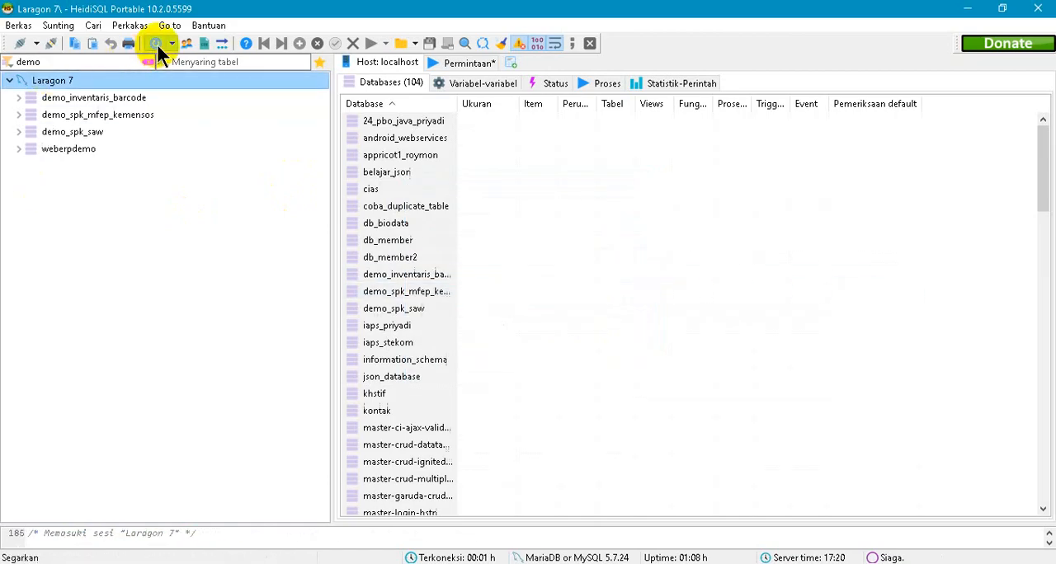
- Open the demo_spk_mfep_kemensos database and refresh its contents
{"action": "left_click", "coordinate": [128, 124]}
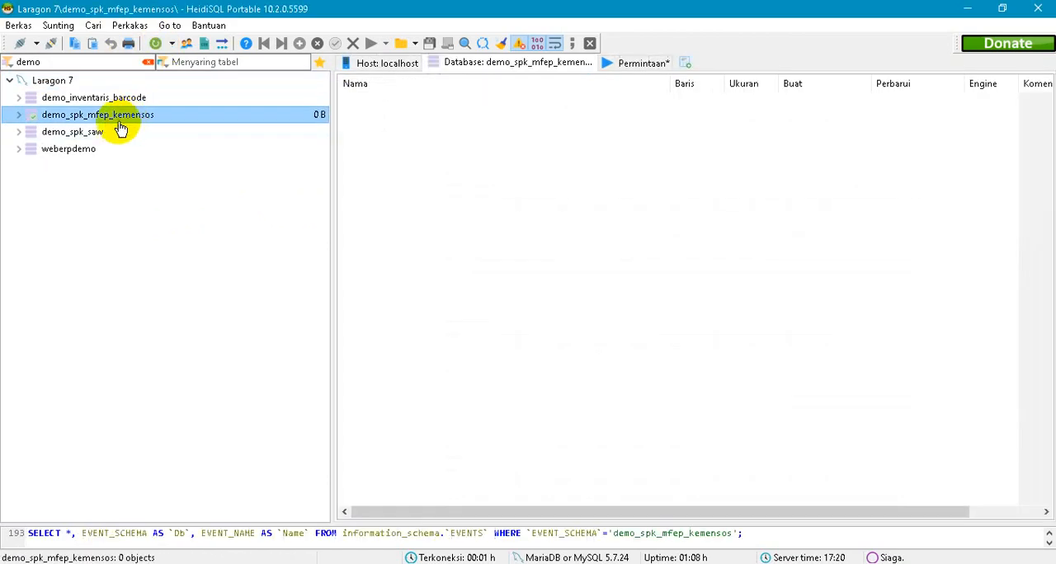
{"action": "left_click", "coordinate": [21, 118]}
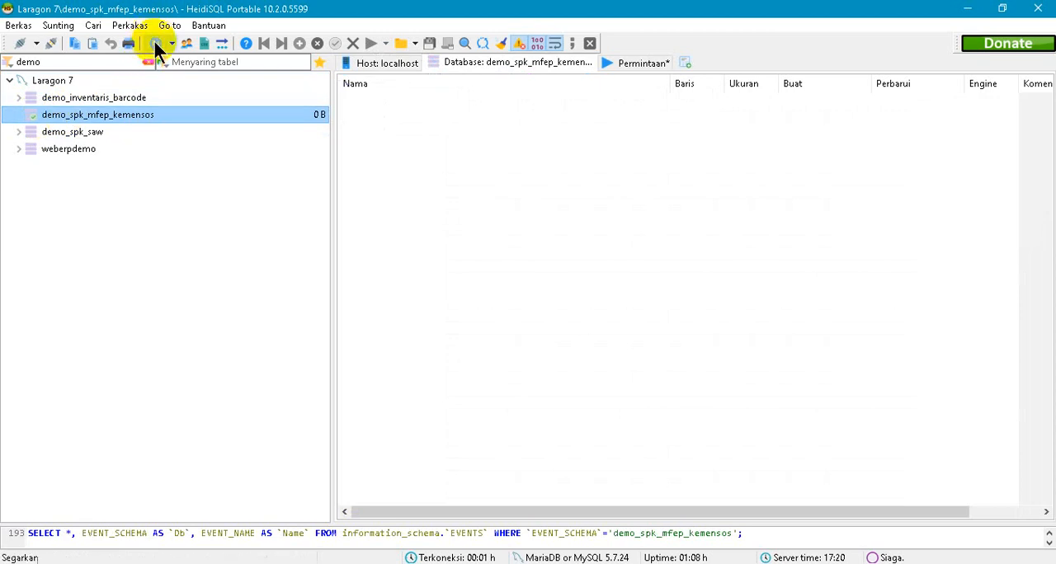
{"action": "left_click", "coordinate": [156, 44]}
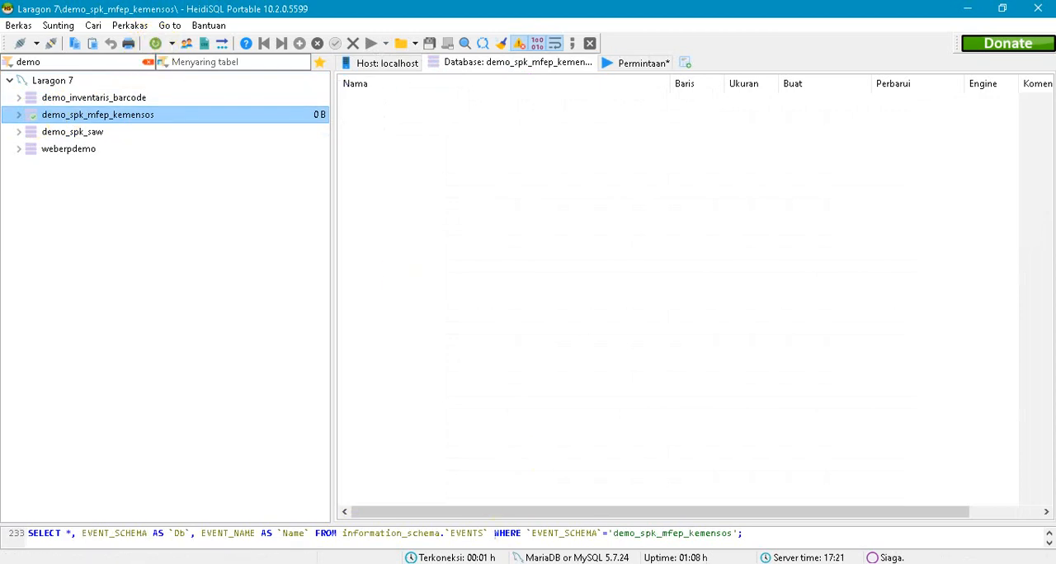
- Check db_spk_kemensos.sql in Notepad++, return to HeidiSQL and run the loaded SQL script on demo_spk_mfep_kemensos, dismissing the warning
{"action": "left_click", "coordinate": [444, 561]}
{"action": "left_click", "coordinate": [535, 64]}
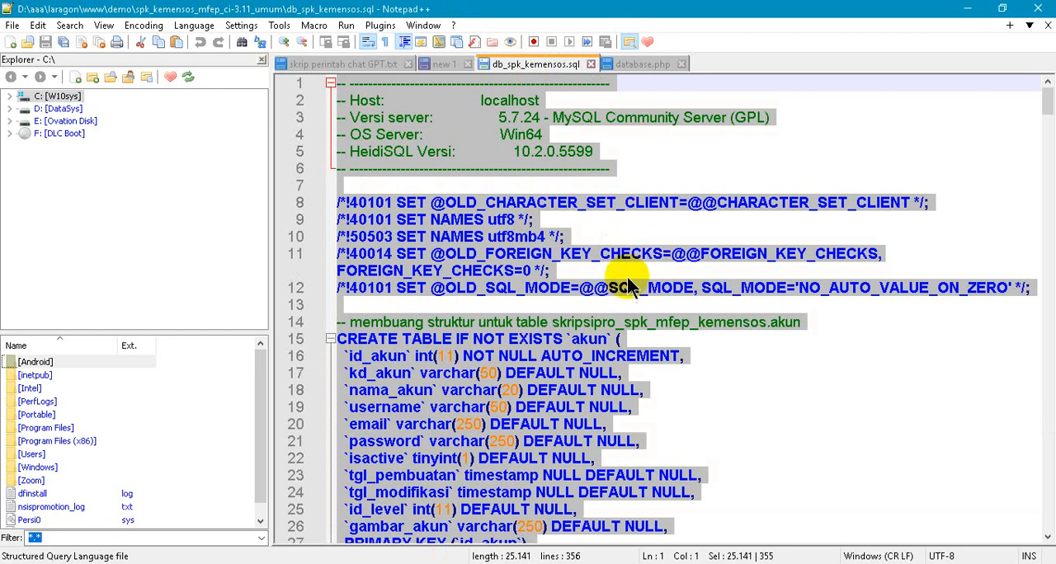
{"action": "mouse_move", "coordinate": [398, 561]}
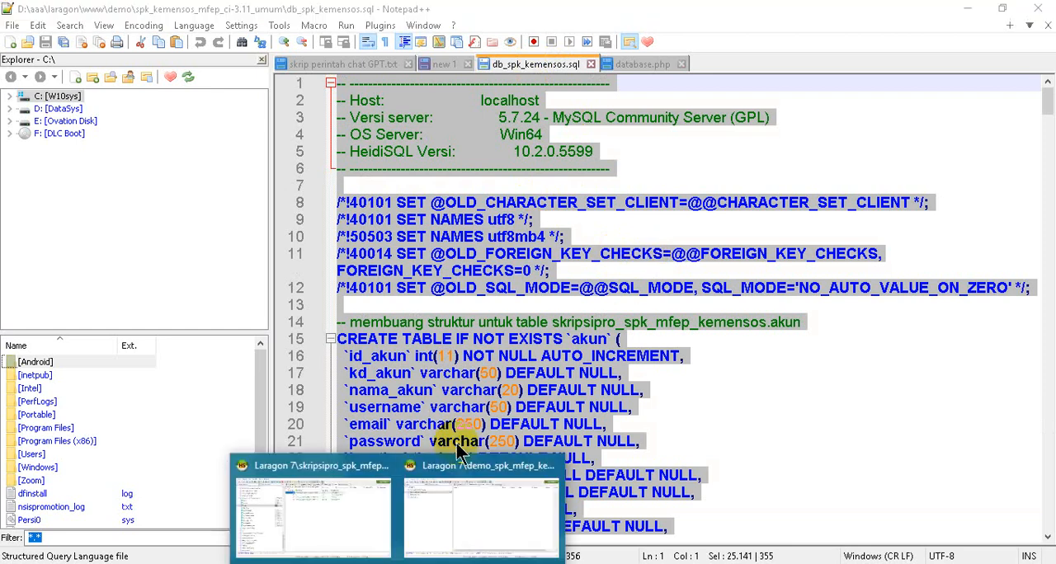
{"action": "left_click", "coordinate": [424, 503]}
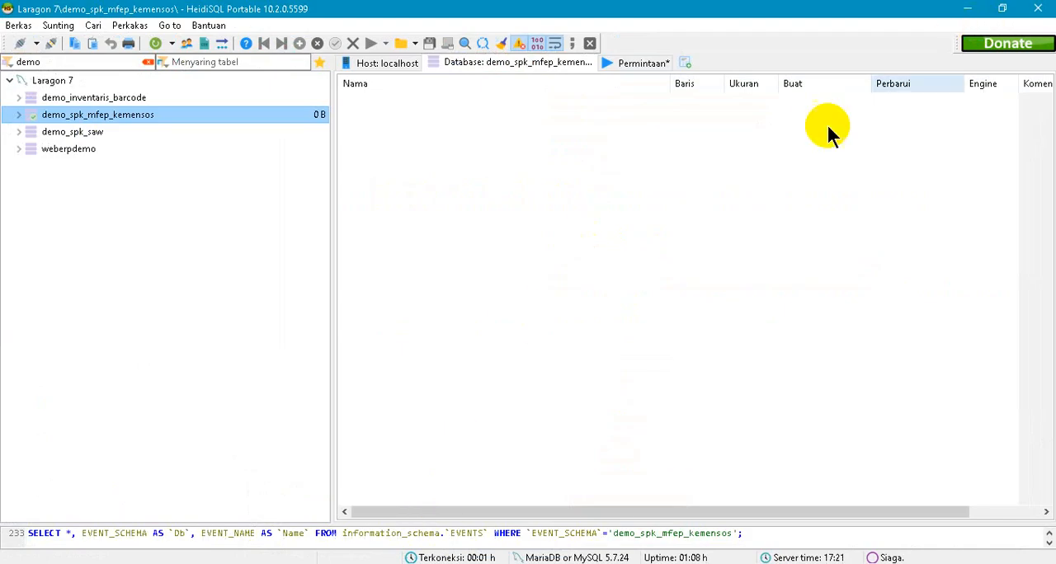
{"action": "left_click", "coordinate": [639, 64]}
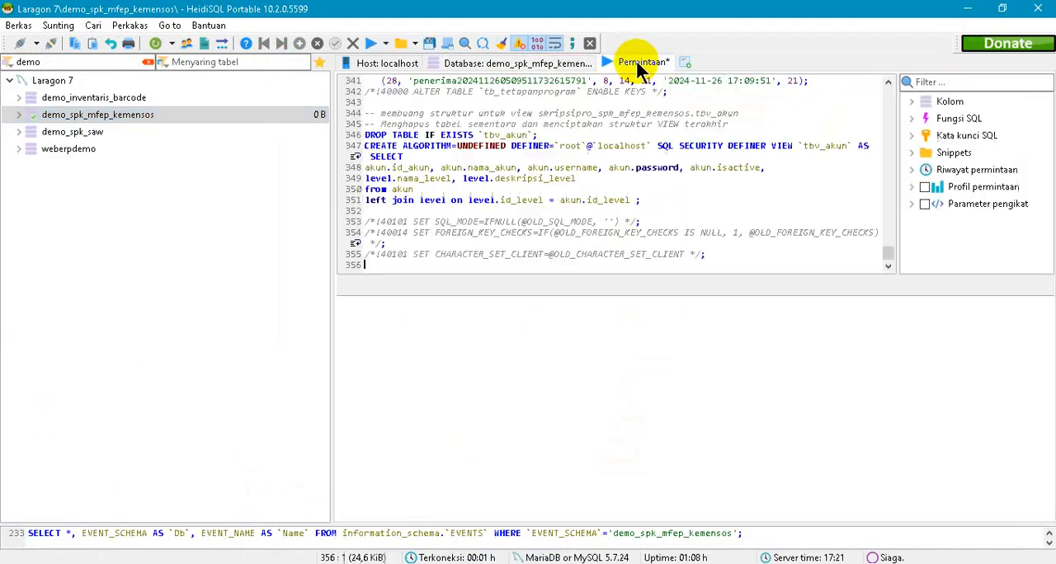
{"action": "key", "text": "ctrl+a"}
{"action": "left_click", "coordinate": [669, 199]}
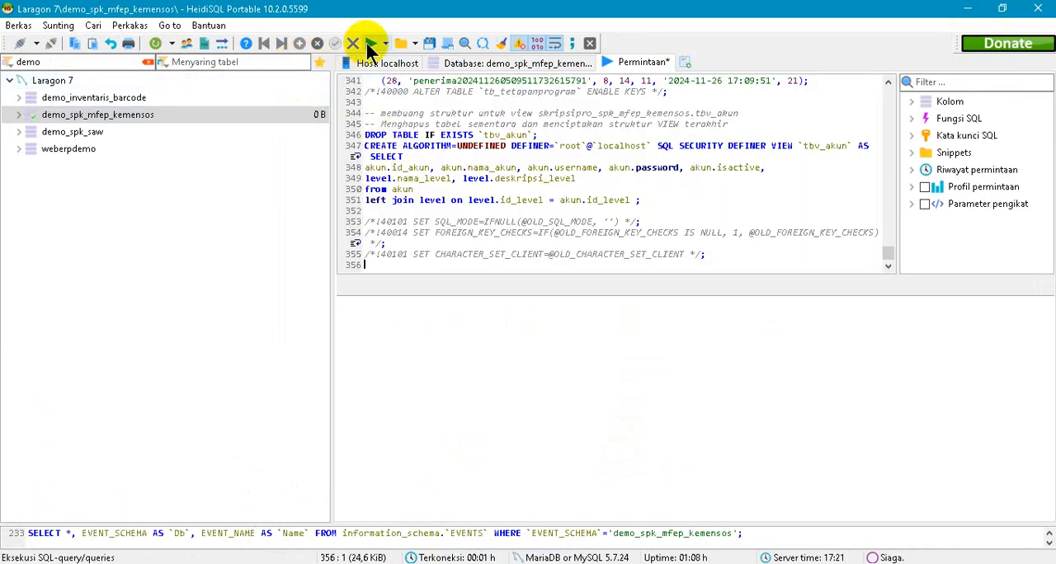
{"action": "left_click", "coordinate": [370, 49]}
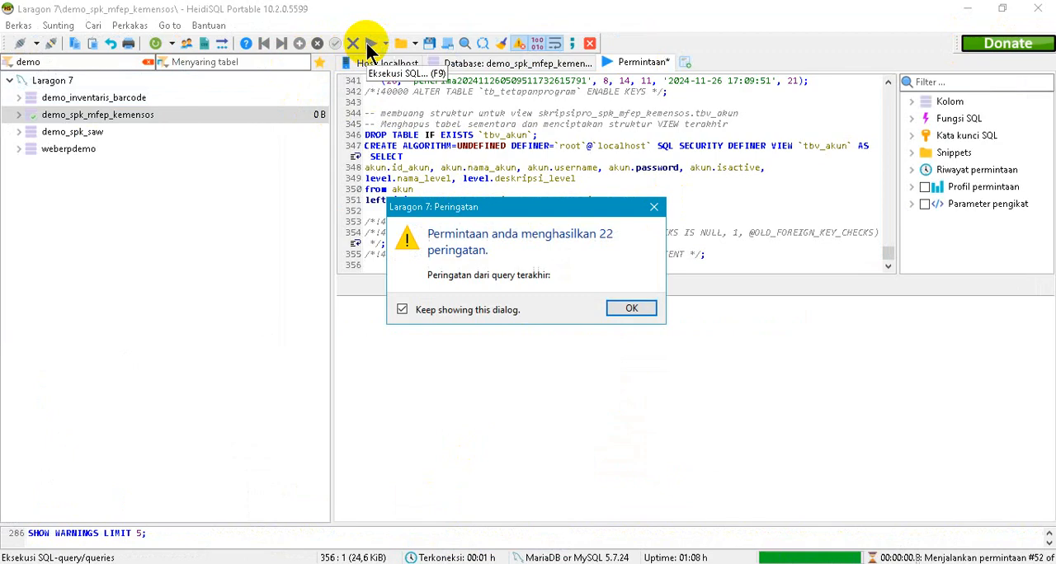
{"action": "left_click", "coordinate": [631, 307]}
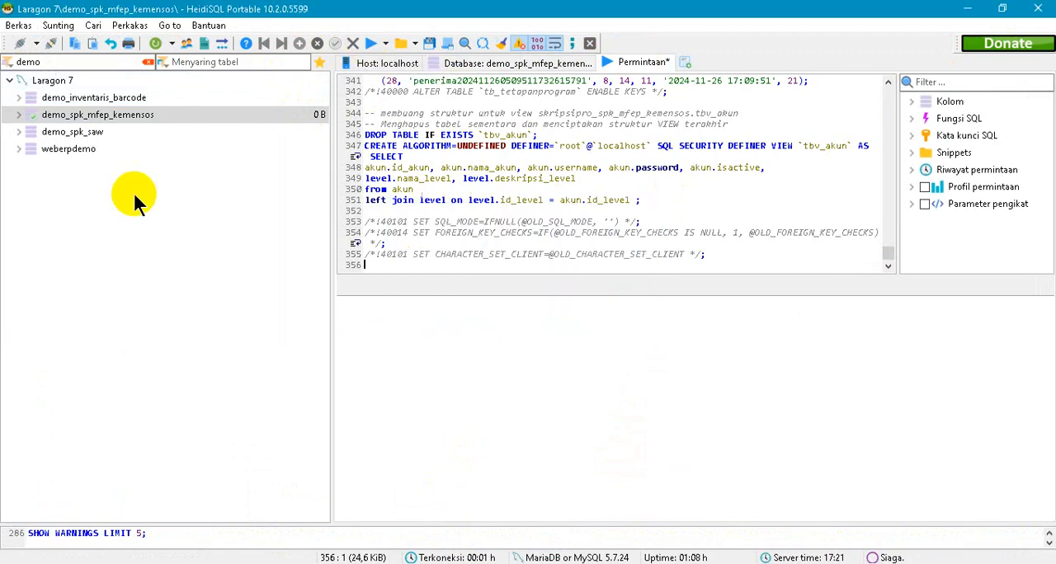
- Expand demo_spk_mfep_kemensos to list its imported tables and copy the database name from its edit dialog
{"action": "left_click", "coordinate": [22, 122]}
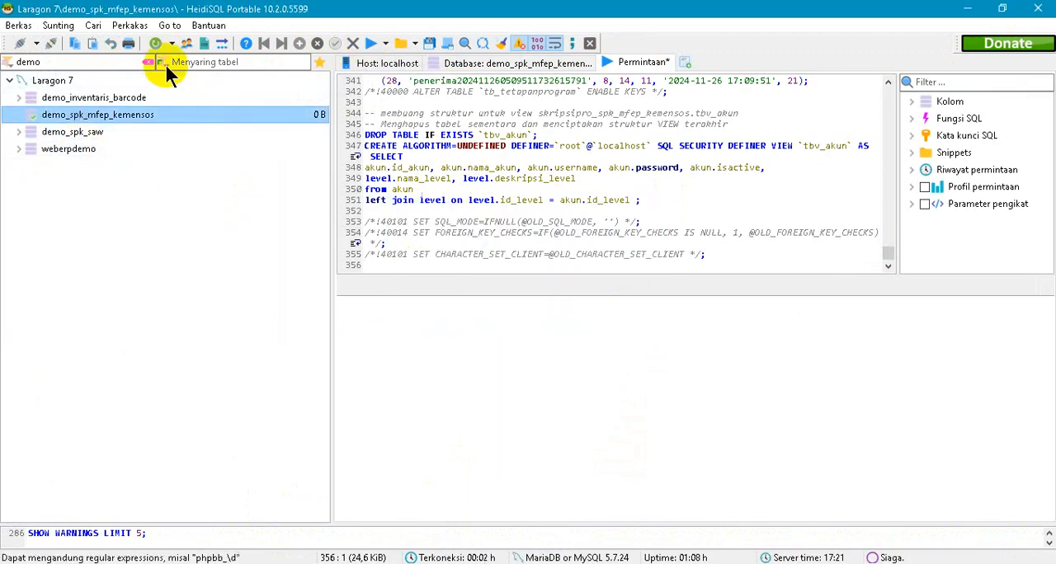
{"action": "left_click", "coordinate": [18, 115]}
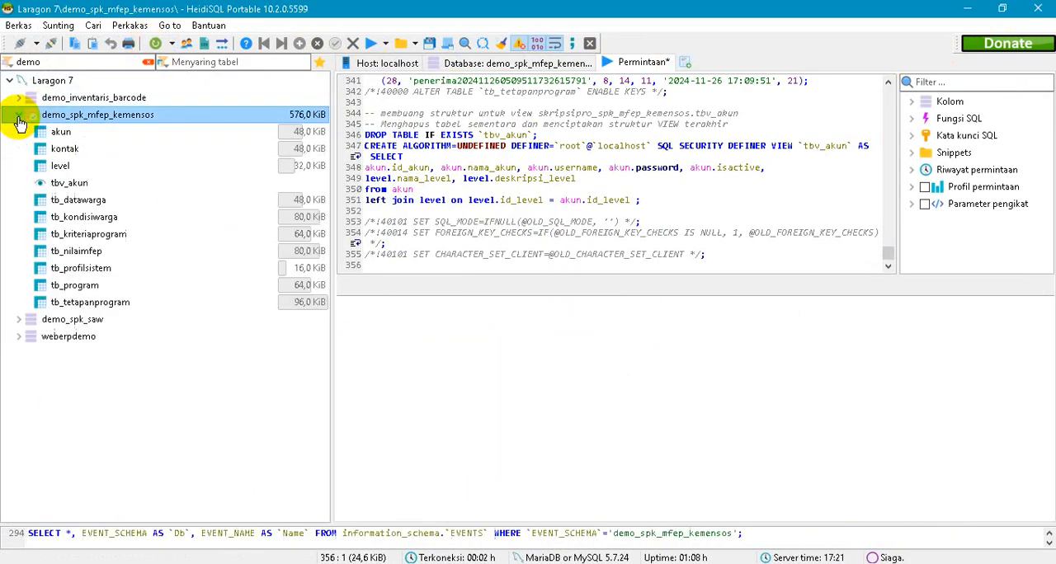
{"action": "right_click", "coordinate": [141, 117]}
{"action": "left_click", "coordinate": [177, 123]}
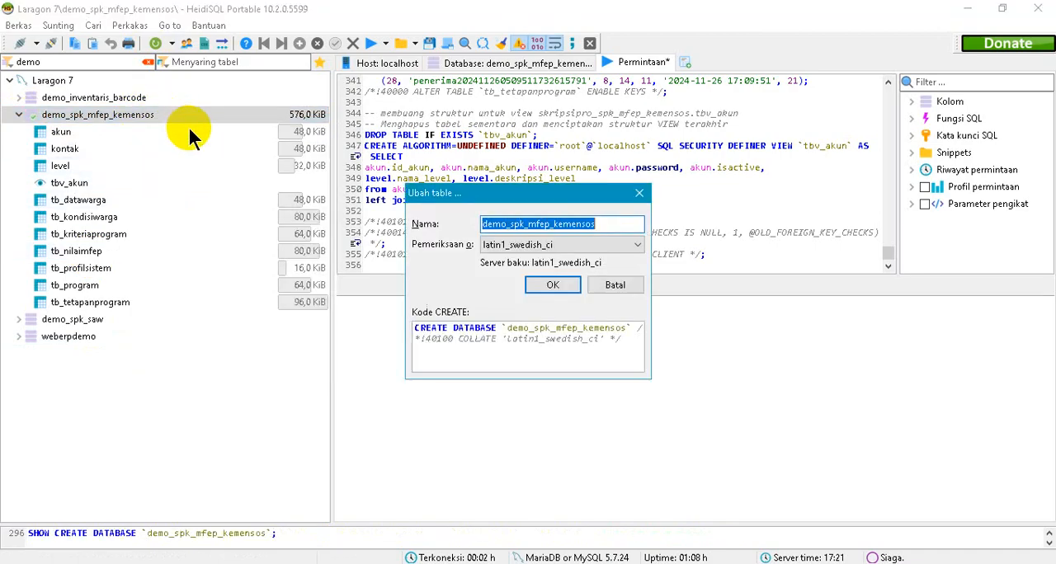
{"action": "right_click", "coordinate": [547, 222]}
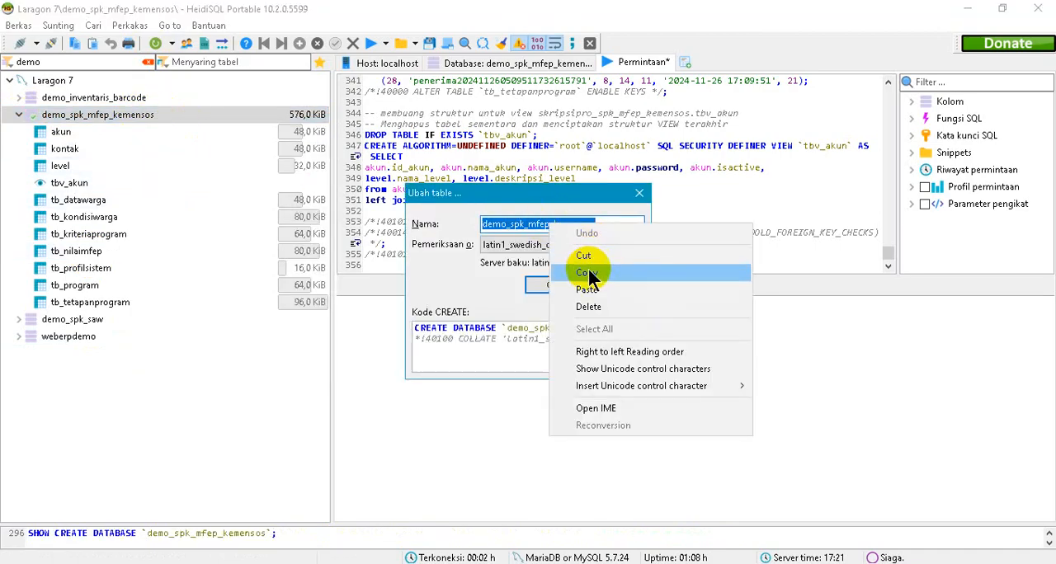
{"action": "left_click", "coordinate": [589, 266]}
{"action": "left_click", "coordinate": [553, 285]}
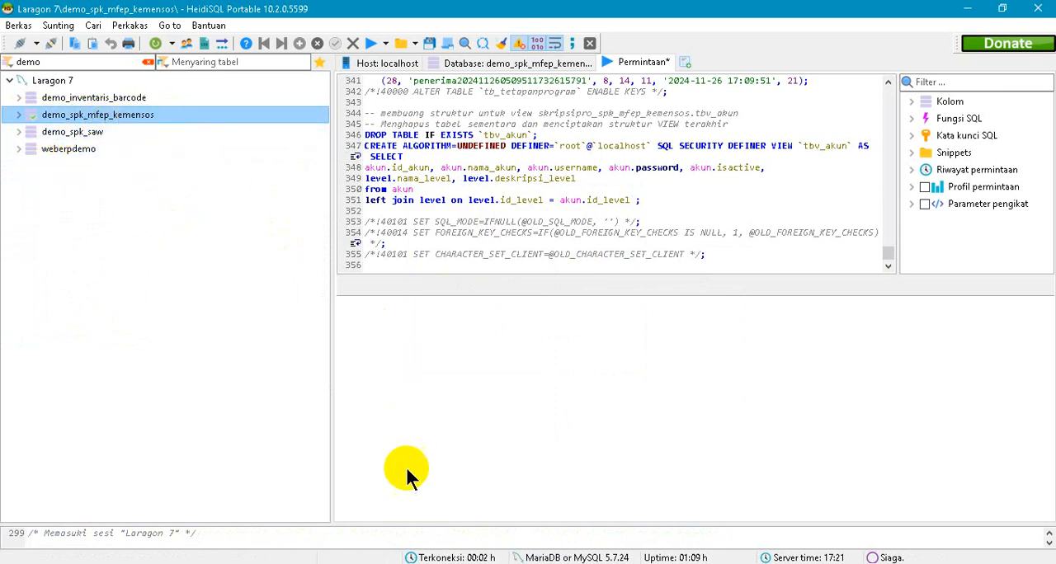
- Switch to database.php in Notepad++, set the 'database' value to demo_spk_mfep_kemensos and save the file
{"action": "key", "text": "alt+Tab"}
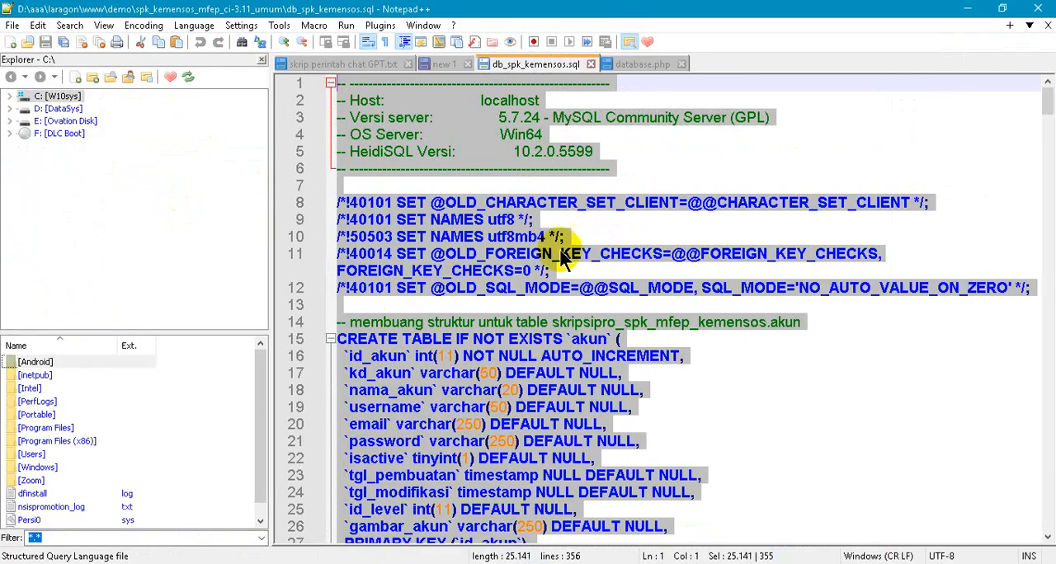
{"action": "left_click", "coordinate": [636, 64]}
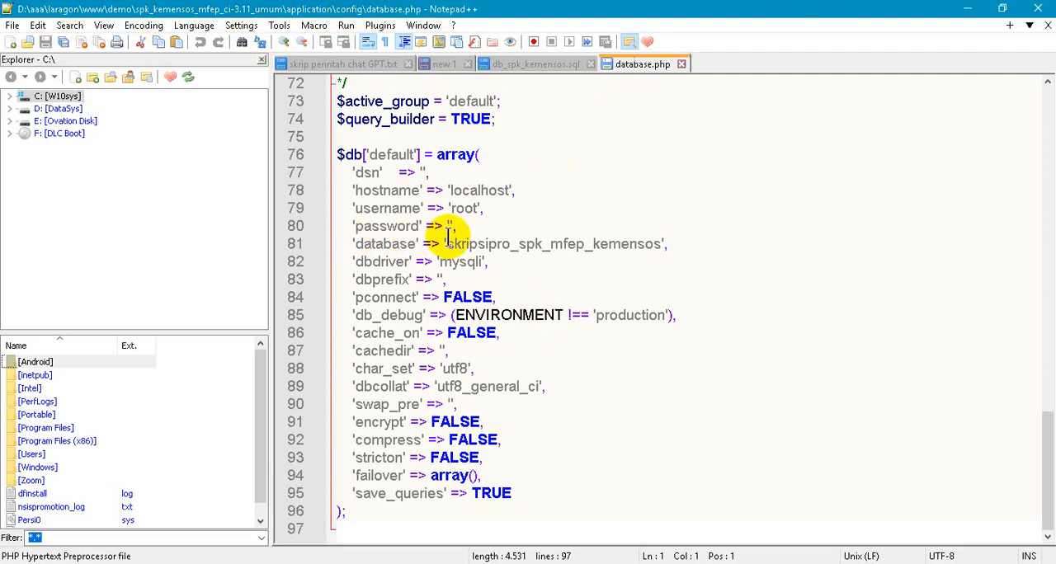
{"action": "left_click_drag", "start_coordinate": [447, 239], "coordinate": [658, 240]}
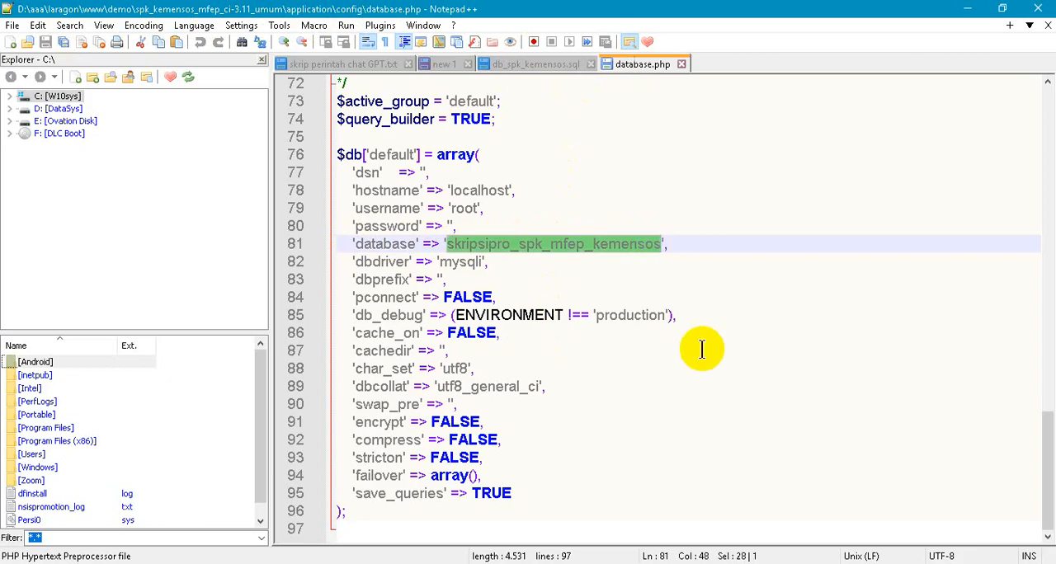
{"action": "key", "text": "ctrl+v"}
{"action": "key", "text": "ctrl+s"}
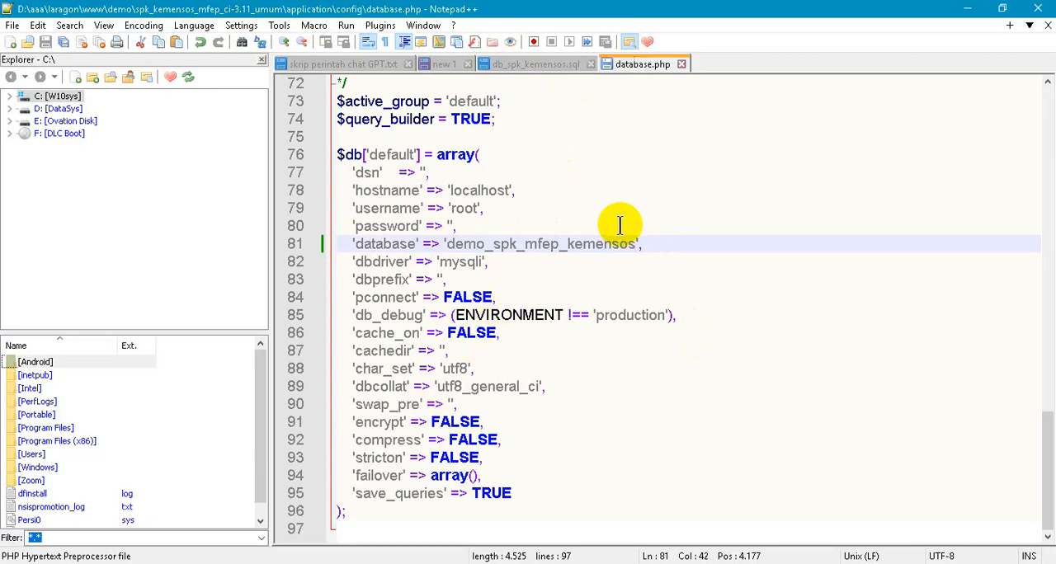
- Switch to the browser, reload localhost/demo/ and open the spk_kemensos_mfep_ci-3.11_umum application
{"action": "left_click", "coordinate": [305, 563]}
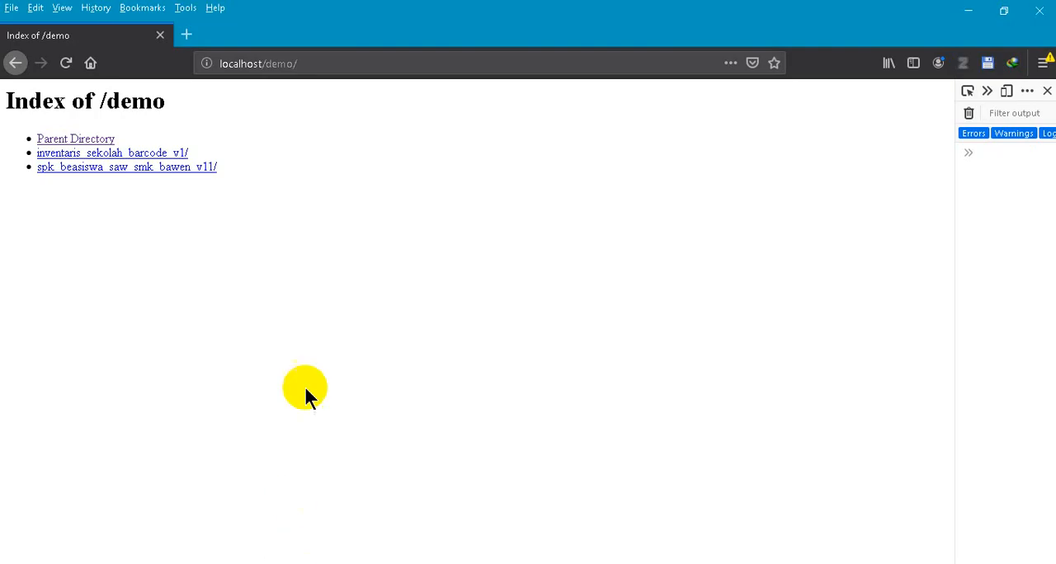
{"action": "left_click", "coordinate": [346, 279]}
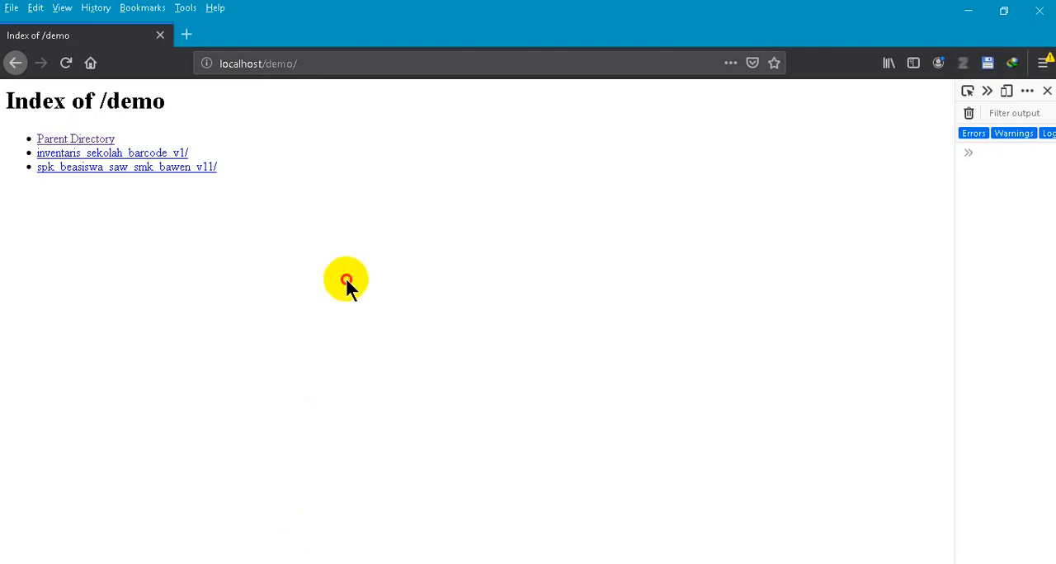
{"action": "left_click", "coordinate": [213, 66]}
{"action": "left_click", "coordinate": [276, 66]}
{"action": "left_click", "coordinate": [65, 63]}
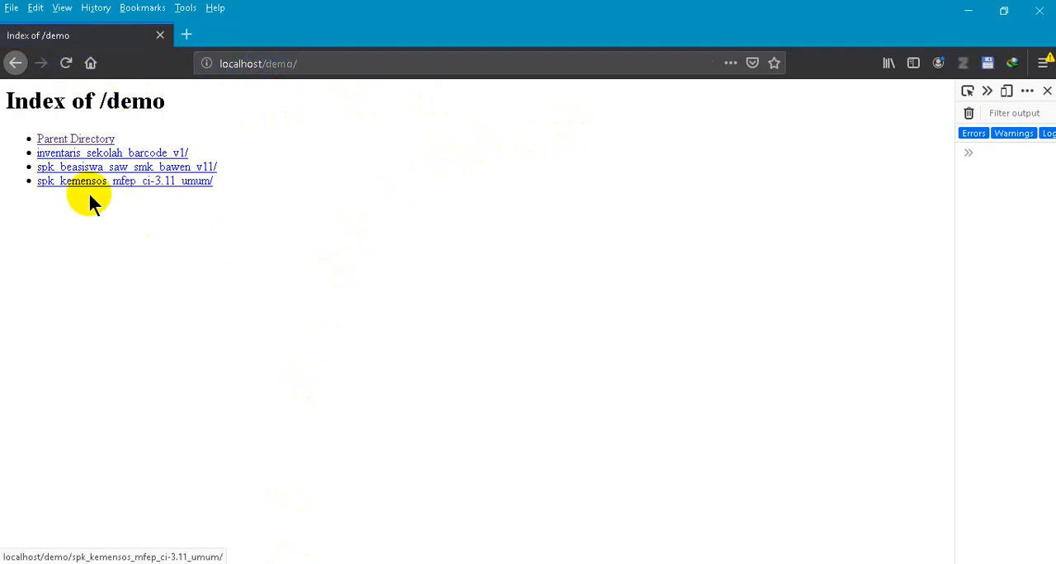
{"action": "left_click", "coordinate": [139, 185]}
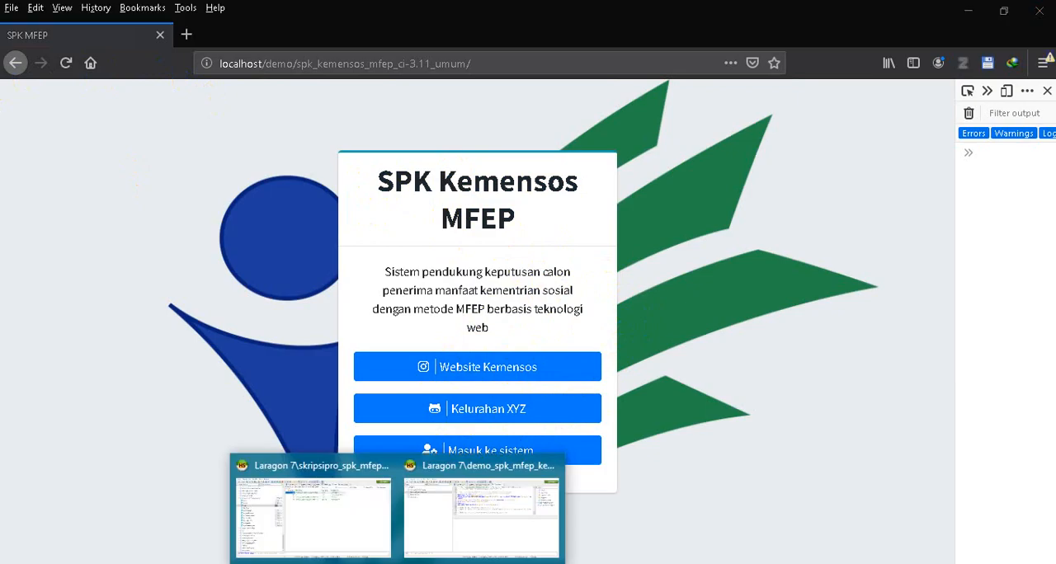
- Switch to the HeidiSQL window for demo_spk_mfep_kemensos and show the data of its tb_profilsistem table
{"action": "left_click", "coordinate": [437, 495]}
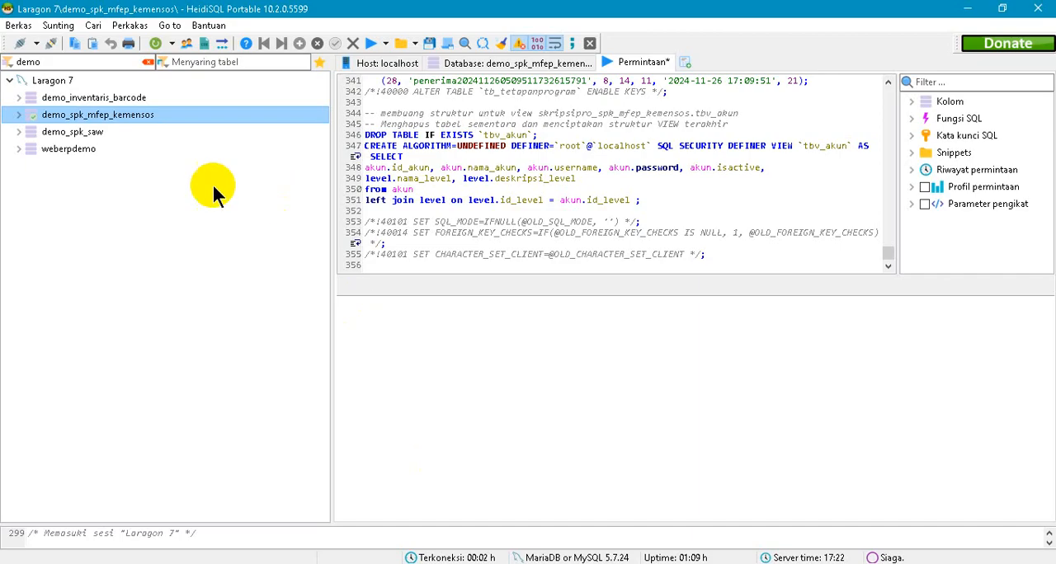
{"action": "left_click", "coordinate": [19, 118]}
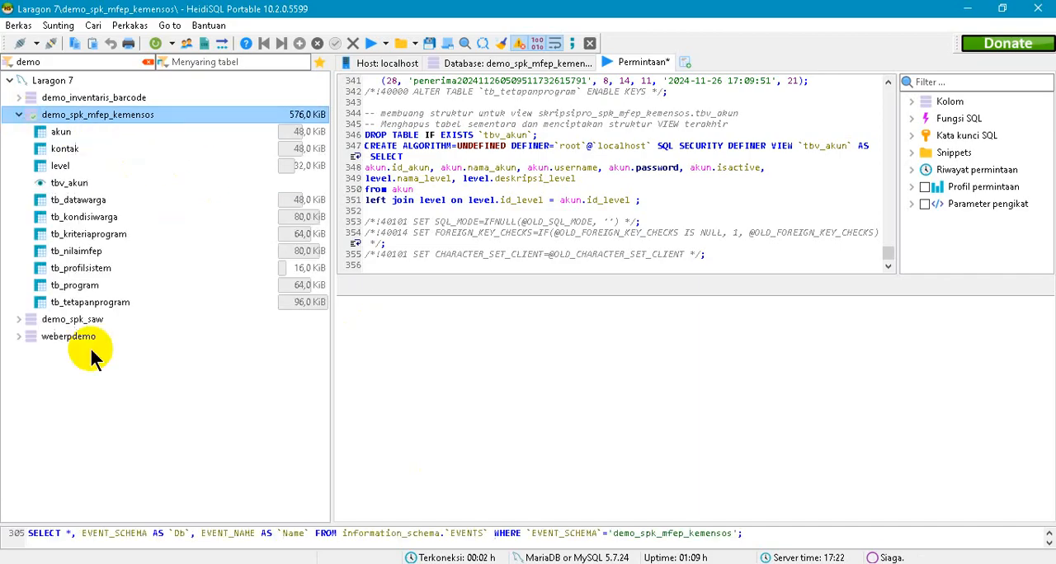
{"action": "left_click", "coordinate": [107, 276]}
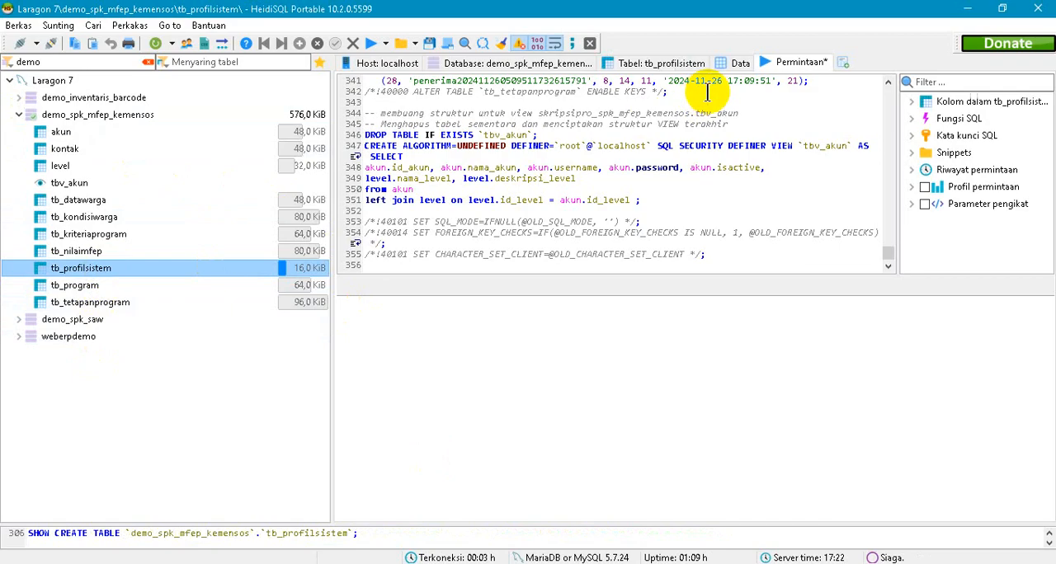
{"action": "left_click", "coordinate": [738, 63]}
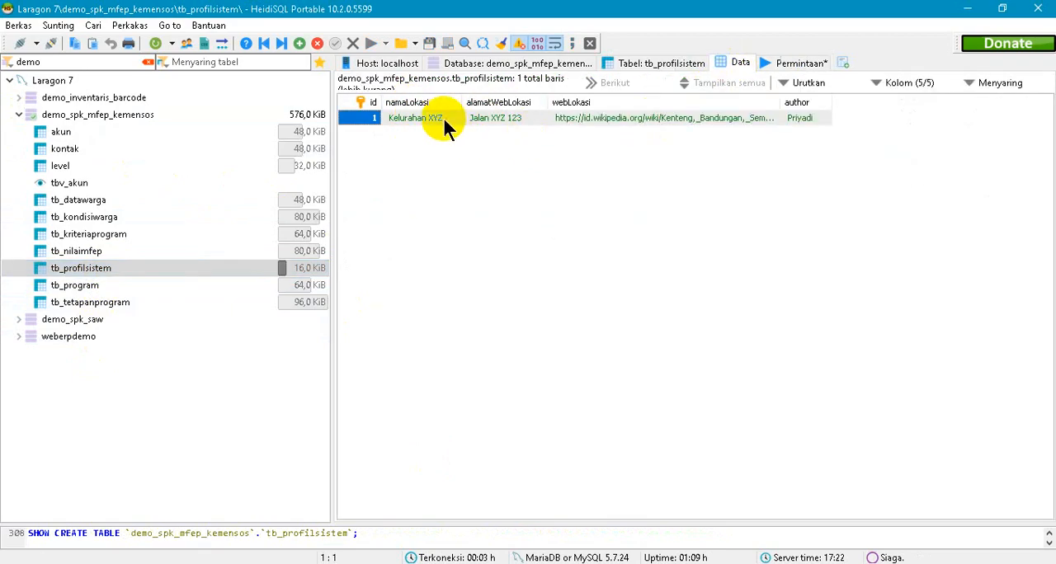
- Bring up the other HeidiSQL window, showing skripsipro_spk_mfep_kemensos, and close it
{"action": "key", "text": "alt+Tab"}
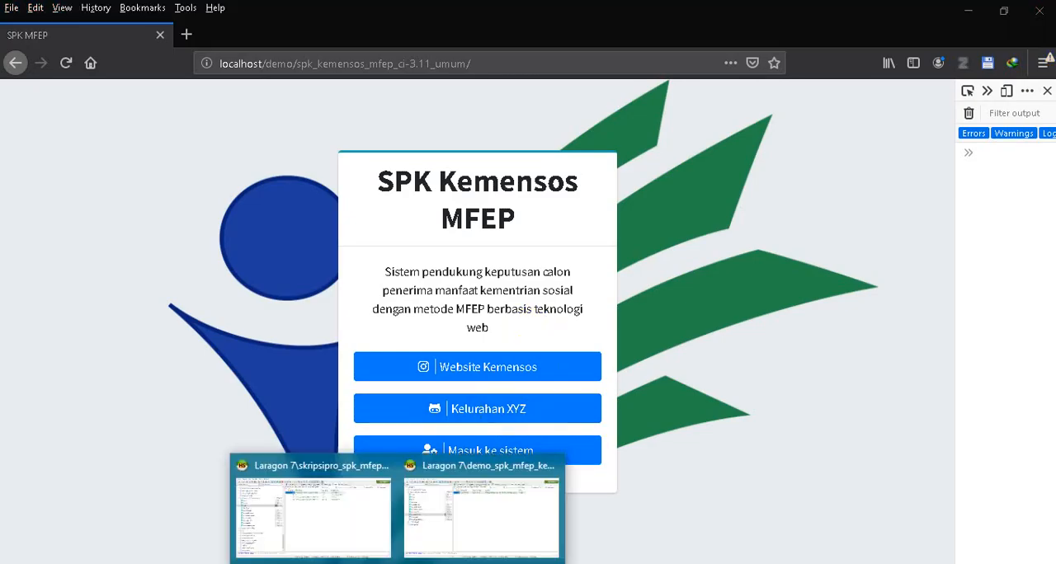
{"action": "left_click", "coordinate": [349, 507]}
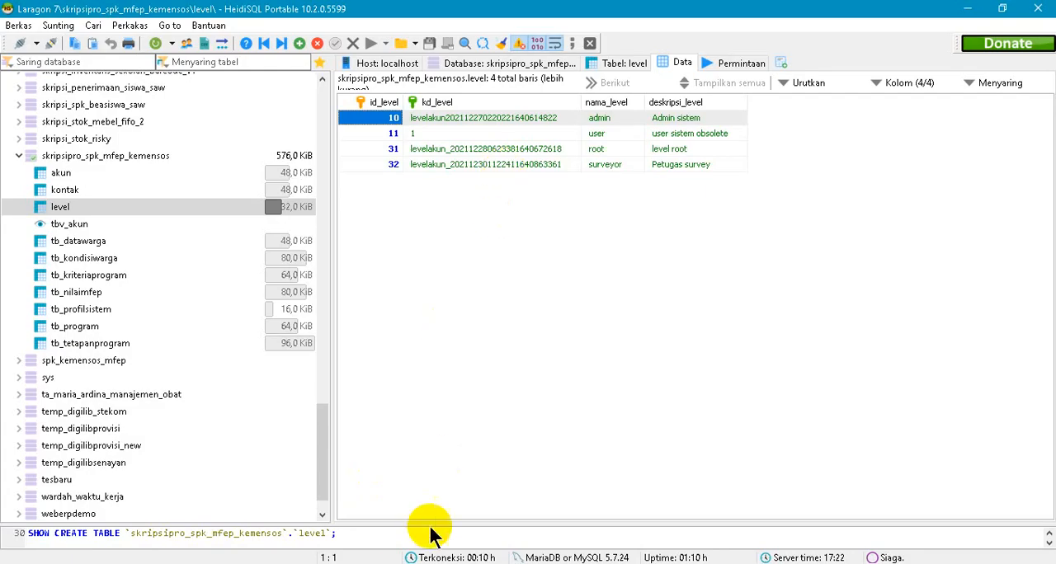
{"action": "left_click", "coordinate": [1027, 9]}
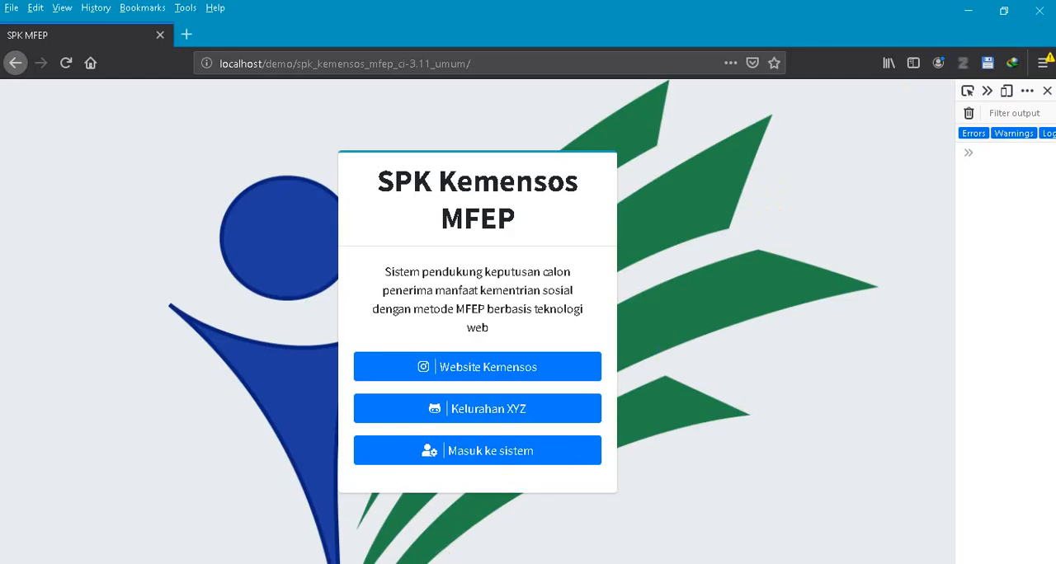
- Switch to HeidiSQL and change namaLokasi in the tb_profilsistem row to "Kelurahan ABC"
{"action": "left_click", "coordinate": [402, 563]}
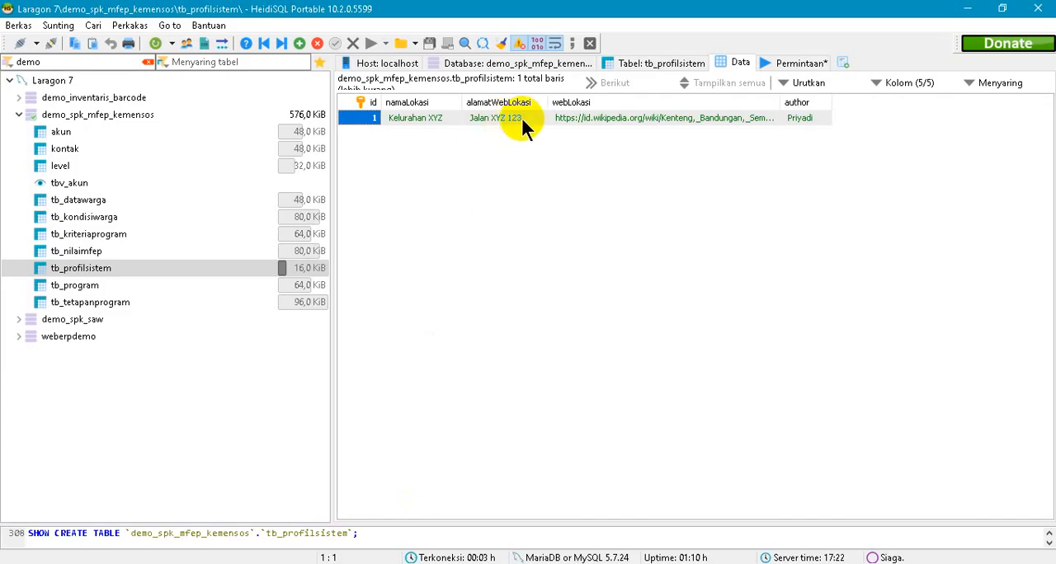
{"action": "double_click", "coordinate": [440, 118]}
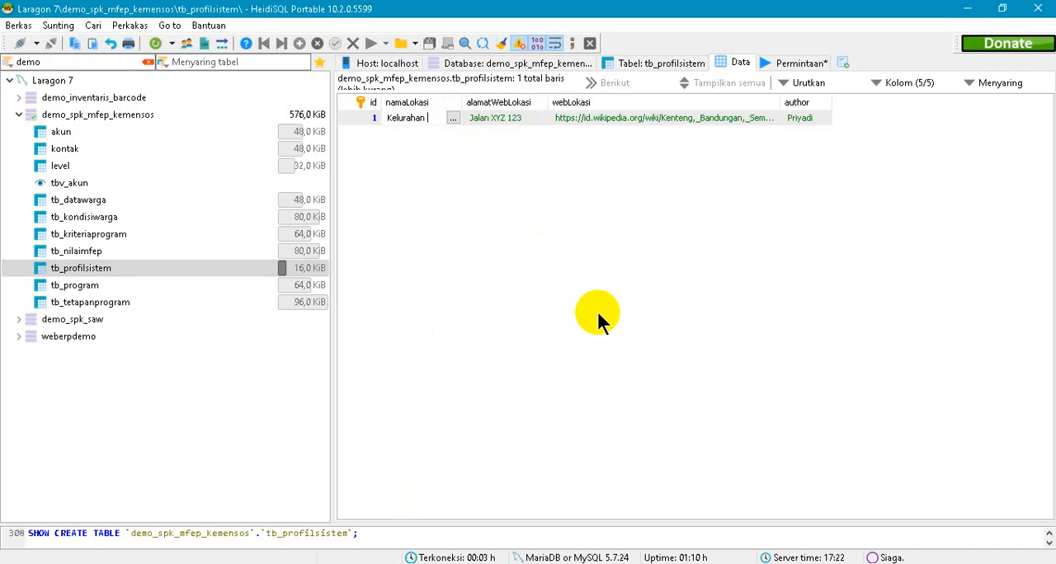
{"action": "left_click", "coordinate": [637, 265]}
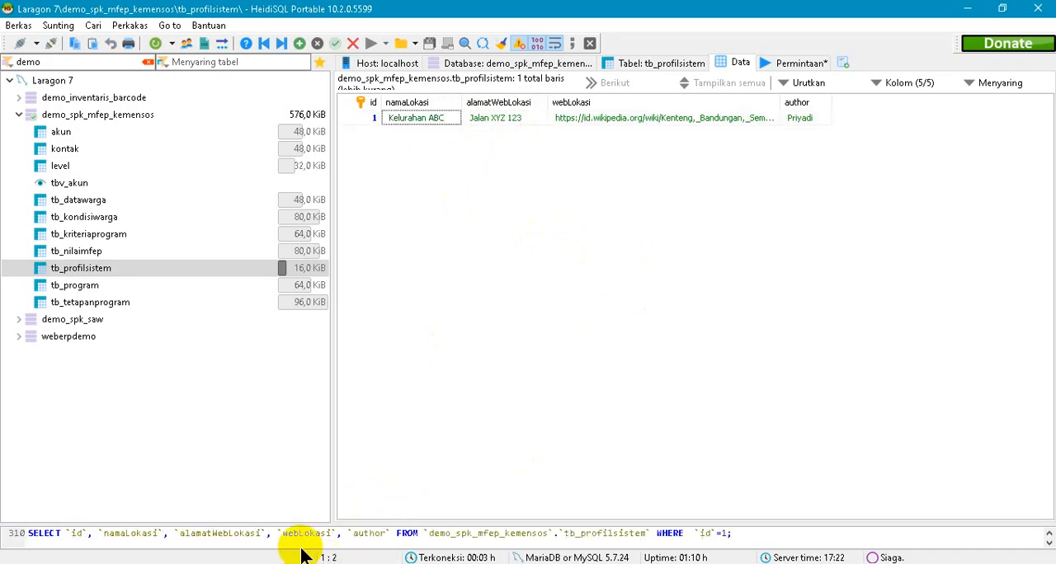
- Append "asd" after a space to the author value in the tb_profilsistem row and save the change
{"action": "double_click", "coordinate": [811, 118]}
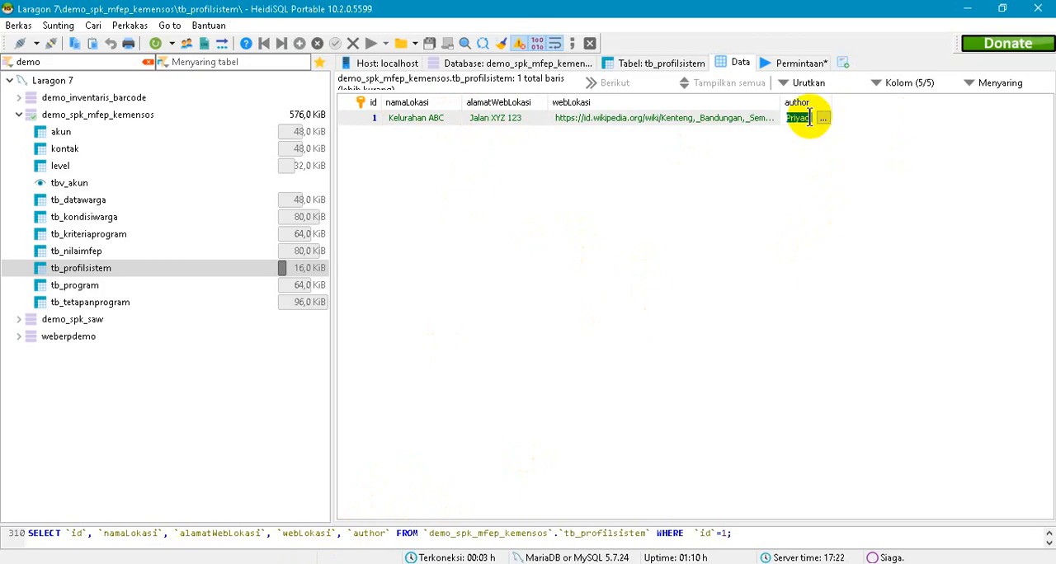
{"action": "left_click", "coordinate": [814, 119]}
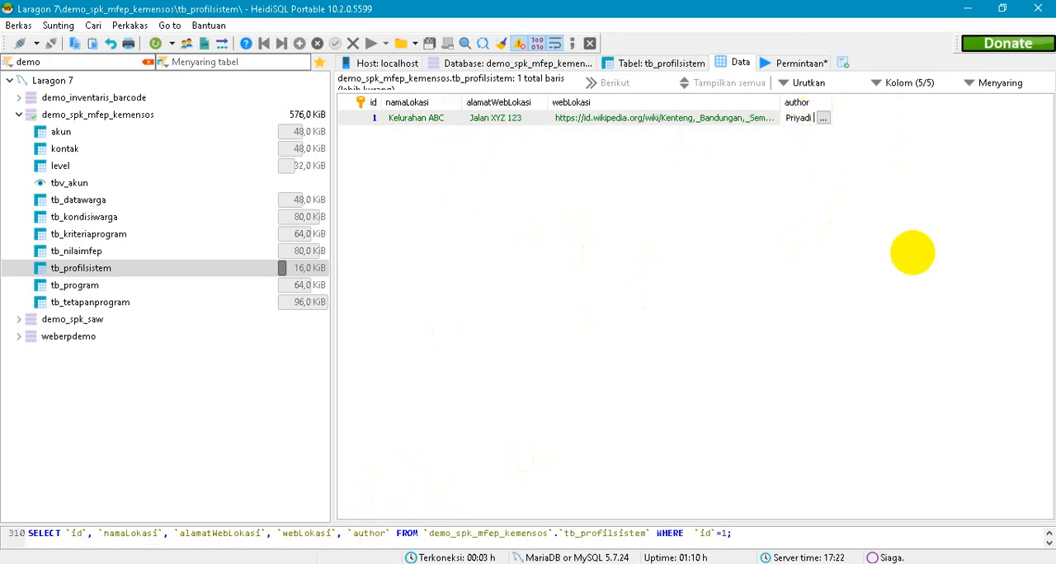
{"action": "type", "text": "asd"}
{"action": "key", "text": "Return"}
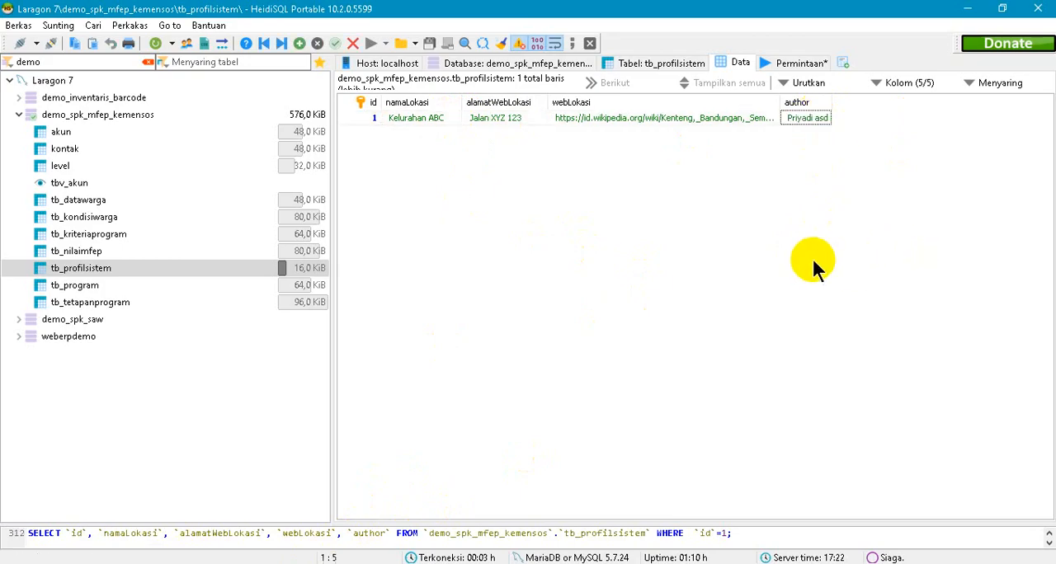
- Switch to the browser, reload the SPK Kemensos MFEP start page and enter the system's login page
{"action": "key", "text": "alt+Tab"}
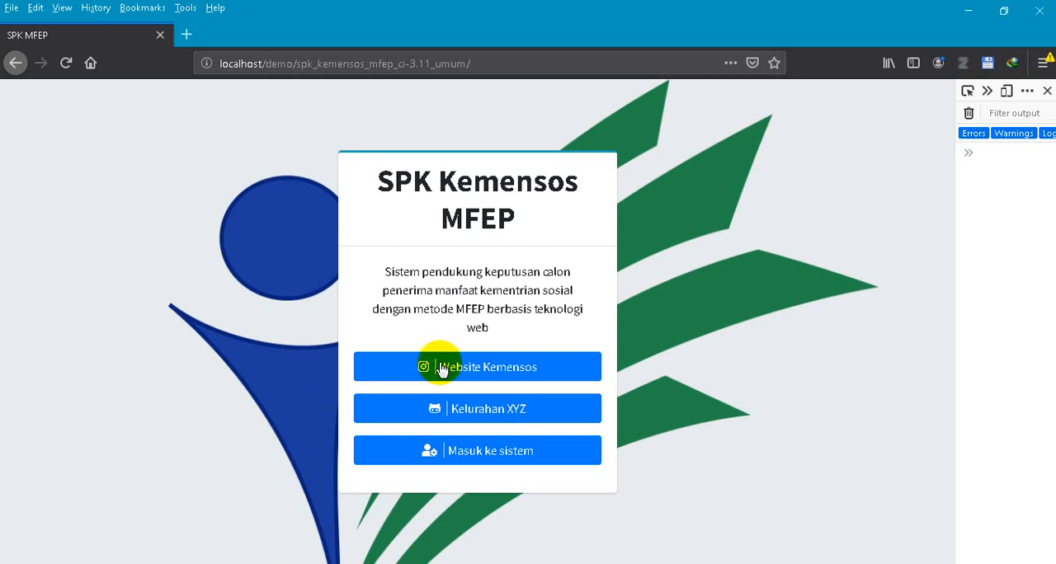
{"action": "left_click", "coordinate": [65, 64]}
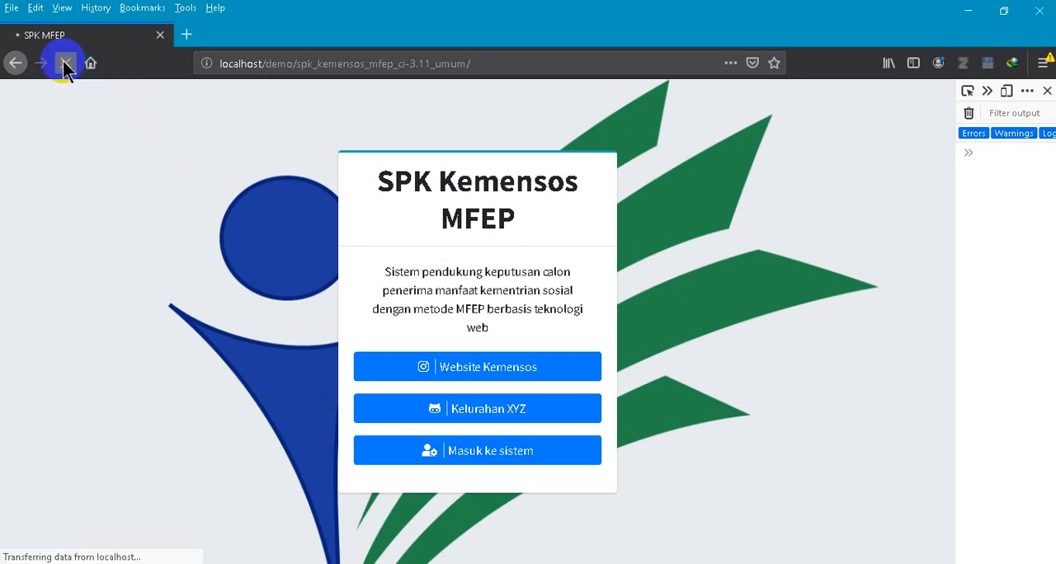
{"action": "left_click", "coordinate": [531, 445]}
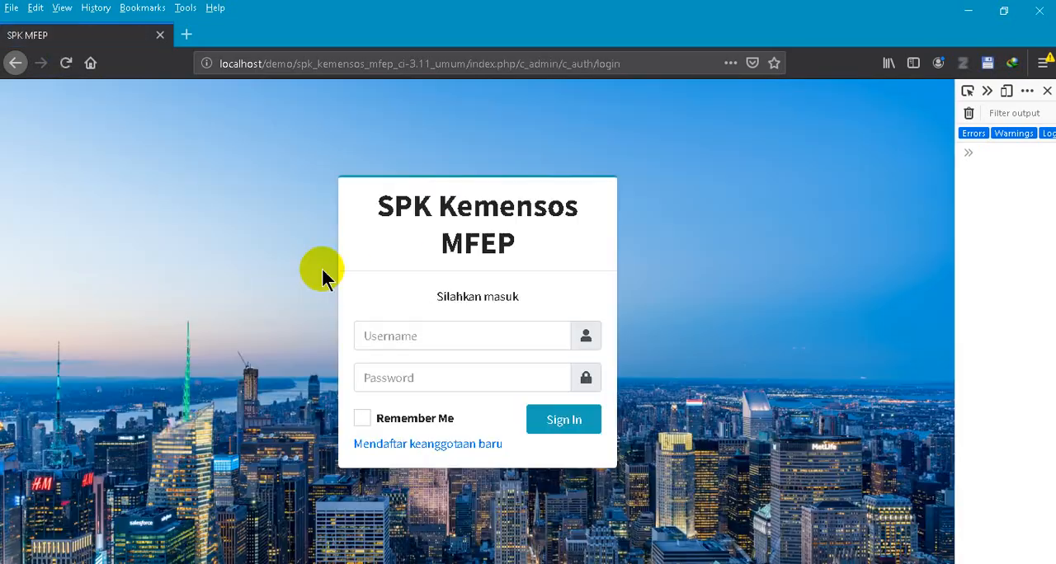
- Return to the application's start page by shortening the address to end at index.php
{"action": "left_click", "coordinate": [15, 64]}
{"action": "left_click", "coordinate": [598, 64]}
{"action": "left_click", "coordinate": [641, 64]}
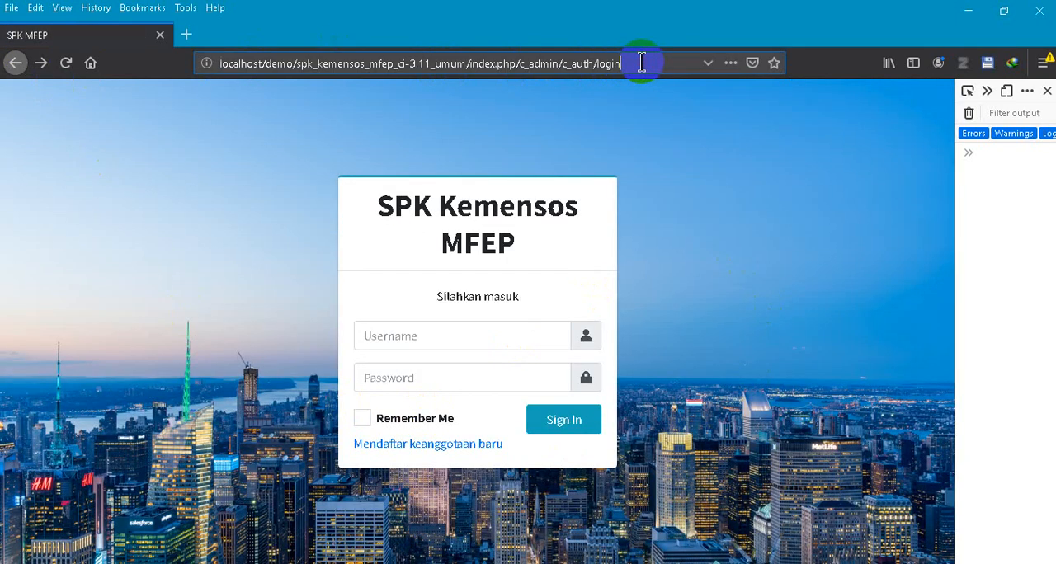
{"action": "left_click_drag", "start_coordinate": [610, 64], "coordinate": [515, 63]}
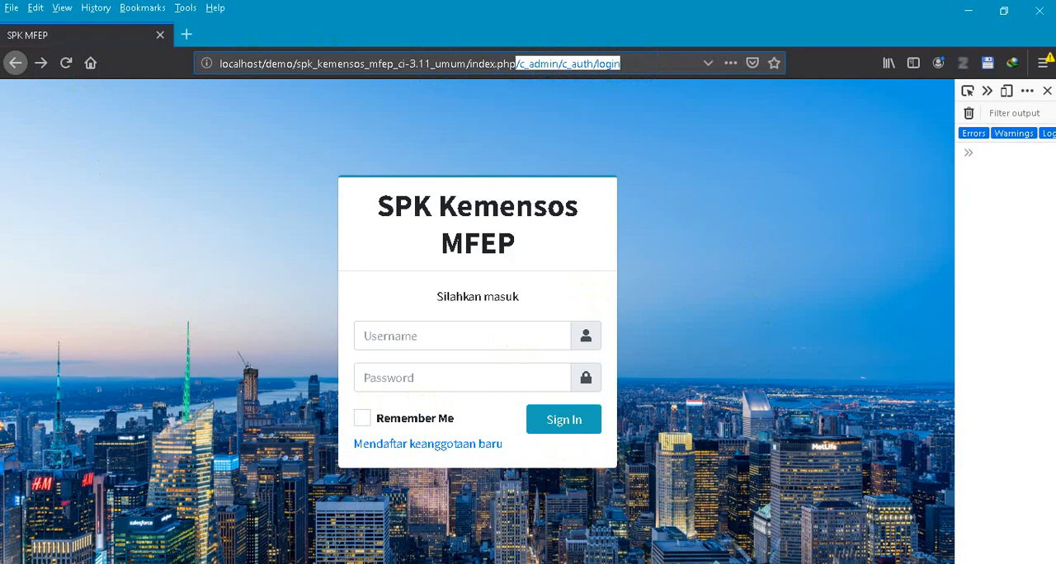
{"action": "key", "text": "BackSpace"}
{"action": "key", "text": "Return"}
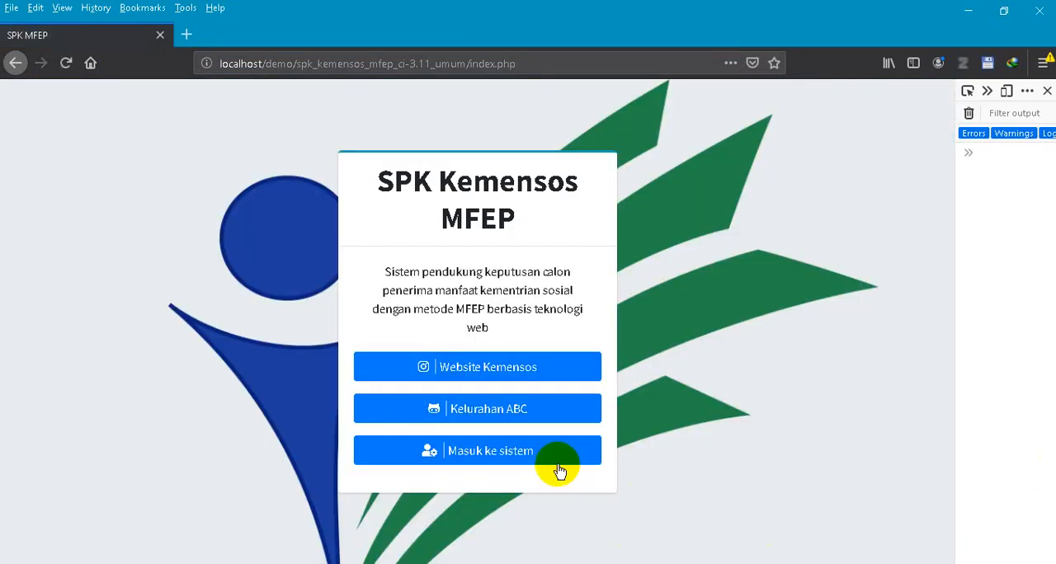
- Open the login page through Masuk ke sistem and fill in the admin username and the account password
{"action": "left_click", "coordinate": [557, 463]}
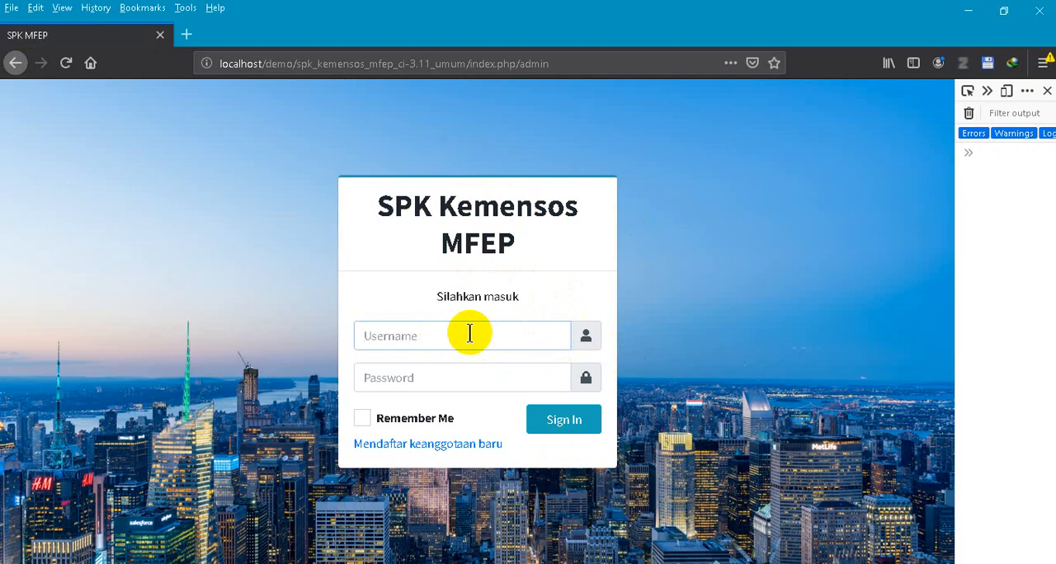
{"action": "type", "text": "priyadi"}
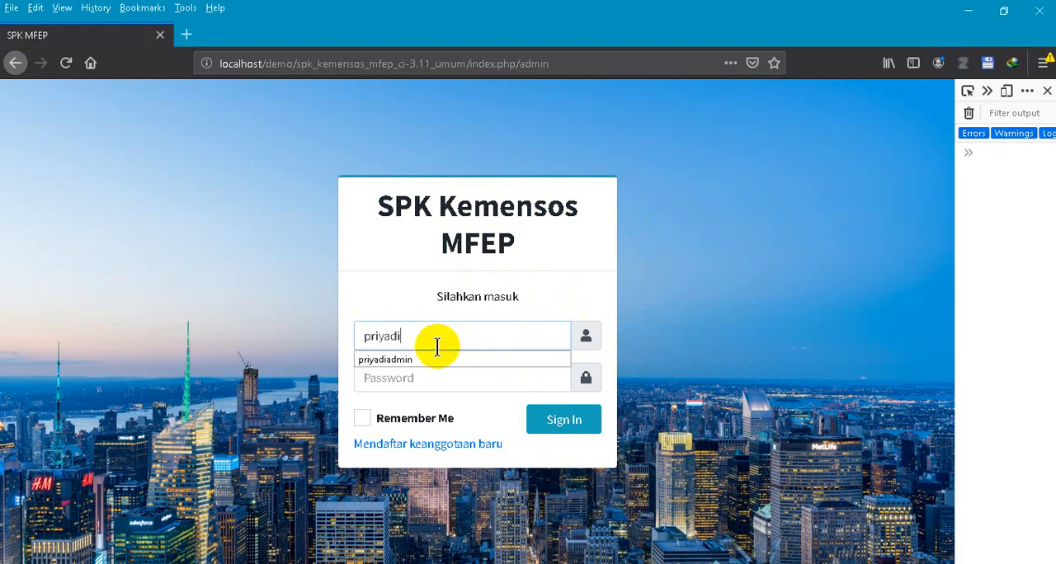
{"action": "left_click", "coordinate": [431, 360]}
{"action": "left_click", "coordinate": [423, 379]}
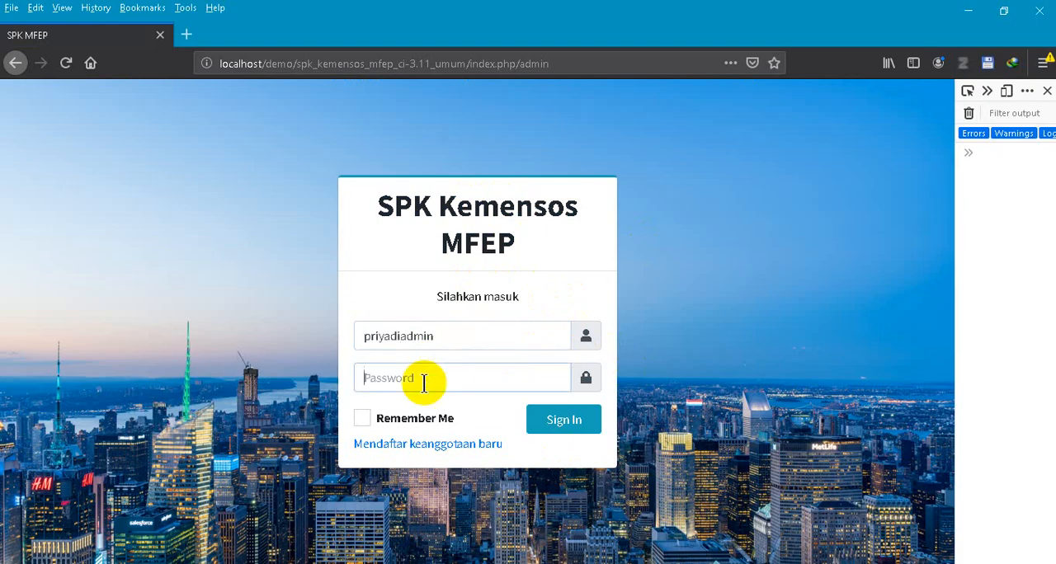
{"action": "type", "text": "1234"}
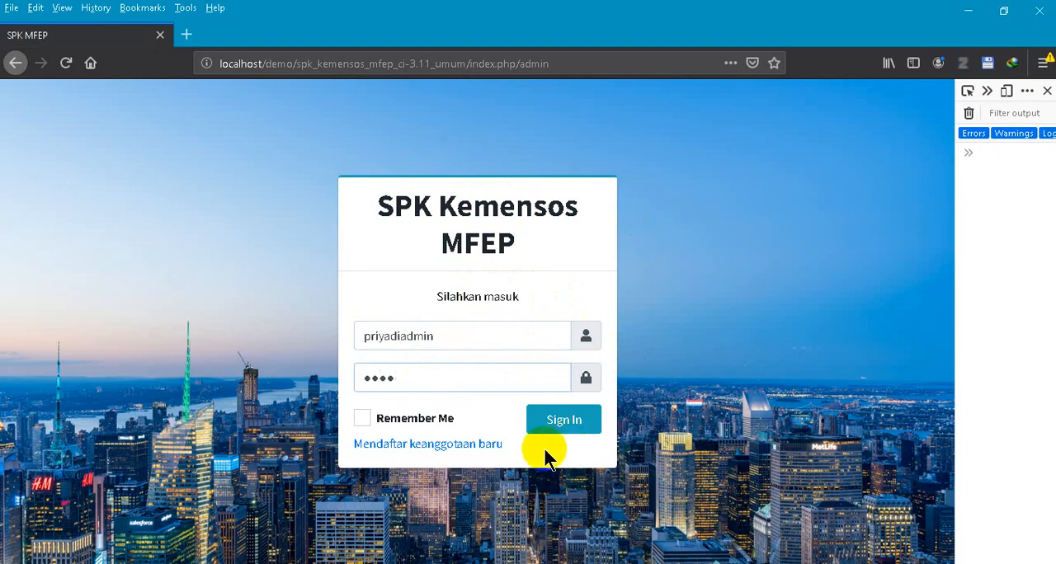
- View the Mendaftar keanggotaan baru registration page in a separate tab and close that tab
{"action": "right_click", "coordinate": [471, 445]}
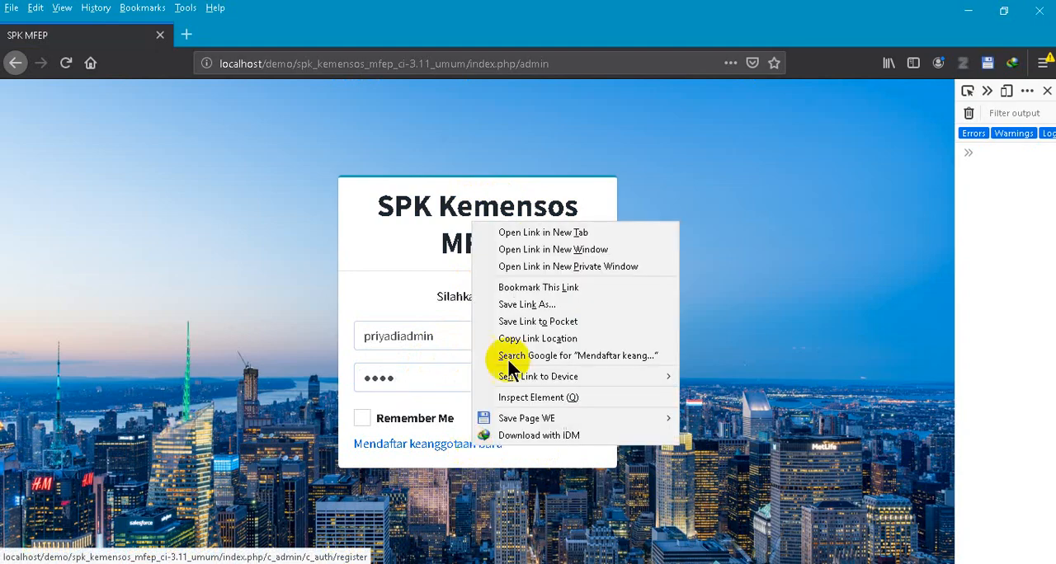
{"action": "left_click", "coordinate": [532, 233]}
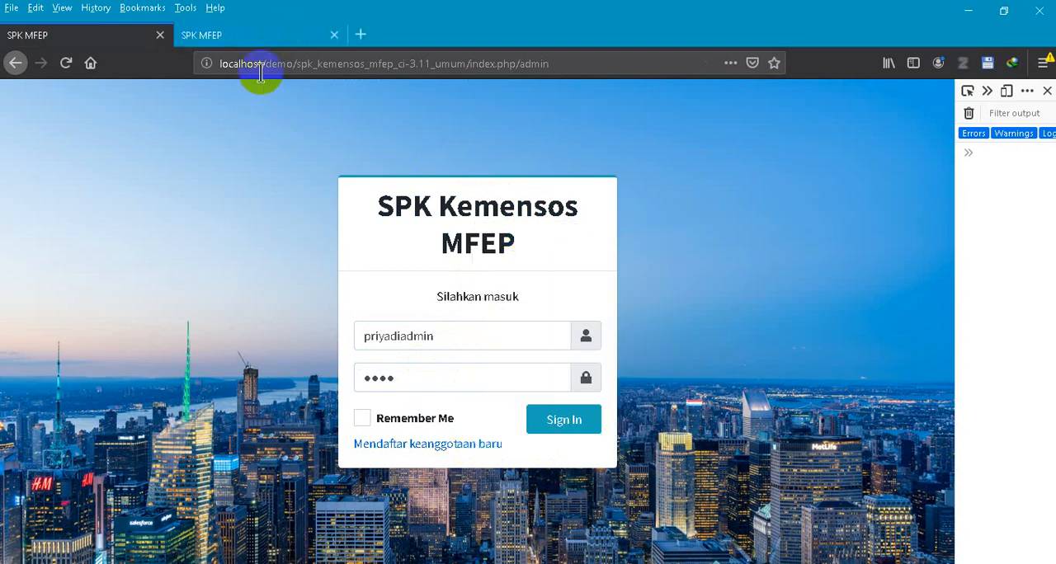
{"action": "left_click", "coordinate": [264, 37]}
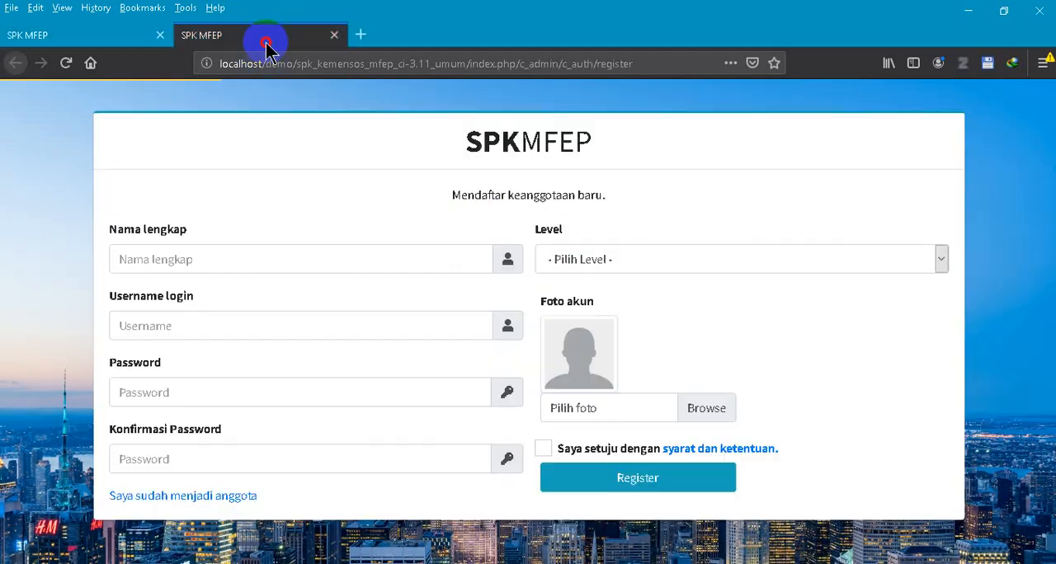
{"action": "left_click", "coordinate": [335, 35]}
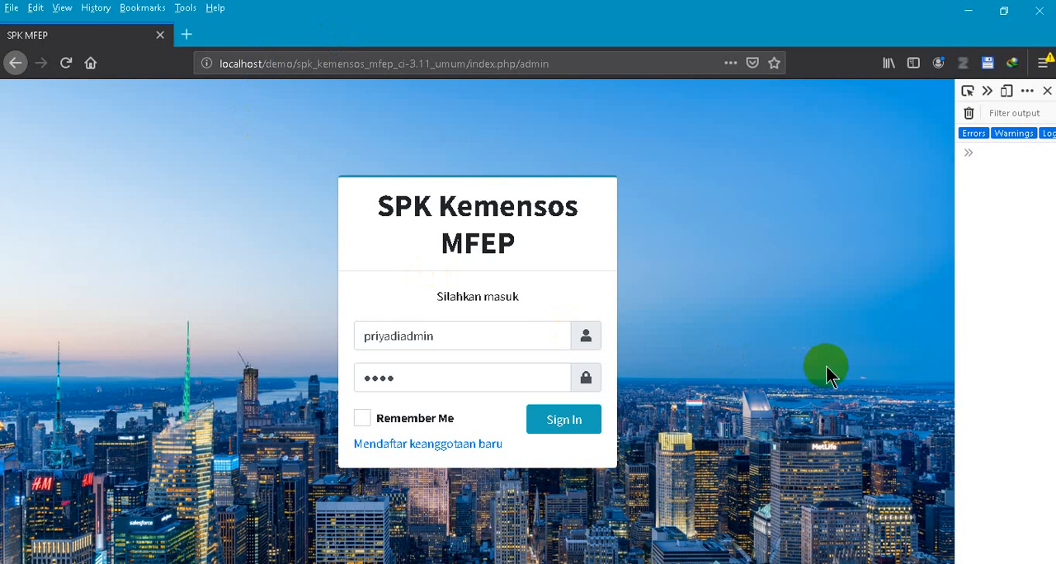
- Sign in without saving the login in the browser, and open the Daftar KK list of residents
{"action": "left_click", "coordinate": [583, 421]}
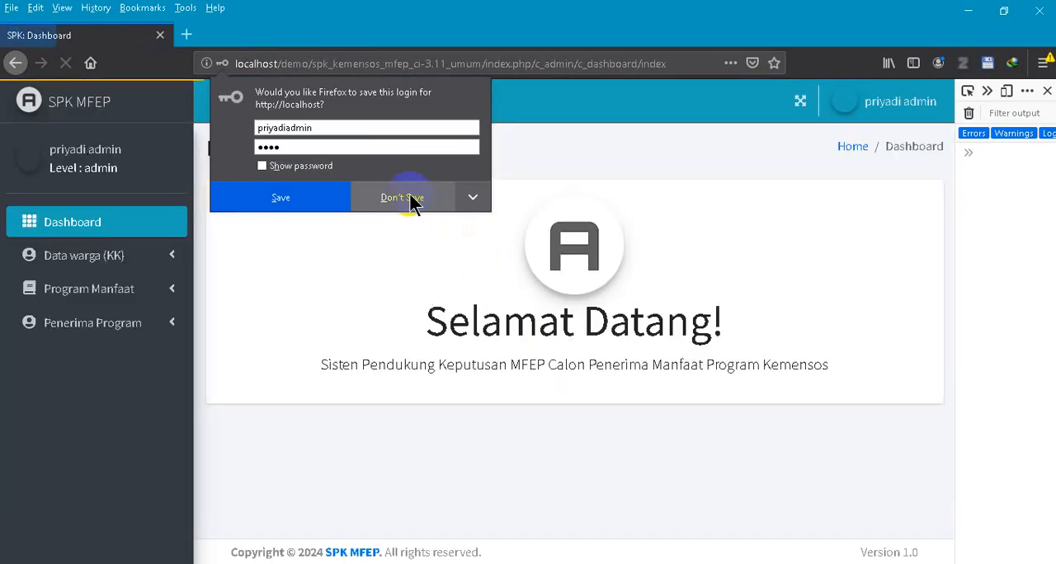
{"action": "left_click", "coordinate": [408, 197]}
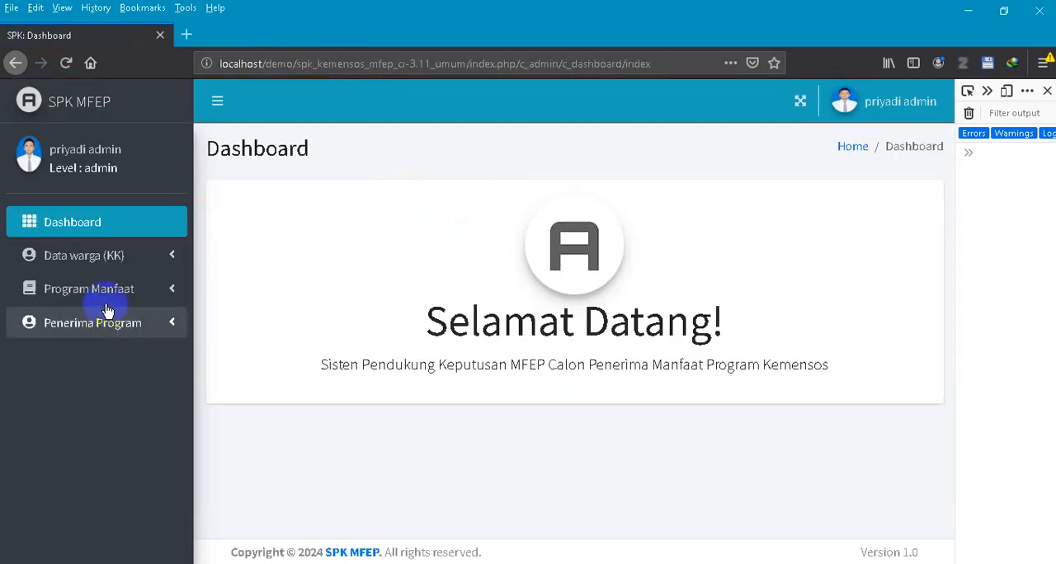
{"action": "left_click", "coordinate": [82, 255]}
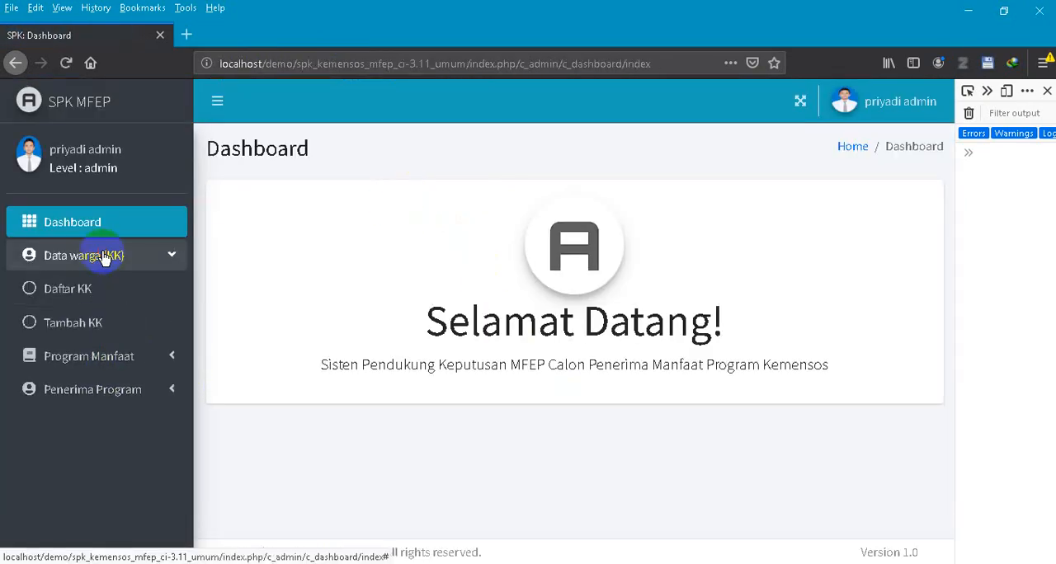
{"action": "left_click", "coordinate": [93, 295]}
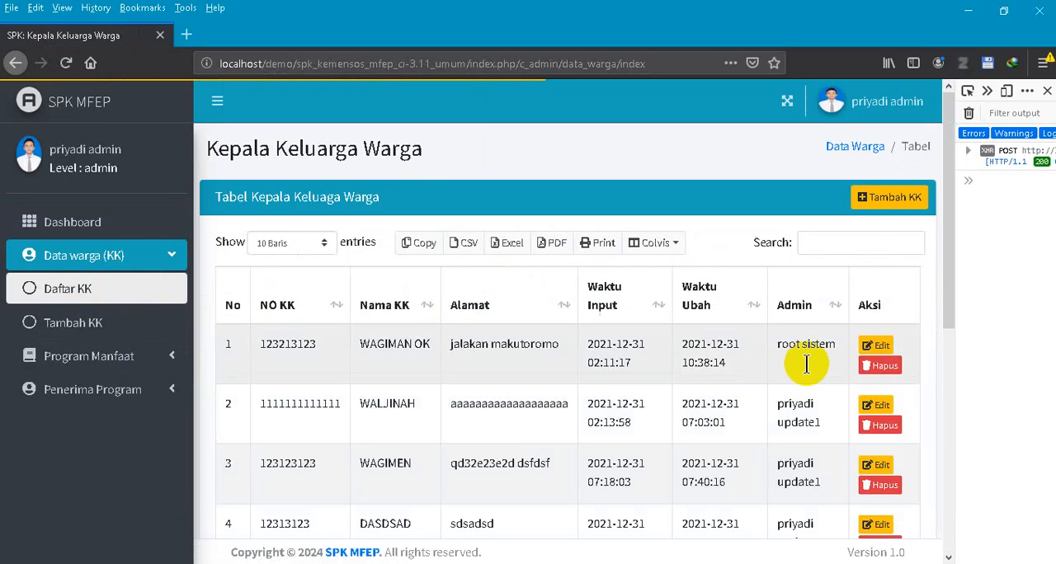
- Add a new resident record with the family head's name, the family card number and the address, and save it
{"action": "left_click", "coordinate": [884, 196]}
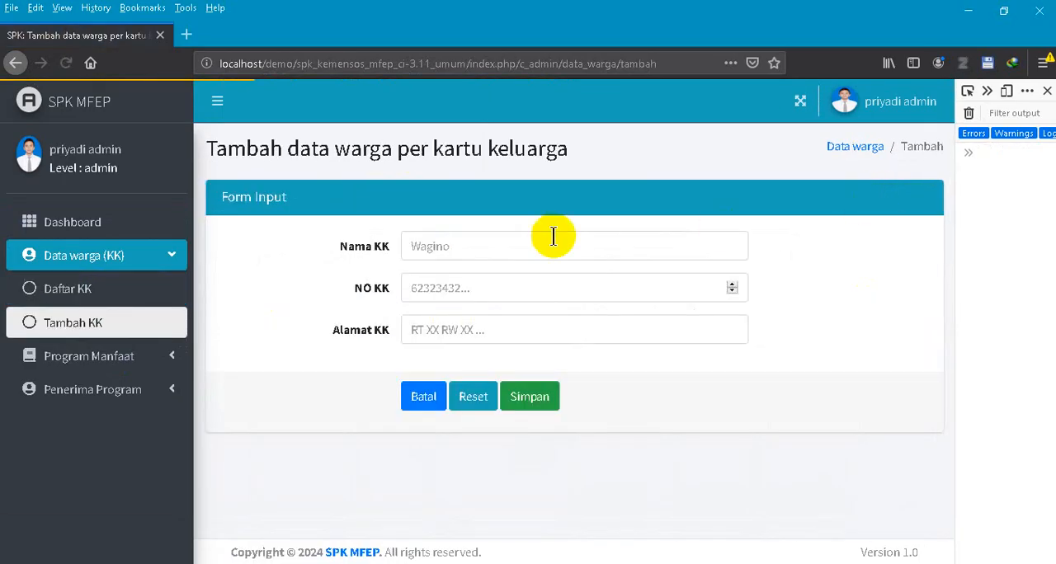
{"action": "left_click", "coordinate": [497, 244]}
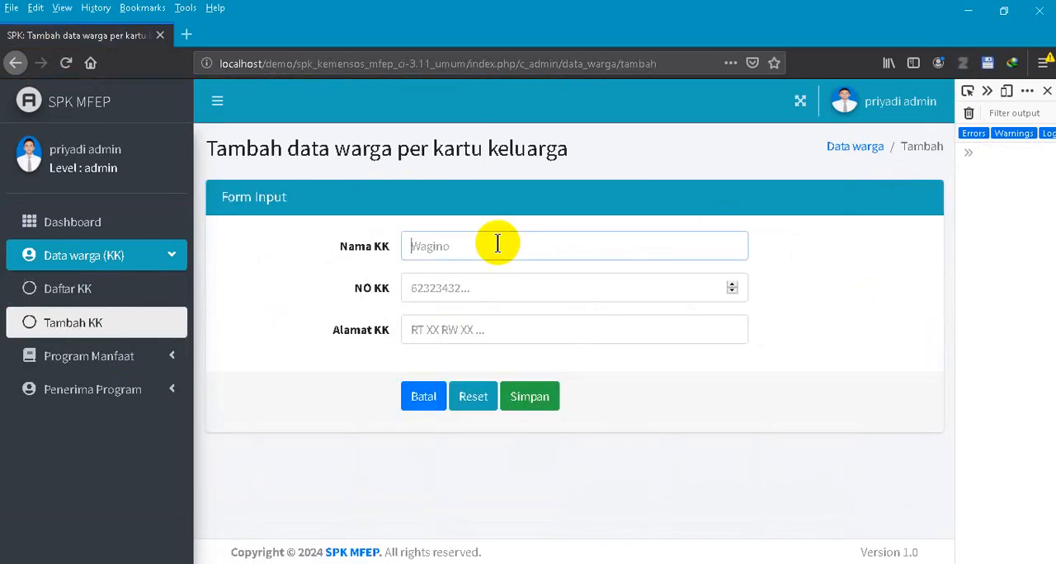
{"action": "left_click", "coordinate": [462, 288]}
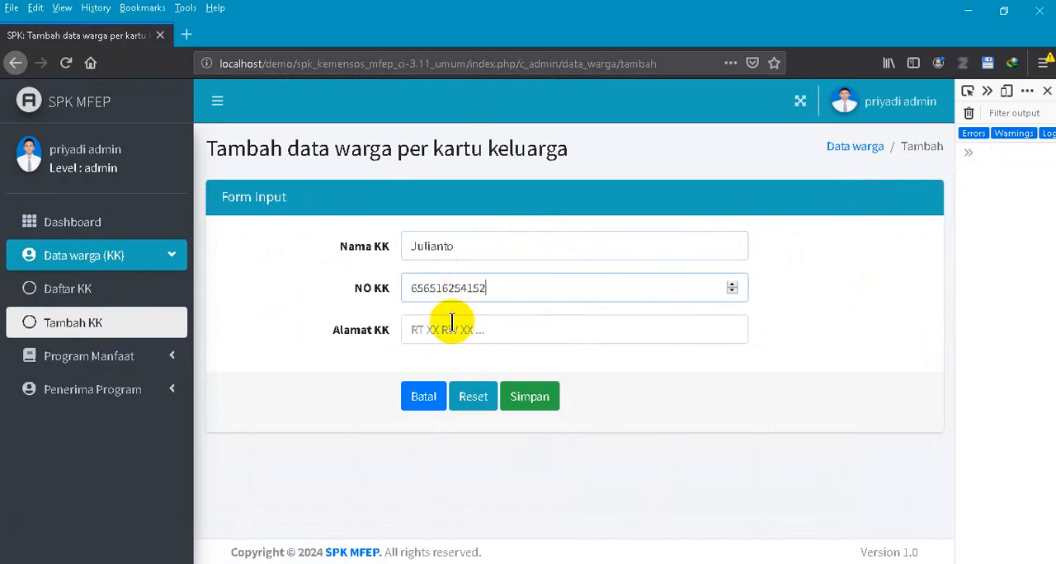
{"action": "left_click", "coordinate": [449, 326]}
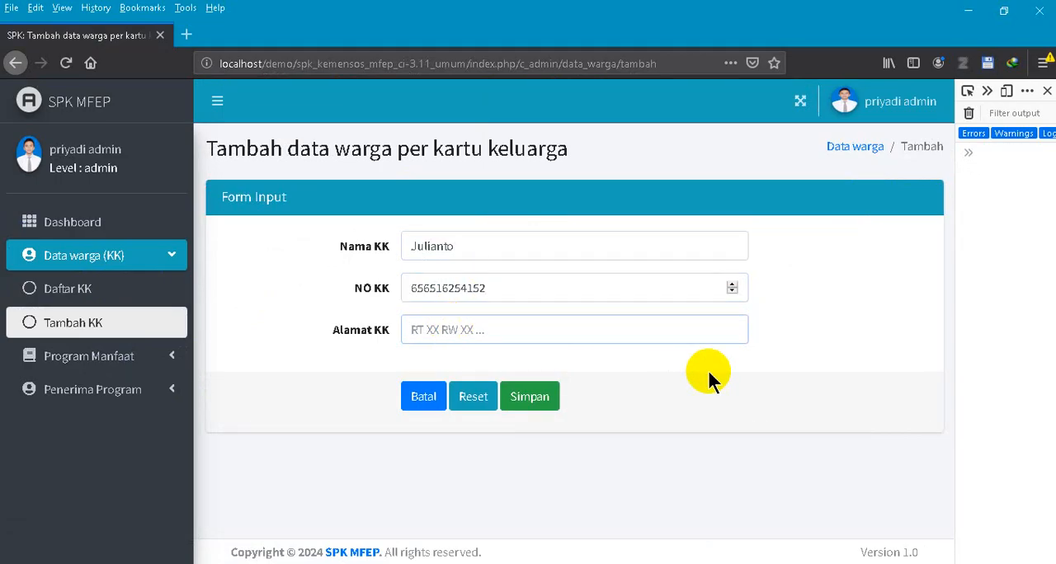
{"action": "type", "text": "gelaran kenteng"}
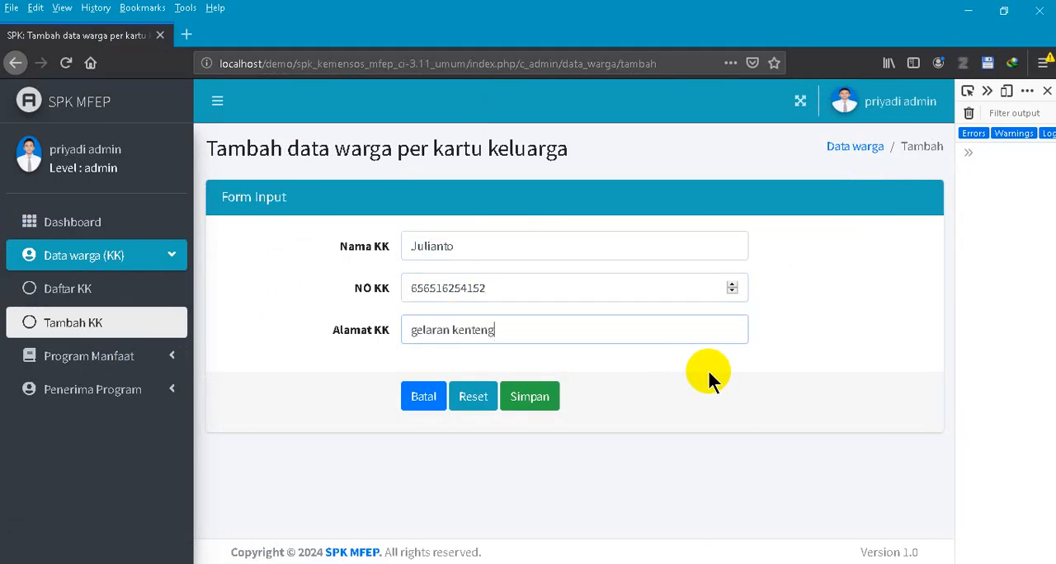
{"action": "type", "text": " bandungan"}
{"action": "left_click", "coordinate": [528, 398]}
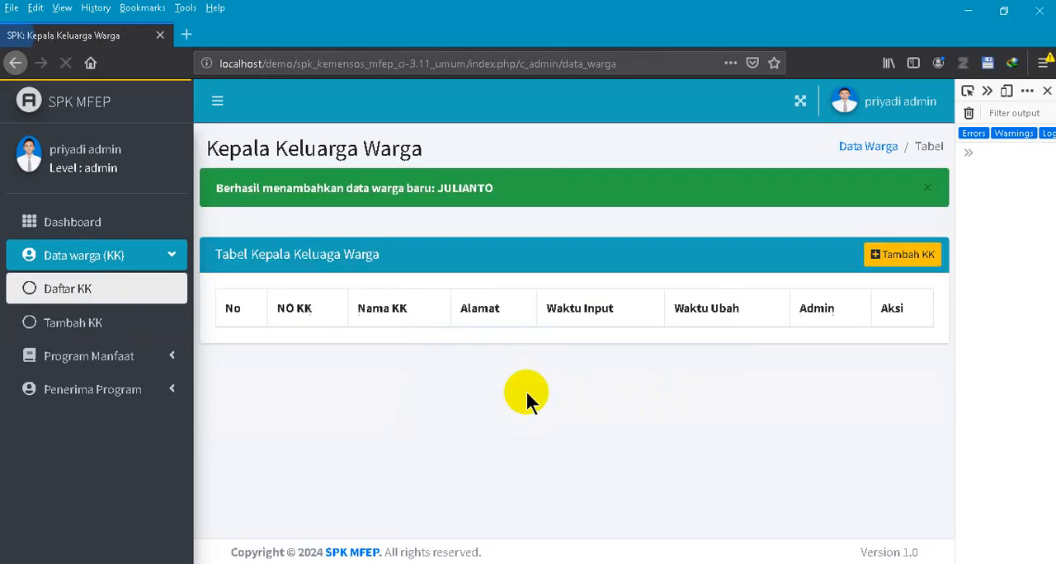
- Find the newly added resident in the list, add a second word to the family head's name, and save the record
{"action": "scroll", "coordinate": [814, 279], "scroll_direction": "down", "scroll_amount": 3}
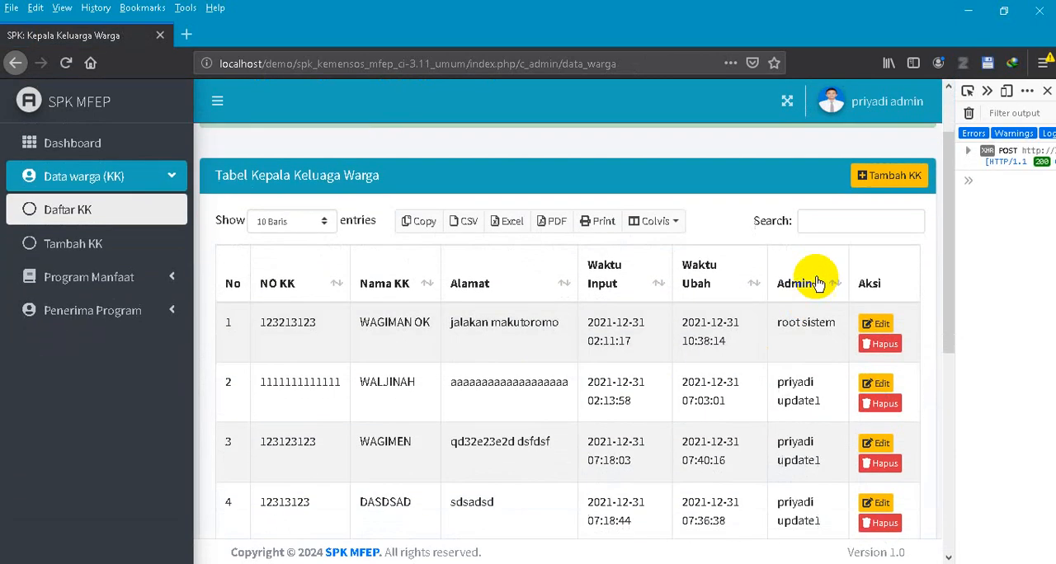
{"action": "type", "text": "jul"}
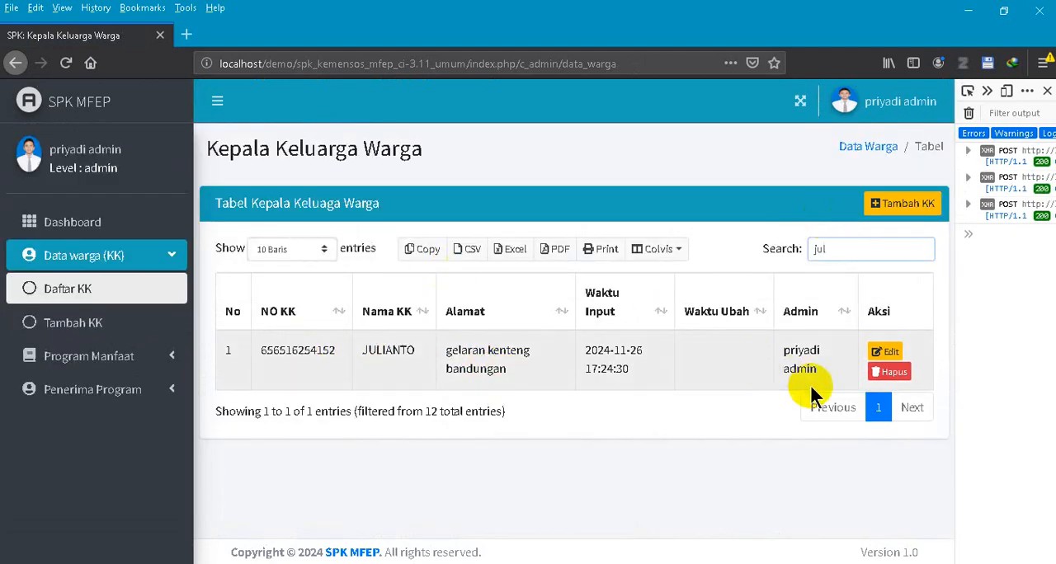
{"action": "left_click", "coordinate": [891, 354]}
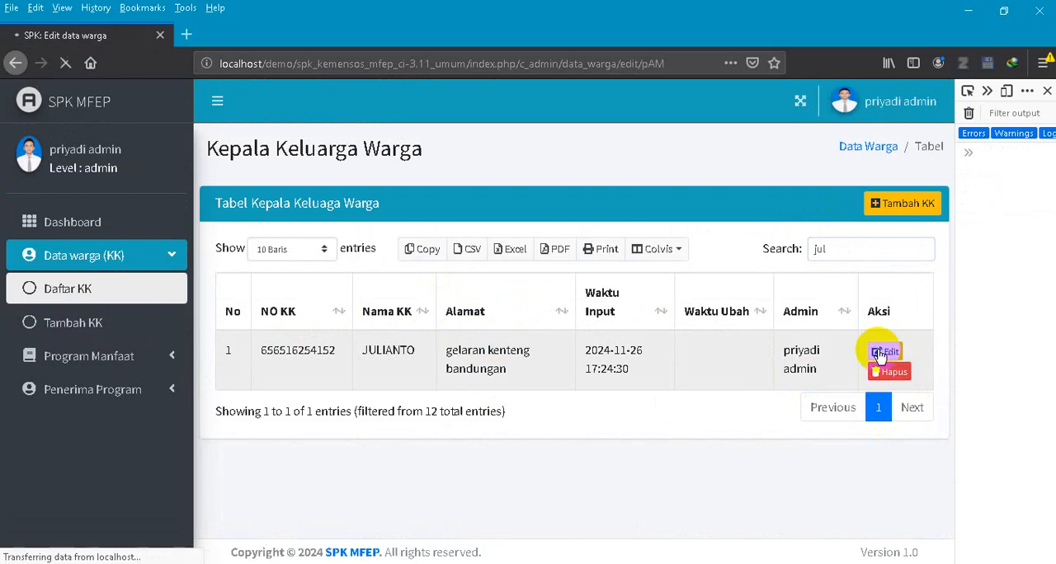
{"action": "left_click", "coordinate": [492, 243]}
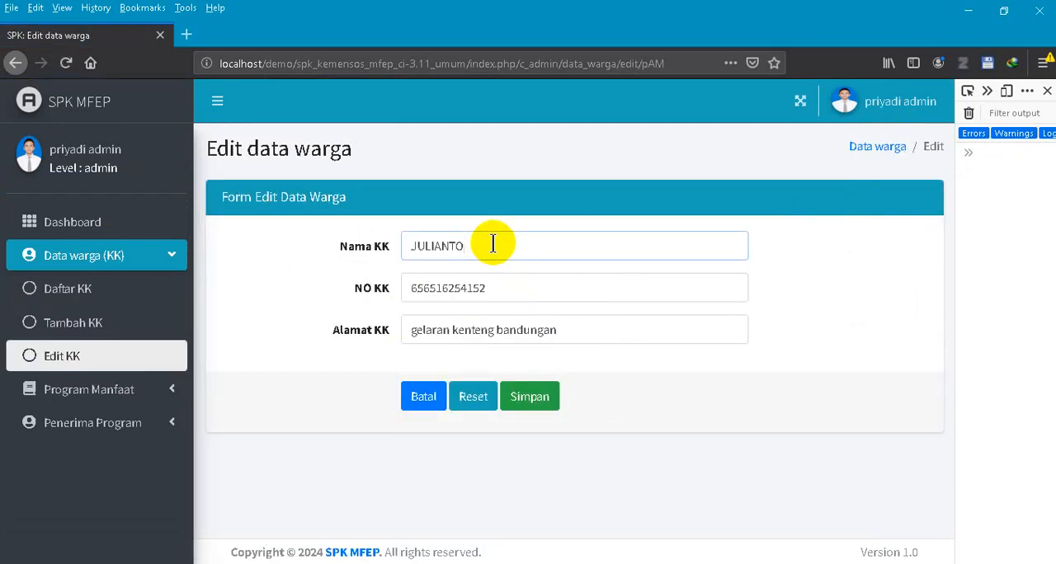
{"action": "left_click", "coordinate": [529, 396]}
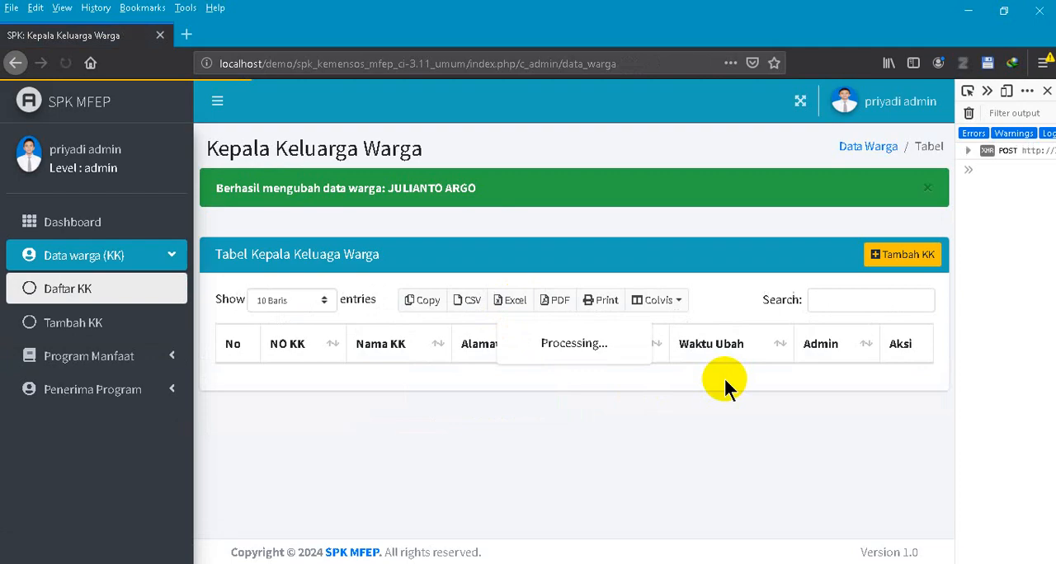
- Search the resident list for the edited family head by name, and clear the search
{"action": "scroll", "coordinate": [573, 321], "scroll_direction": "down", "scroll_amount": 3}
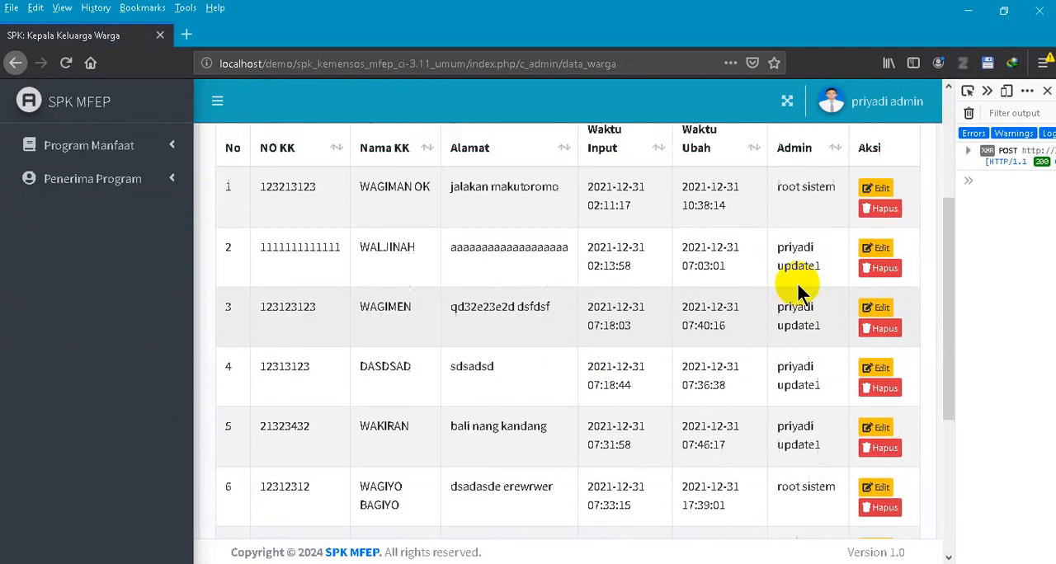
{"action": "scroll", "coordinate": [798, 289], "scroll_direction": "up", "scroll_amount": 3}
{"action": "left_click", "coordinate": [854, 252]}
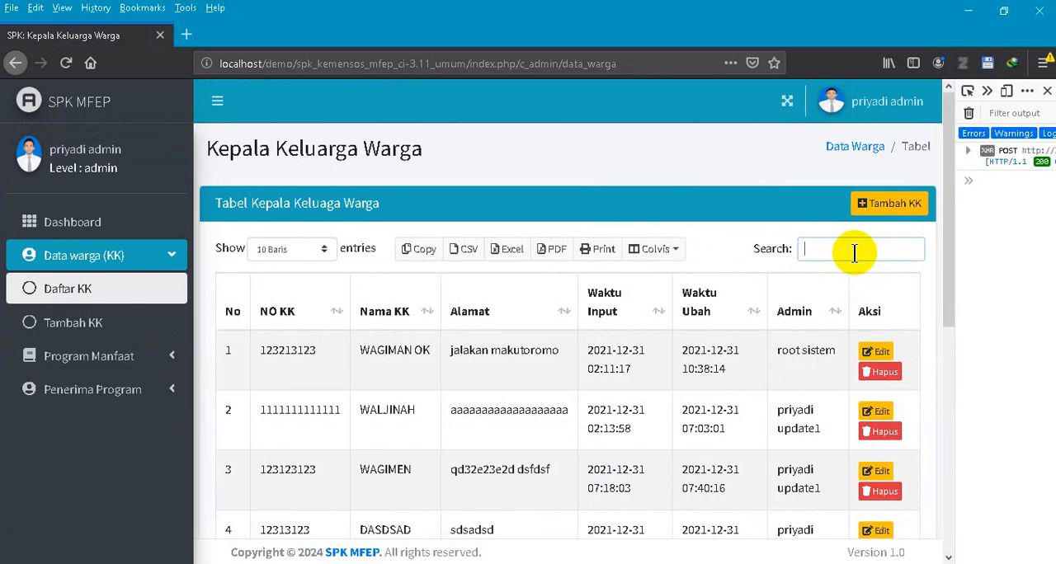
{"action": "type", "text": "juli"}
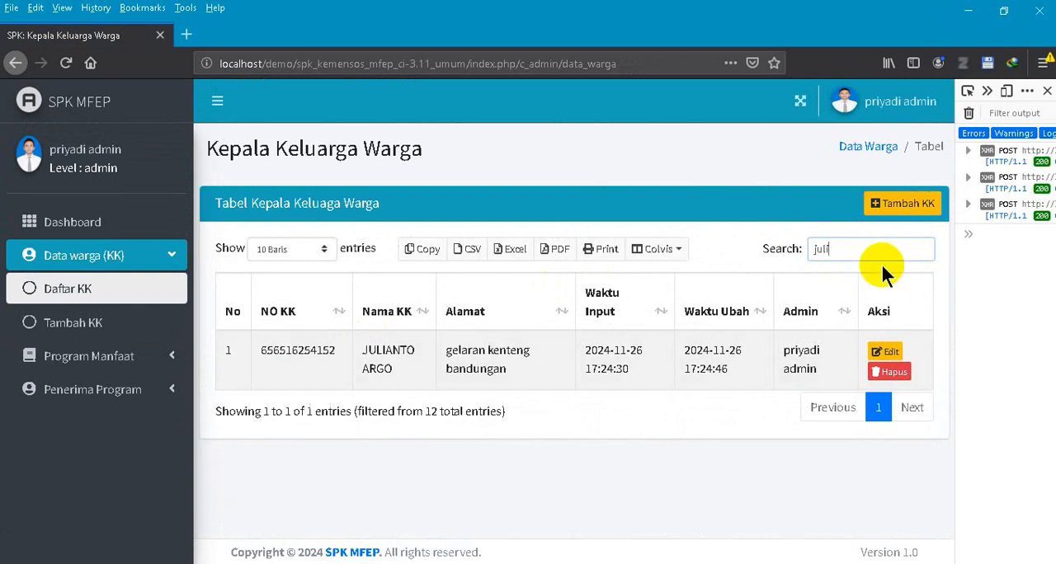
{"action": "left_click_drag", "start_coordinate": [866, 250], "coordinate": [761, 248]}
{"action": "key", "text": "BackSpace"}
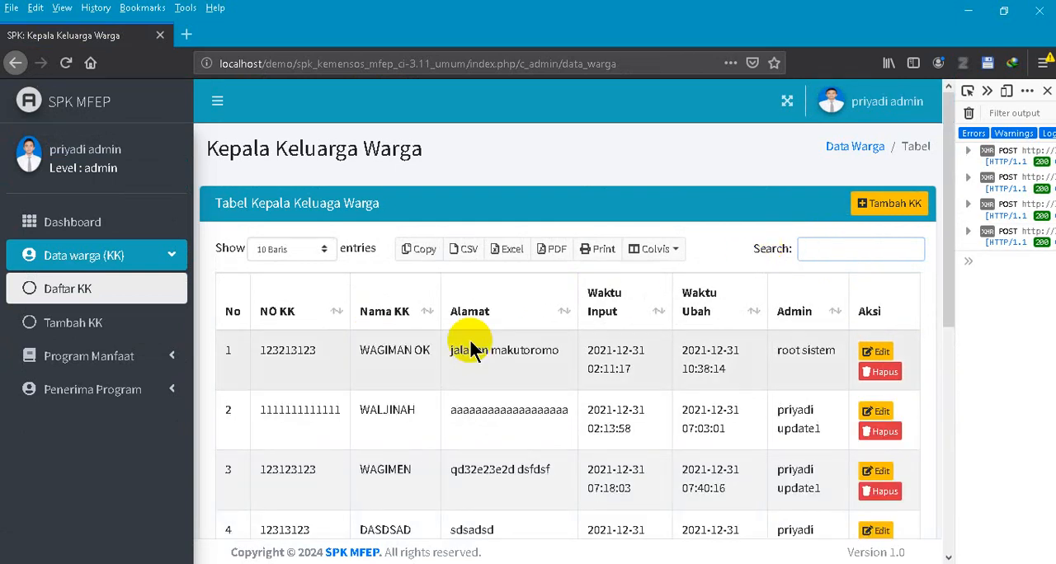
- Open the Daftar program list under Program Manfaat and look through the existing benefit programs
{"action": "left_click", "coordinate": [141, 353]}
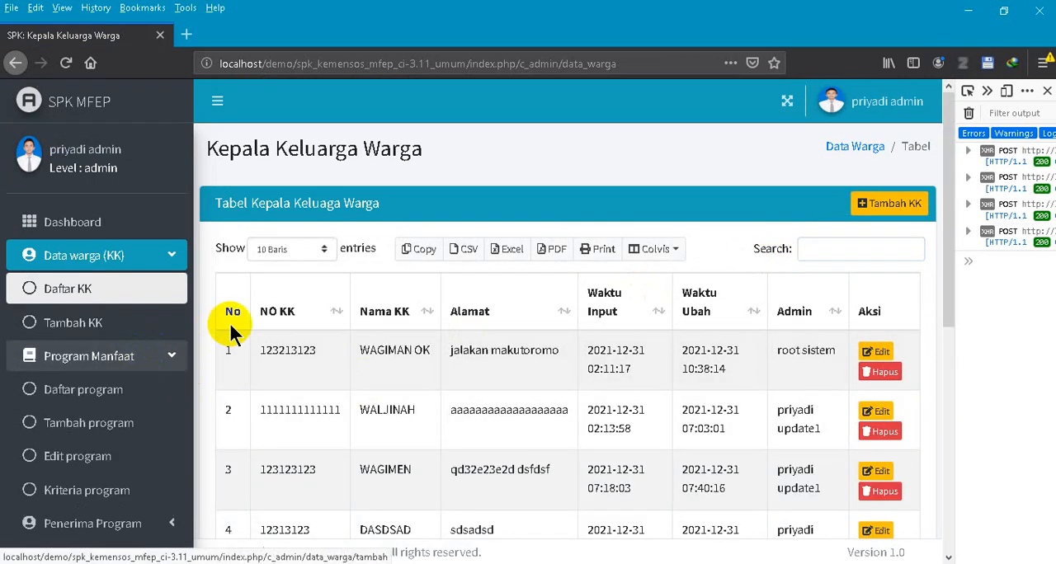
{"action": "scroll", "coordinate": [229, 325], "scroll_direction": "down", "scroll_amount": 3}
{"action": "left_click", "coordinate": [99, 237]}
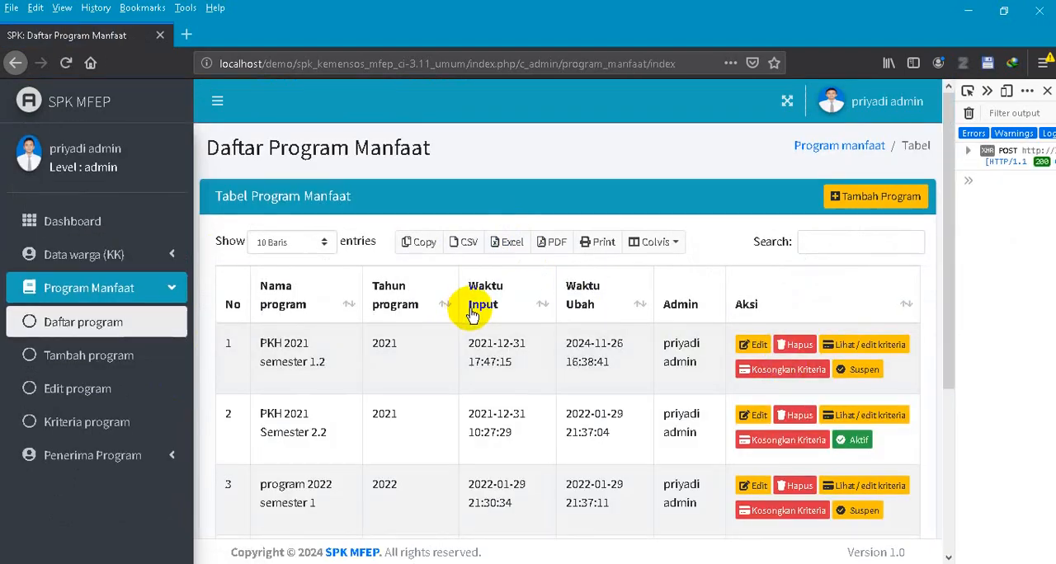
{"action": "scroll", "coordinate": [474, 314], "scroll_direction": "down", "scroll_amount": 5}
{"action": "scroll", "coordinate": [517, 307], "scroll_direction": "up", "scroll_amount": 5}
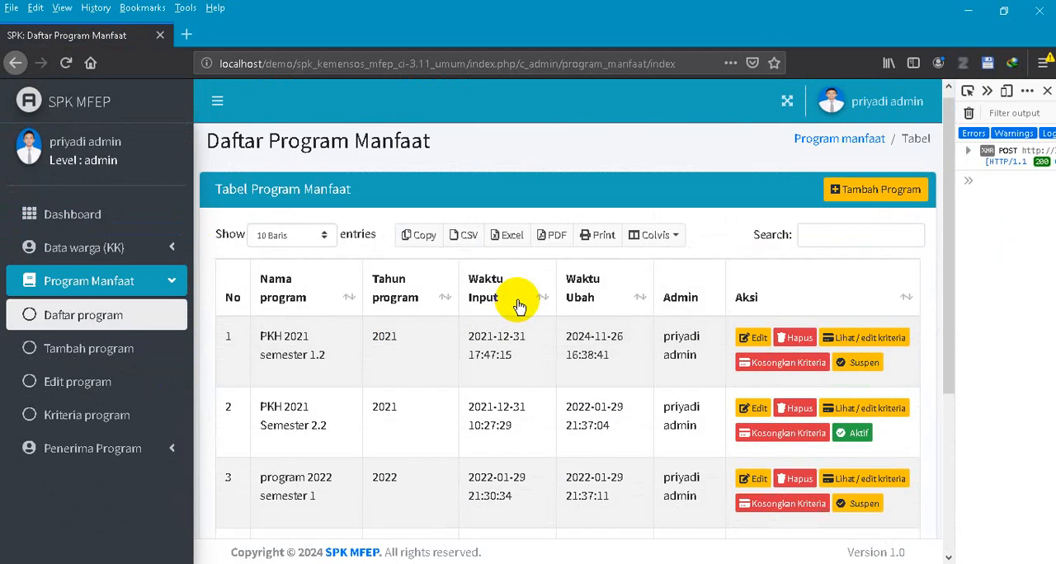
{"action": "scroll", "coordinate": [514, 300], "scroll_direction": "down", "scroll_amount": 5}
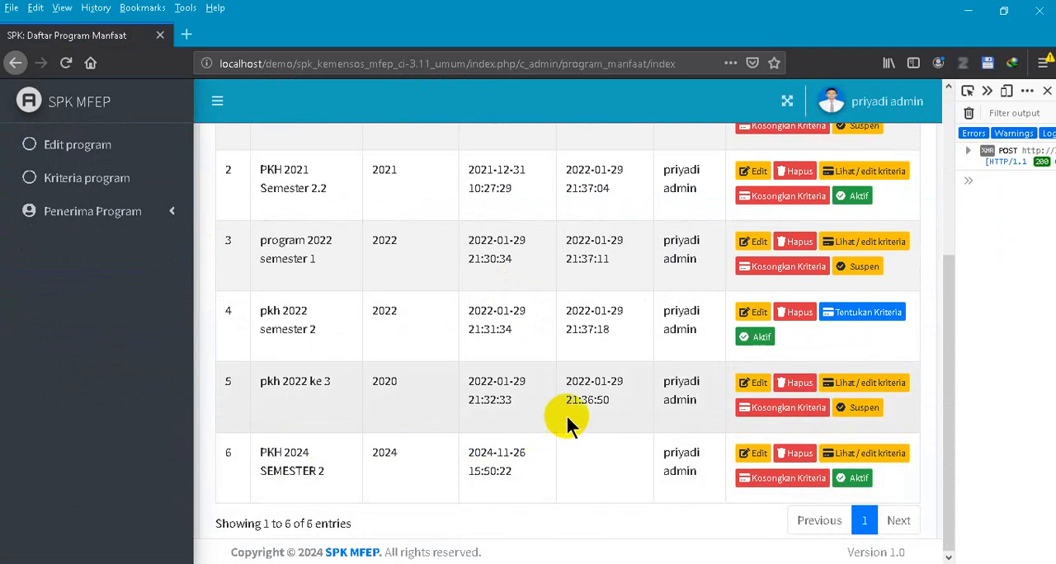
{"action": "scroll", "coordinate": [583, 410], "scroll_direction": "up", "scroll_amount": 5}
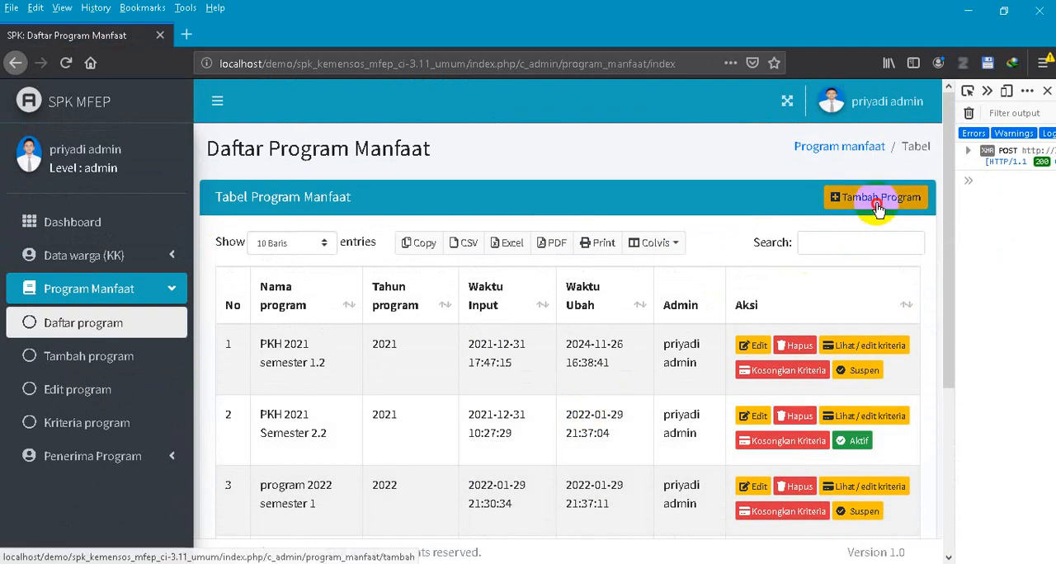
- Add a new benefit program named "pkh 2025 Semester 1" with the program year 2025, and save it
{"action": "left_click", "coordinate": [866, 201]}
{"action": "left_click", "coordinate": [513, 265]}
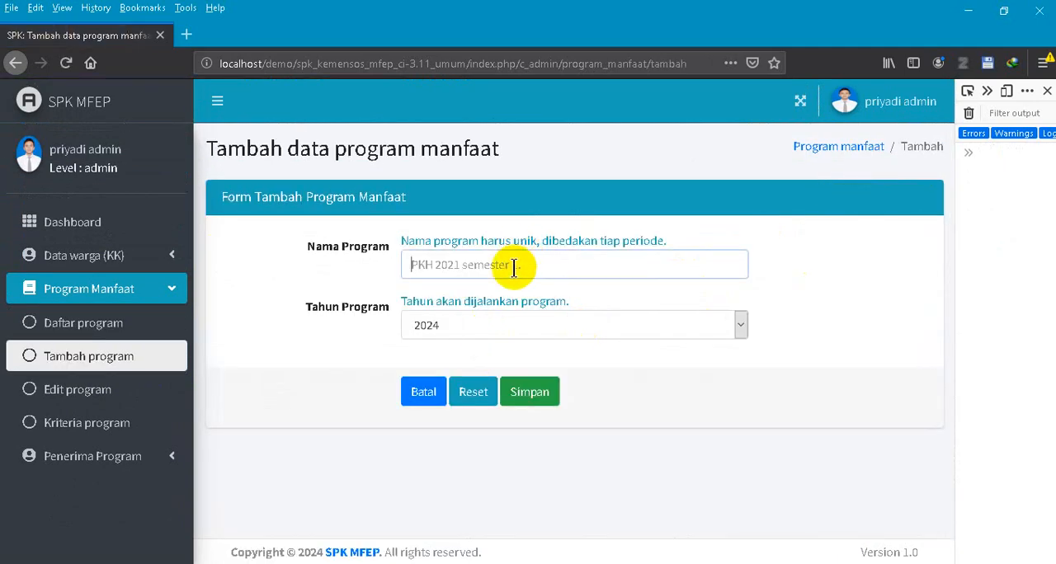
{"action": "type", "text": "pkh 2025 Semester 1"}
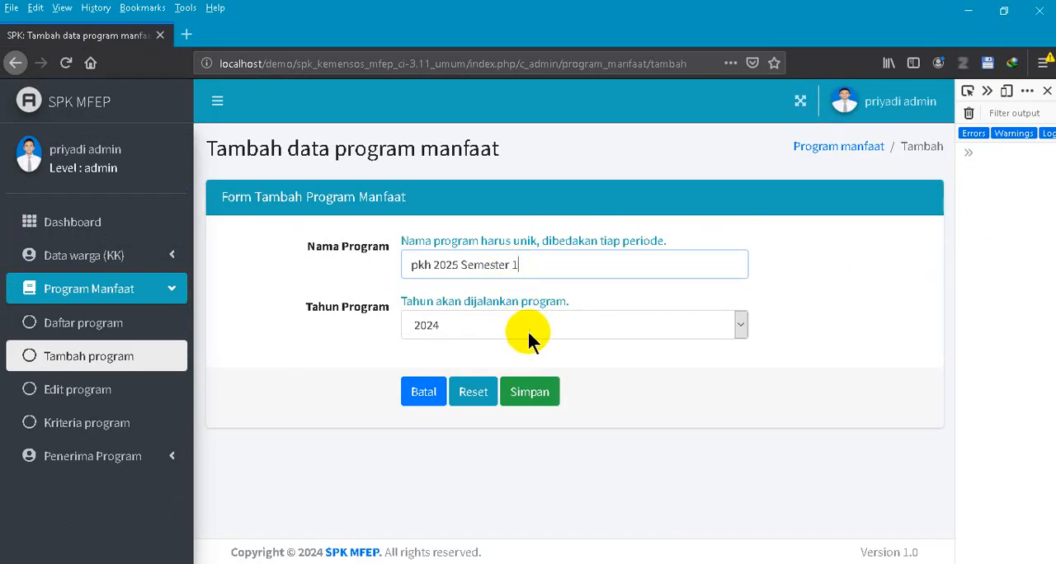
{"action": "left_click", "coordinate": [529, 327]}
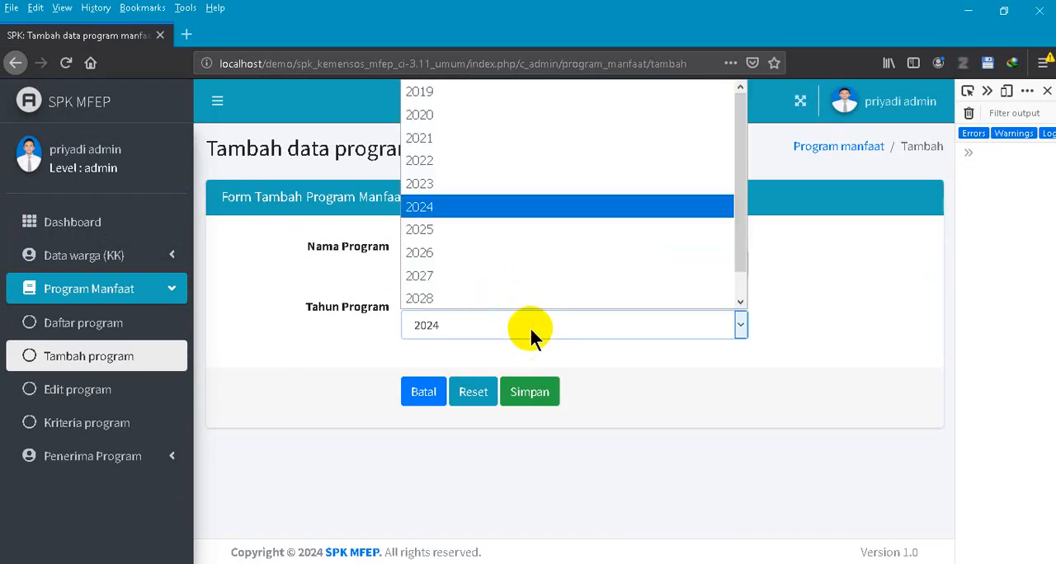
{"action": "left_click", "coordinate": [505, 227]}
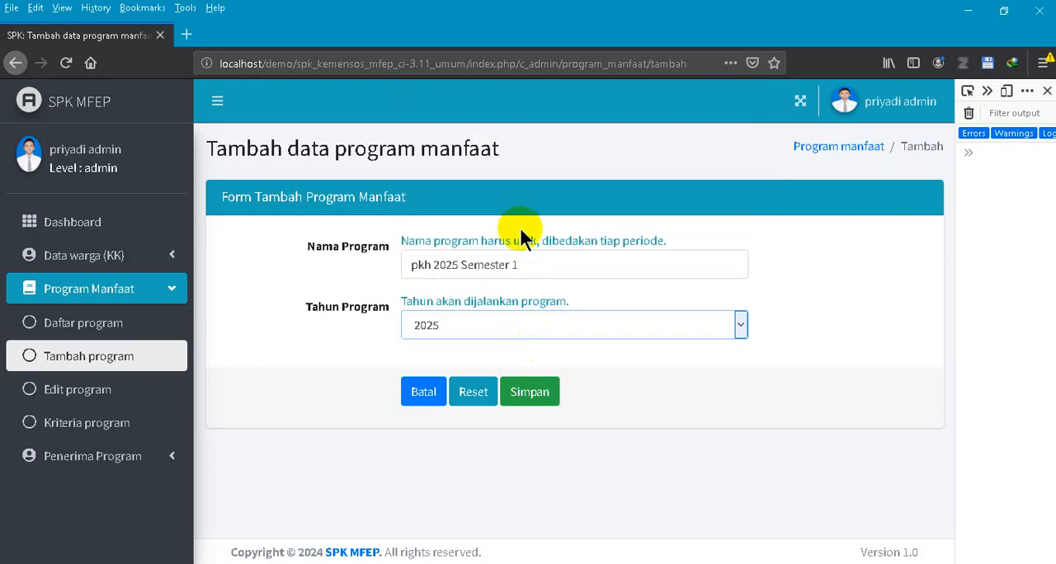
{"action": "left_click", "coordinate": [543, 393]}
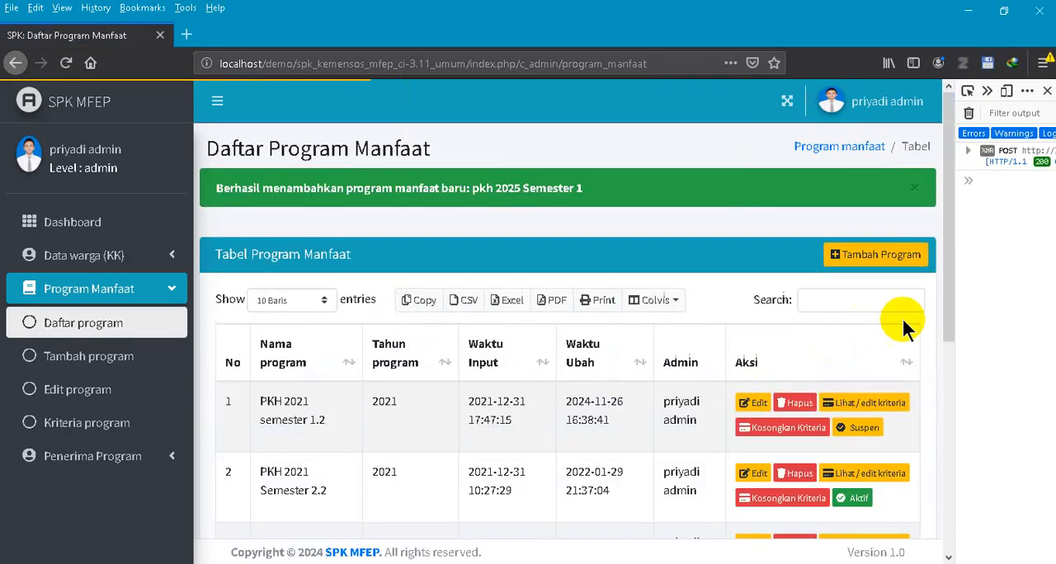
- Find the new program by searching for 2025, rename it "pkh 2025 Semester 1 ok", and save it
{"action": "left_click", "coordinate": [851, 303]}
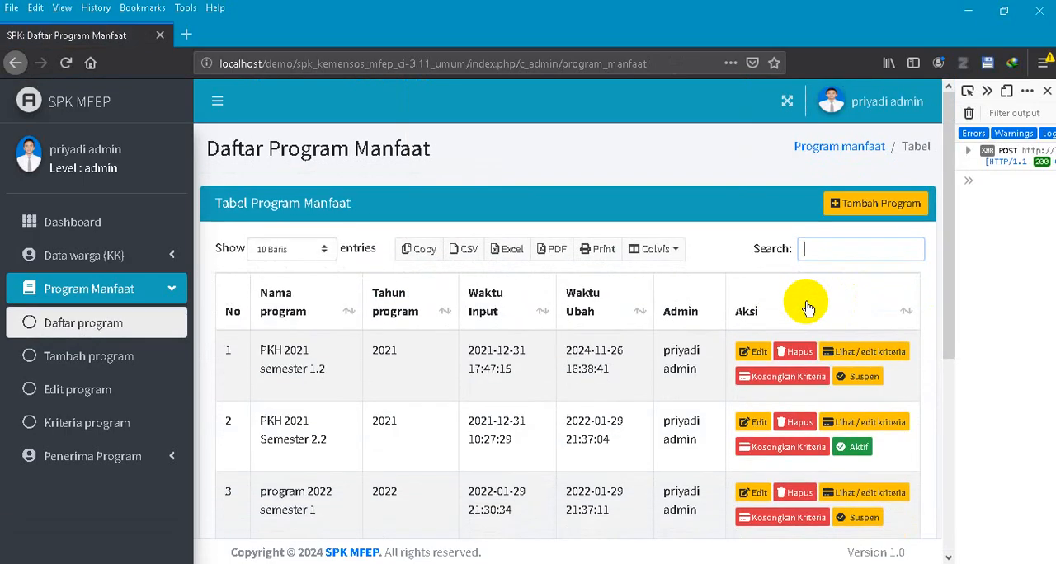
{"action": "type", "text": "2025"}
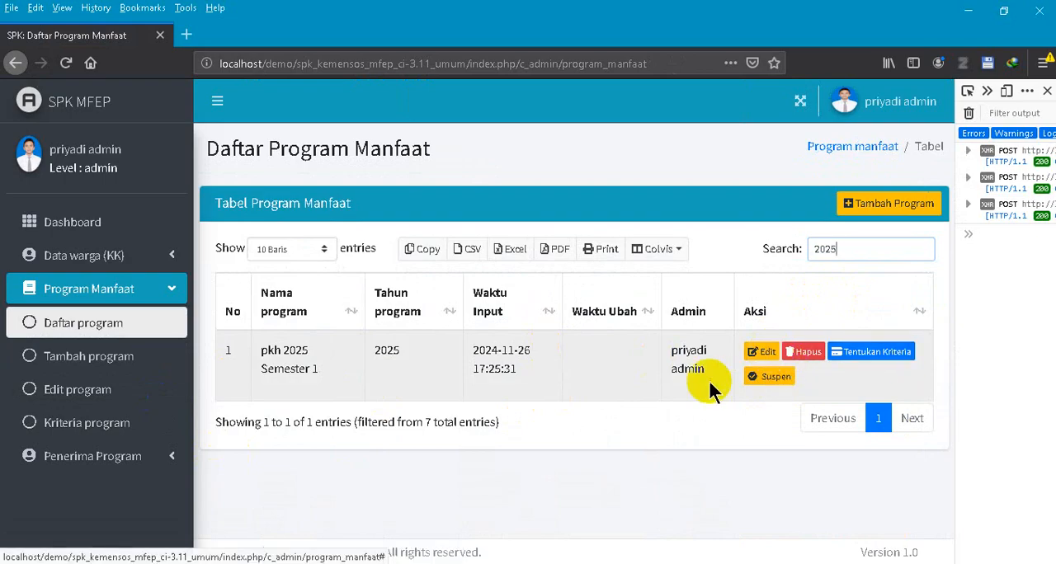
{"action": "left_click", "coordinate": [766, 353]}
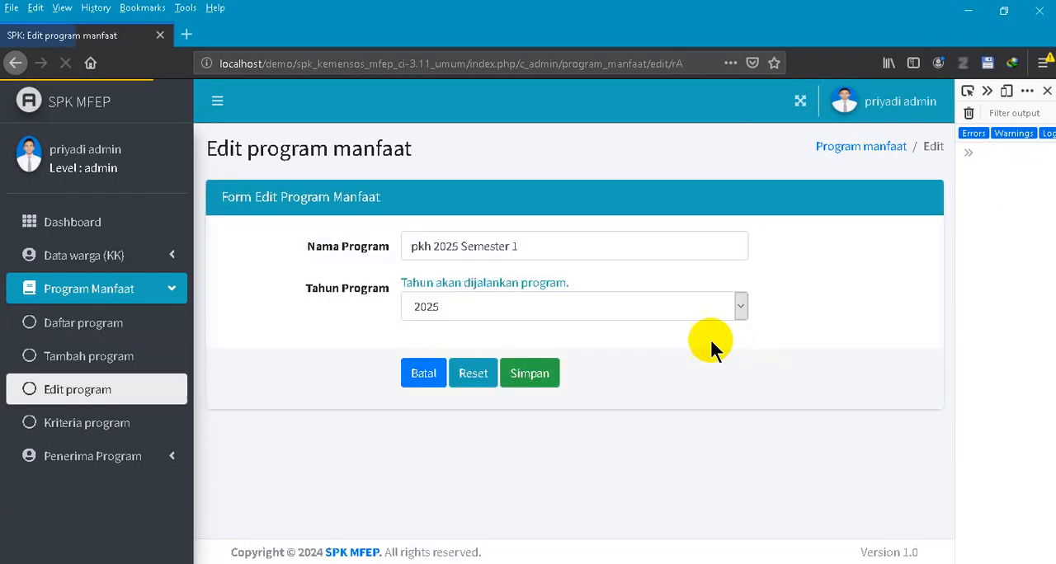
{"action": "left_click", "coordinate": [566, 244]}
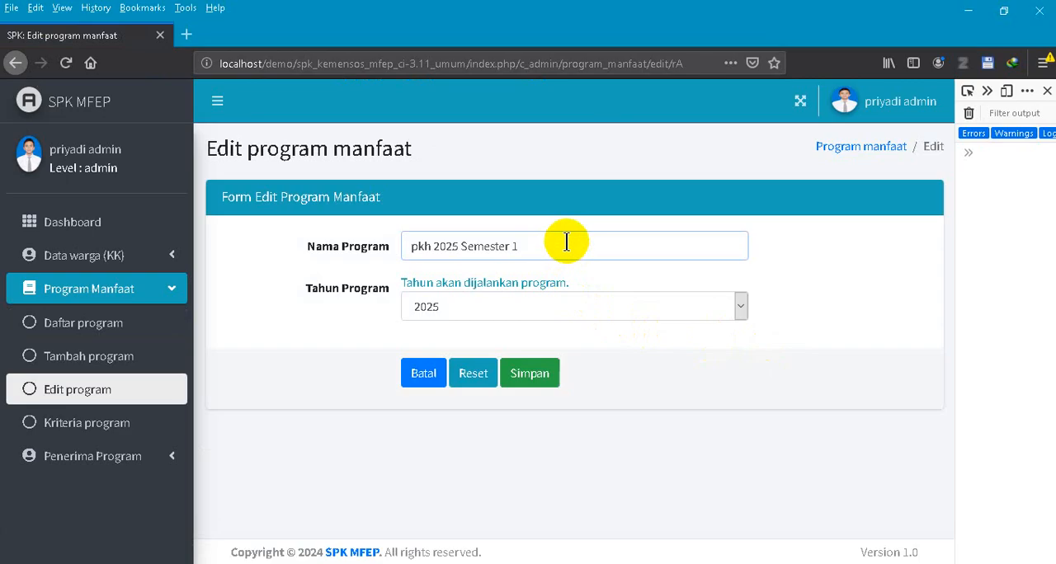
{"action": "type", "text": "ok"}
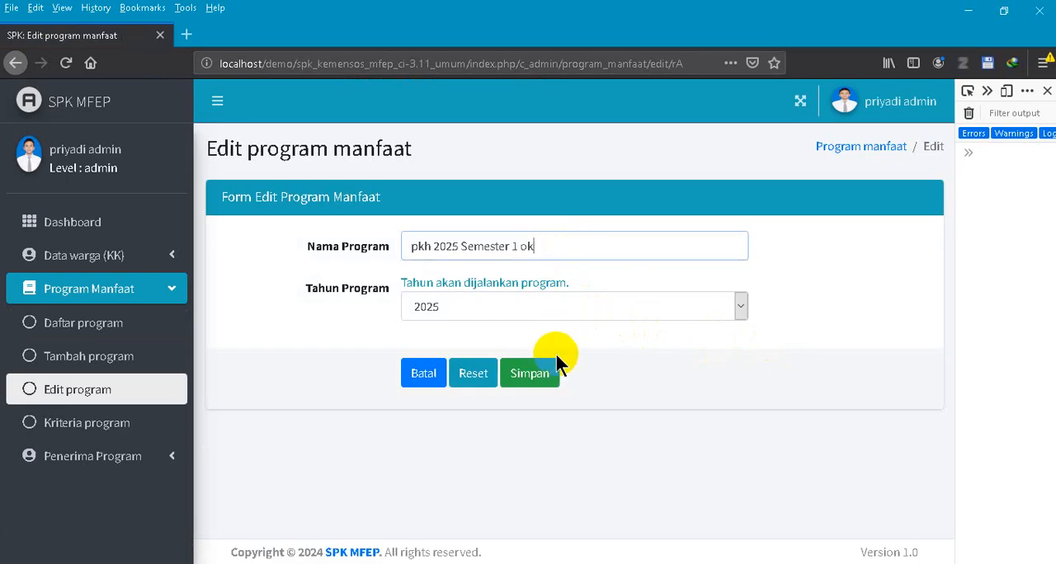
{"action": "left_click", "coordinate": [533, 375]}
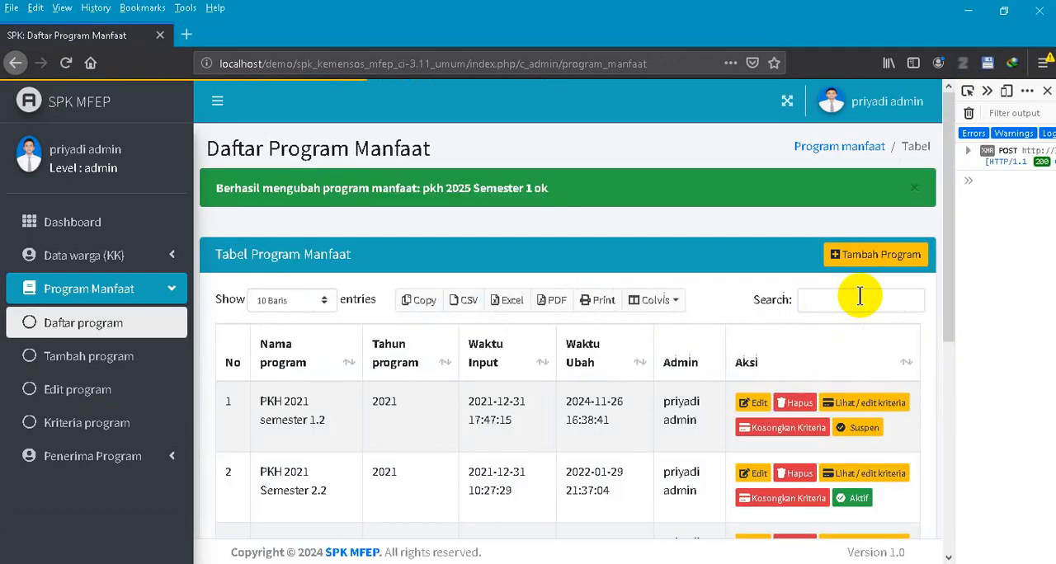
- Search the program list for "ok" and open the Tentukan Kriteria form of the pkh 2025 Semester 1 ok program
{"action": "left_click", "coordinate": [860, 297]}
{"action": "type", "text": "ok"}
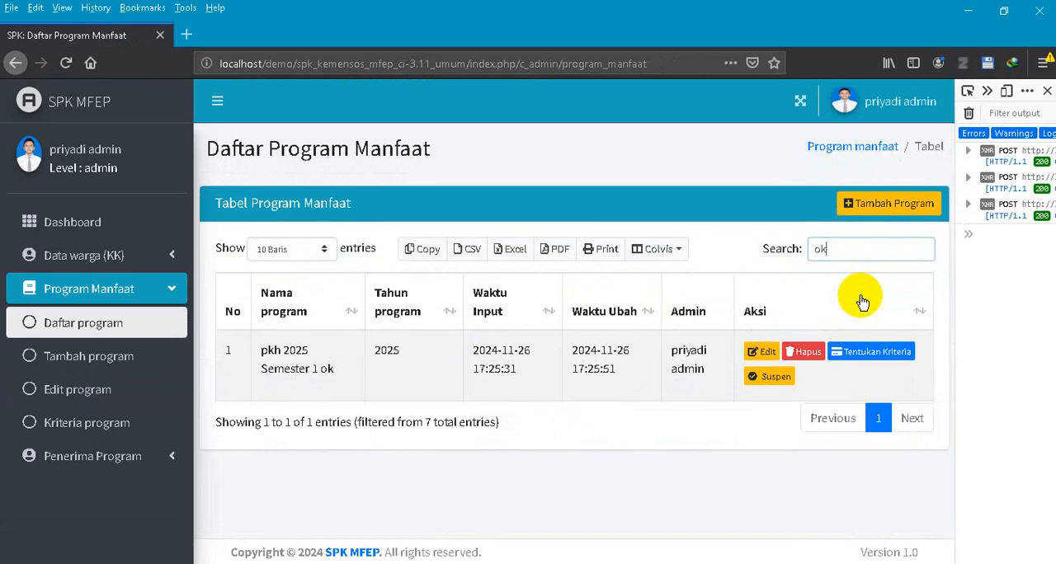
{"action": "left_click", "coordinate": [887, 359]}
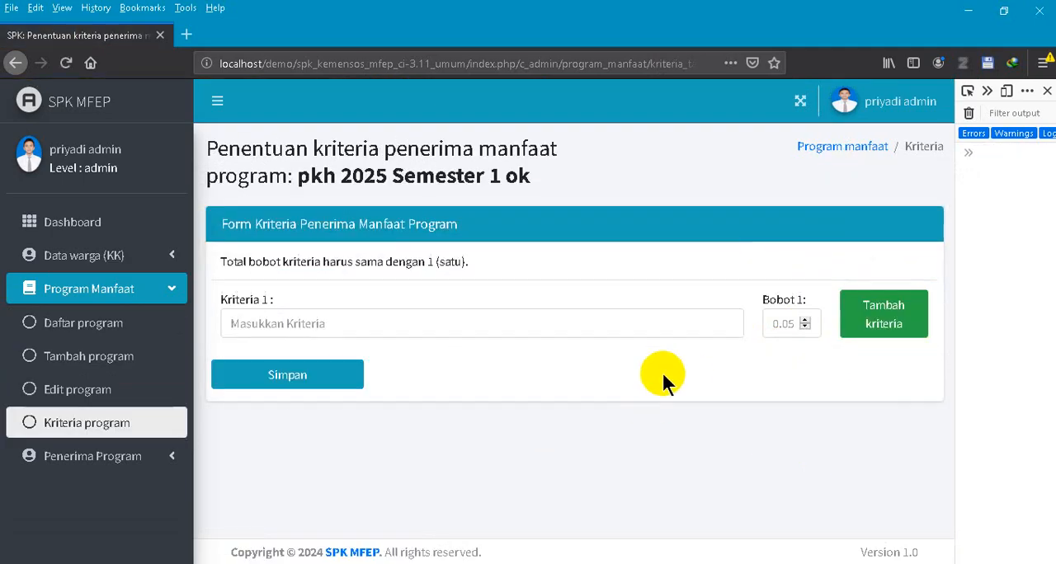
- Enter "Kondisi atap (semkin buruk semakin tinggi nilainya)" as criterion 1 and set its weight to 0.2
{"action": "left_click", "coordinate": [500, 322]}
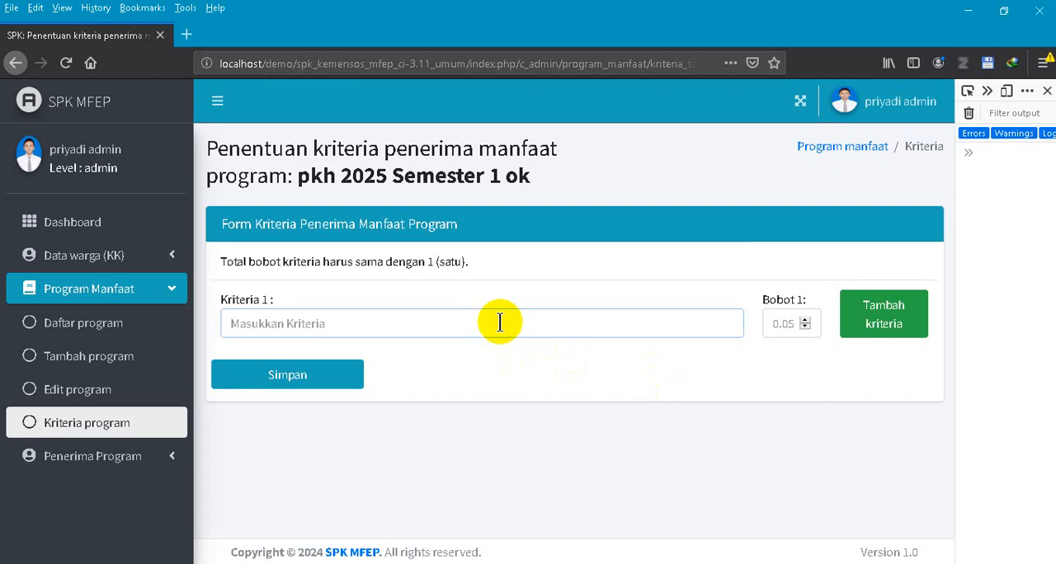
{"action": "type", "text": "K"}
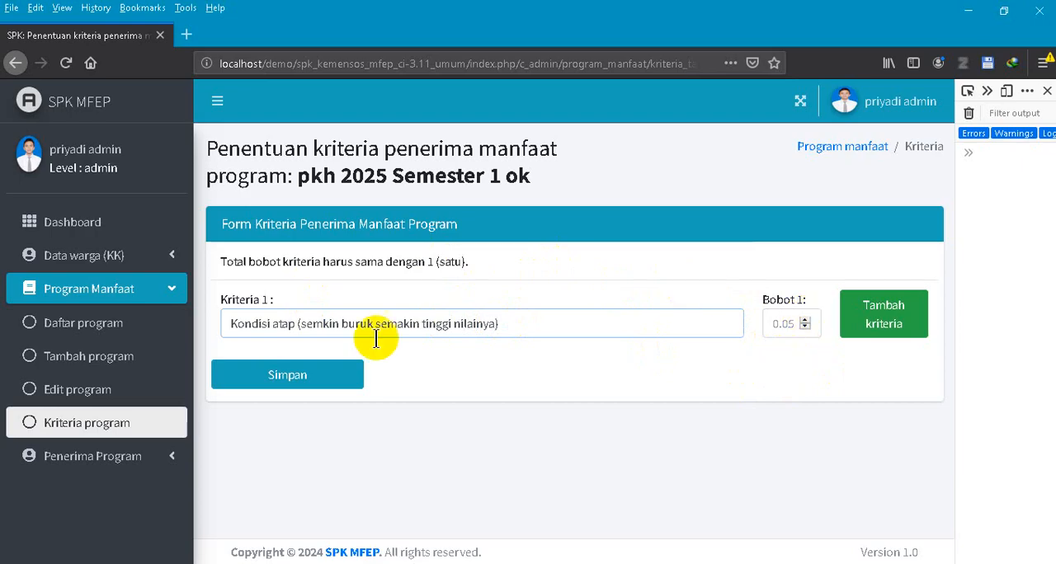
{"action": "left_click", "coordinate": [807, 324]}
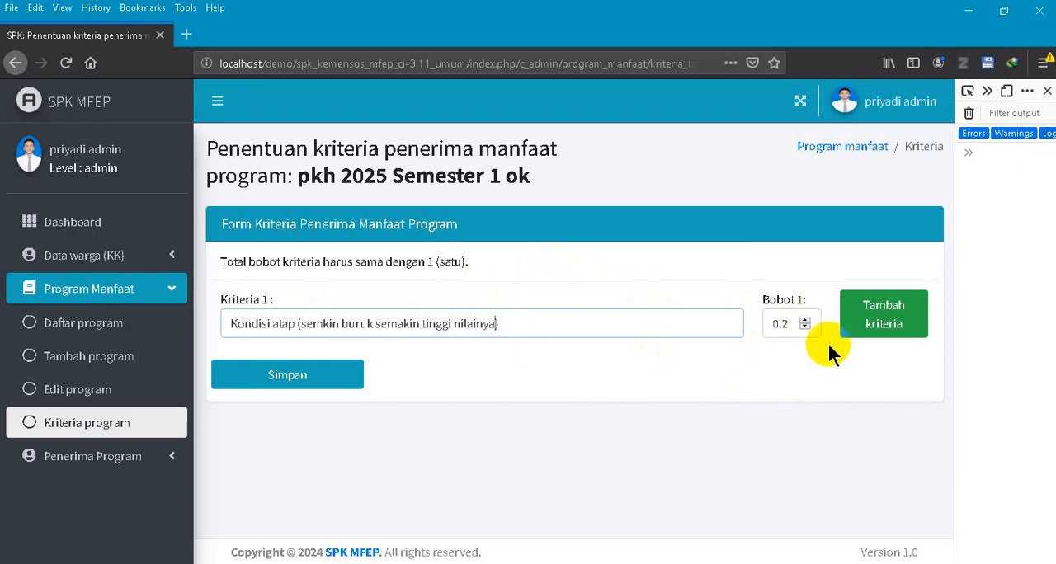
- Add criterion 2 from a copy of the first one's text, reworded as "Kondisi dinging (semkin buruk semakin tinggi nilainya)", with weight 0.4
{"action": "left_click_drag", "start_coordinate": [510, 326], "coordinate": [132, 328]}
{"action": "key", "text": "ctrl+c"}
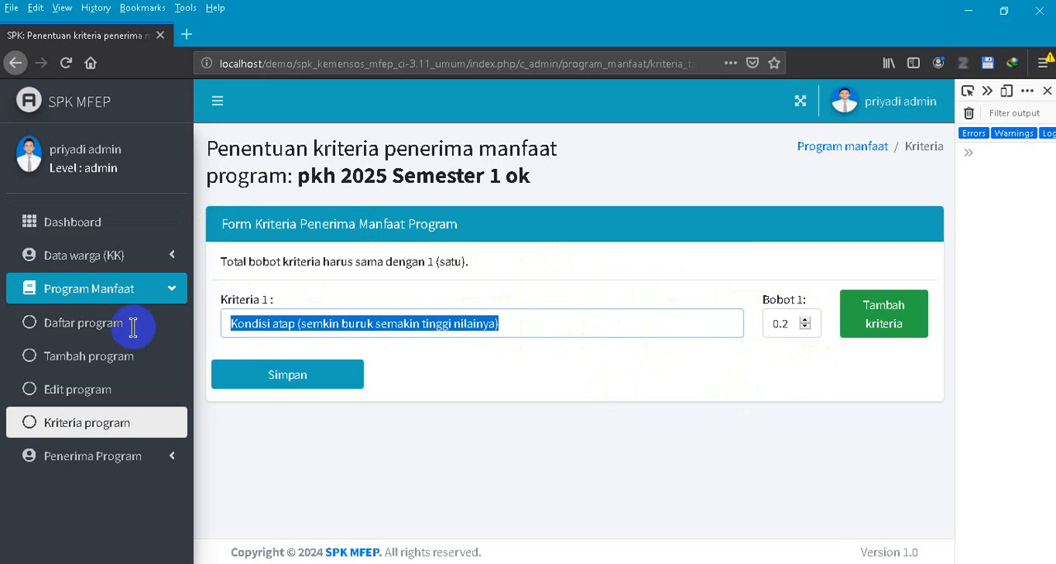
{"action": "left_click", "coordinate": [859, 320]}
{"action": "left_click", "coordinate": [363, 388]}
{"action": "key", "text": "ctrl+v"}
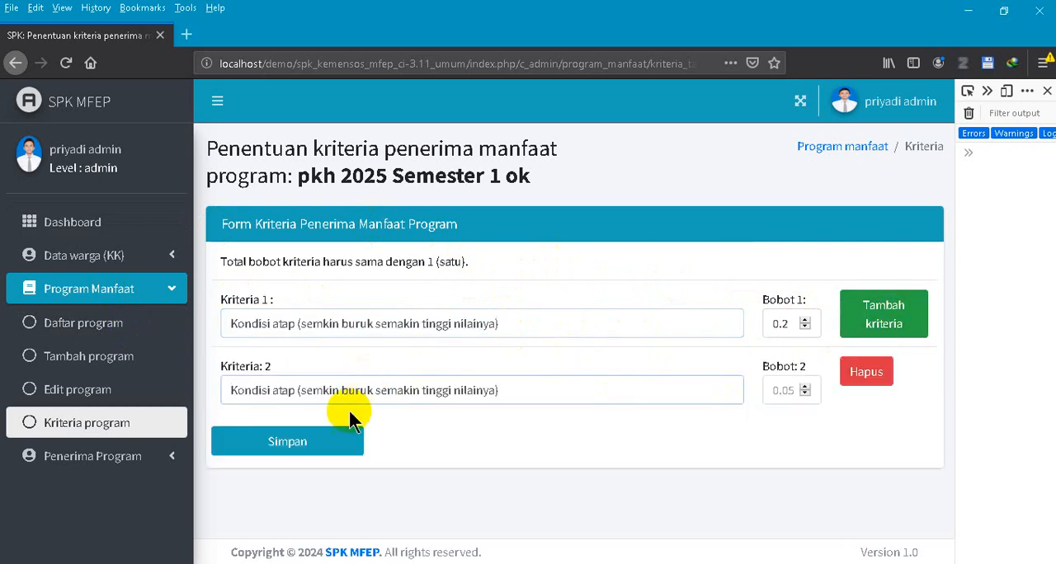
{"action": "key", "text": "BackSpace"}
{"action": "key", "text": "BackSpace"}
{"action": "key", "text": "BackSpace"}
{"action": "key", "text": "BackSpace"}
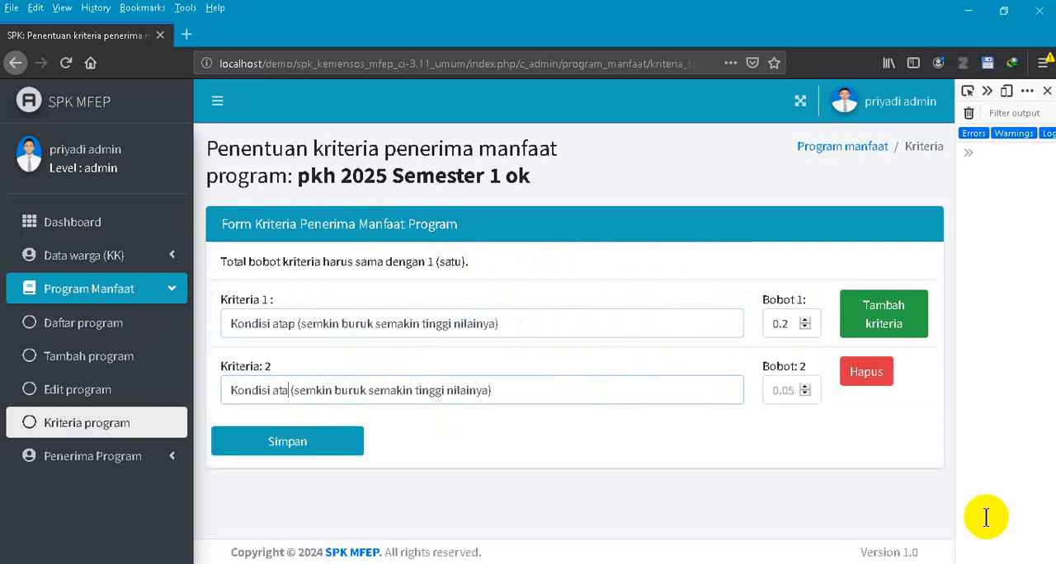
{"action": "type", "text": "dinging"}
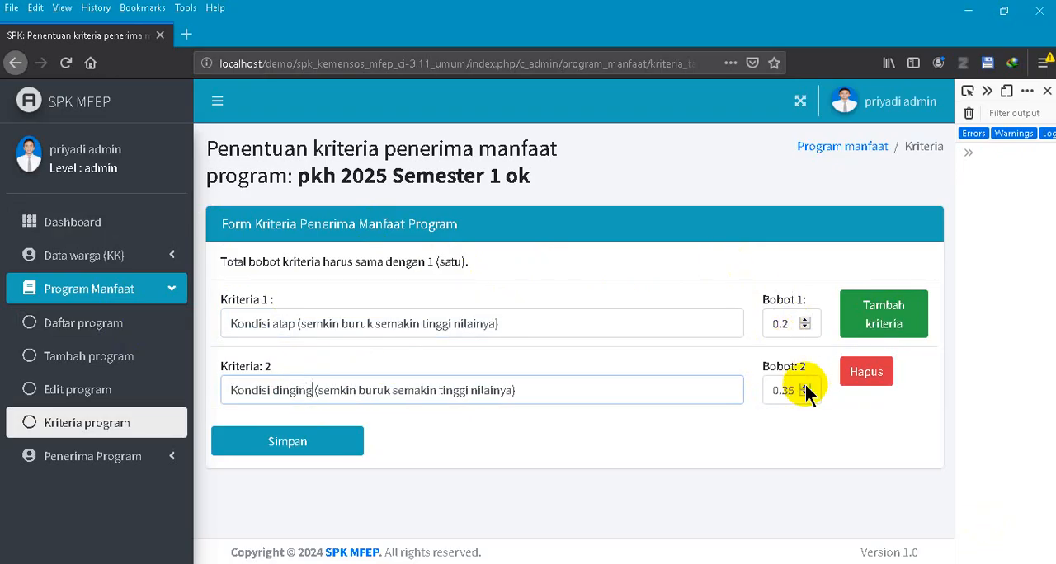
{"action": "left_click", "coordinate": [805, 386]}
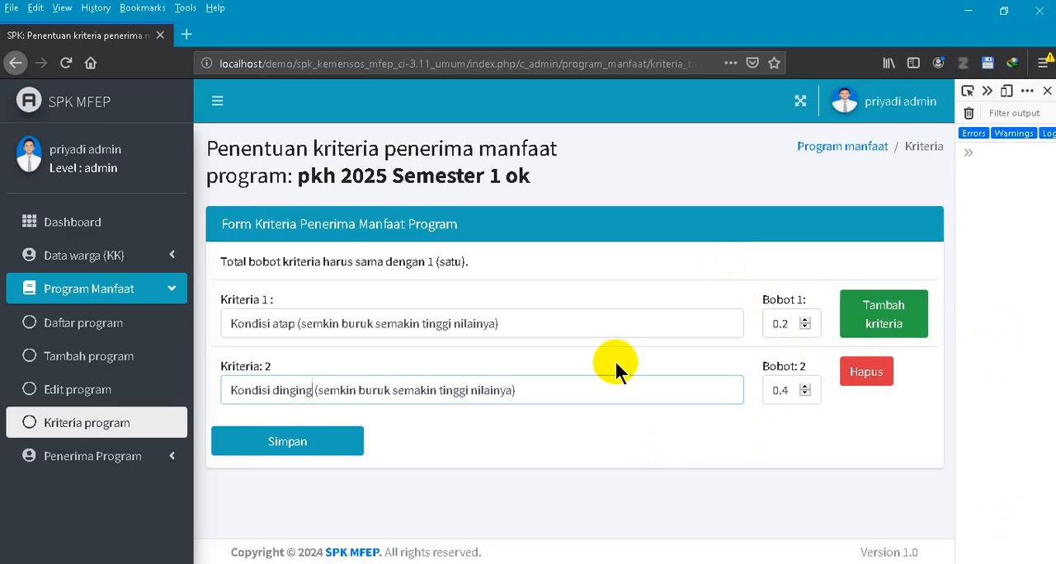
- Add criterion 3 as "Kondisi alas (semkin buruk semakin tinggi nilainya)" with weight 0.4, and set criterion 2's weight to 0.3
{"action": "left_click", "coordinate": [925, 336]}
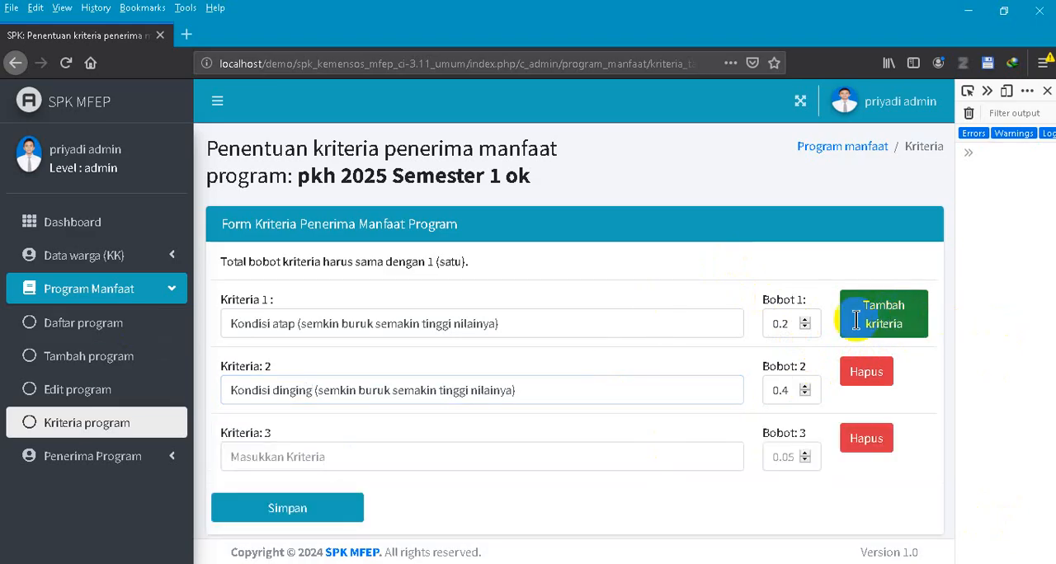
{"action": "left_click", "coordinate": [293, 465]}
{"action": "key", "text": "ctrl+v"}
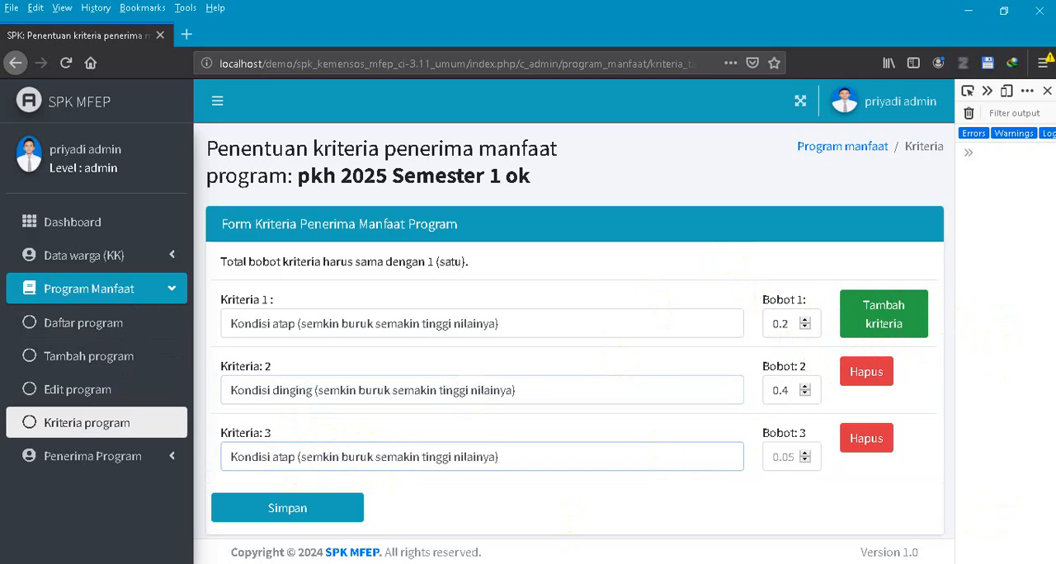
{"action": "key", "text": "BackSpace"}
{"action": "key", "text": "BackSpace"}
{"action": "key", "text": "BackSpace"}
{"action": "key", "text": "BackSpace"}
{"action": "type", "text": "alas"}
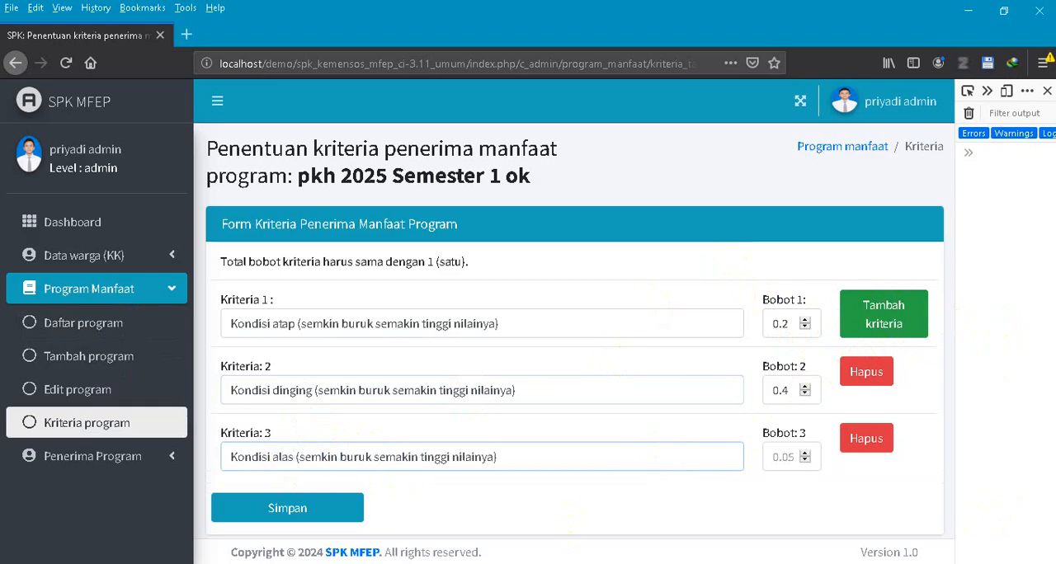
{"action": "left_click", "coordinate": [805, 453]}
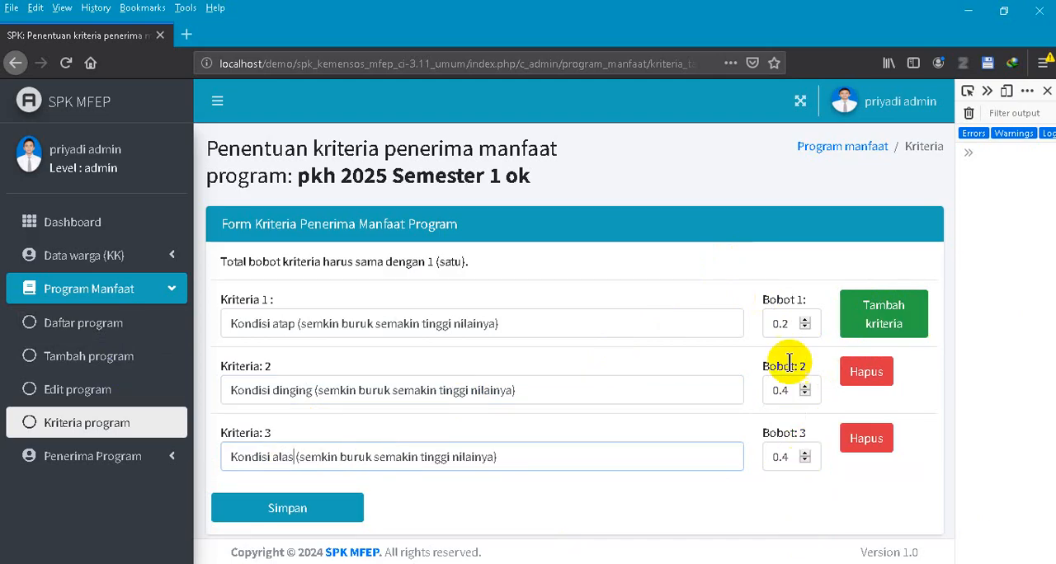
{"action": "left_click", "coordinate": [805, 393]}
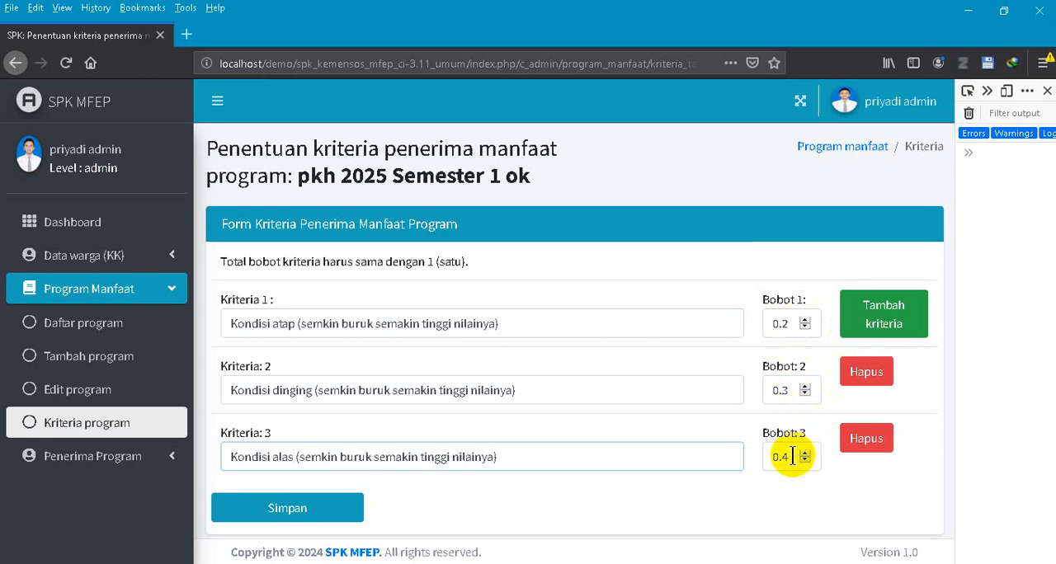
- Add criterion 4 from a copy of the third one's text, reworded as "Kondisi jalan masuk (semkin buruk semakin tinggi nilainya)"
{"action": "left_click", "coordinate": [903, 322]}
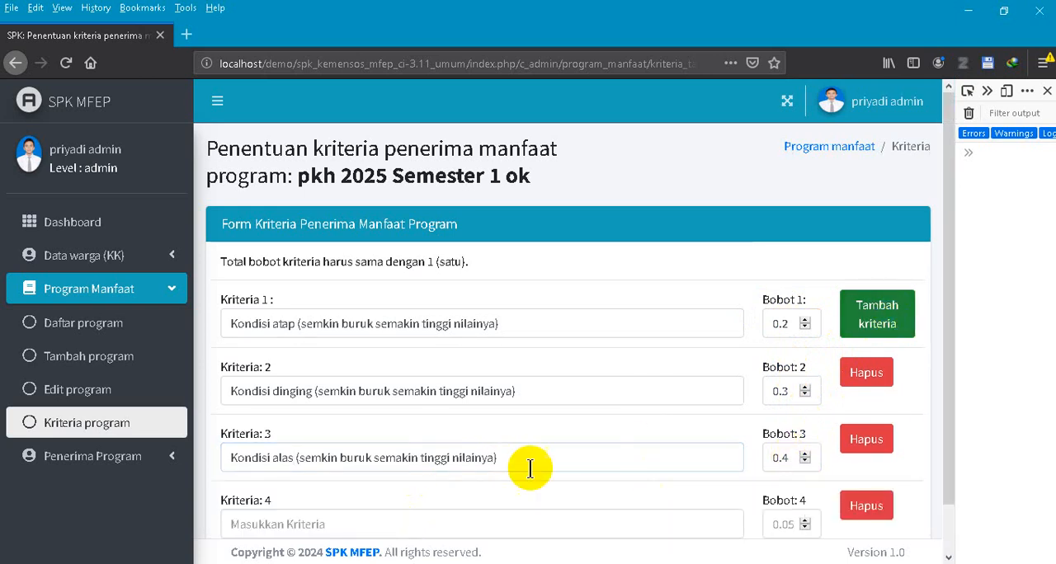
{"action": "scroll", "coordinate": [495, 474], "scroll_direction": "down", "scroll_amount": 1}
{"action": "left_click", "coordinate": [424, 474]}
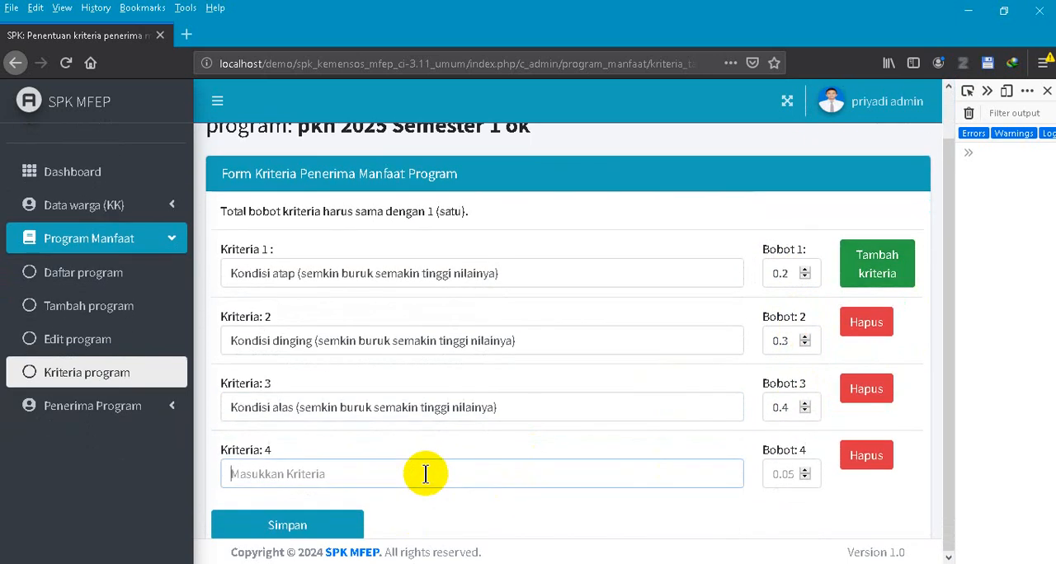
{"action": "left_click_drag", "start_coordinate": [505, 407], "coordinate": [105, 394]}
{"action": "key", "text": "ctrl+c"}
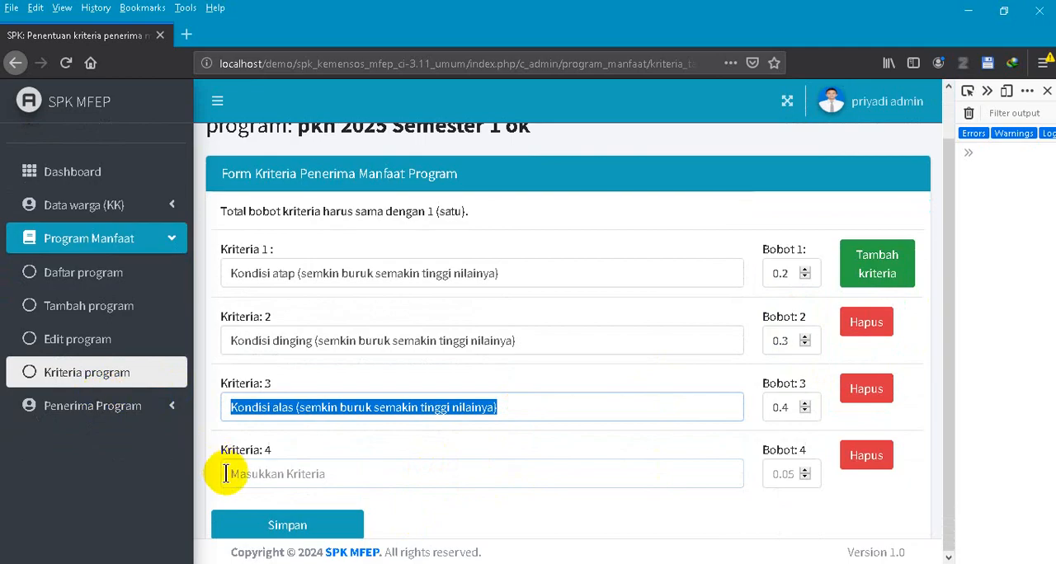
{"action": "left_click", "coordinate": [255, 475]}
{"action": "key", "text": "ctrl+v"}
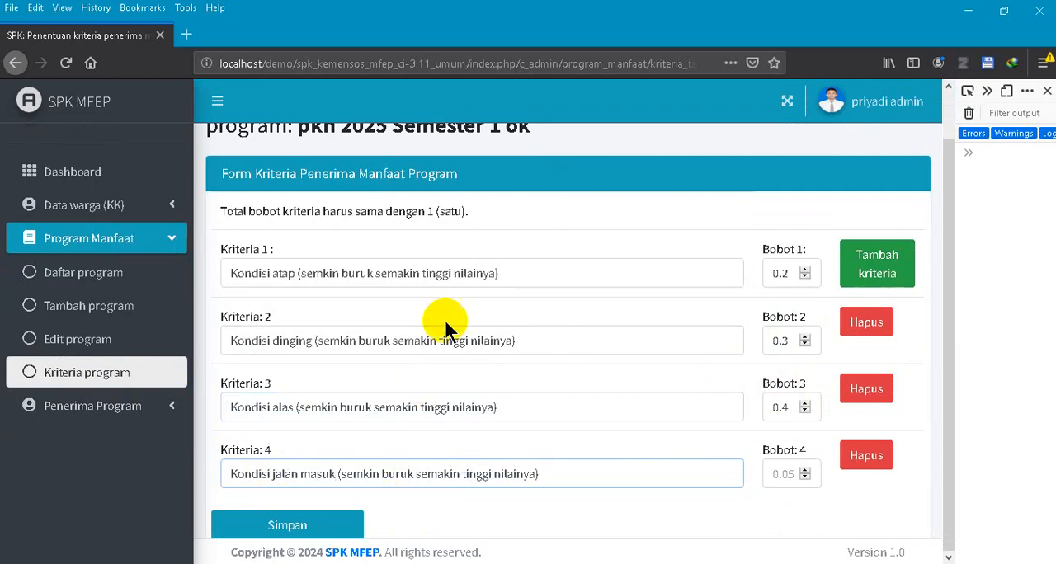
- Try to save the criteria form with criterion 4's weight left empty, and set that weight to 0.1
{"action": "scroll", "coordinate": [454, 280], "scroll_direction": "up", "scroll_amount": 1}
{"action": "scroll", "coordinate": [611, 503], "scroll_direction": "down", "scroll_amount": 1}
{"action": "left_click", "coordinate": [283, 527]}
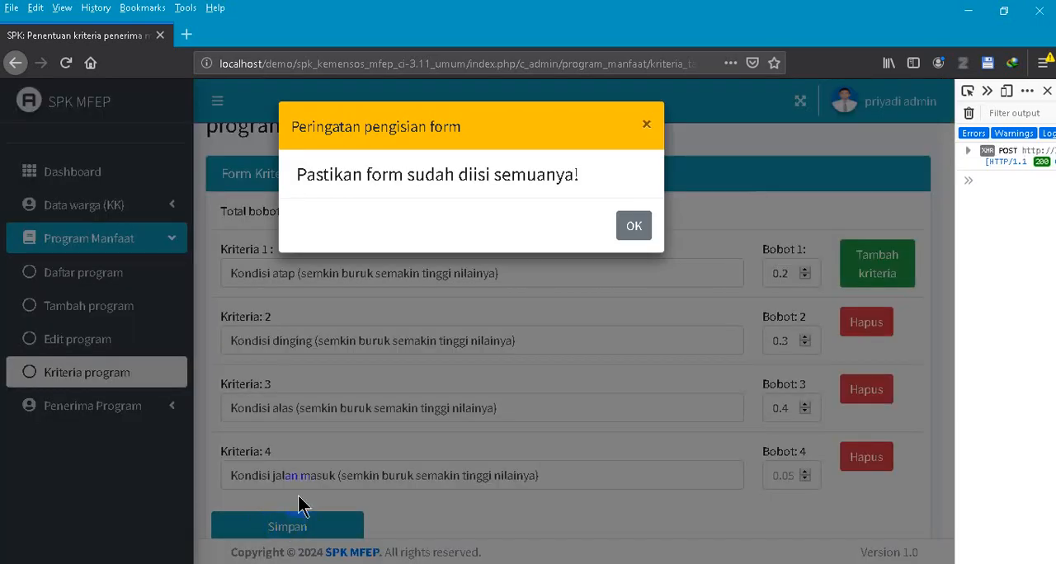
{"action": "left_click", "coordinate": [632, 231]}
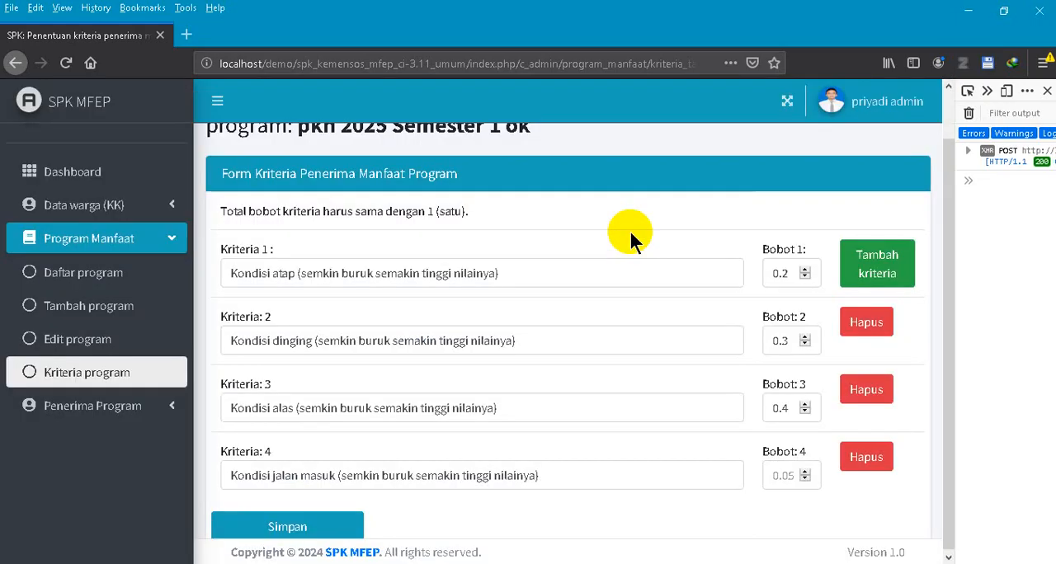
{"action": "left_click", "coordinate": [783, 476]}
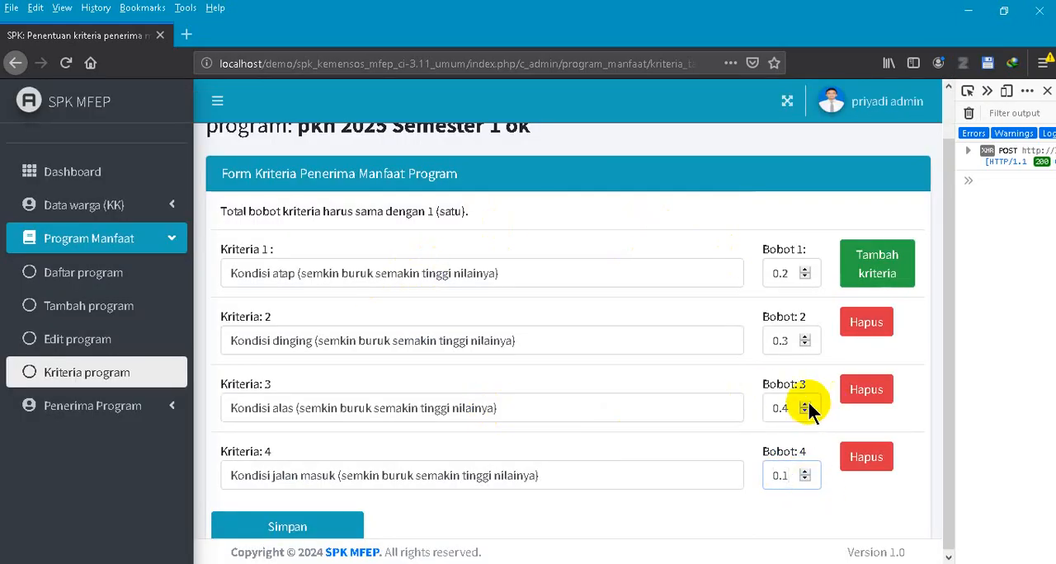
- Try to save the criteria with criterion 3's weight at 0.45, set it back to 0.4, and save the form
{"action": "left_click", "coordinate": [805, 404]}
{"action": "left_click", "coordinate": [355, 526]}
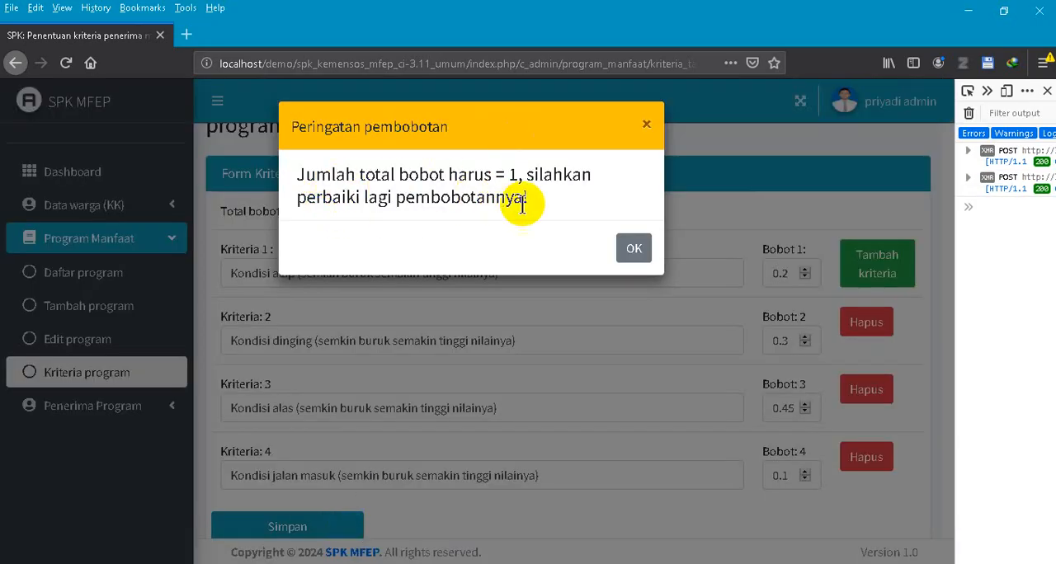
{"action": "left_click", "coordinate": [632, 250]}
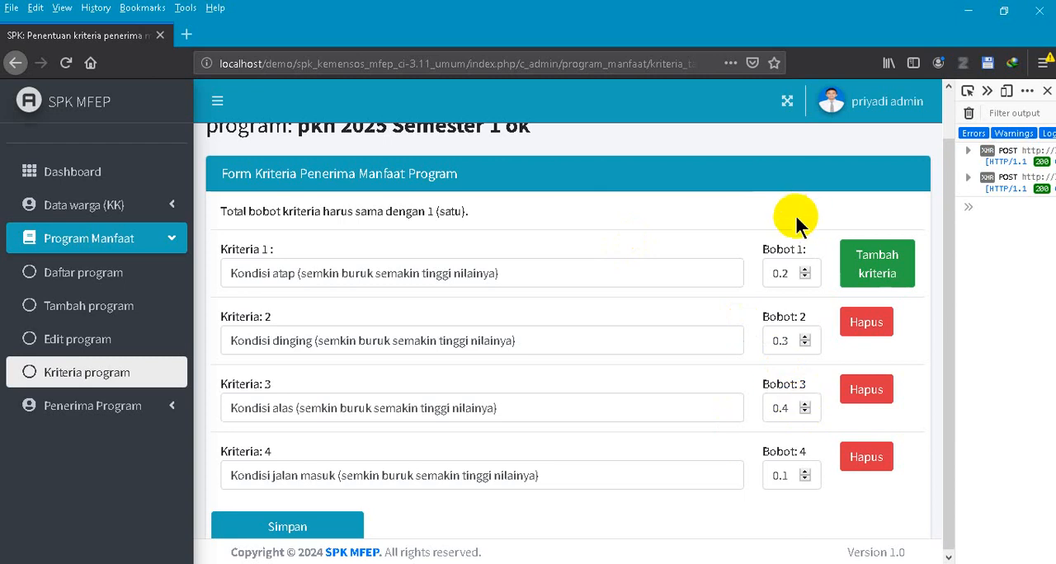
{"action": "left_click", "coordinate": [320, 529]}
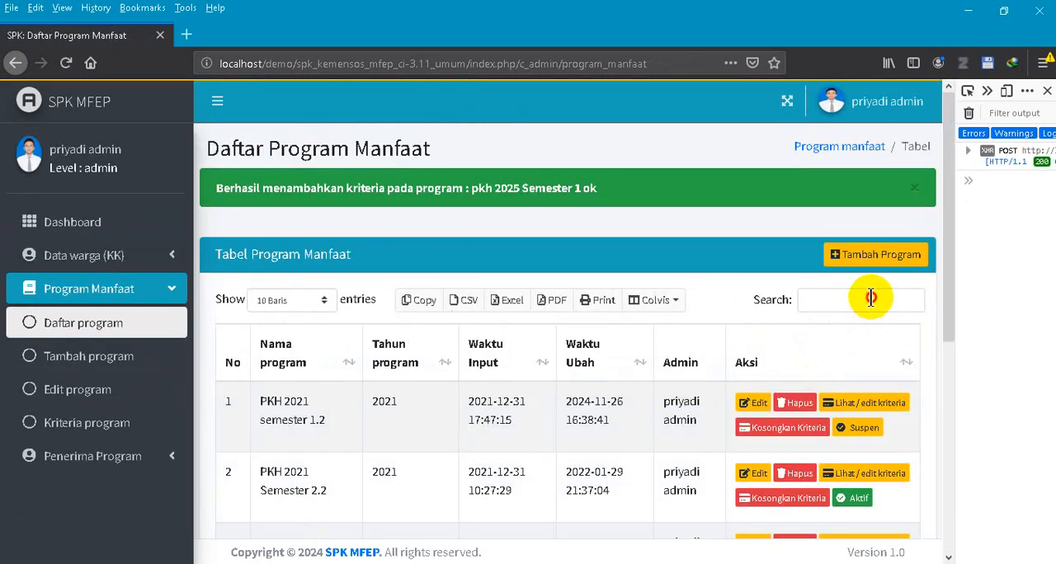
- Find the program by searching for 2025, append "update" to its criterion 3 text, and save the criteria
{"action": "left_click", "coordinate": [872, 300]}
{"action": "type", "text": "2025"}
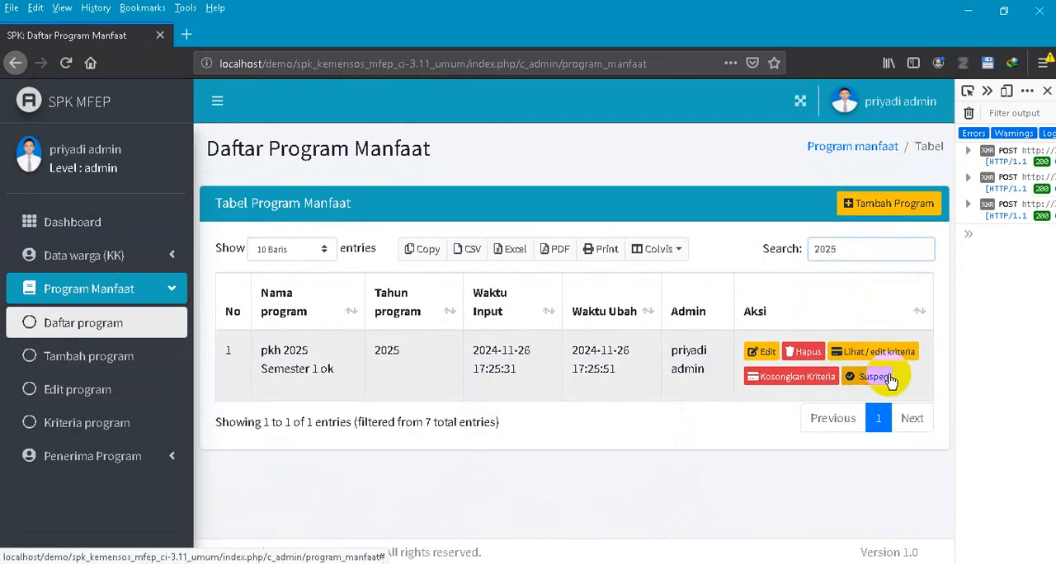
{"action": "left_click", "coordinate": [902, 353]}
{"action": "scroll", "coordinate": [644, 368], "scroll_direction": "down", "scroll_amount": 3}
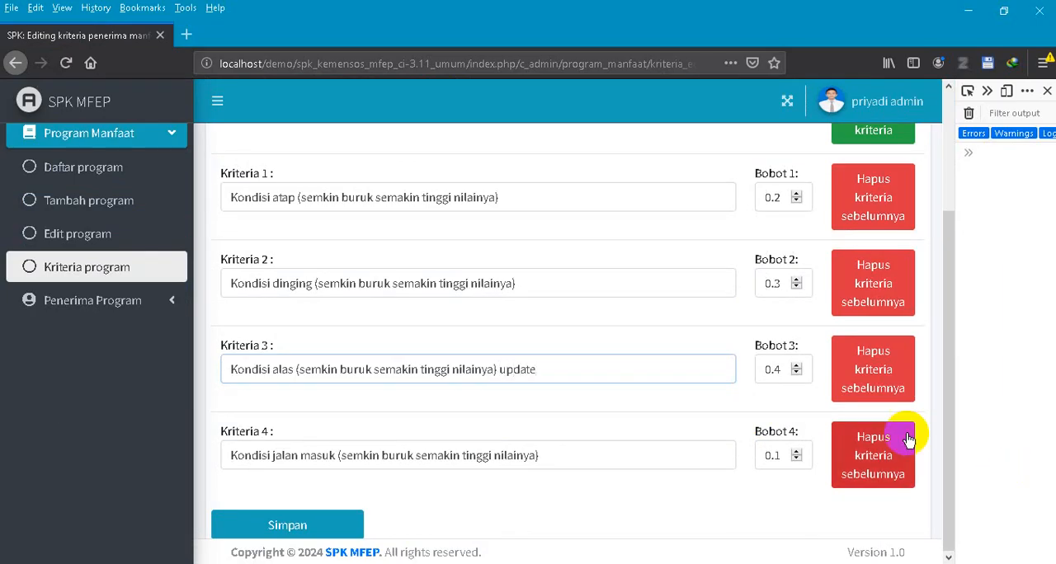
{"action": "left_click", "coordinate": [342, 528]}
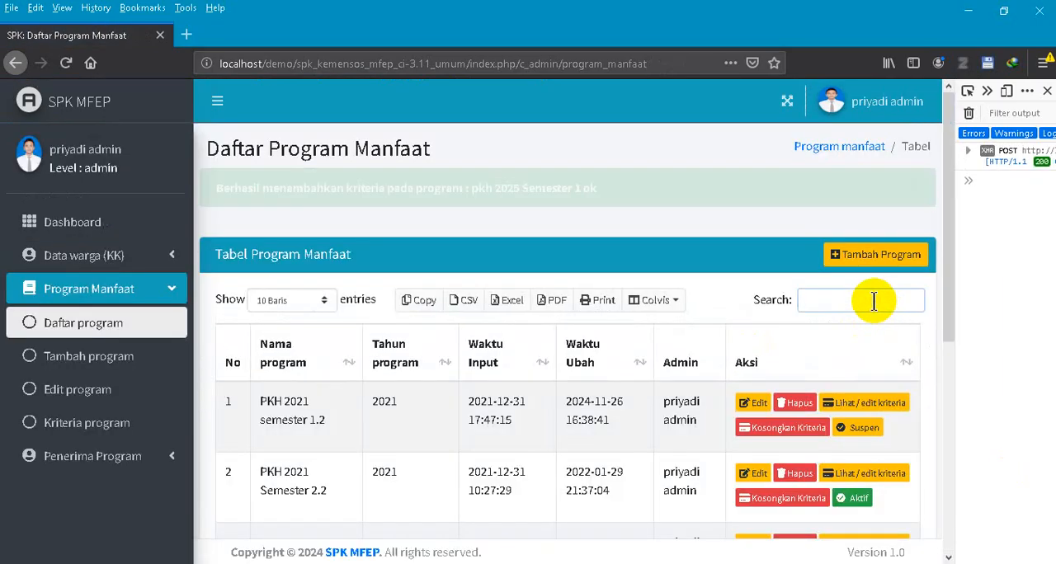
- Search for 2025 again, reopen the program's criteria to review all four entries and weights, and save the form
{"action": "type", "text": "2025"}
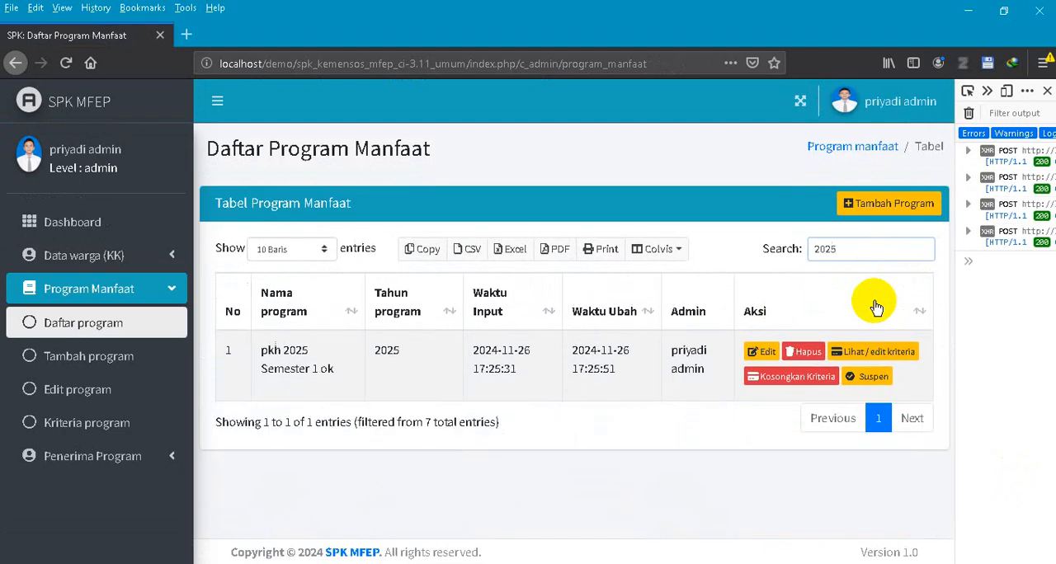
{"action": "left_click", "coordinate": [873, 355]}
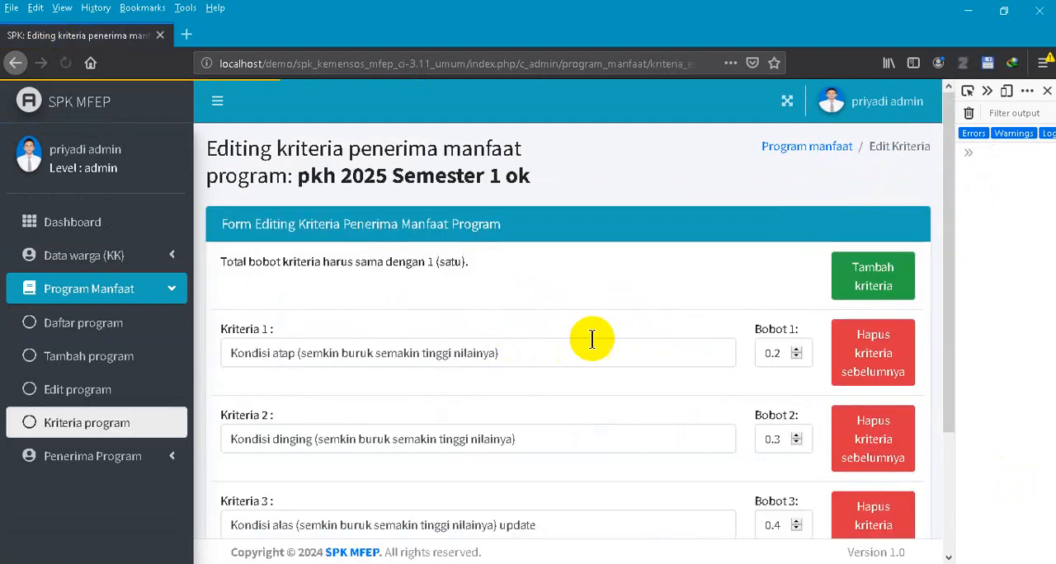
{"action": "scroll", "coordinate": [589, 338], "scroll_direction": "down", "scroll_amount": 3}
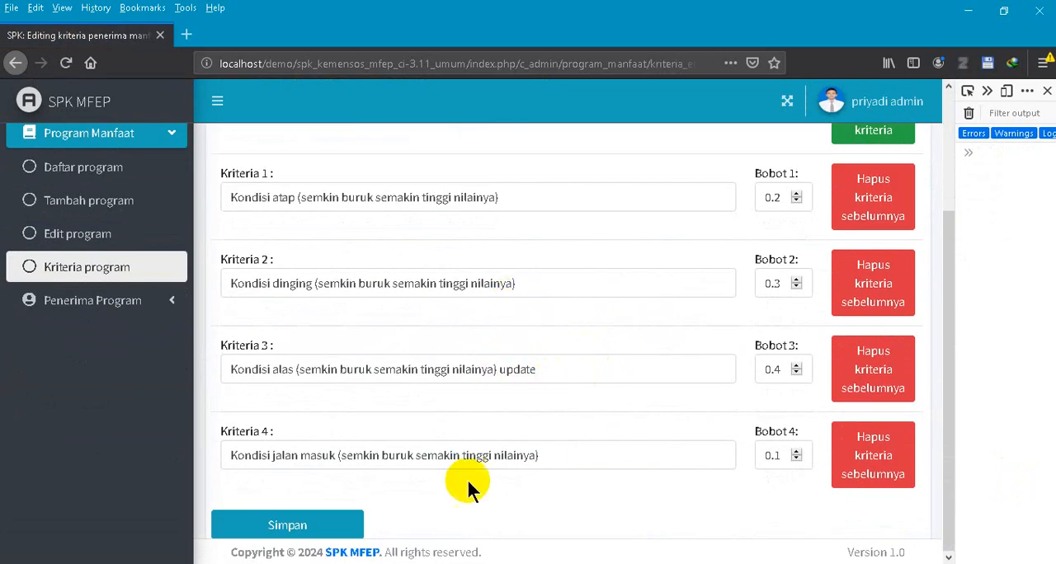
{"action": "left_click", "coordinate": [347, 524]}
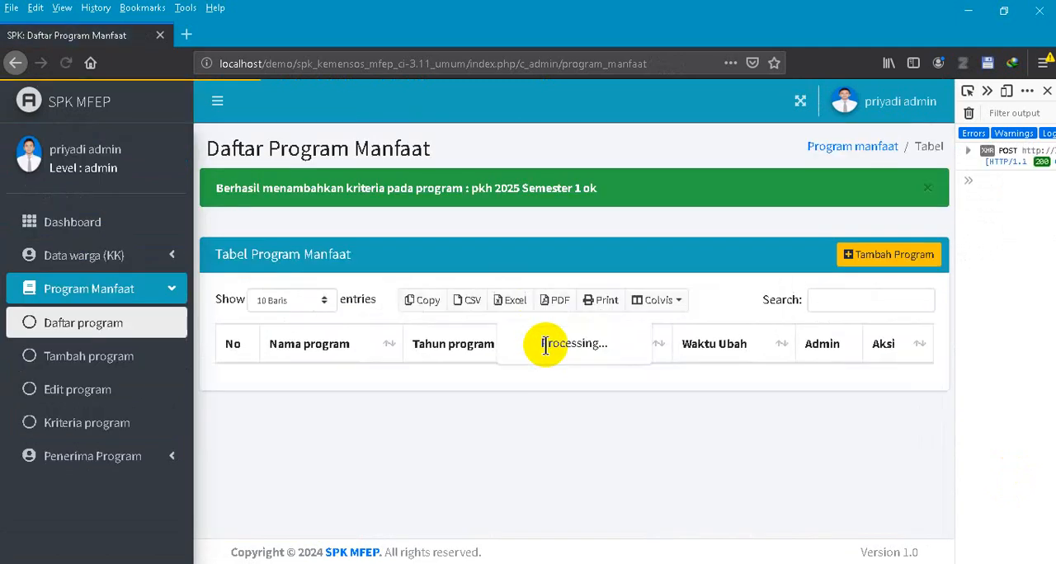
- Look through the full program list and filter it by searching for 2025
{"action": "scroll", "coordinate": [631, 227], "scroll_direction": "down", "scroll_amount": 3}
{"action": "scroll", "coordinate": [631, 231], "scroll_direction": "down", "scroll_amount": 3}
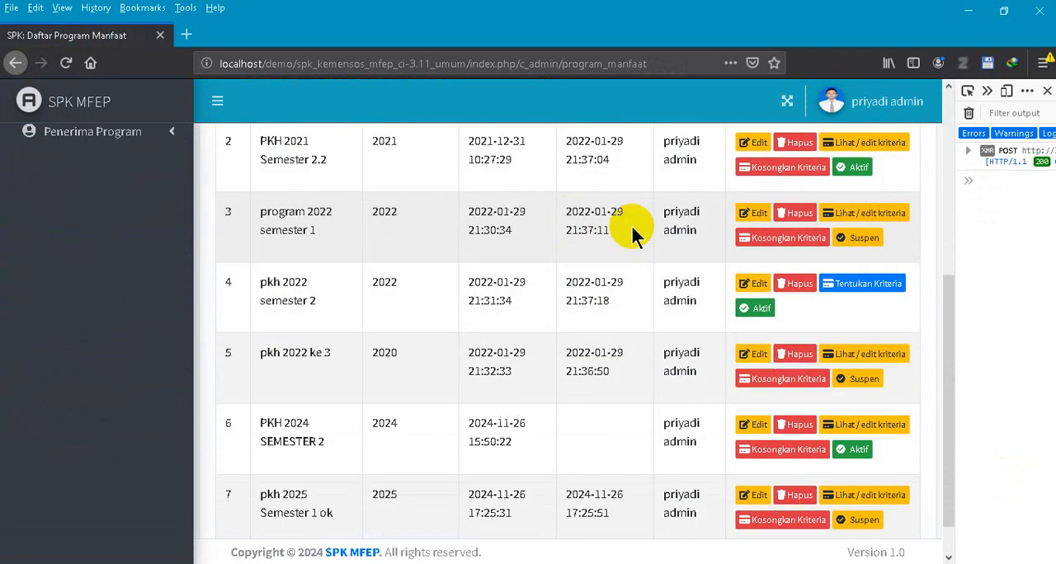
{"action": "scroll", "coordinate": [726, 272], "scroll_direction": "up", "scroll_amount": 10}
{"action": "left_click", "coordinate": [825, 247]}
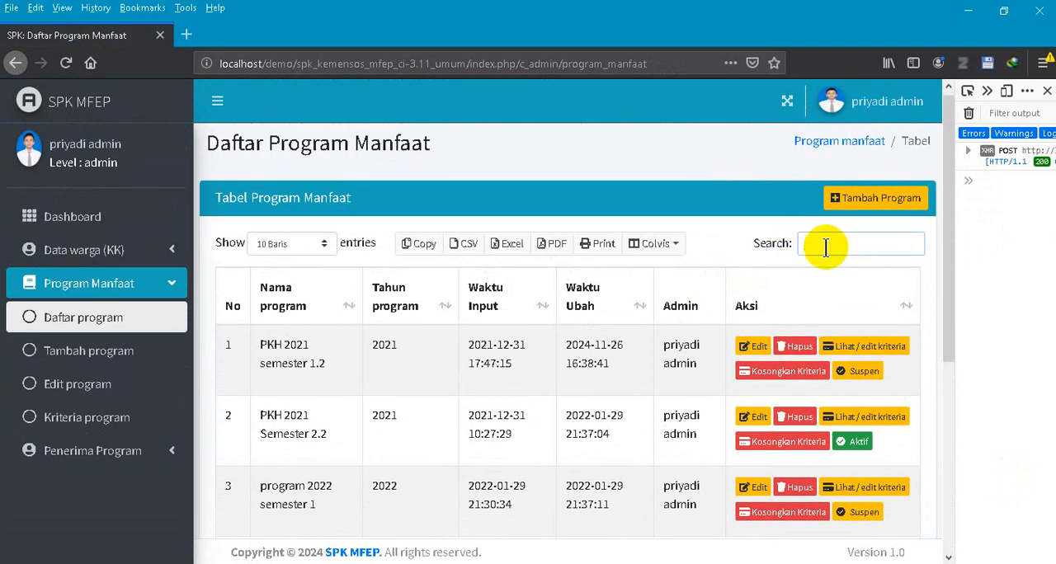
{"action": "type", "text": "2025"}
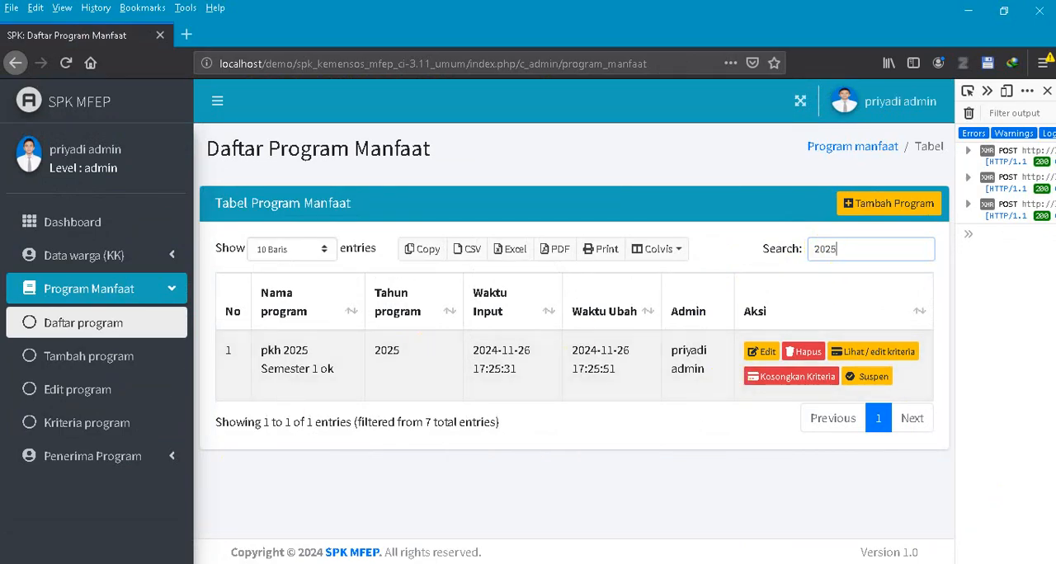
- Switch to Opera, open spk_kemensos_mfep_ci-3.11_umum from the refreshed localhost/demo index, and sign in with the surveyor's username and password
{"action": "left_click", "coordinate": [176, 563]}
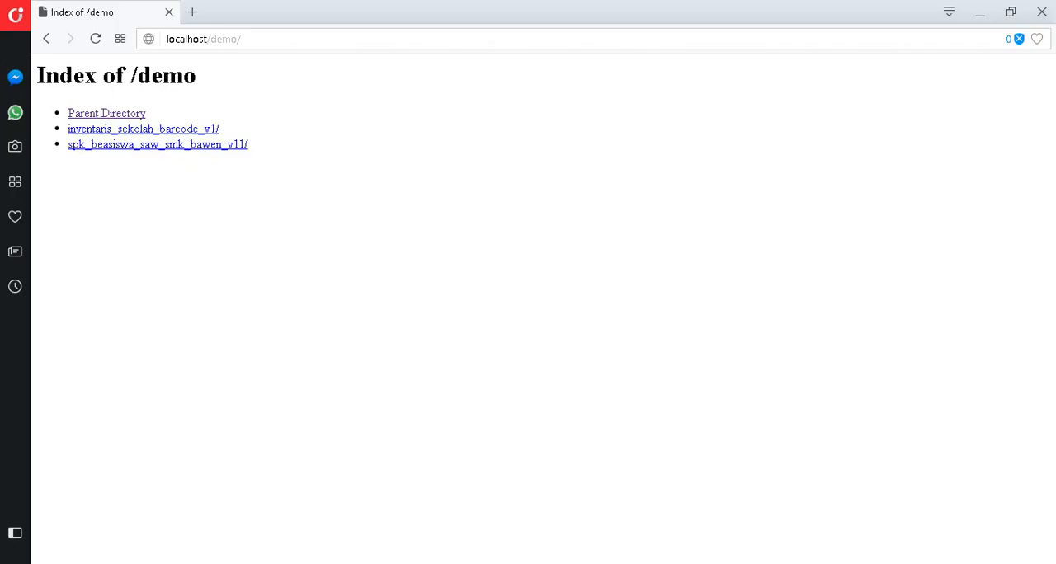
{"action": "left_click", "coordinate": [97, 35]}
{"action": "left_click", "coordinate": [176, 160]}
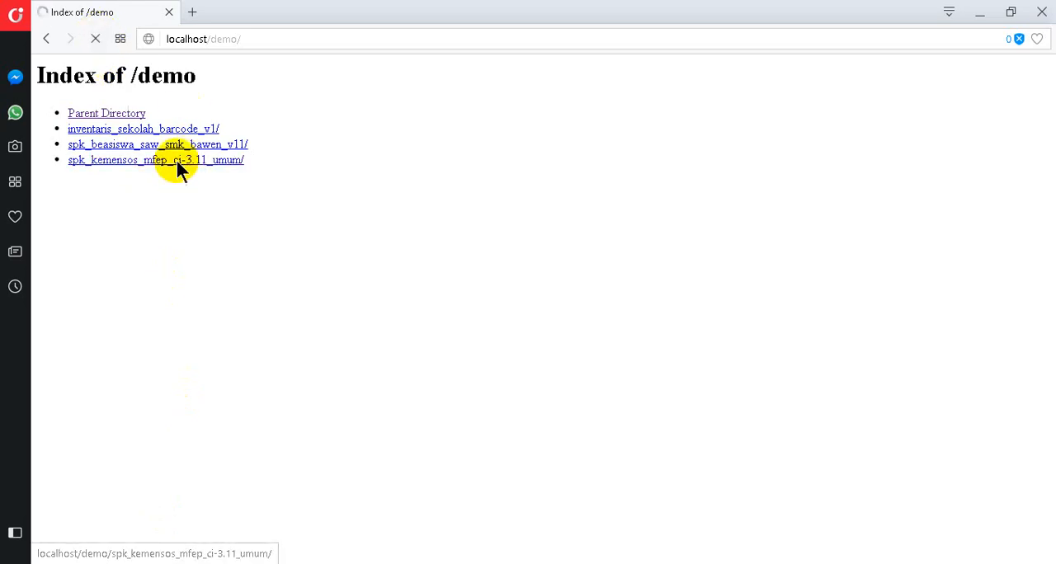
{"action": "left_click", "coordinate": [539, 446]}
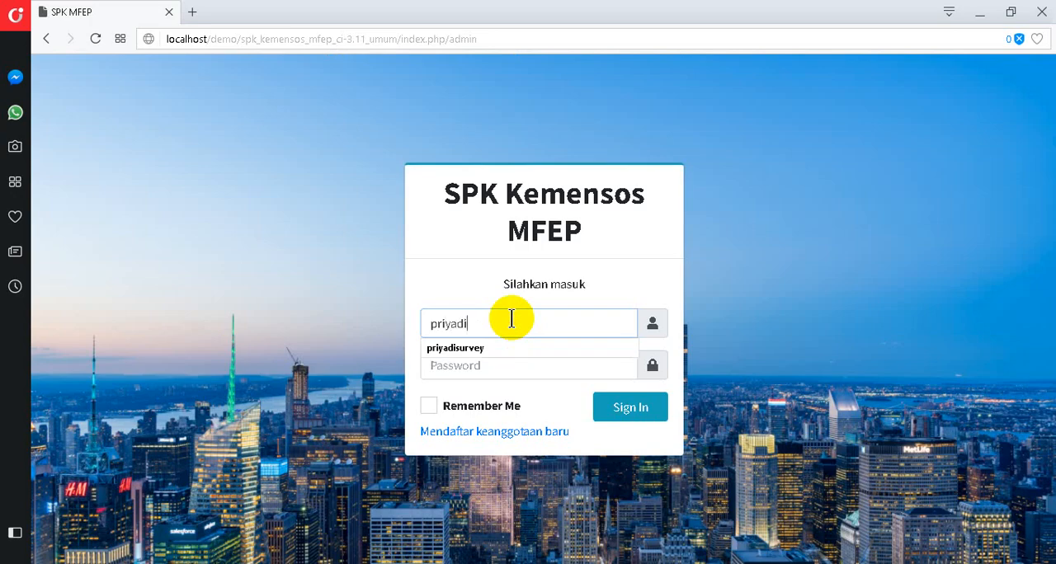
{"action": "left_click", "coordinate": [501, 348]}
{"action": "left_click", "coordinate": [493, 368]}
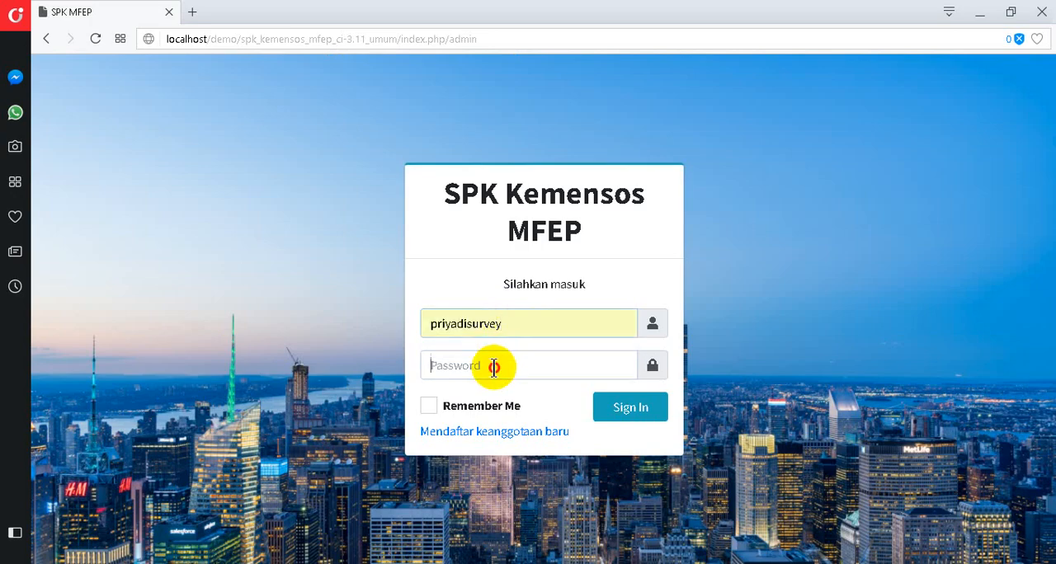
{"action": "left_click", "coordinate": [629, 403]}
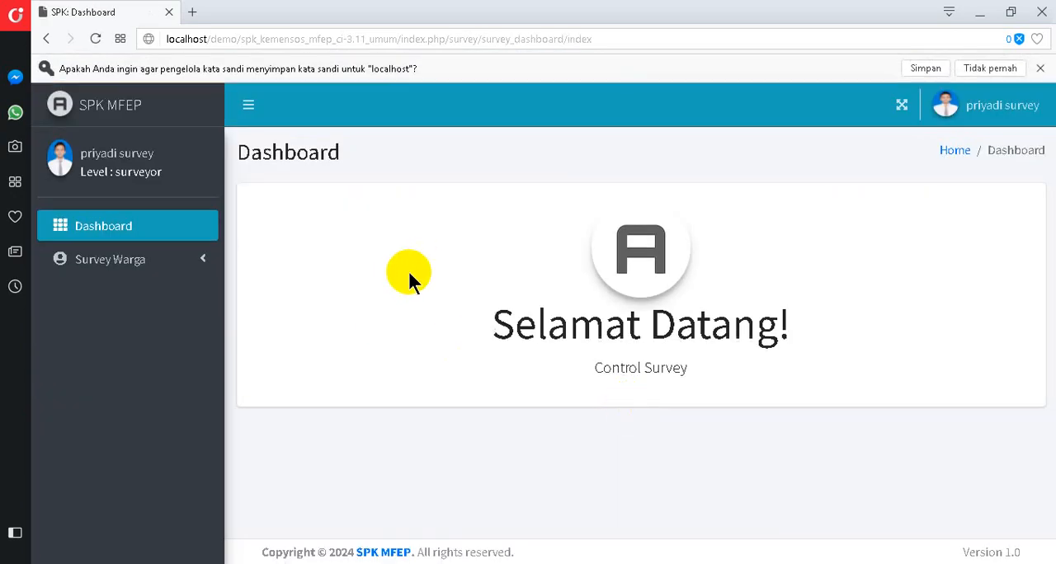
- Open the surveyor's Daftar KK list and look through the household heads and their survey status
{"action": "left_click", "coordinate": [197, 260]}
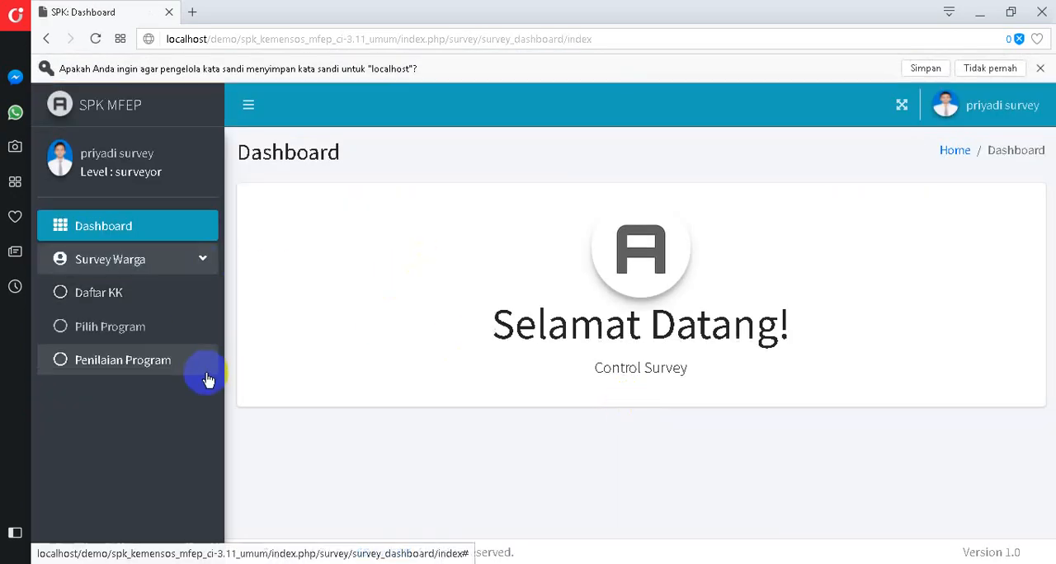
{"action": "left_click", "coordinate": [136, 310]}
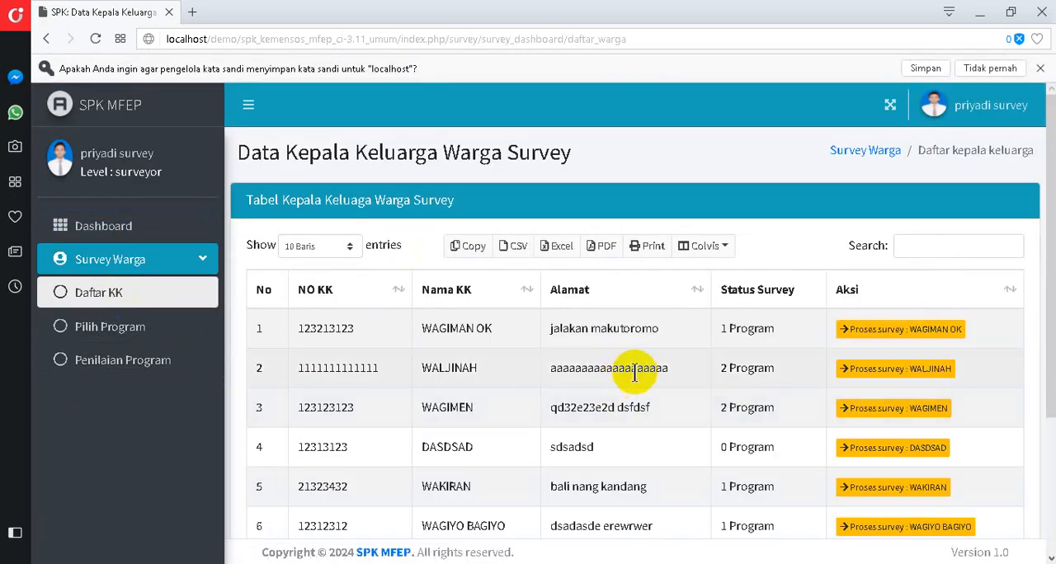
{"action": "scroll", "coordinate": [635, 372], "scroll_direction": "down", "scroll_amount": 3}
{"action": "scroll", "coordinate": [635, 376], "scroll_direction": "up", "scroll_amount": 3}
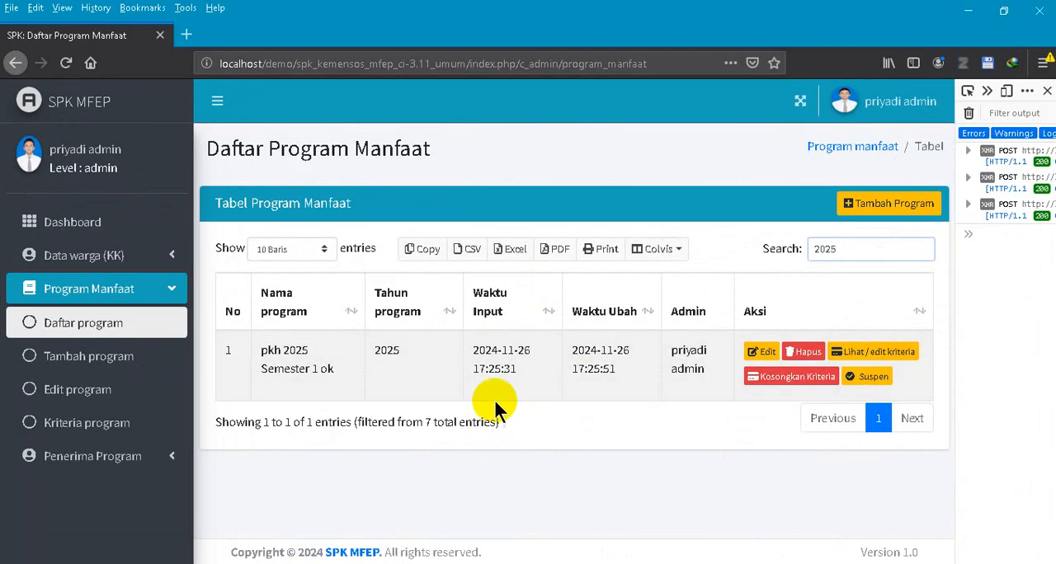
{"action": "left_click", "coordinate": [170, 289]}
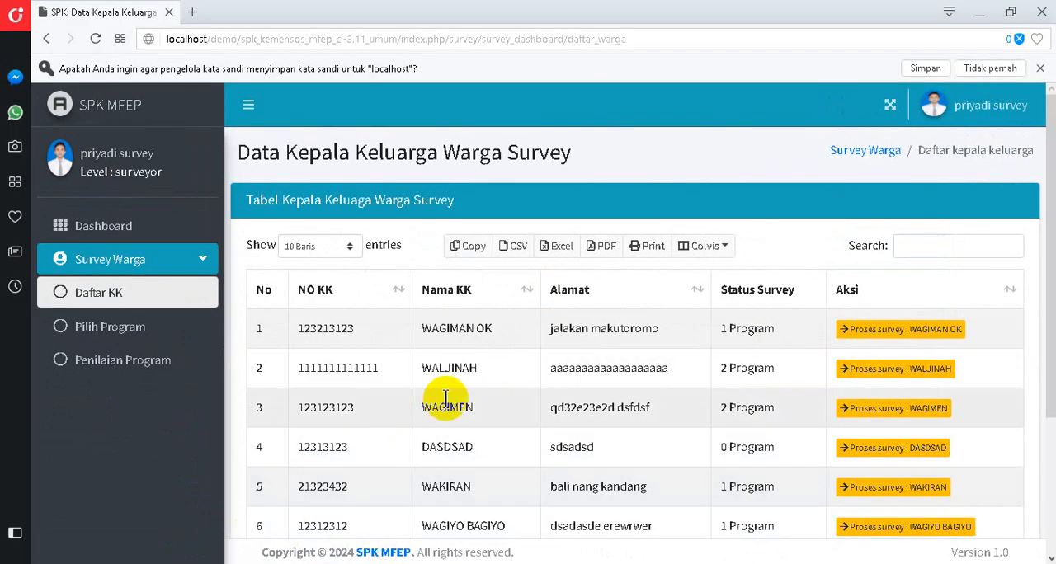
{"action": "scroll", "coordinate": [547, 360], "scroll_direction": "down", "scroll_amount": 2}
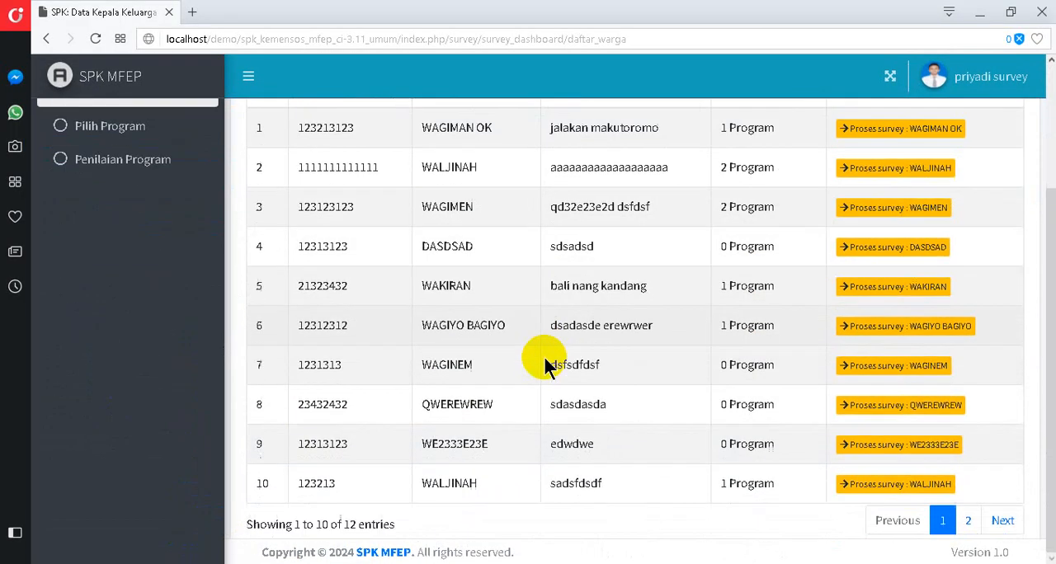
- Search the Daftar KK list for the newly added household head by name and open their survey process
{"action": "scroll", "coordinate": [550, 343], "scroll_direction": "up", "scroll_amount": 2}
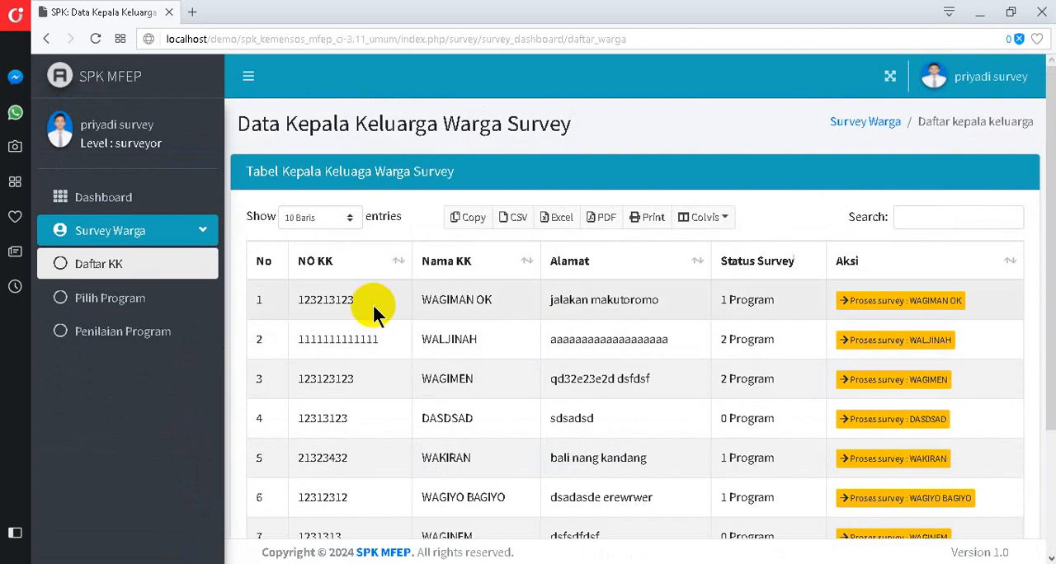
{"action": "left_click", "coordinate": [959, 219]}
{"action": "type", "text": "juli"}
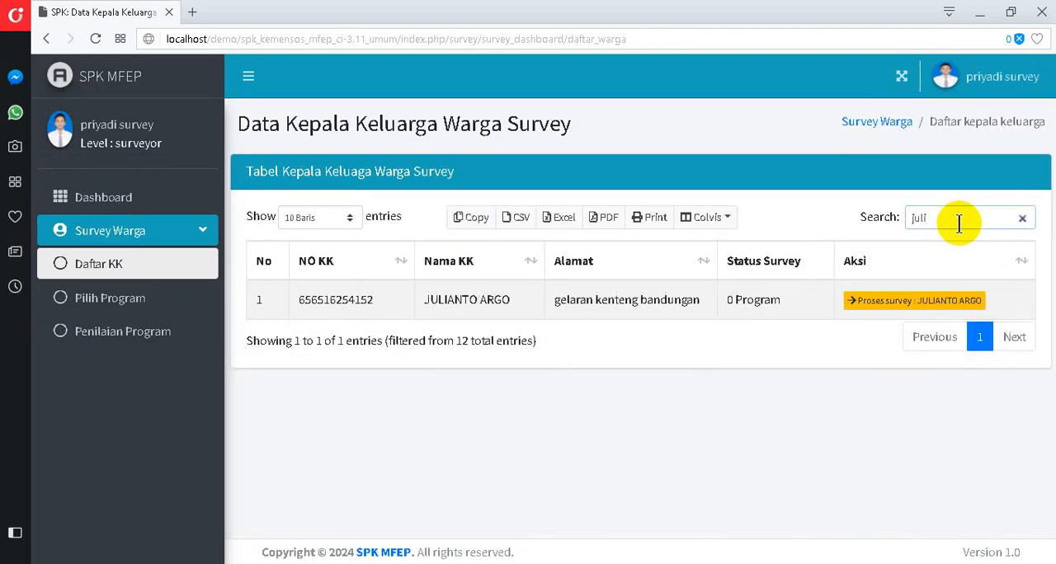
{"action": "left_click", "coordinate": [879, 302]}
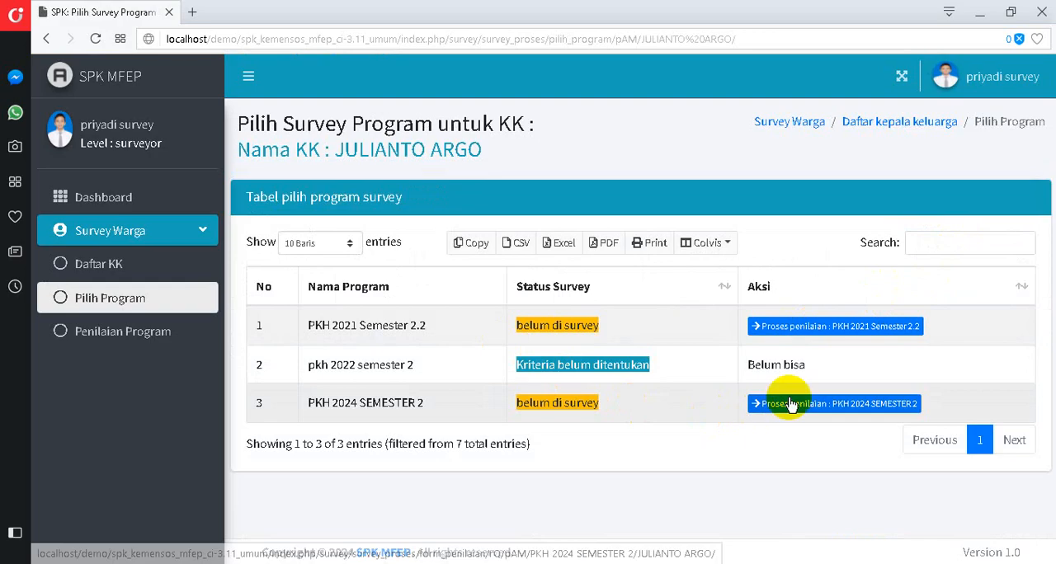
- Copy the program name pkh 2022 semester 2, look it up in the admin's Firefox program list, and refresh the surveyor's program selection
{"action": "left_click_drag", "start_coordinate": [309, 365], "coordinate": [417, 365]}
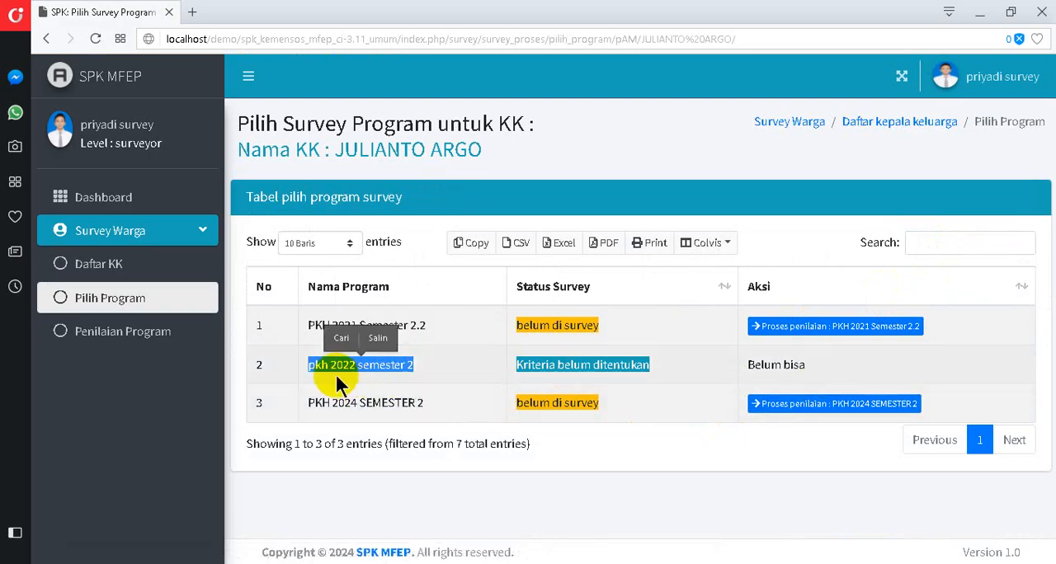
{"action": "key", "text": "alt+Tab"}
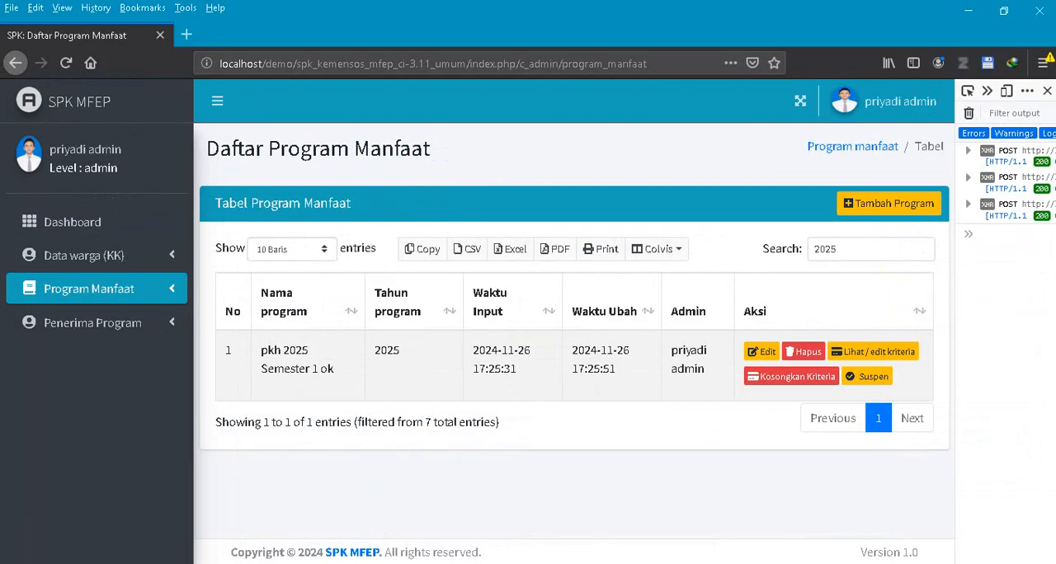
{"action": "left_click_drag", "start_coordinate": [877, 253], "coordinate": [722, 253]}
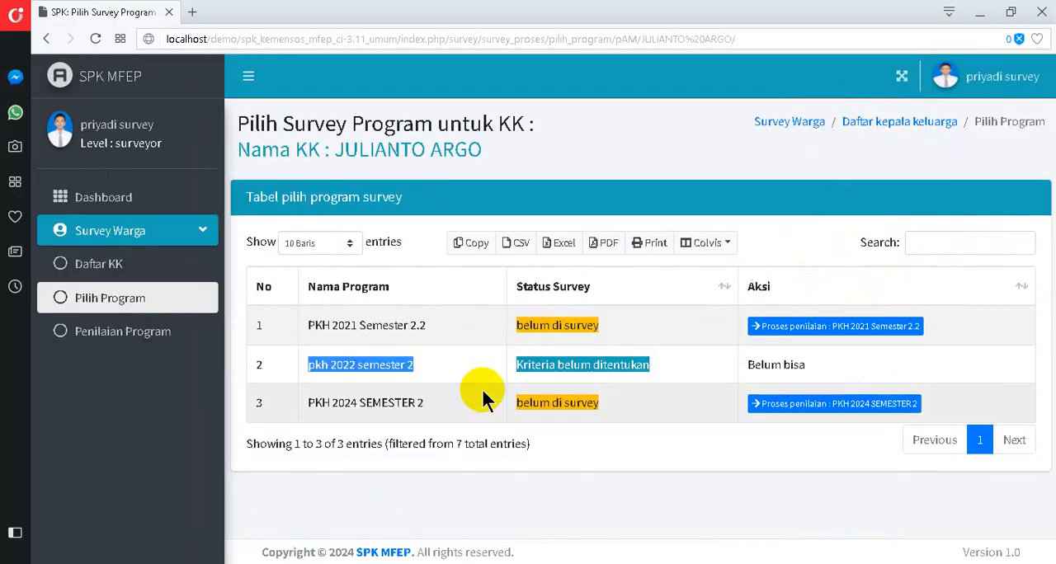
{"action": "left_click_drag", "start_coordinate": [483, 401], "coordinate": [307, 366]}
{"action": "right_click", "coordinate": [322, 365]}
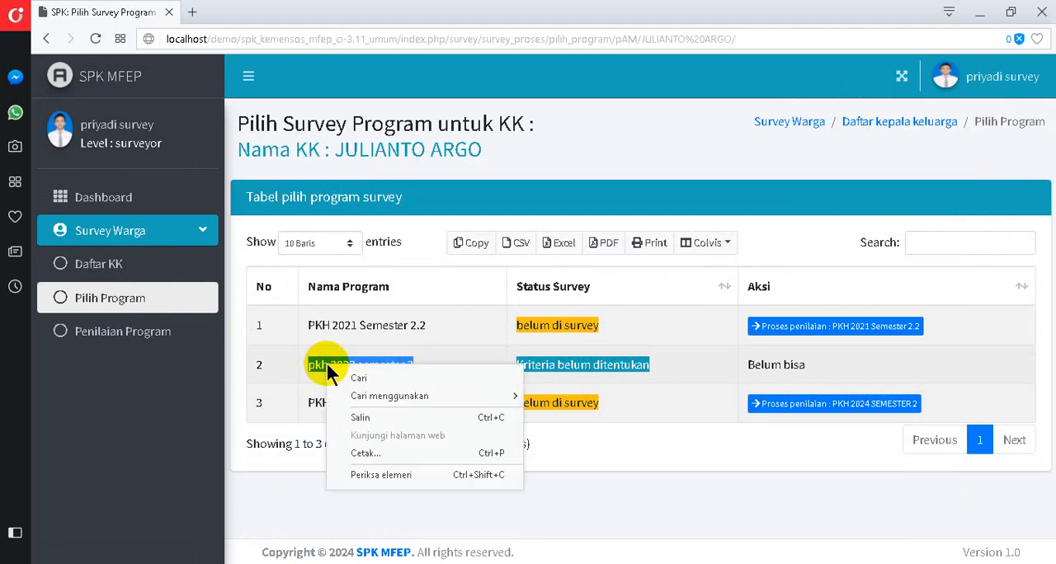
{"action": "left_click", "coordinate": [377, 419]}
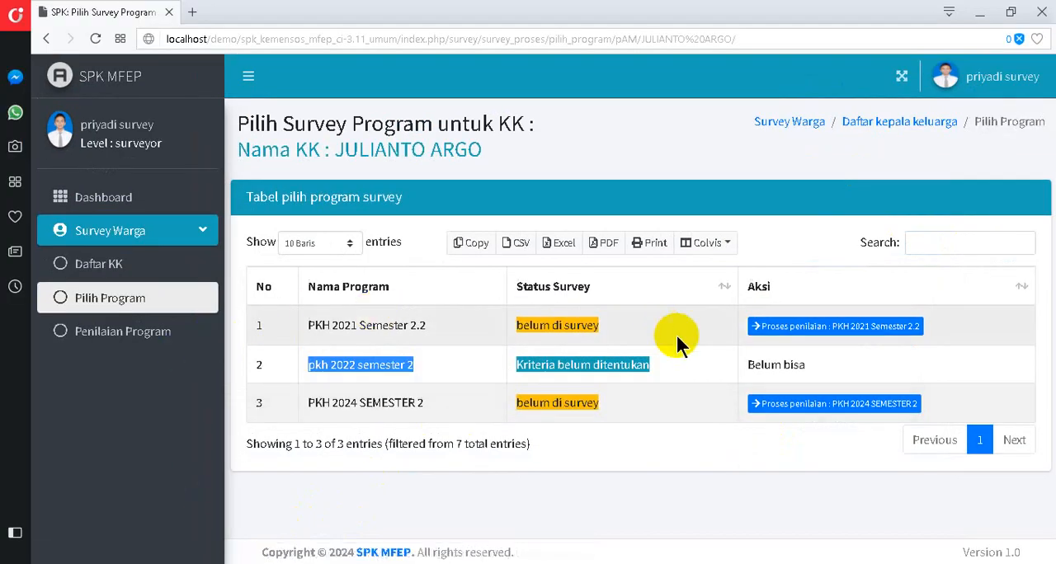
{"action": "left_click", "coordinate": [746, 375]}
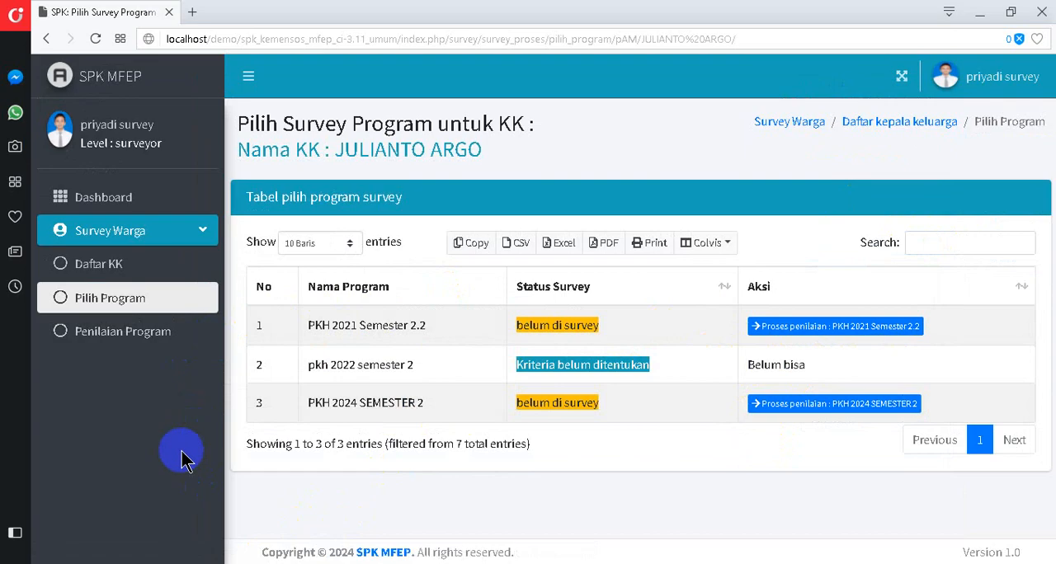
{"action": "double_click", "coordinate": [583, 409]}
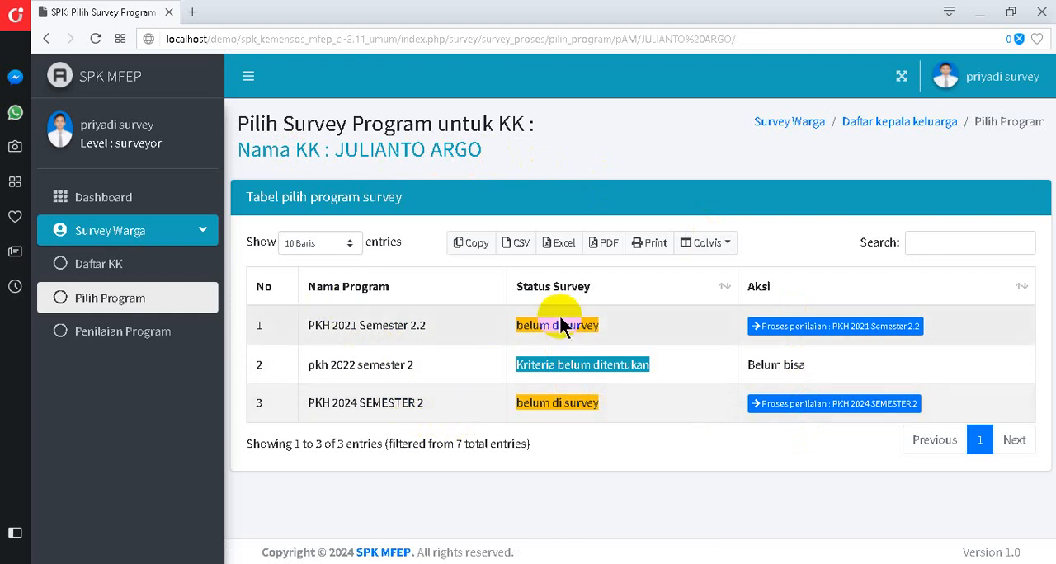
{"action": "left_click", "coordinate": [99, 39]}
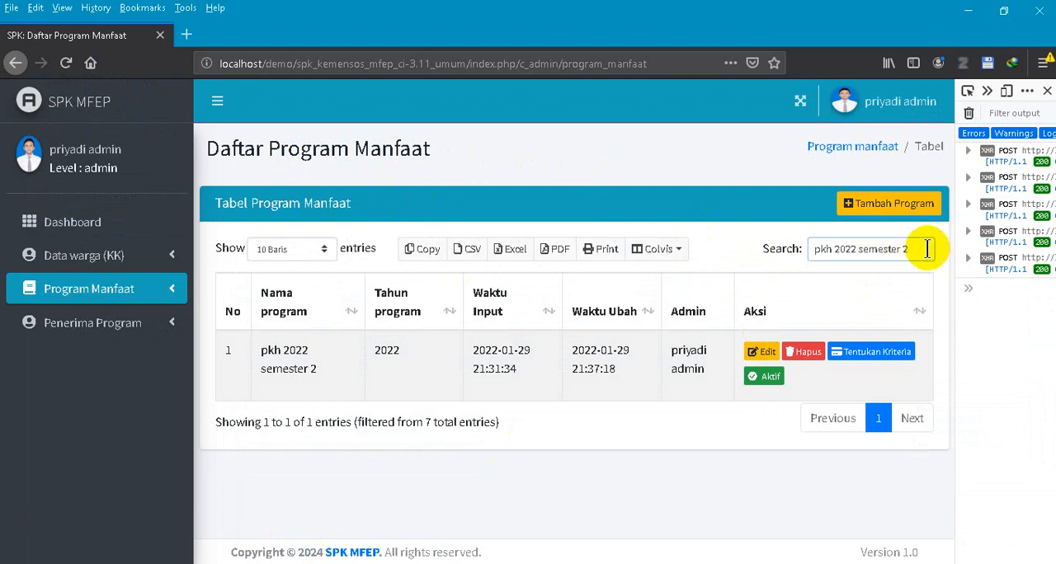
- Search the admin's program list for 2025, compare it with the surveyor's selection, and switch pkh 2025 Semester 1 ok from Suspen to Aktif
{"action": "left_click_drag", "start_coordinate": [919, 248], "coordinate": [704, 248]}
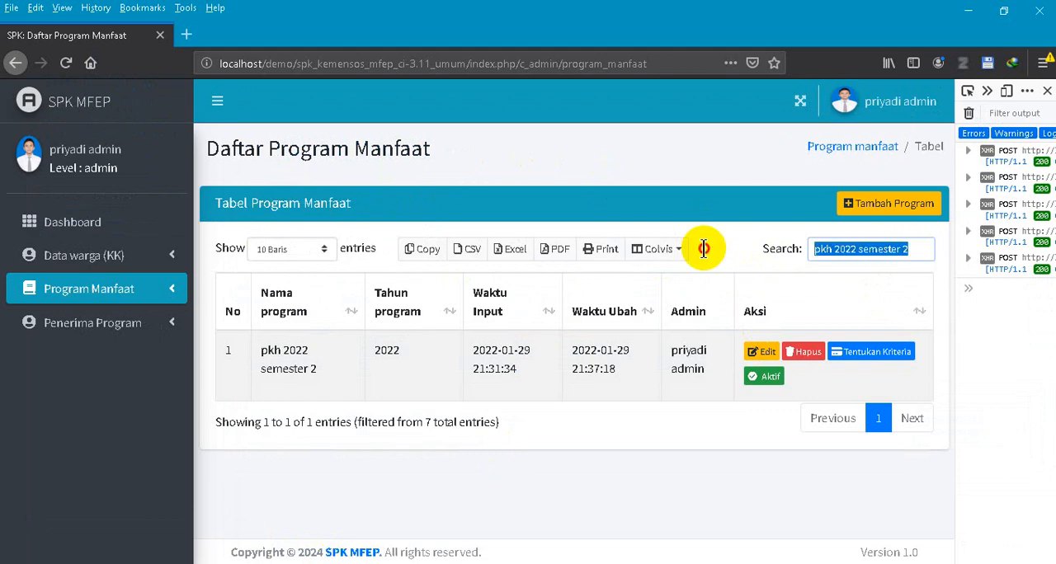
{"action": "type", "text": "2025"}
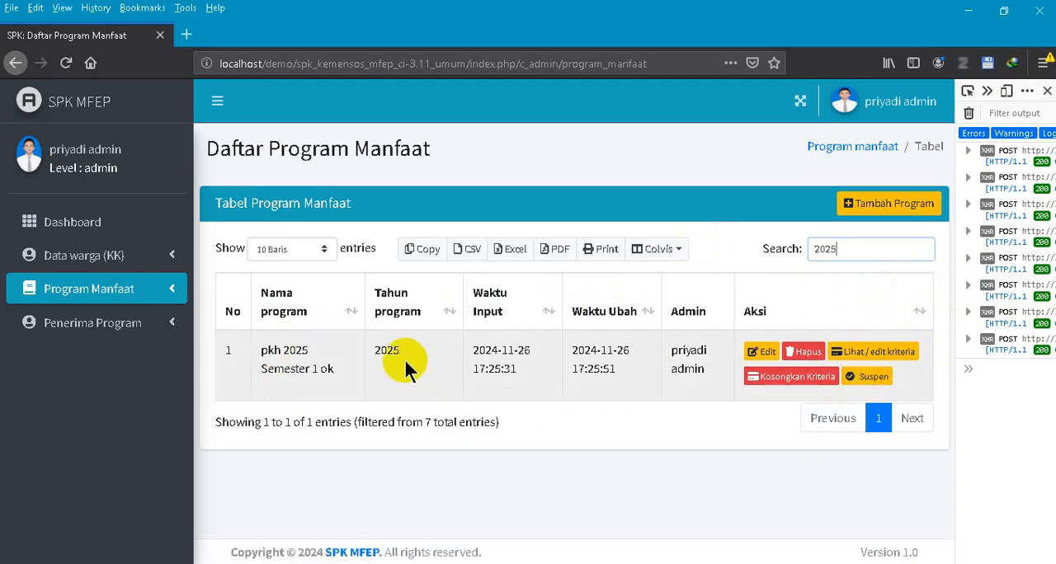
{"action": "left_click", "coordinate": [289, 562]}
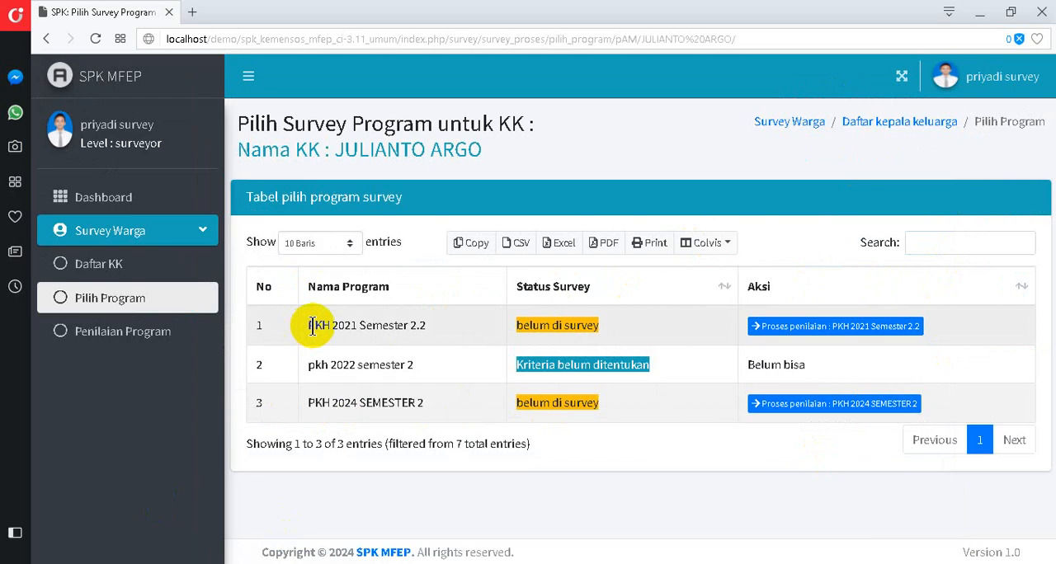
{"action": "left_click", "coordinate": [289, 562]}
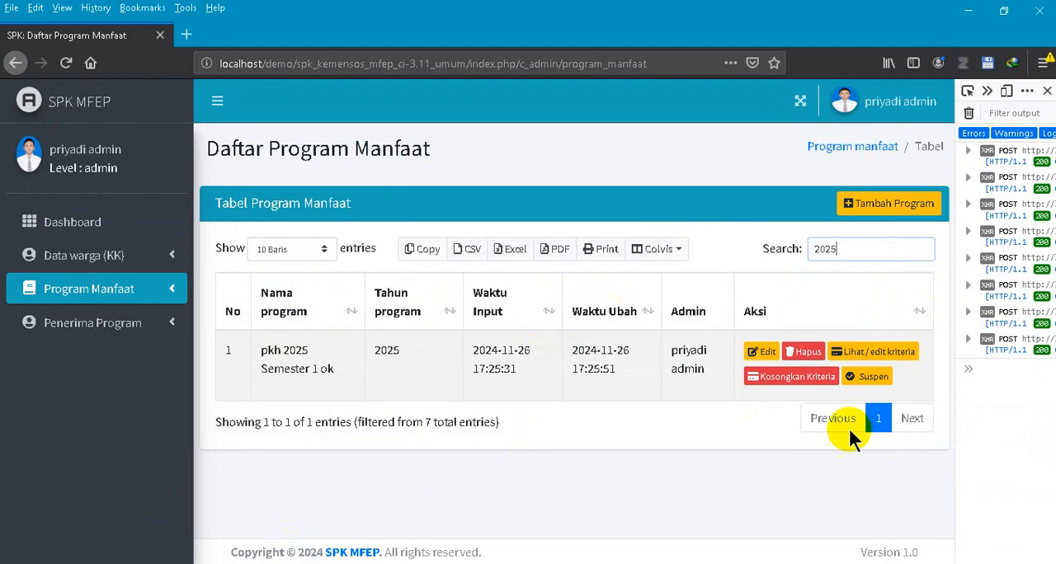
{"action": "left_click", "coordinate": [875, 377]}
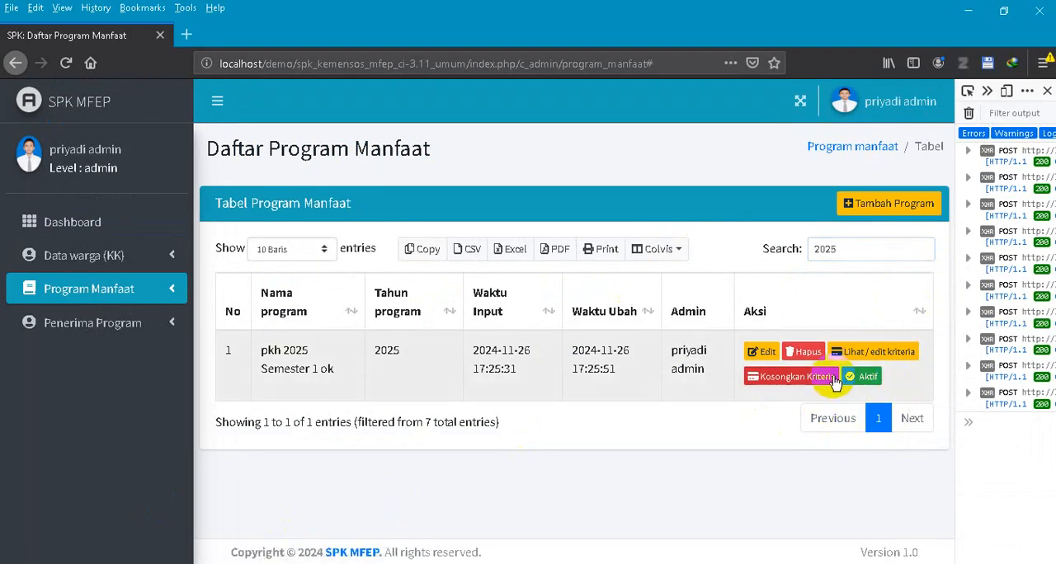
- Return to Opera, refresh the program selection, and open the assessment form for pkh 2025 Semester 1 ok to review its criteria
{"action": "left_click", "coordinate": [92, 563]}
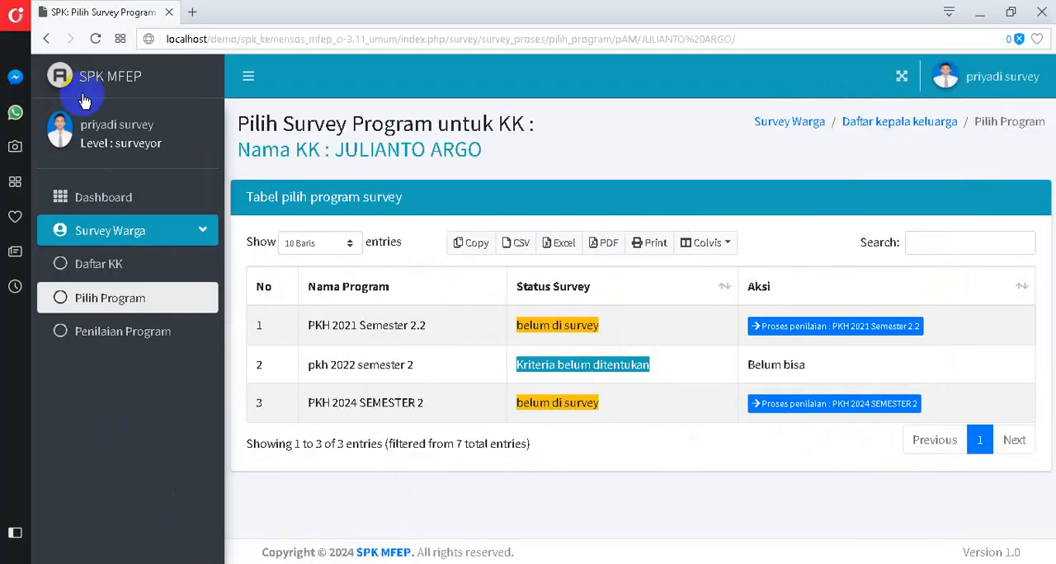
{"action": "left_click", "coordinate": [98, 42]}
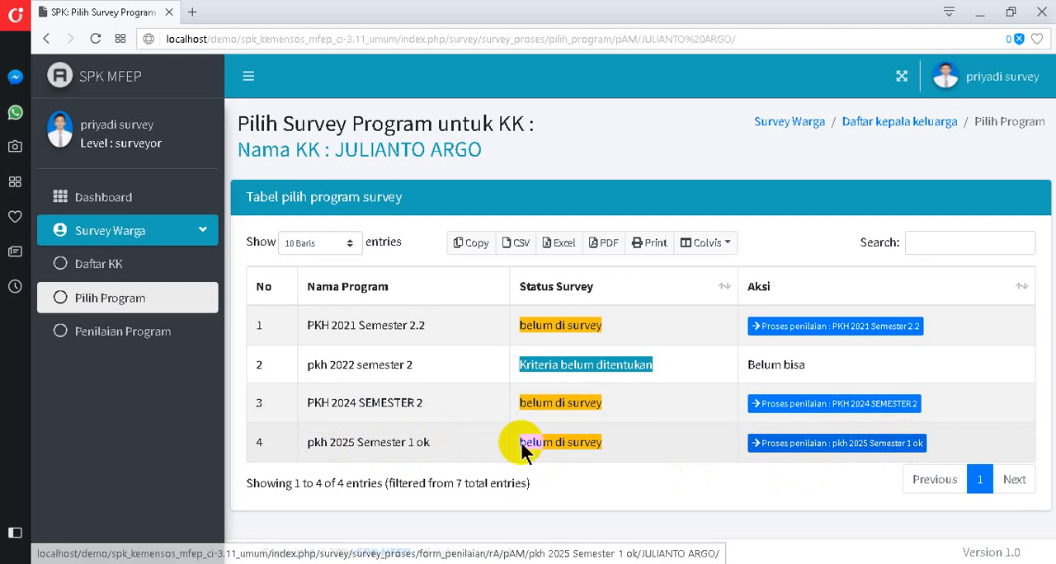
{"action": "left_click", "coordinate": [816, 449]}
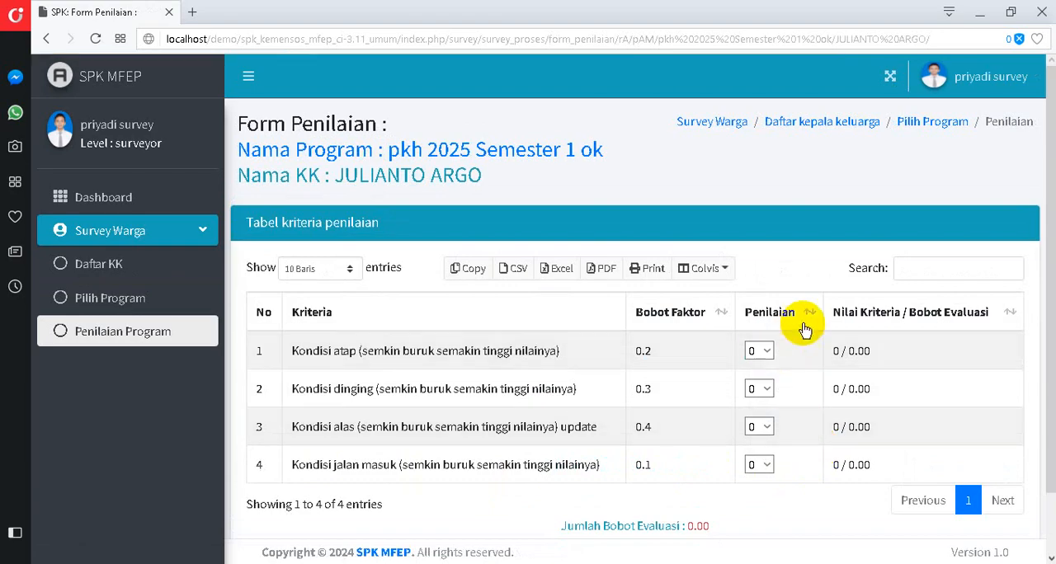
{"action": "scroll", "coordinate": [804, 329], "scroll_direction": "down", "scroll_amount": 2}
{"action": "scroll", "coordinate": [371, 305], "scroll_direction": "up", "scroll_amount": 2}
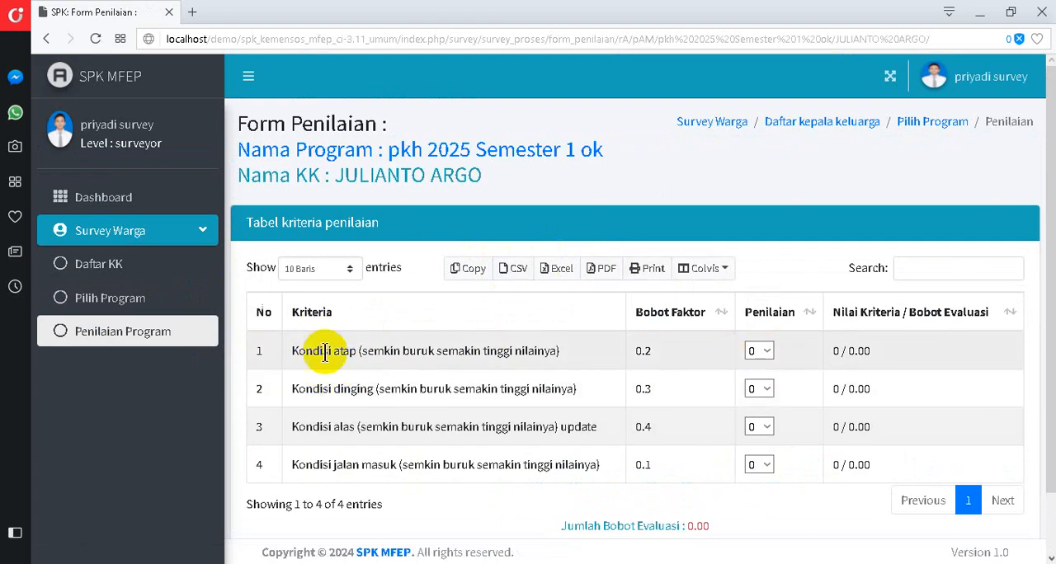
- Score the household's criteria: Kondisi atap 5, Kondisi dinging 6, Kondisi alas 8 and Kondisi jalan masuk 9
{"action": "left_click", "coordinate": [768, 352]}
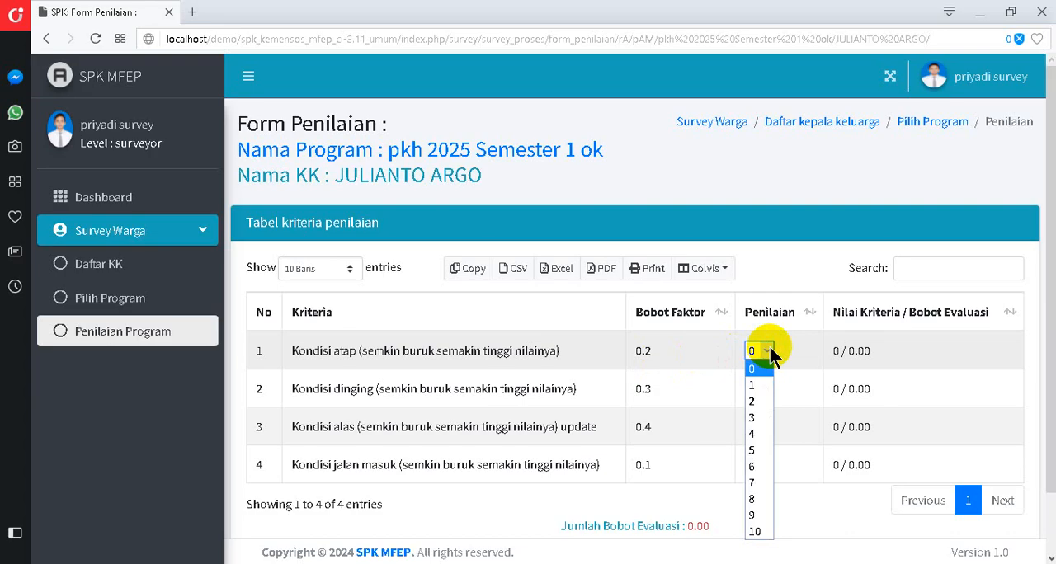
{"action": "left_click", "coordinate": [754, 451]}
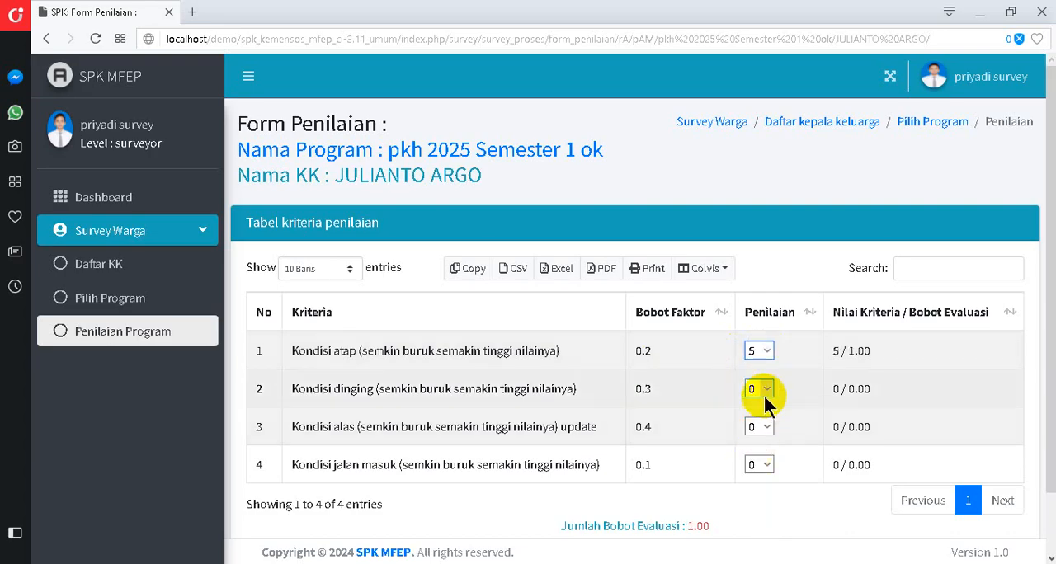
{"action": "left_click", "coordinate": [767, 389]}
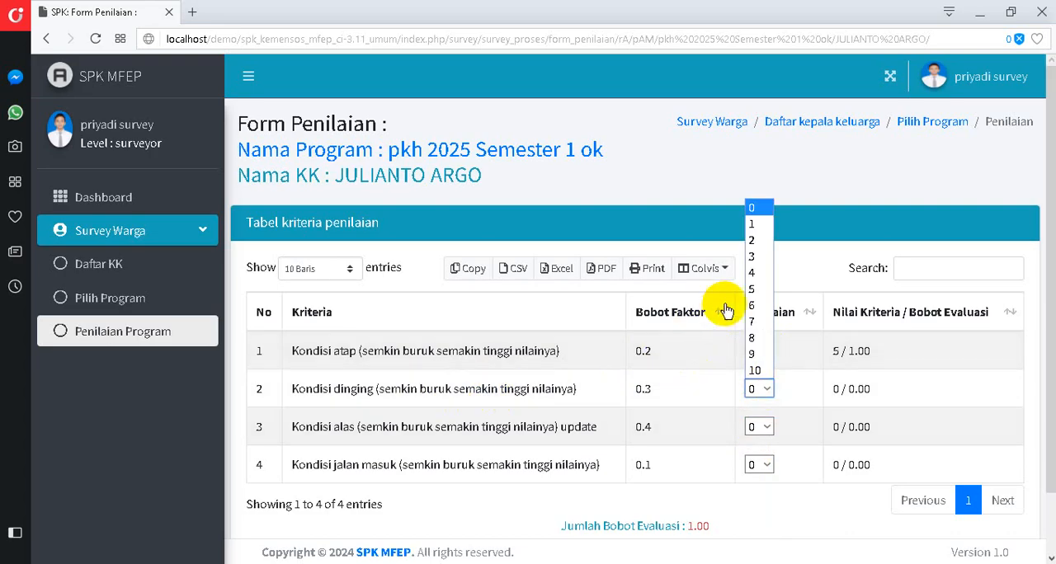
{"action": "left_click", "coordinate": [752, 307]}
{"action": "left_click", "coordinate": [767, 427]}
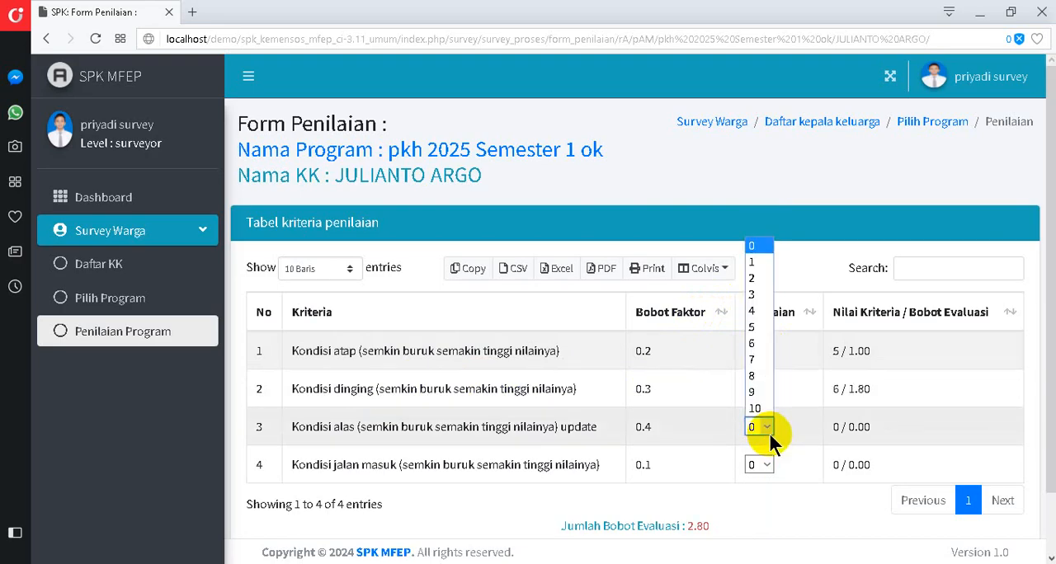
{"action": "left_click", "coordinate": [753, 375]}
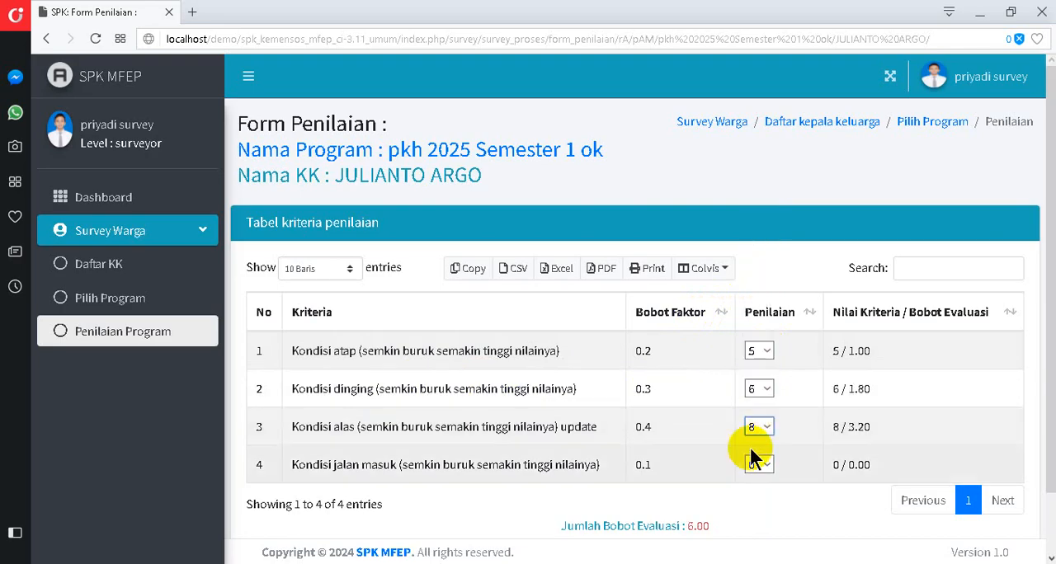
{"action": "left_click", "coordinate": [766, 467]}
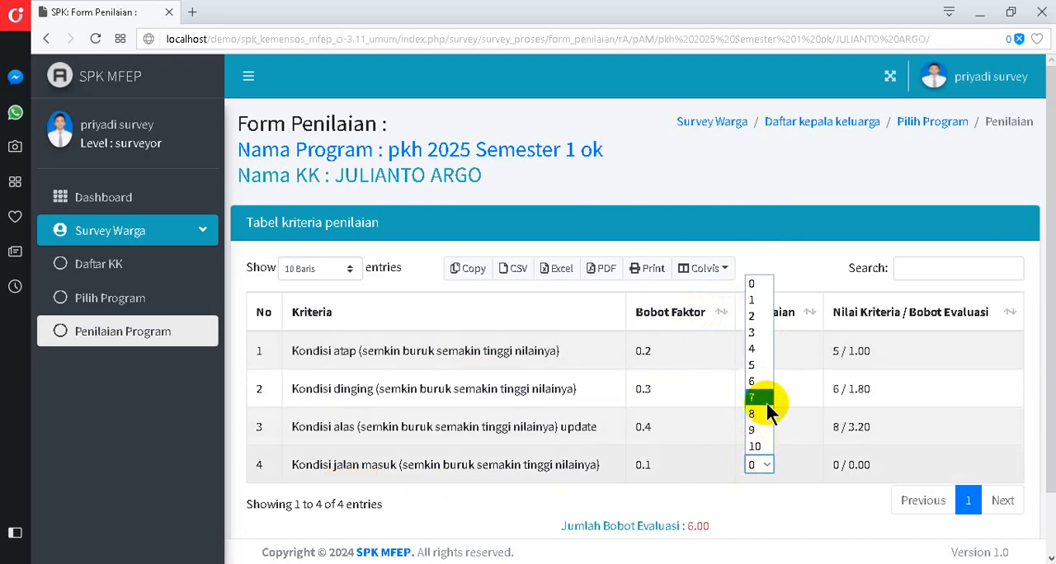
{"action": "left_click", "coordinate": [759, 430]}
- Try scores of 1 and 2 for Kondisi atap to see the evaluation weight recalculate, and set it back to 5
{"action": "scroll", "coordinate": [346, 466], "scroll_direction": "down", "scroll_amount": 1}
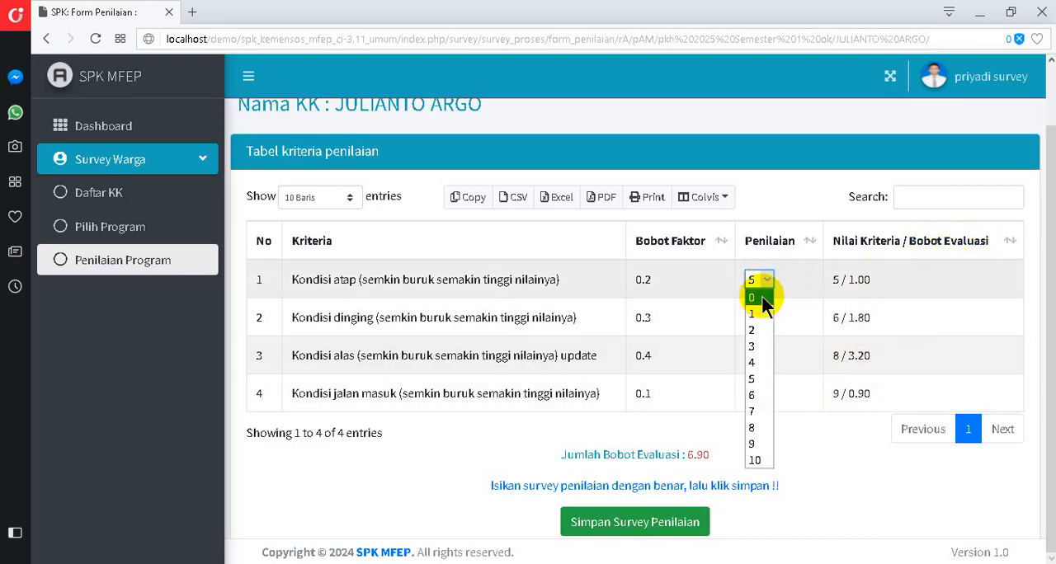
{"action": "left_click", "coordinate": [757, 316]}
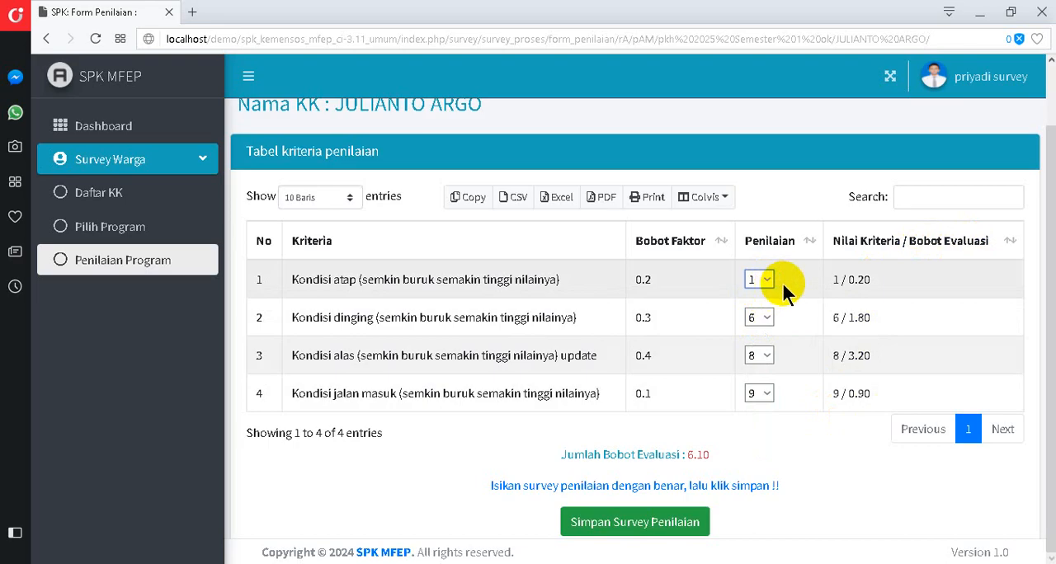
{"action": "left_click", "coordinate": [766, 282]}
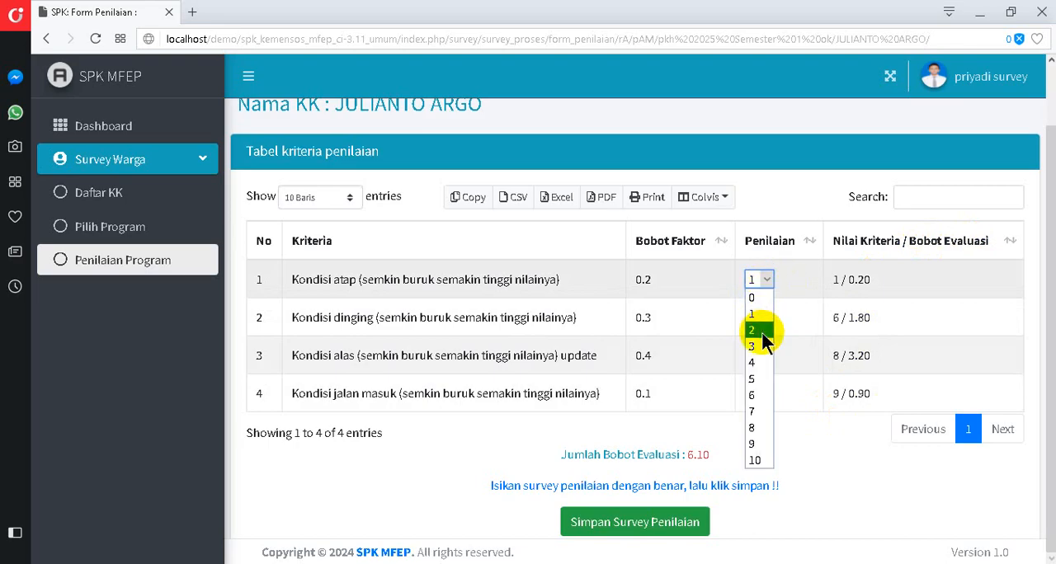
{"action": "left_click", "coordinate": [757, 331]}
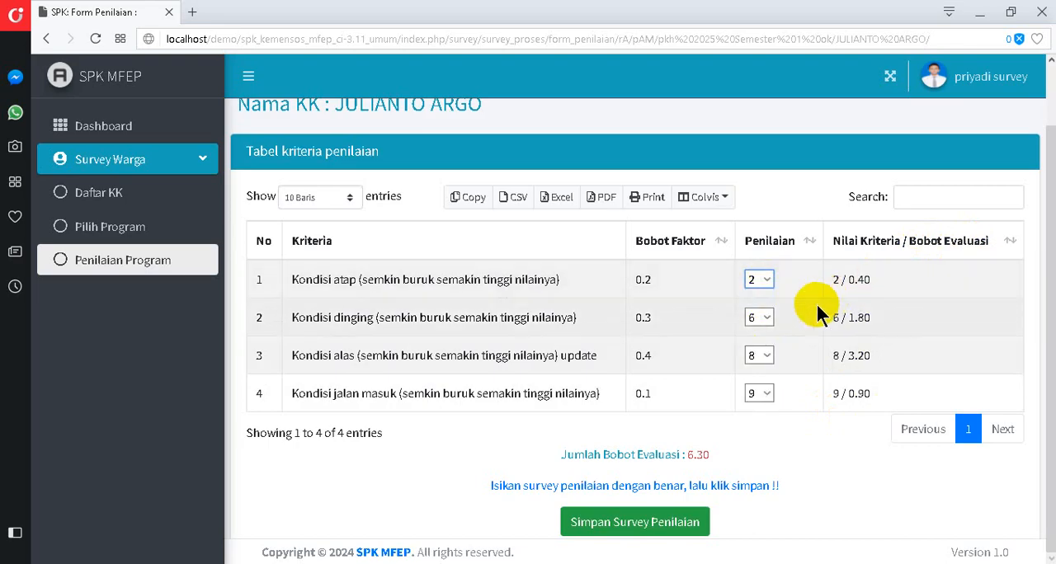
{"action": "left_click", "coordinate": [767, 281]}
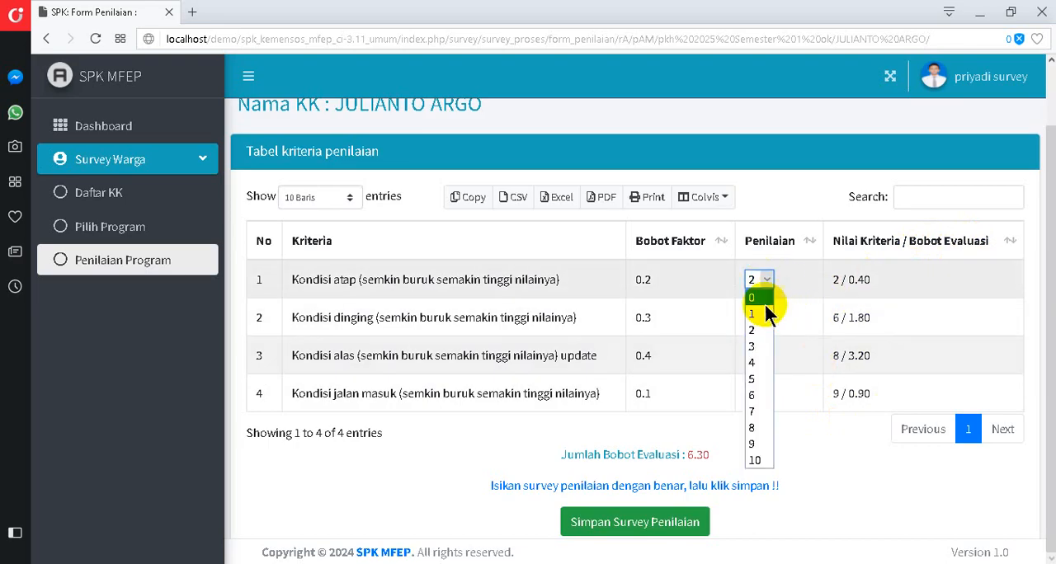
{"action": "left_click", "coordinate": [757, 377]}
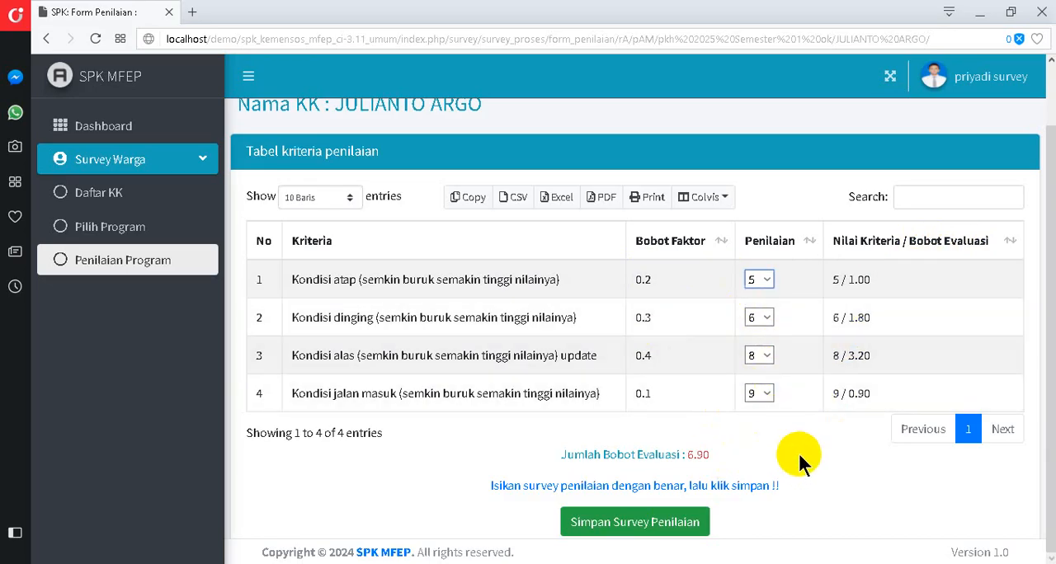
- Check the Jumlah Bobot Evaluasi total and save the survey assessment
{"action": "left_click_drag", "start_coordinate": [557, 454], "coordinate": [711, 458]}
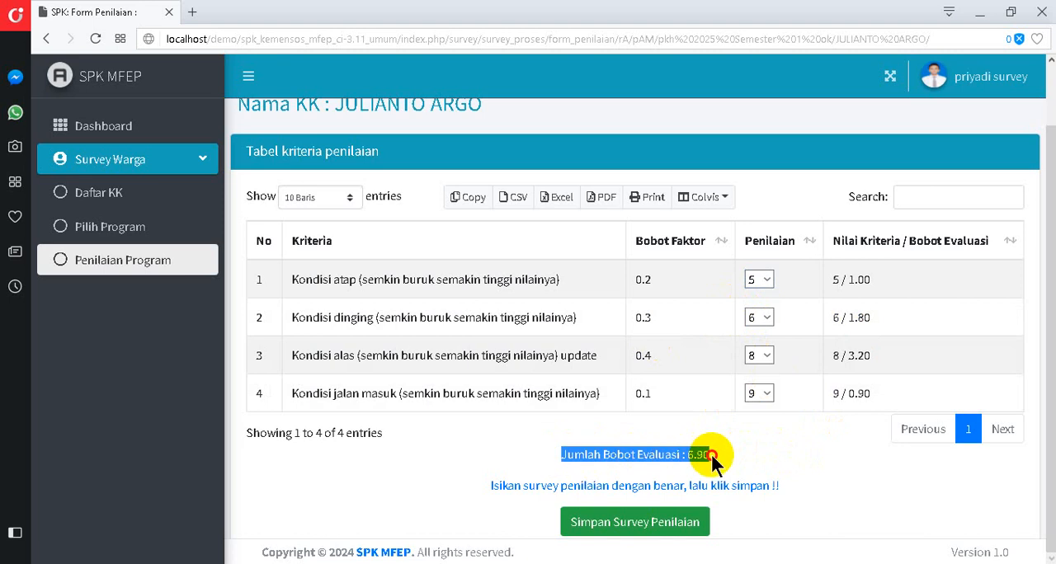
{"action": "left_click", "coordinate": [714, 462]}
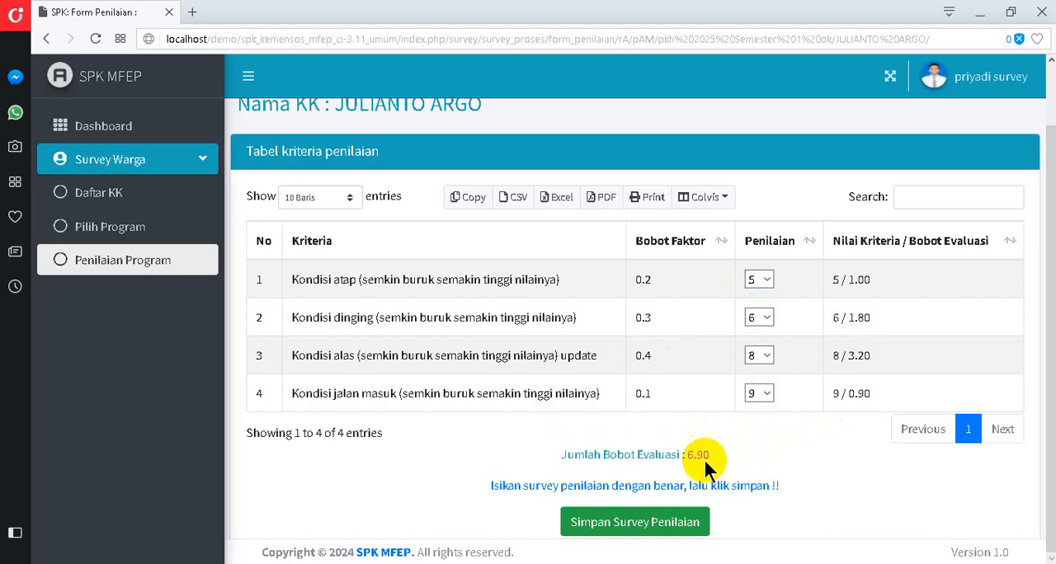
{"action": "left_click", "coordinate": [691, 524]}
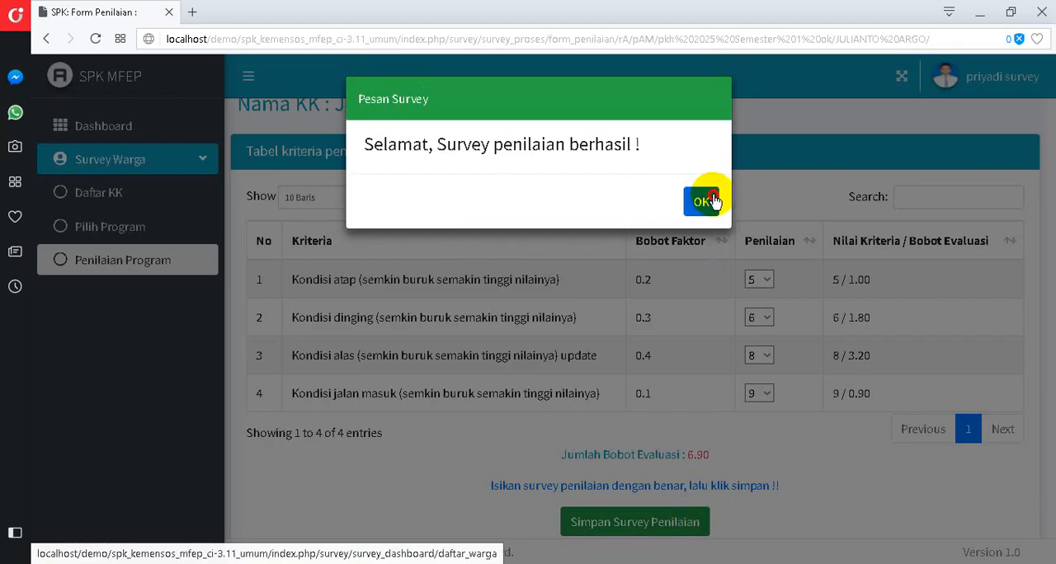
- Dismiss the survey message, find the same household by name, and open its assessment form for PKH 2024 SEMESTER 2
{"action": "left_click", "coordinate": [714, 201]}
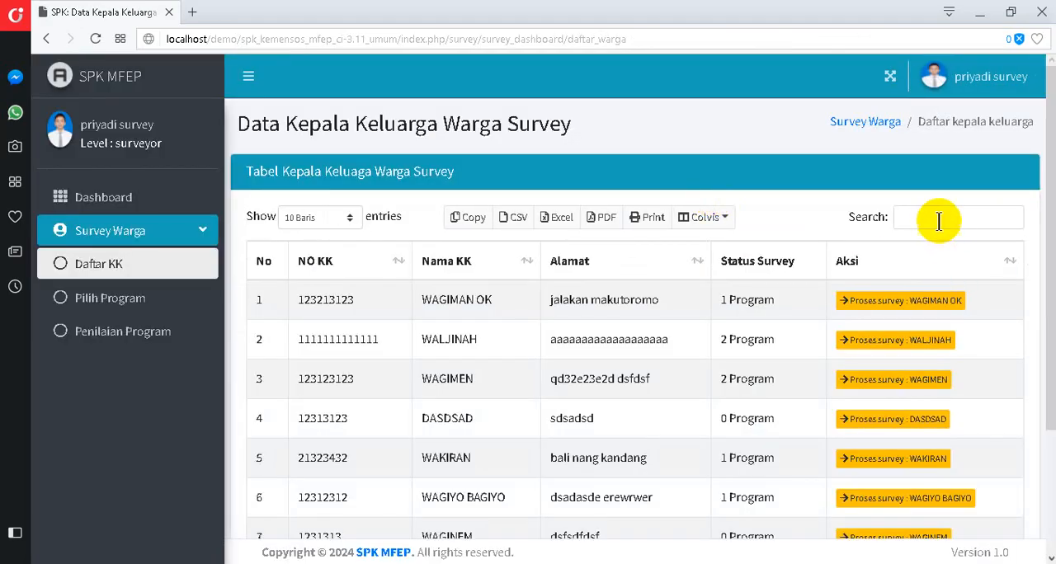
{"action": "type", "text": "juli"}
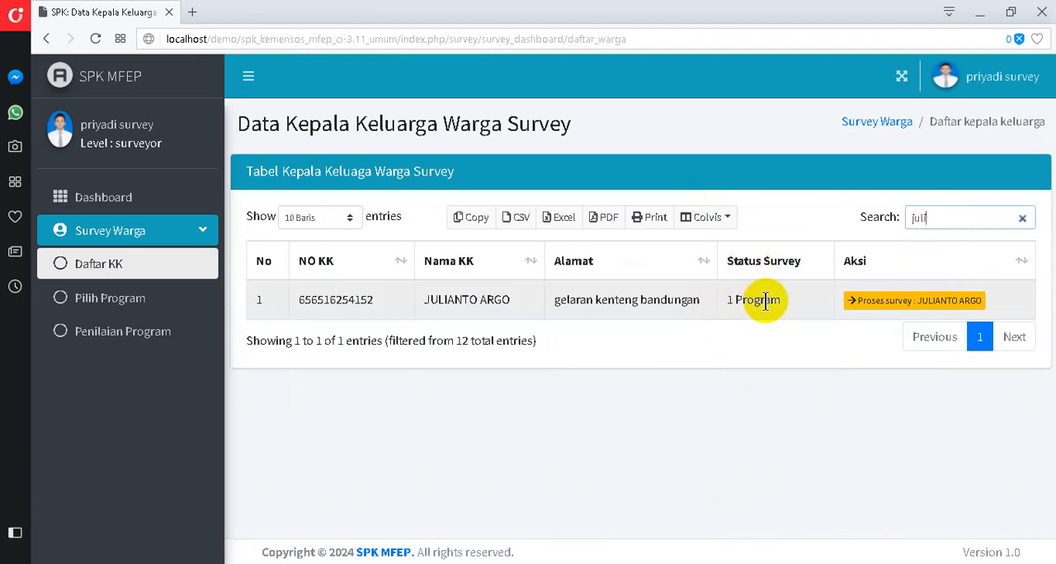
{"action": "left_click", "coordinate": [872, 300]}
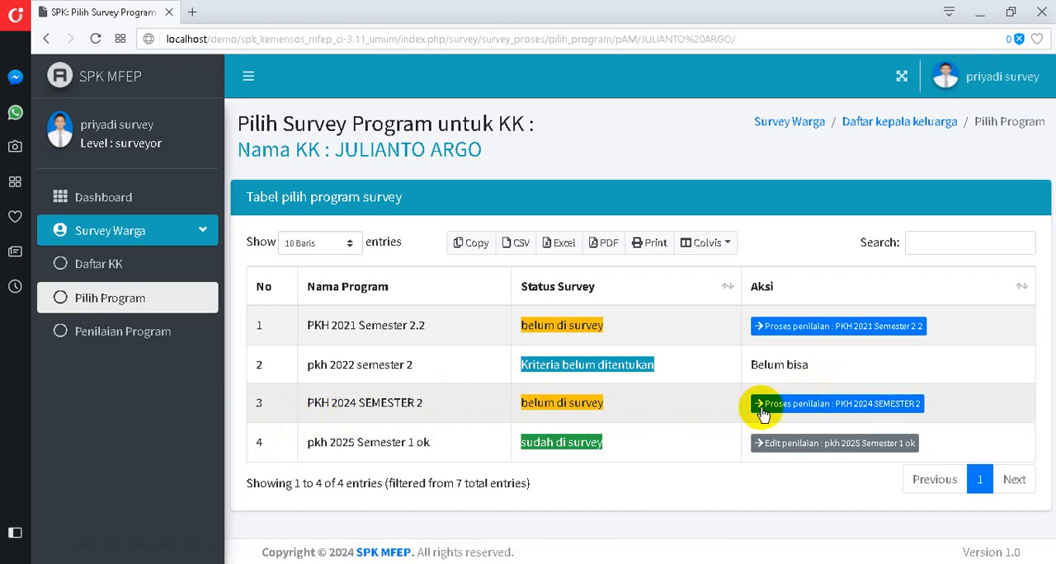
{"action": "left_click", "coordinate": [799, 404]}
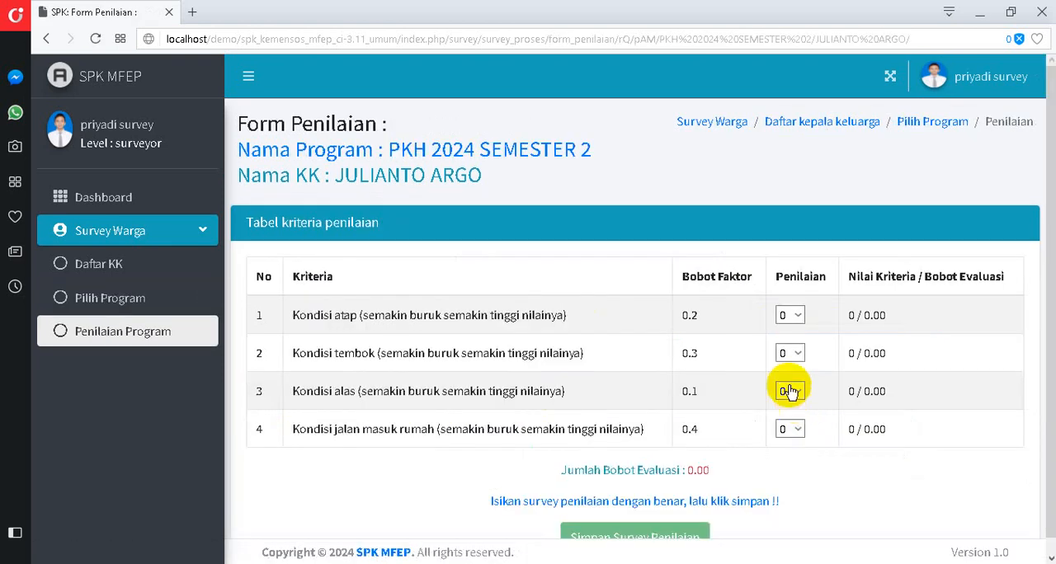
- Score Kondisi atap 3, Kondisi tembok 8, Kondisi alas 7 and Kondisi jalan masuk rumah 8, and save the PKH 2024 SEMESTER 2 assessment
{"action": "left_click", "coordinate": [777, 368]}
{"action": "left_click", "coordinate": [770, 437]}
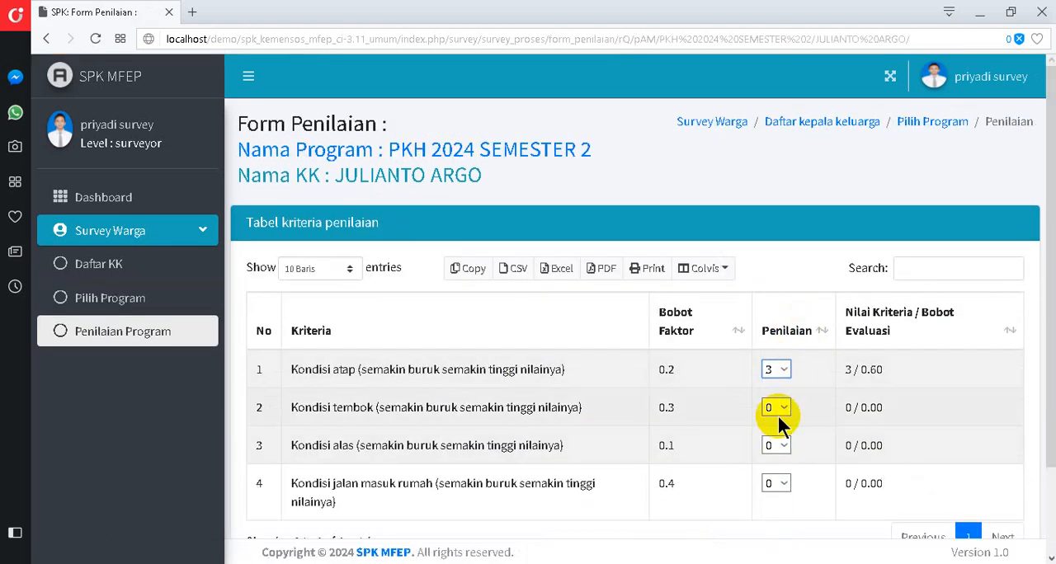
{"action": "left_click", "coordinate": [775, 407]}
{"action": "left_click", "coordinate": [776, 364]}
{"action": "left_click", "coordinate": [775, 445]}
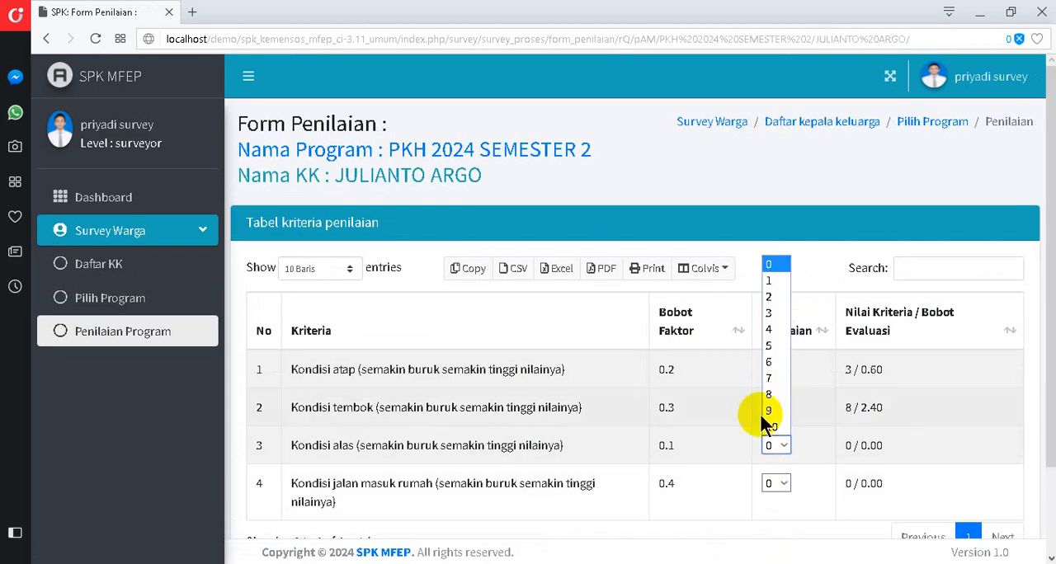
{"action": "left_click", "coordinate": [767, 378]}
{"action": "left_click", "coordinate": [782, 483]}
{"action": "left_click", "coordinate": [770, 433]}
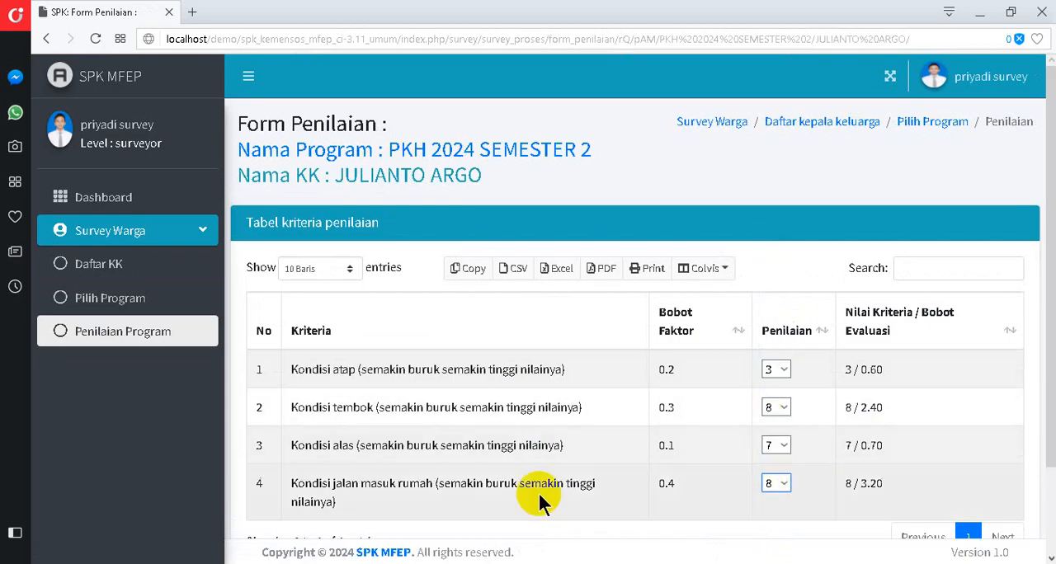
{"action": "scroll", "coordinate": [542, 495], "scroll_direction": "down", "scroll_amount": 2}
{"action": "left_click", "coordinate": [644, 522]}
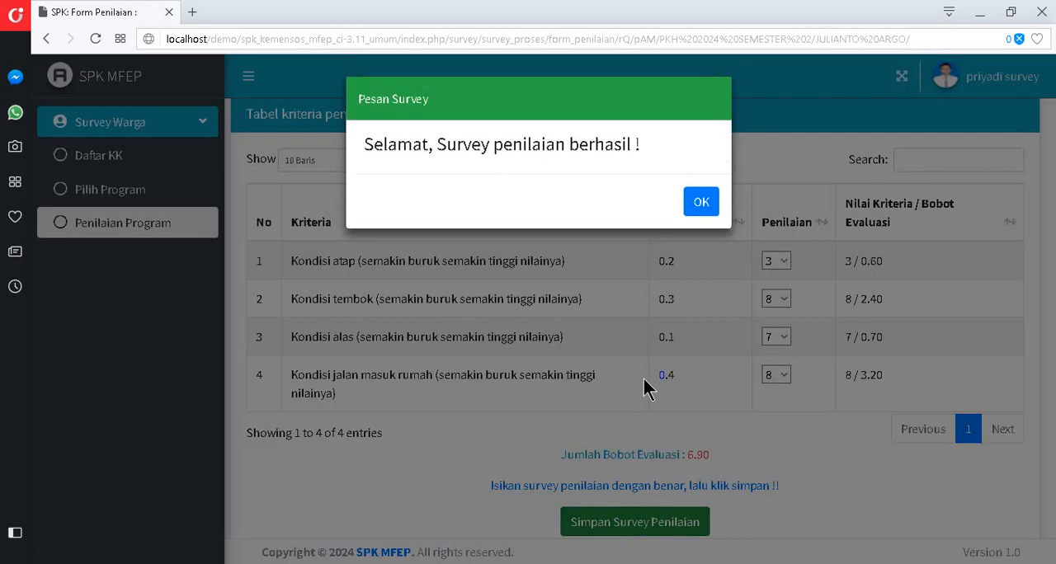
{"action": "left_click", "coordinate": [700, 201]}
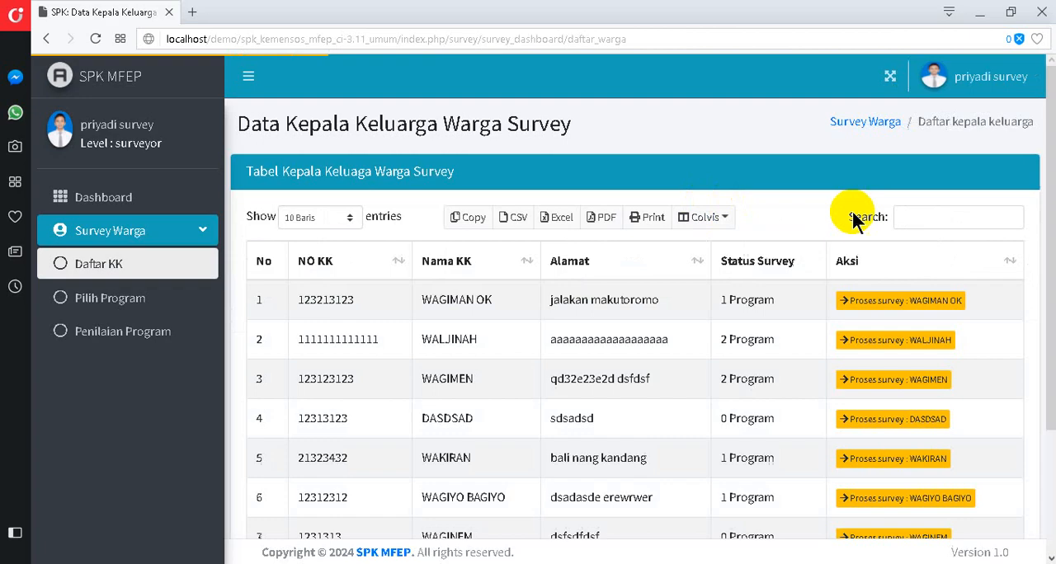
- Find the same household by name again and review the survey status of each of its programs
{"action": "left_click", "coordinate": [920, 216]}
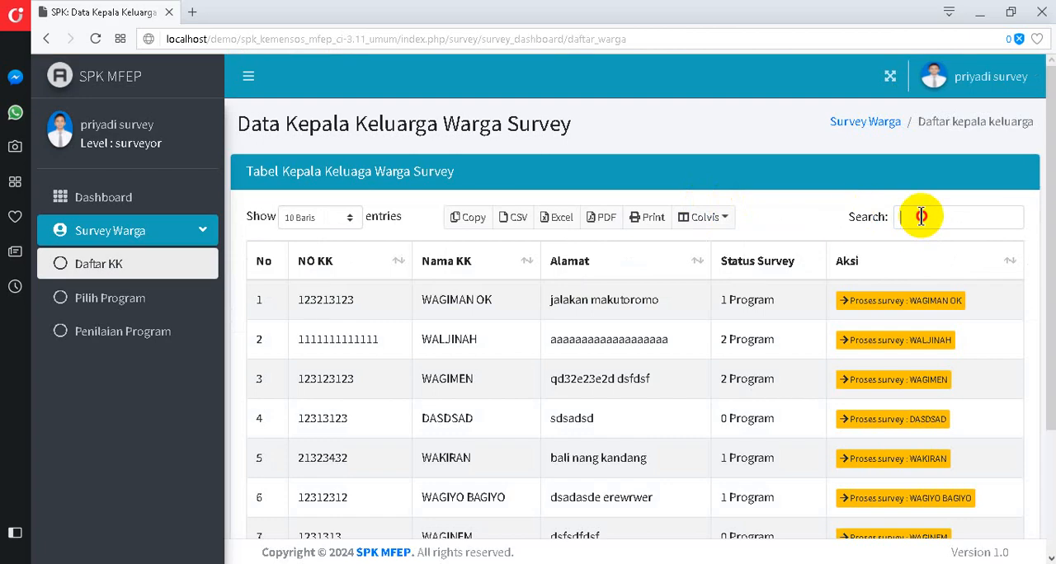
{"action": "type", "text": "juli"}
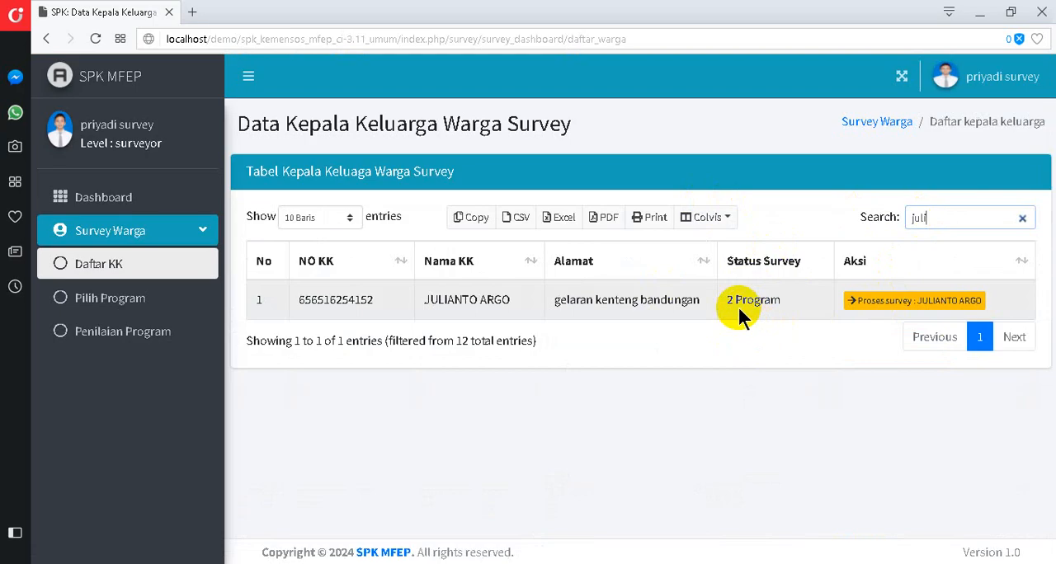
{"action": "left_click", "coordinate": [862, 302]}
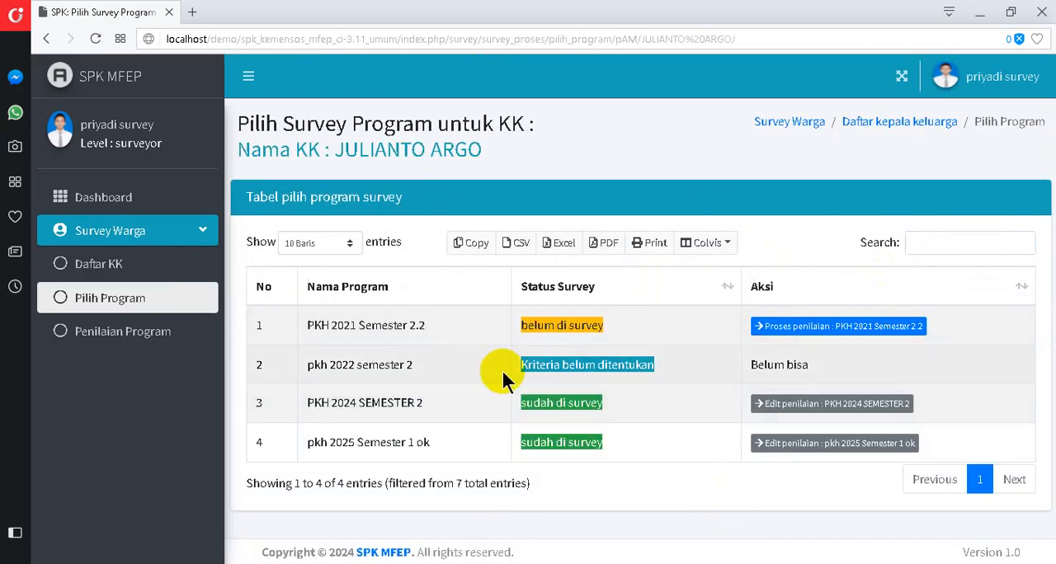
- Return to the household list and open the first household's assessment form for pkh 2025 Semester 1 ok
{"action": "left_click", "coordinate": [132, 266]}
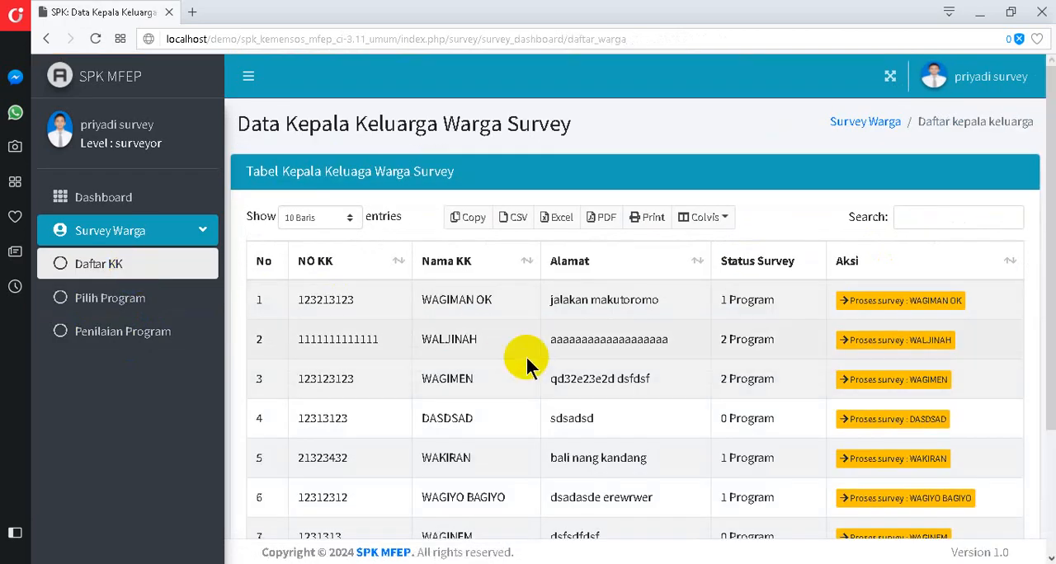
{"action": "scroll", "coordinate": [525, 355], "scroll_direction": "down", "scroll_amount": 3}
{"action": "scroll", "coordinate": [641, 349], "scroll_direction": "up", "scroll_amount": 3}
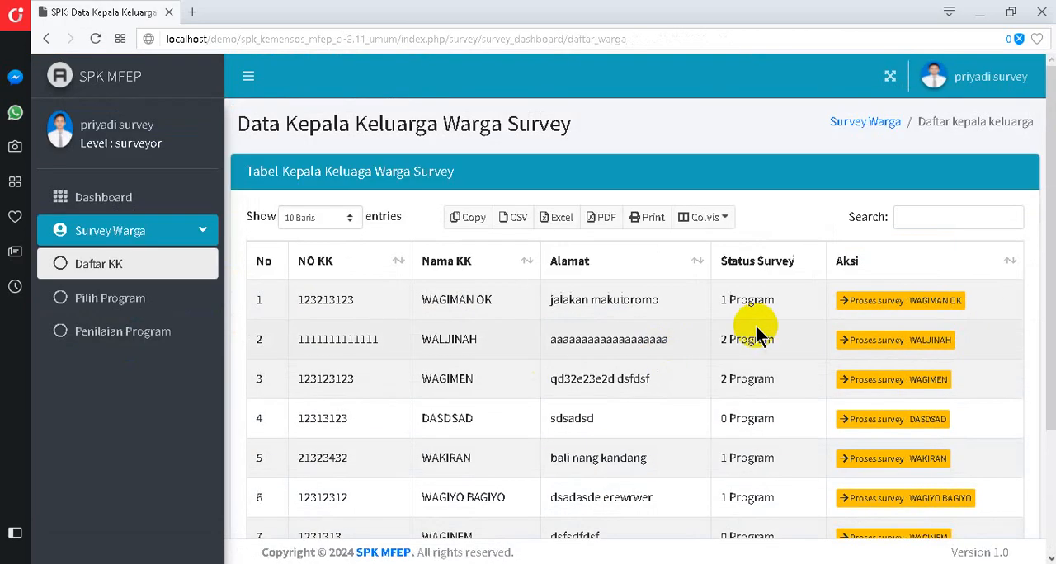
{"action": "left_click", "coordinate": [864, 305]}
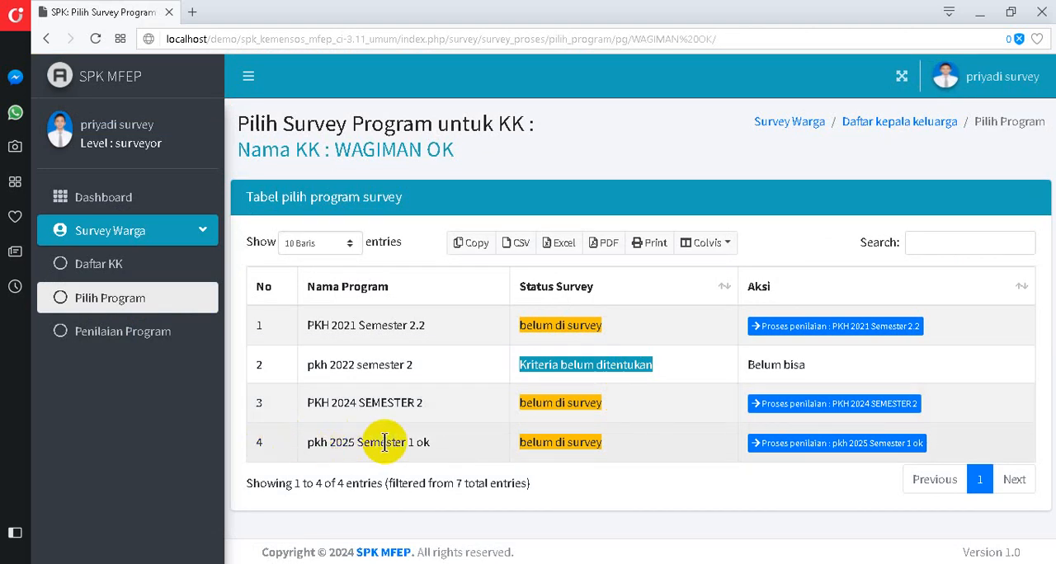
{"action": "left_click", "coordinate": [772, 448]}
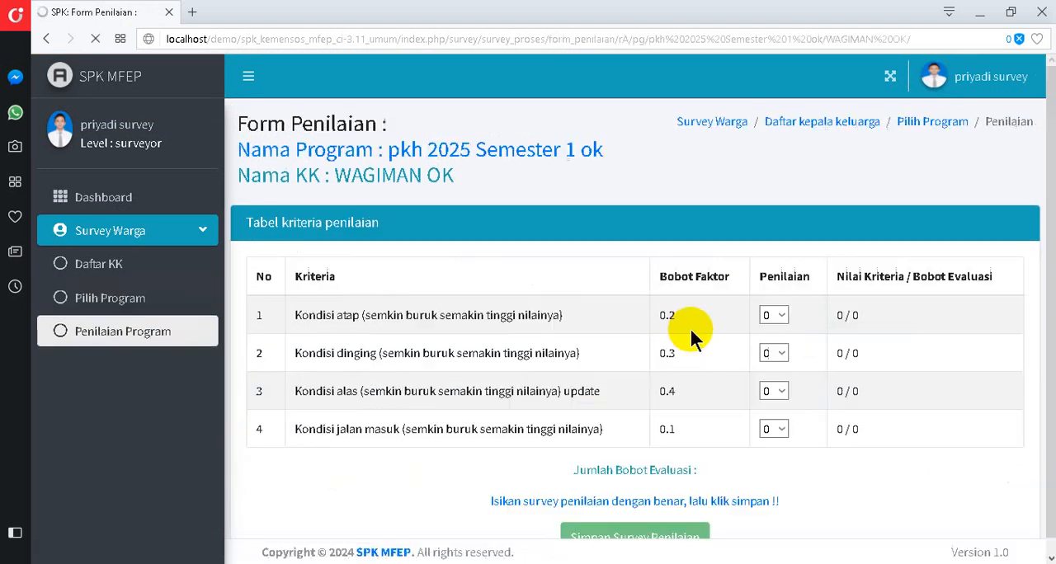
- Score Kondisi atap 3, Kondisi dinging 4, Kondisi alas 7 and Kondisi jalan masuk 7, and save the first household's assessment
{"action": "scroll", "coordinate": [725, 323], "scroll_direction": "down", "scroll_amount": 1}
{"action": "left_click", "coordinate": [763, 281]}
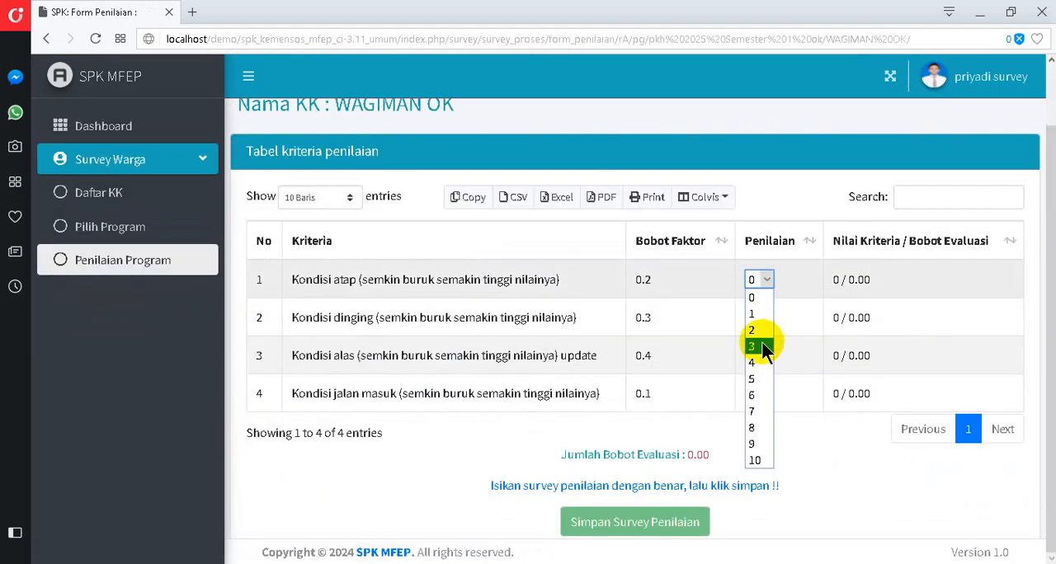
{"action": "left_click", "coordinate": [764, 347]}
{"action": "left_click", "coordinate": [759, 318]}
{"action": "left_click", "coordinate": [764, 401]}
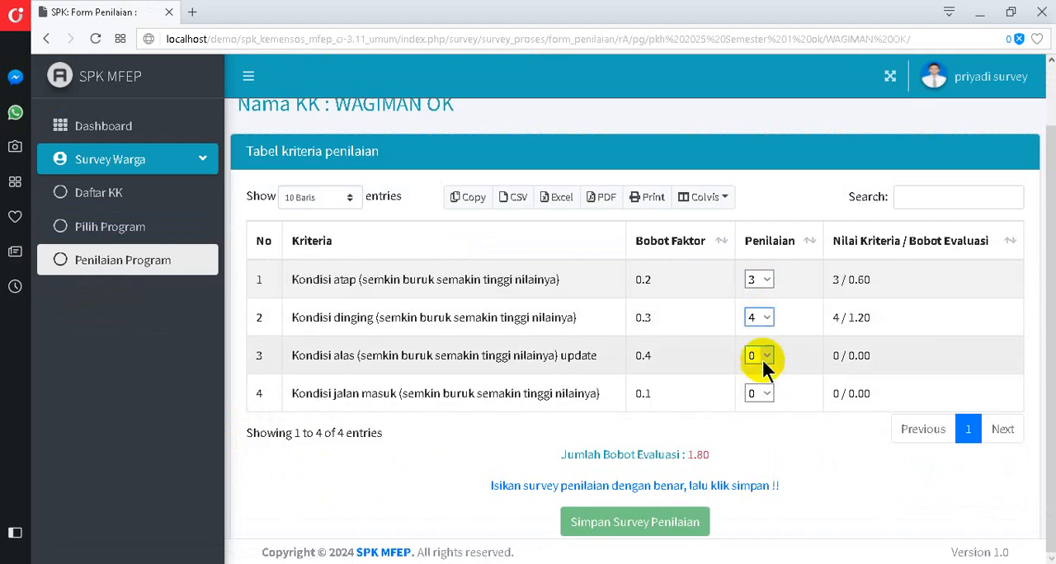
{"action": "left_click", "coordinate": [764, 367]}
{"action": "left_click", "coordinate": [771, 459]}
{"action": "left_click", "coordinate": [759, 395]}
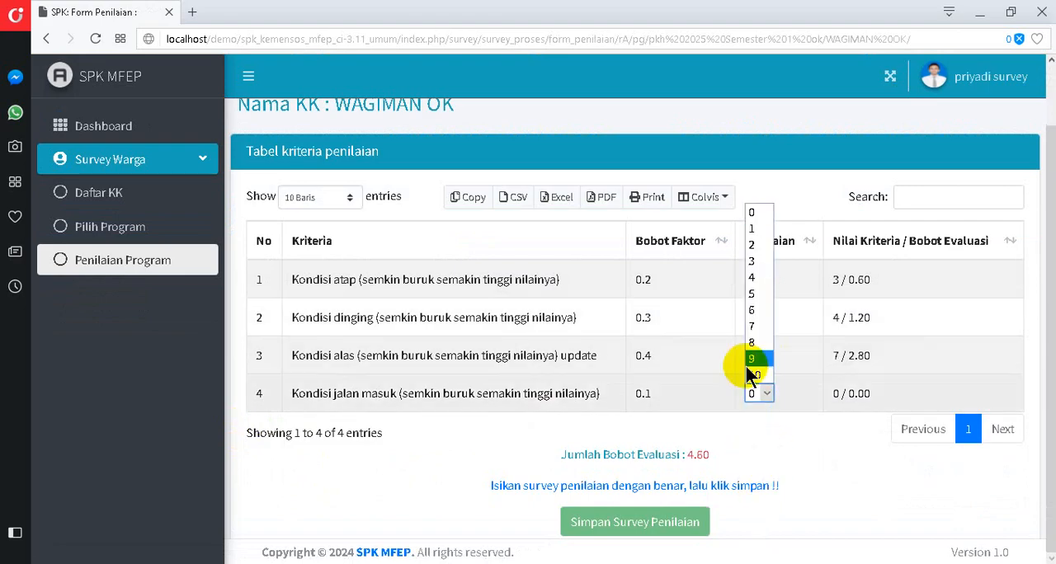
{"action": "left_click", "coordinate": [754, 330]}
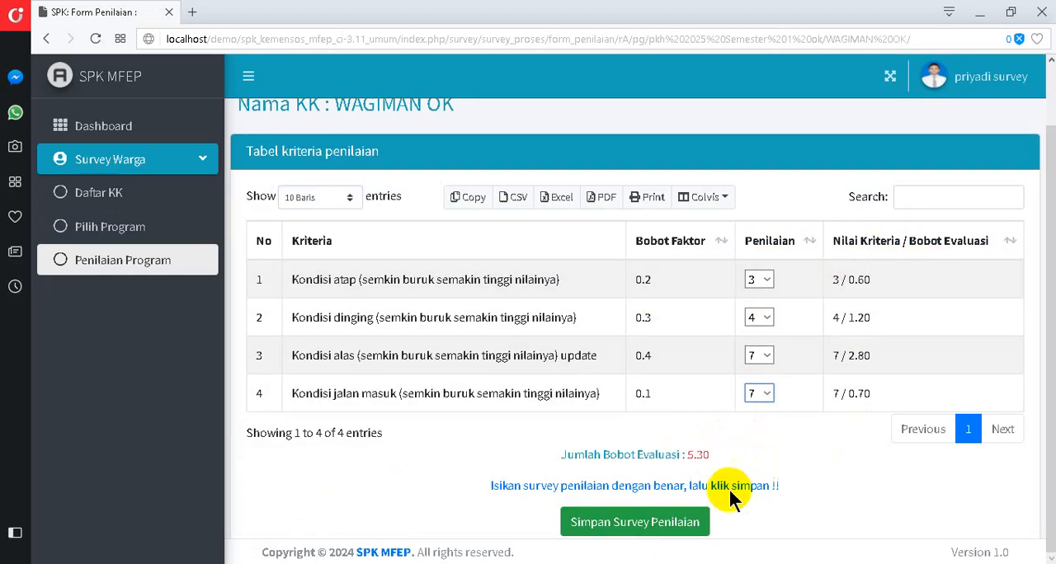
{"action": "left_click", "coordinate": [673, 522]}
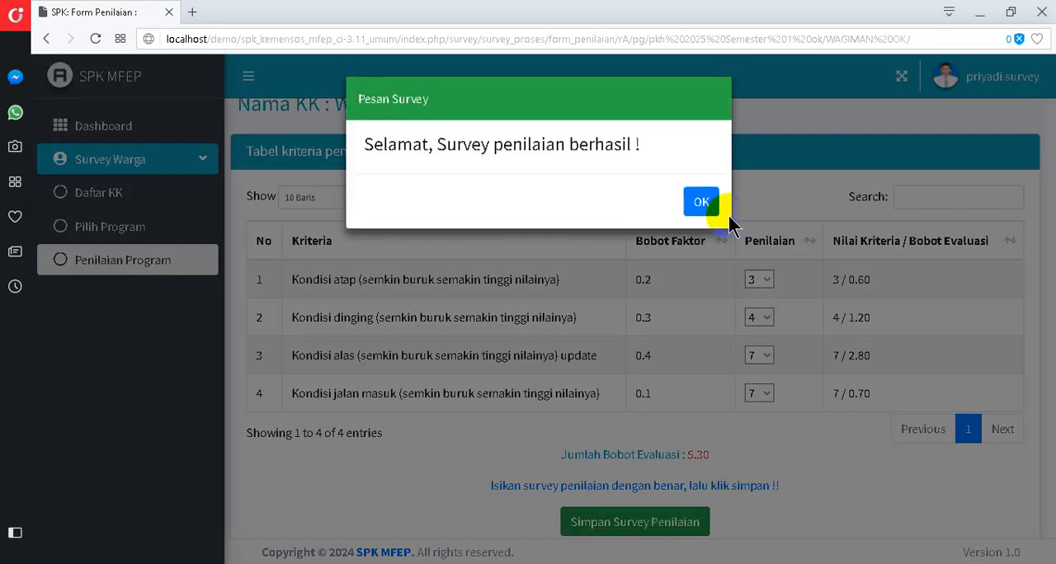
{"action": "left_click", "coordinate": [701, 203]}
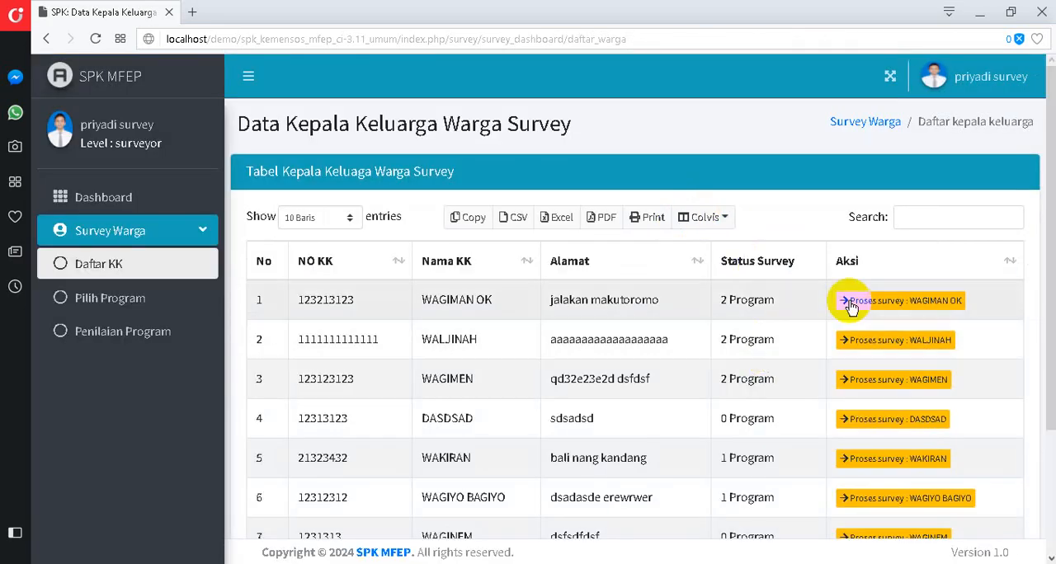
- Review the Status Survey values across the household list, including its second page
{"action": "scroll", "coordinate": [740, 373], "scroll_direction": "down", "scroll_amount": 3}
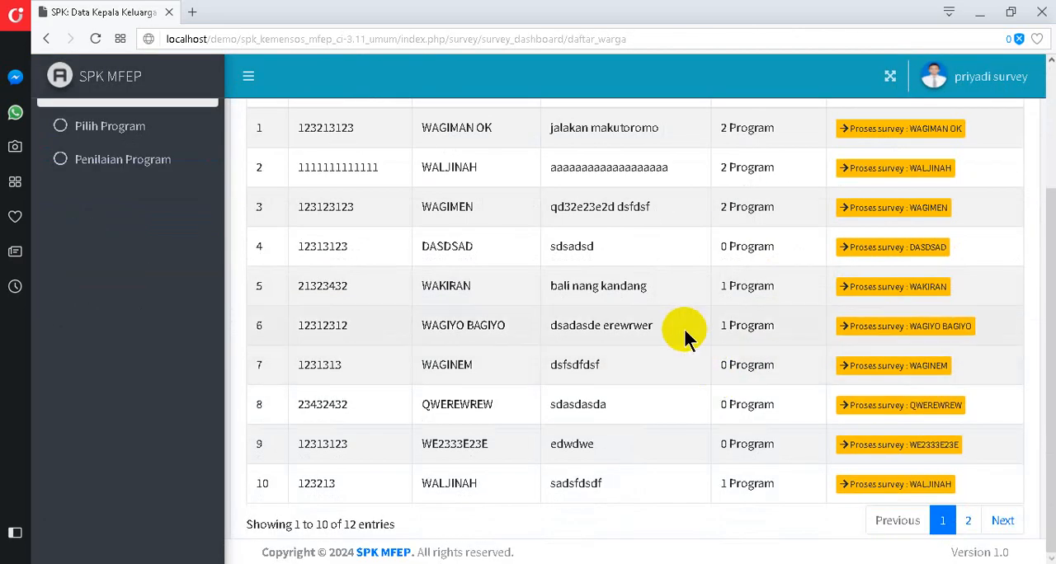
{"action": "scroll", "coordinate": [702, 218], "scroll_direction": "up", "scroll_amount": 3}
{"action": "scroll", "coordinate": [841, 347], "scroll_direction": "down", "scroll_amount": 3}
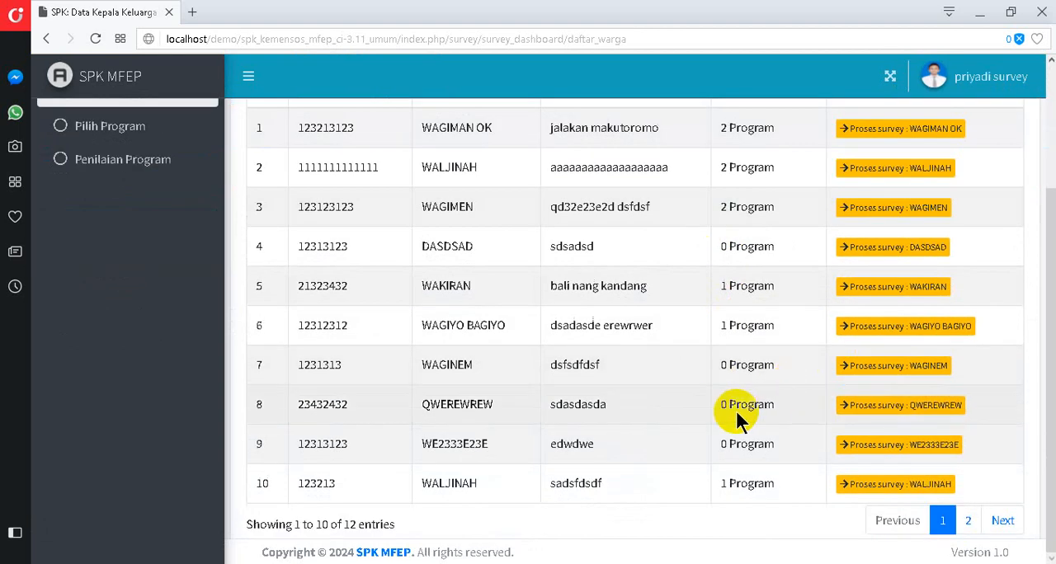
{"action": "left_click", "coordinate": [973, 520]}
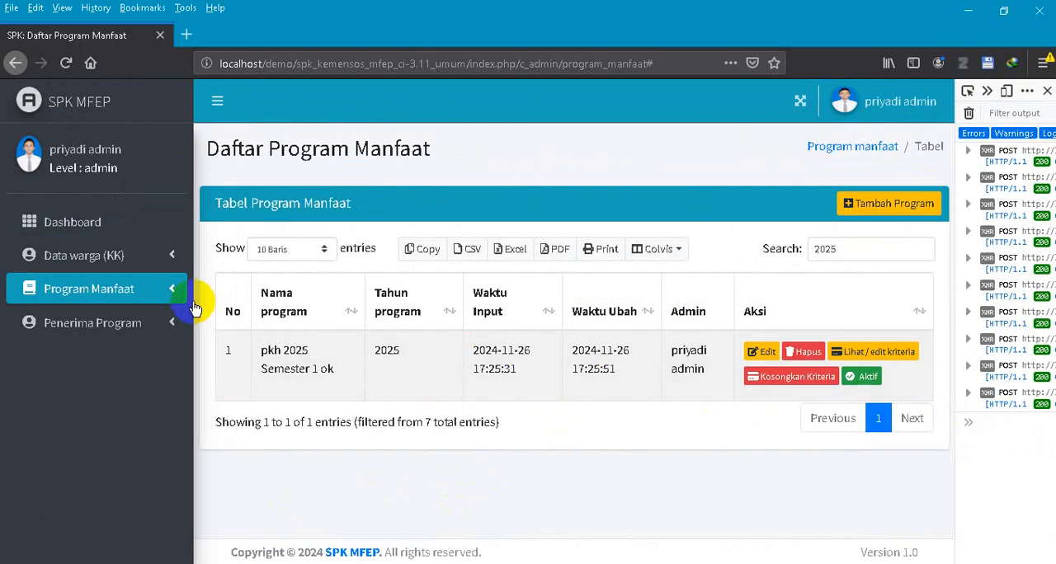
- Switch to the admin session in Firefox and open Penentuan Penerima to check the candidate counts for pkh 2025 Semester 1 ok
{"action": "left_click", "coordinate": [145, 307]}
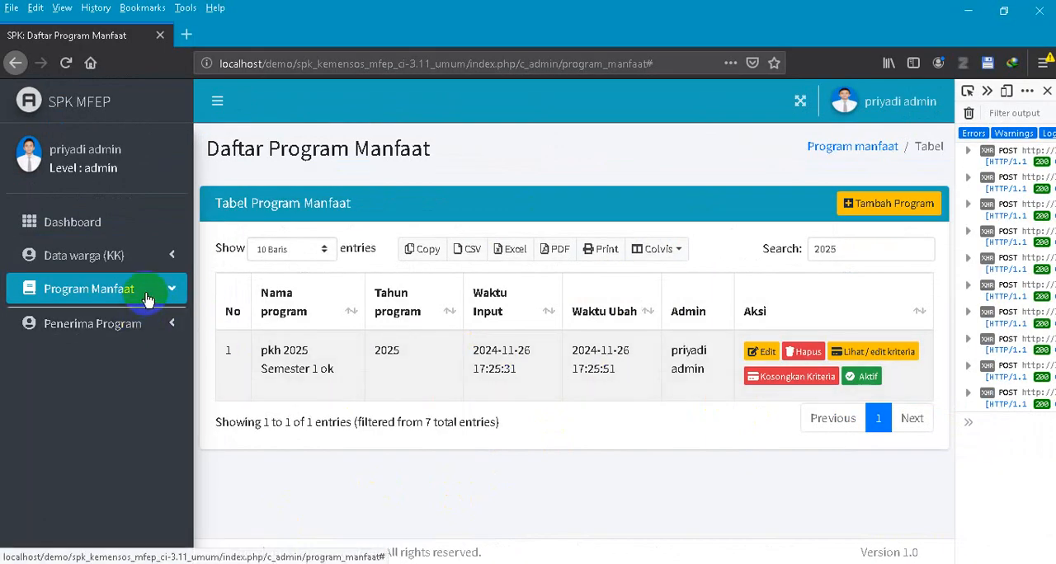
{"action": "left_click", "coordinate": [142, 456]}
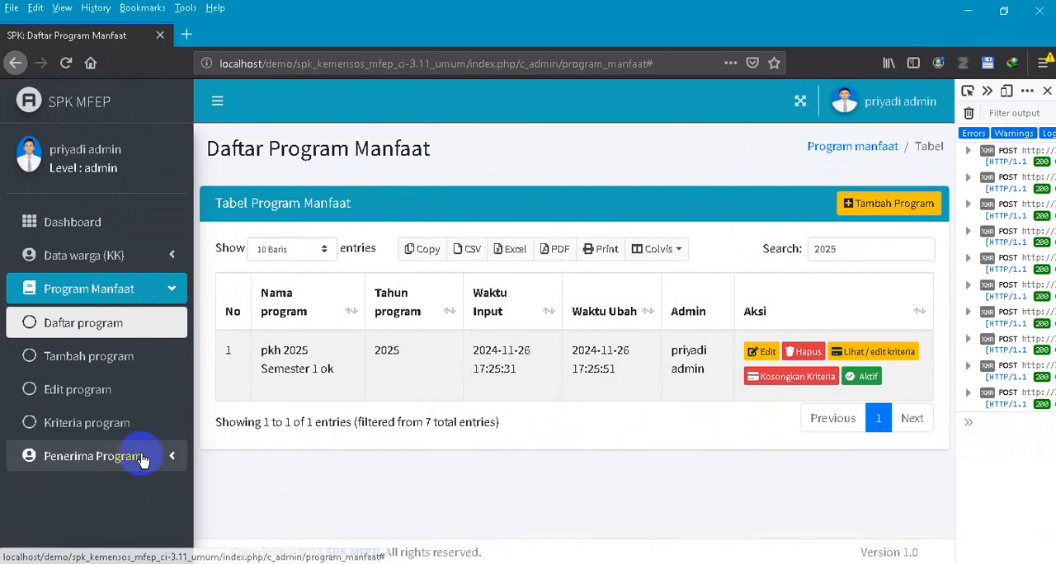
{"action": "left_click", "coordinate": [110, 490]}
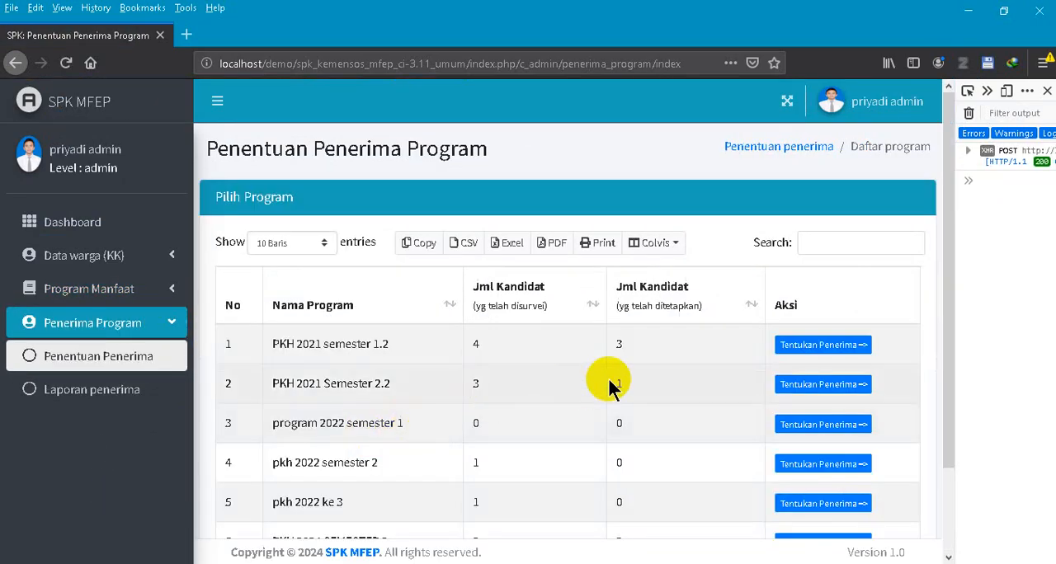
{"action": "scroll", "coordinate": [627, 371], "scroll_direction": "down", "scroll_amount": 2}
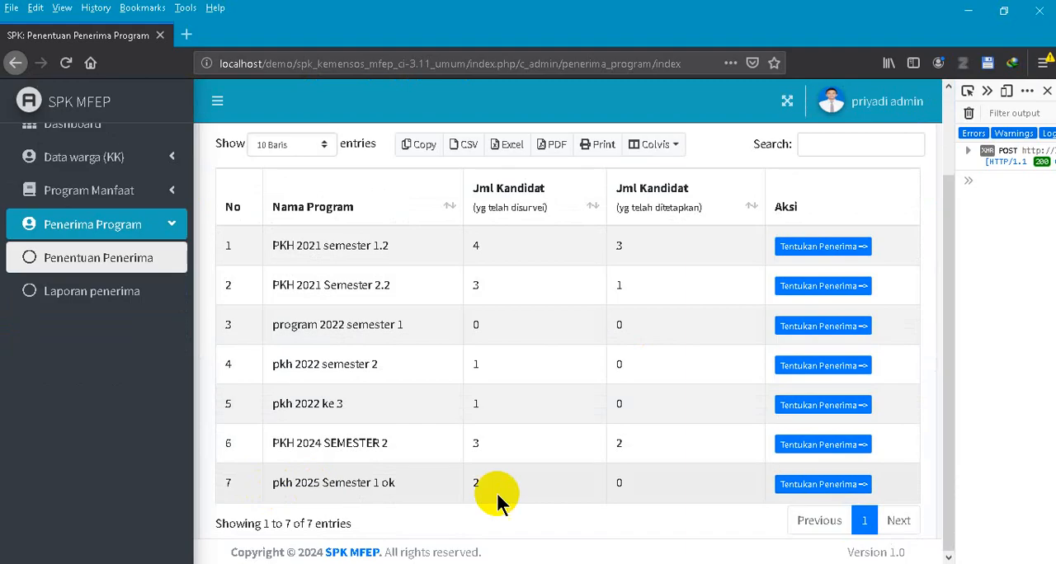
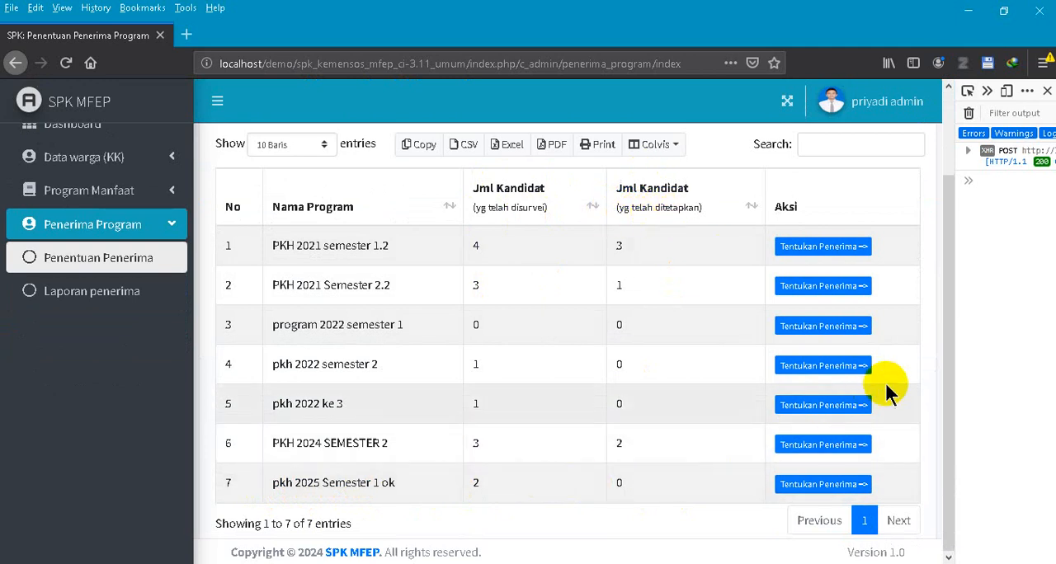
- Open the candidate list for pkh 2025 Semester 1 ok, close the developer tools and designate the first candidate as recipient
{"action": "left_click", "coordinate": [824, 488]}
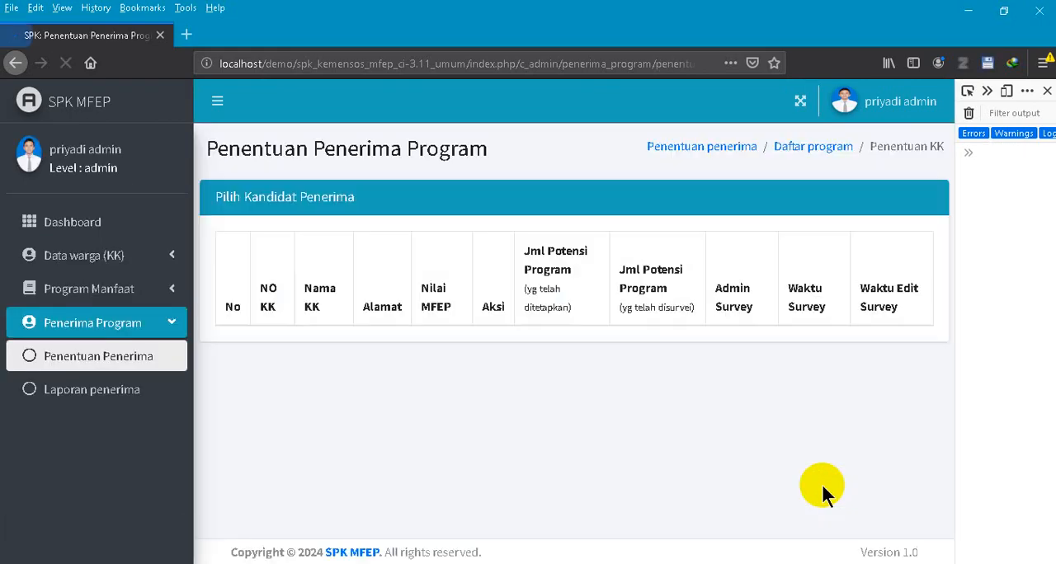
{"action": "scroll", "coordinate": [606, 416], "scroll_direction": "down", "scroll_amount": 1}
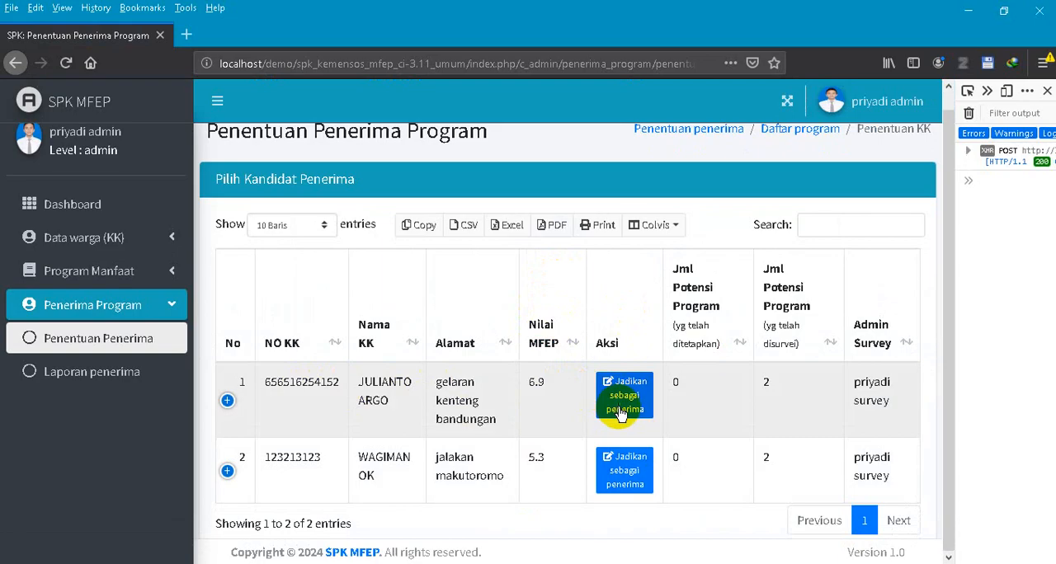
{"action": "left_click", "coordinate": [1048, 93]}
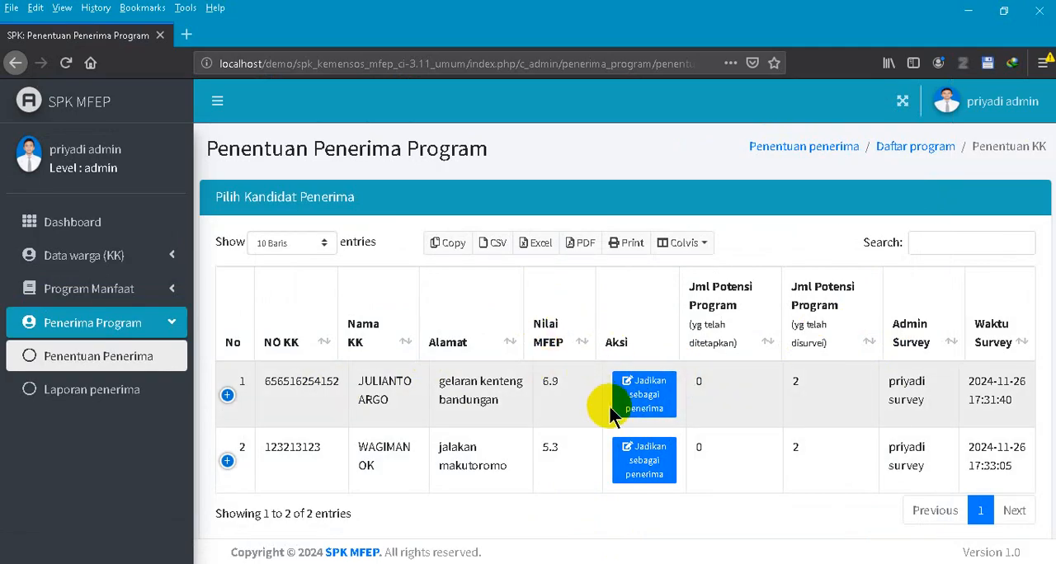
{"action": "left_click", "coordinate": [624, 472]}
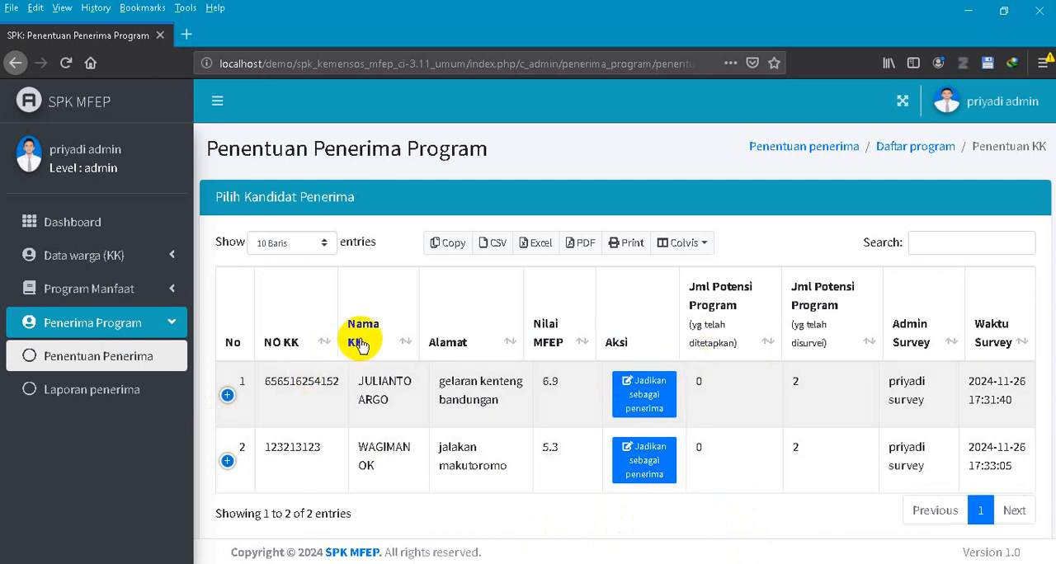
{"action": "left_click", "coordinate": [641, 391]}
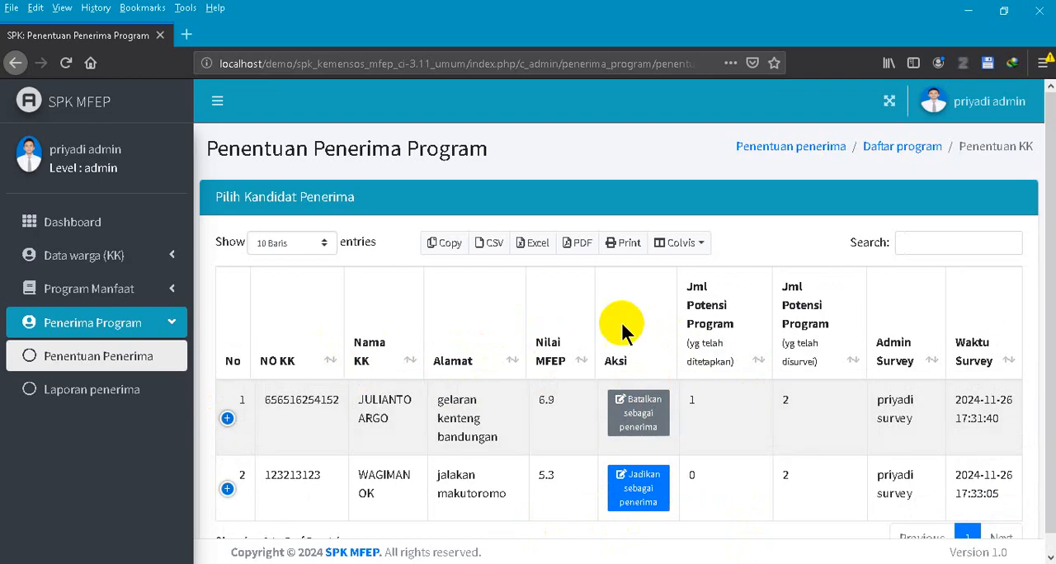
{"action": "scroll", "coordinate": [745, 259], "scroll_direction": "down", "scroll_amount": 1}
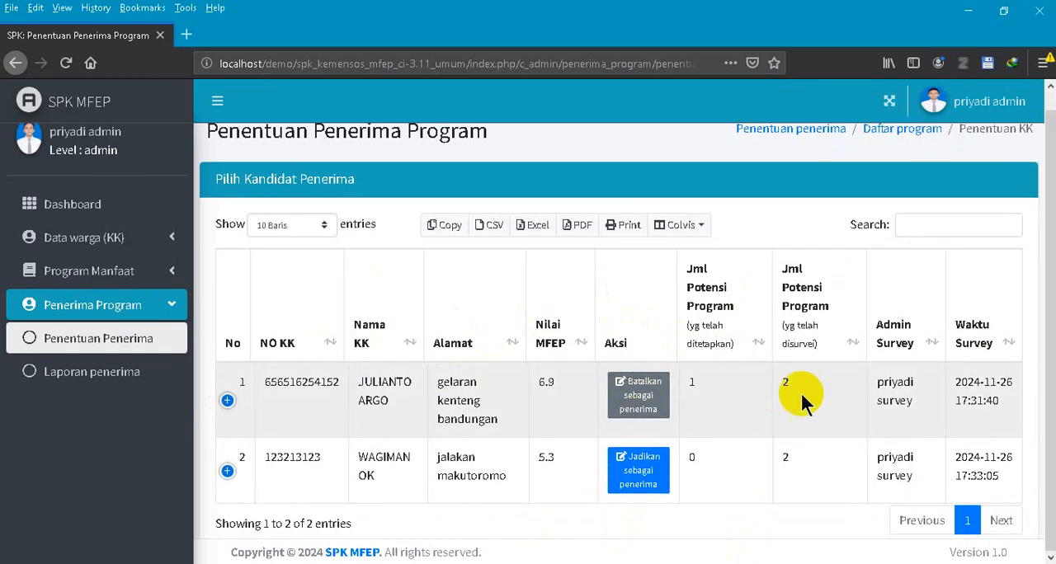
- Open Laporan Penerima and view the program report for pkh 2025 Semester 1 ok
{"action": "left_click", "coordinate": [98, 380]}
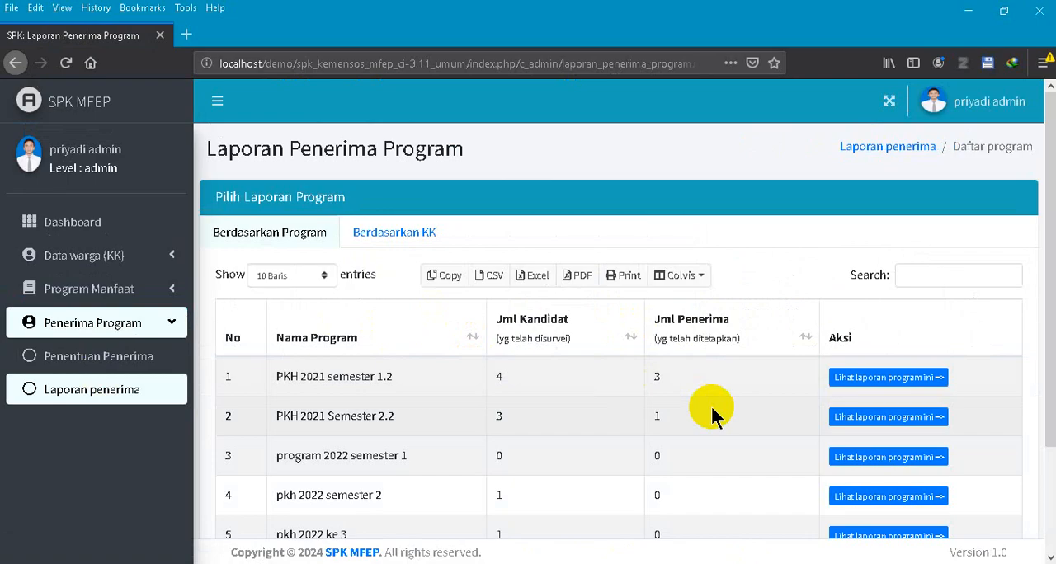
{"action": "scroll", "coordinate": [306, 189], "scroll_direction": "down", "scroll_amount": 3}
{"action": "scroll", "coordinate": [322, 273], "scroll_direction": "up", "scroll_amount": 3}
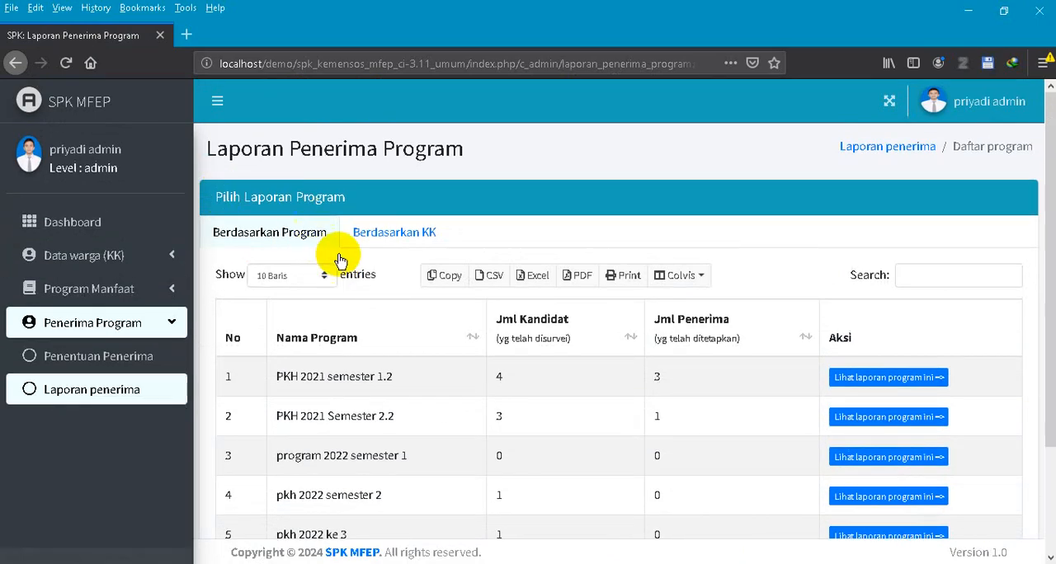
{"action": "scroll", "coordinate": [445, 288], "scroll_direction": "down", "scroll_amount": 3}
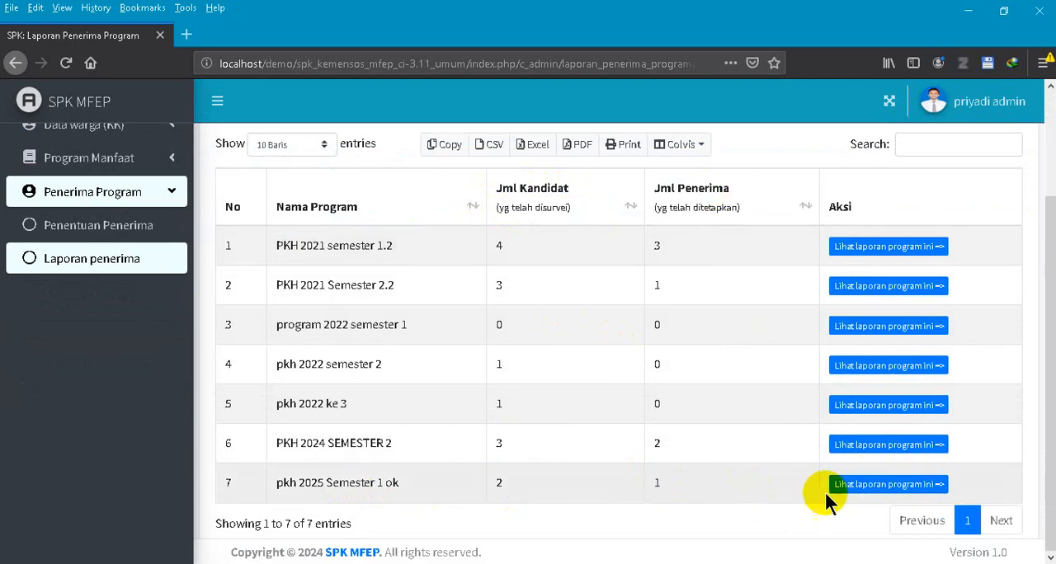
{"action": "left_click", "coordinate": [866, 490]}
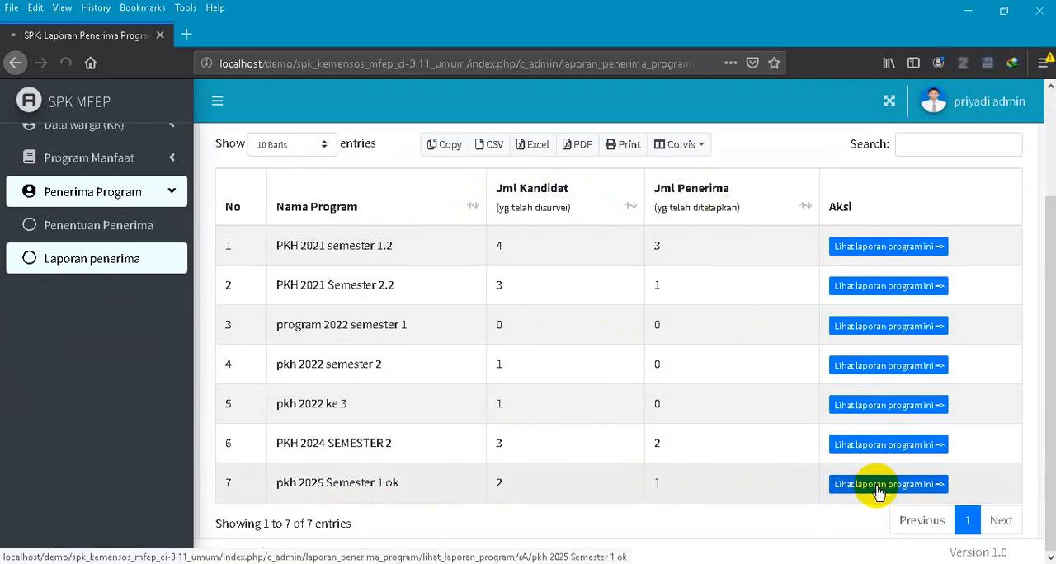
- Review the Daftar Penerima and Daftar Kandidat Penerima lists in the pkh 2025 Semester 1 ok report
{"action": "scroll", "coordinate": [681, 336], "scroll_direction": "down", "scroll_amount": 3}
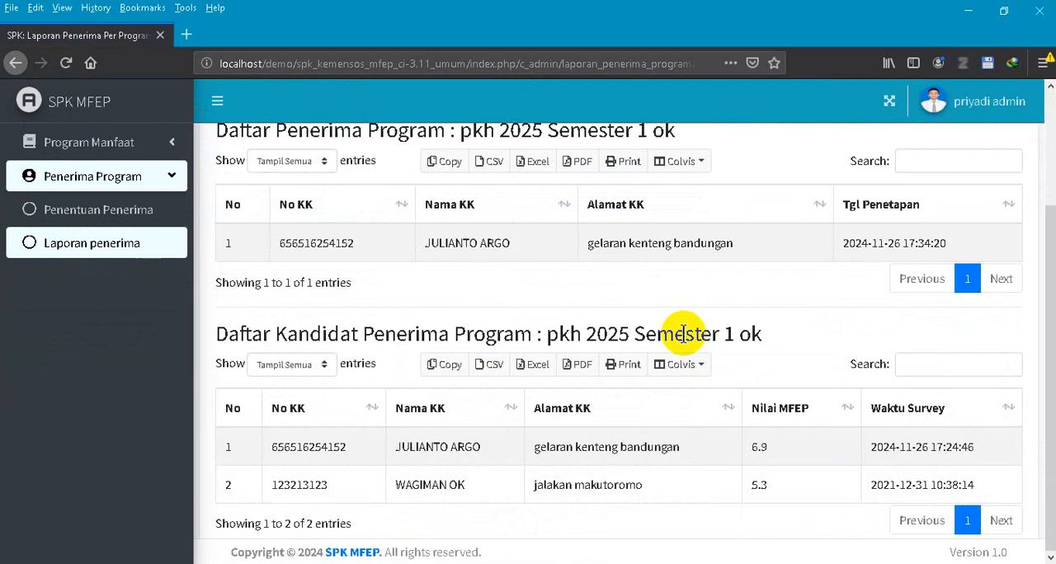
{"action": "scroll", "coordinate": [310, 277], "scroll_direction": "up", "scroll_amount": 4}
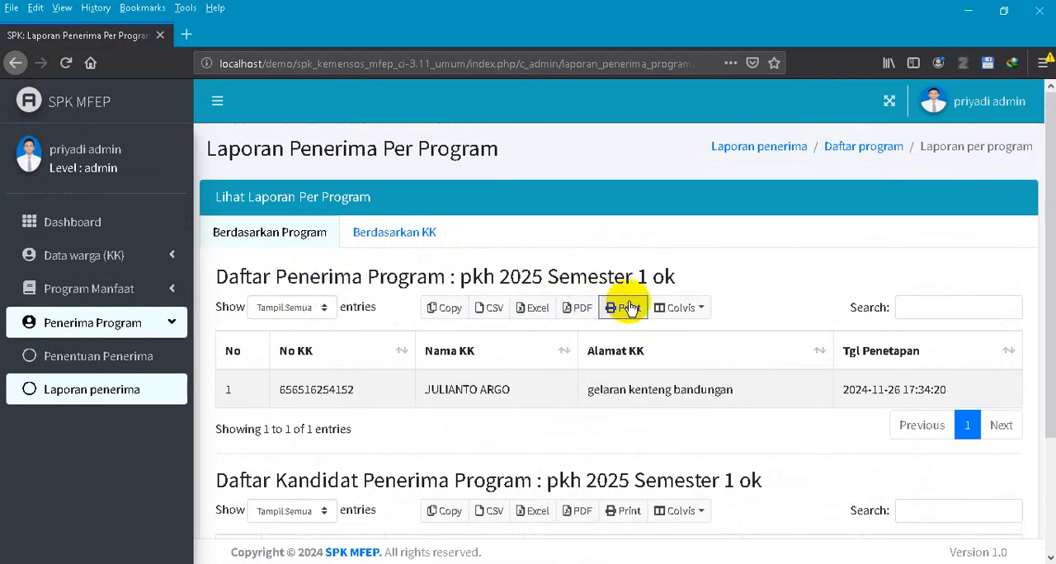
{"action": "scroll", "coordinate": [578, 271], "scroll_direction": "down", "scroll_amount": 4}
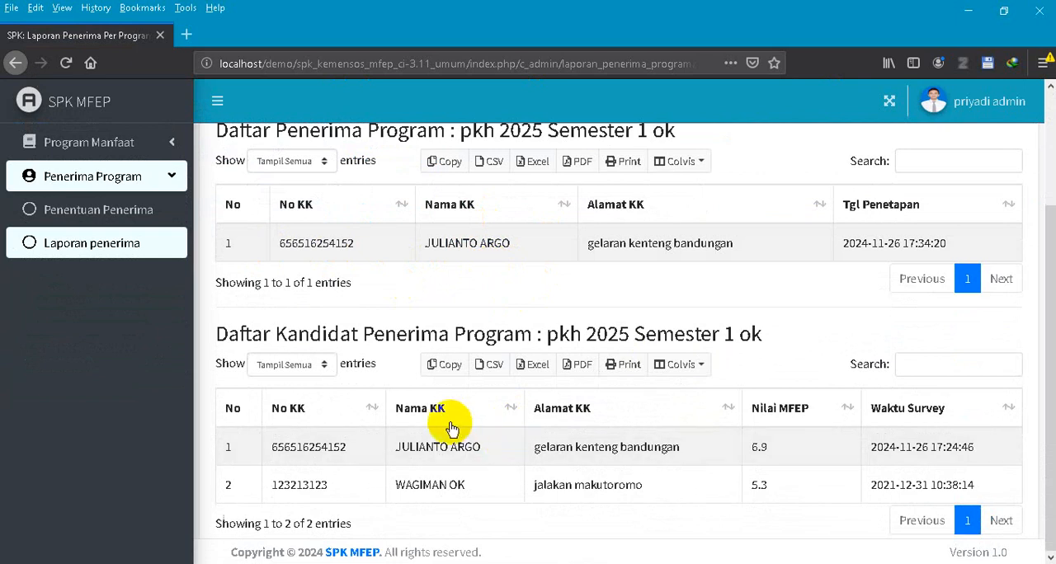
{"action": "scroll", "coordinate": [601, 271], "scroll_direction": "up", "scroll_amount": 4}
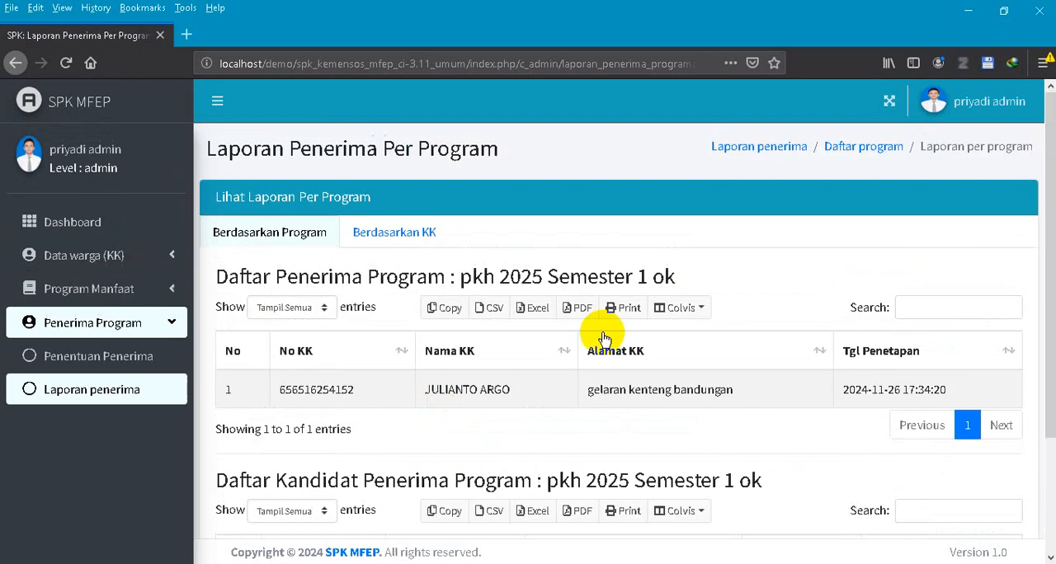
{"action": "scroll", "coordinate": [484, 291], "scroll_direction": "down", "scroll_amount": 4}
{"action": "scroll", "coordinate": [547, 405], "scroll_direction": "up", "scroll_amount": 5}
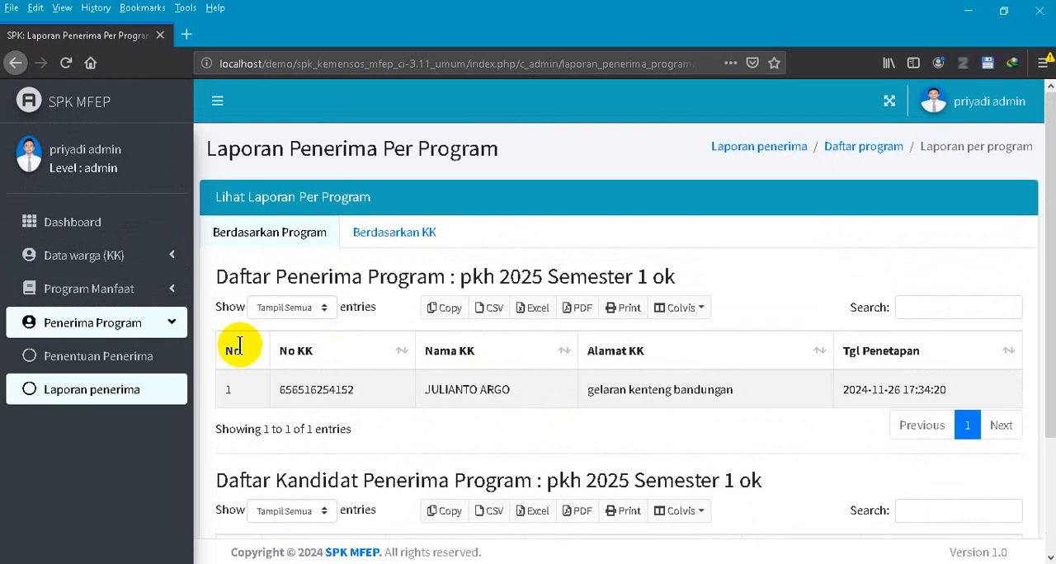
- Return to Penentuan Penerima and check the candidates' recipient status for pkh 2025 Semester 1 ok
{"action": "left_click", "coordinate": [137, 343]}
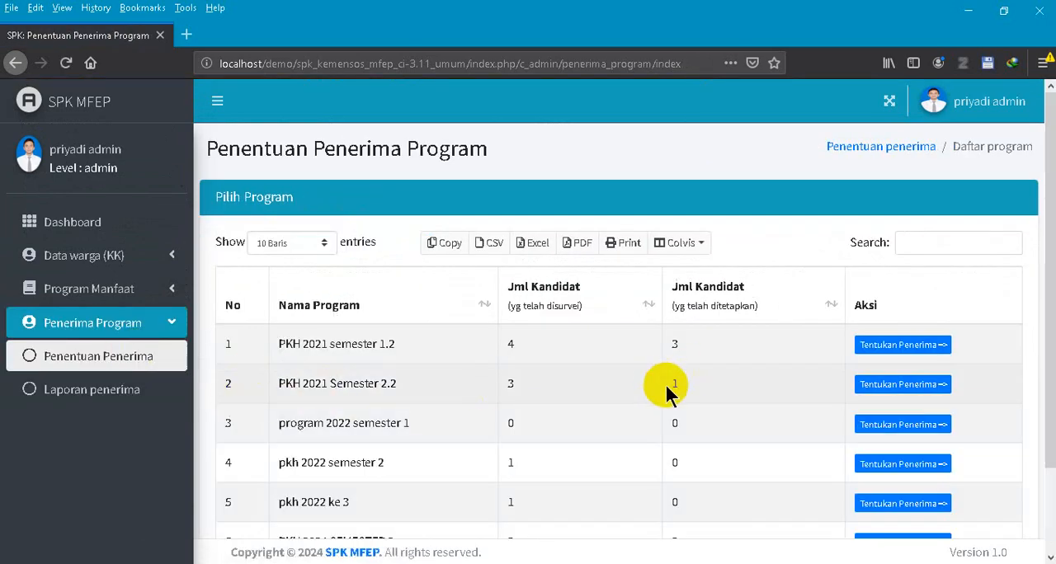
{"action": "scroll", "coordinate": [664, 371], "scroll_direction": "down", "scroll_amount": 2}
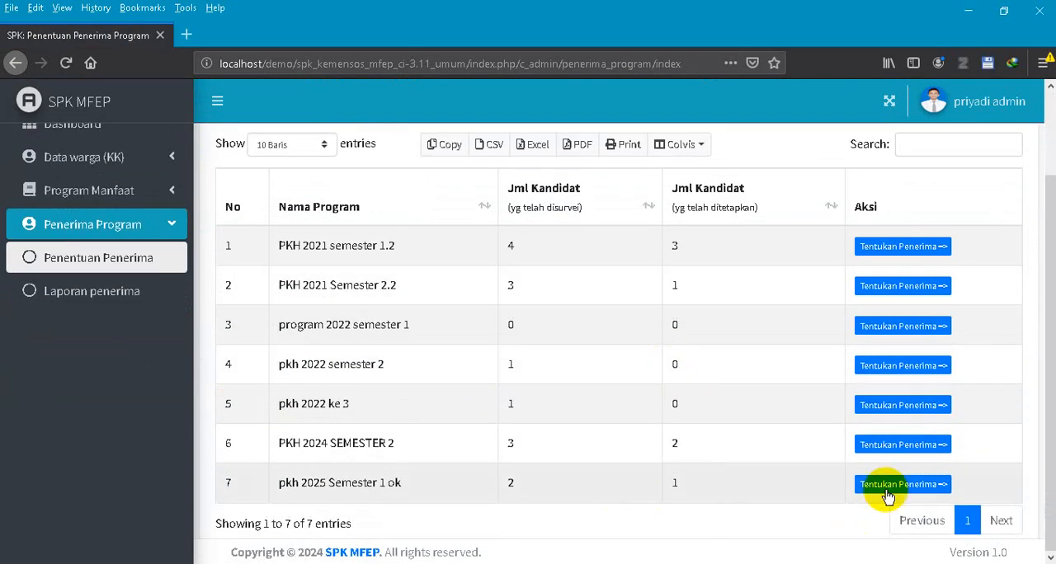
{"action": "left_click", "coordinate": [889, 489]}
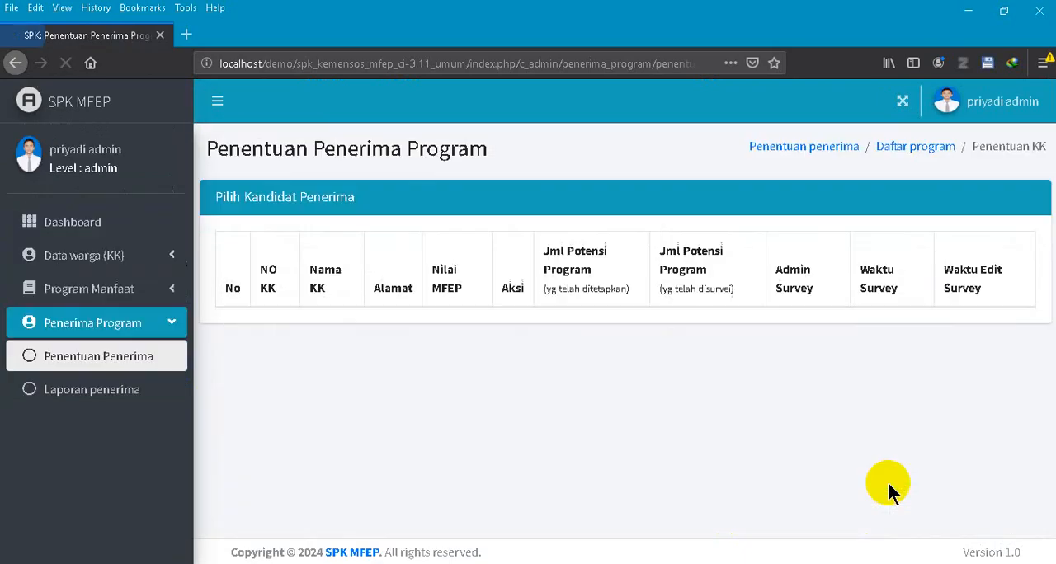
{"action": "scroll", "coordinate": [615, 383], "scroll_direction": "down", "scroll_amount": 1}
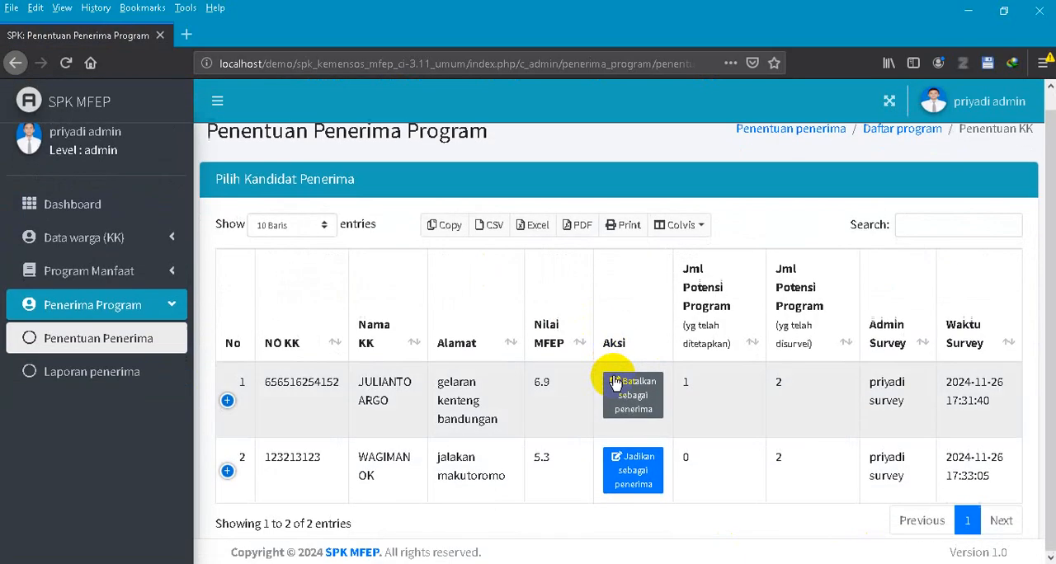
- Open the recipient report by household (Berdasarkan KK) and review each household's Jml disurvey and Jml ditetapkan counts
{"action": "left_click", "coordinate": [33, 371]}
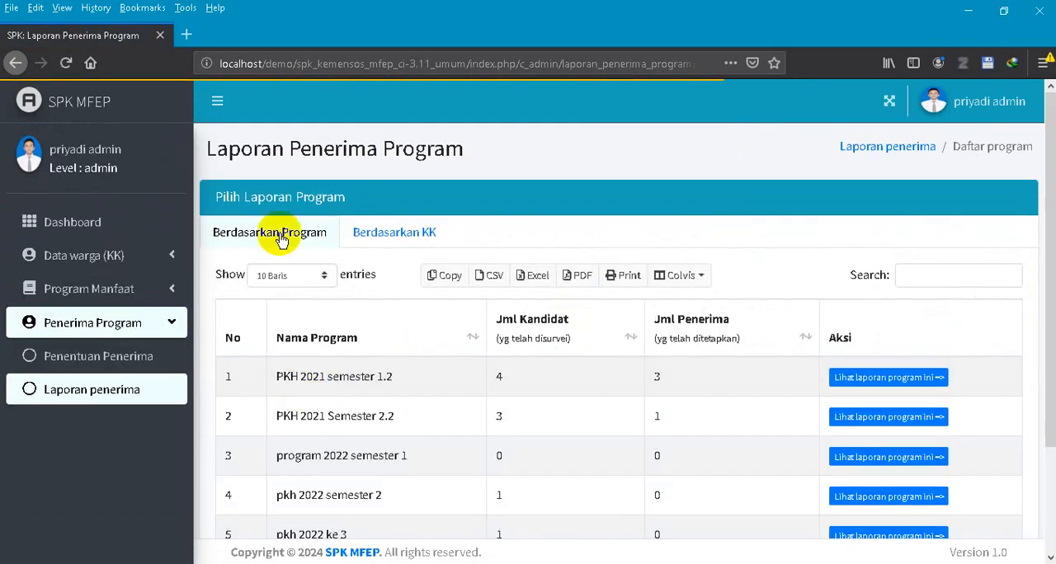
{"action": "left_click", "coordinate": [400, 239]}
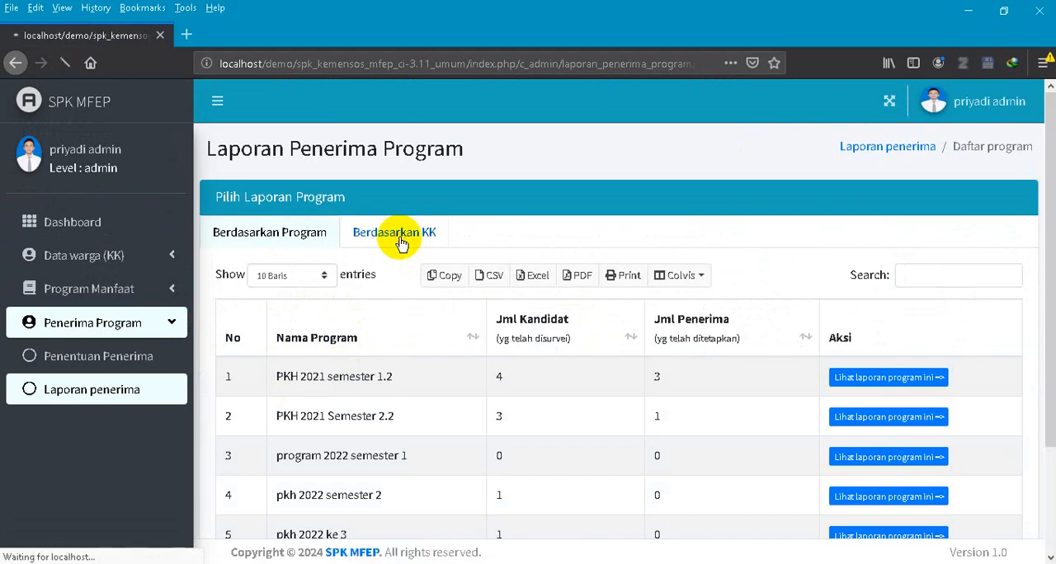
{"action": "scroll", "coordinate": [561, 309], "scroll_direction": "down", "scroll_amount": 2}
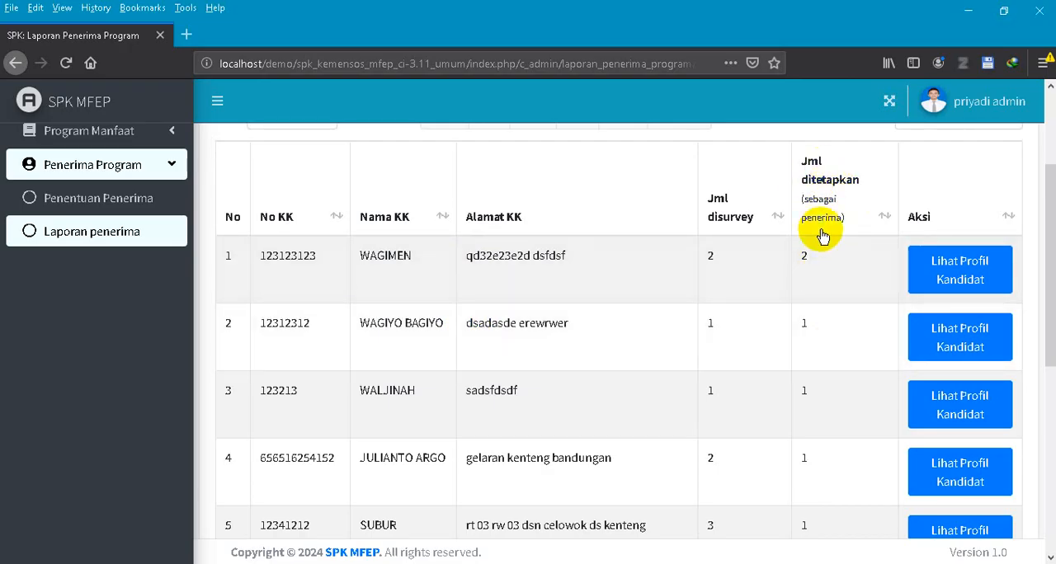
{"action": "scroll", "coordinate": [594, 346], "scroll_direction": "up", "scroll_amount": 3}
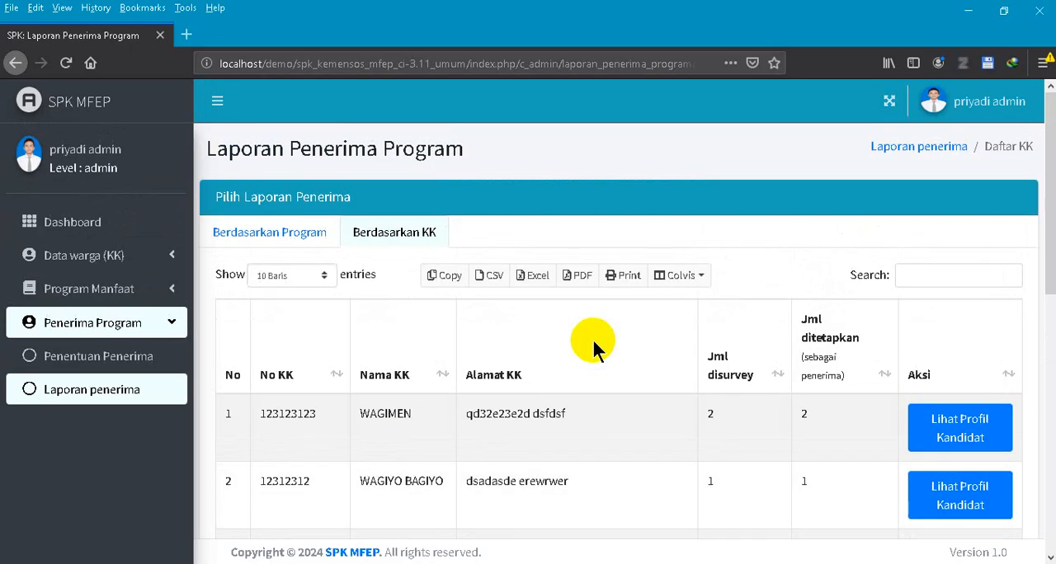
{"action": "scroll", "coordinate": [593, 347], "scroll_direction": "down", "scroll_amount": 3}
{"action": "scroll", "coordinate": [594, 347], "scroll_direction": "up", "scroll_amount": 3}
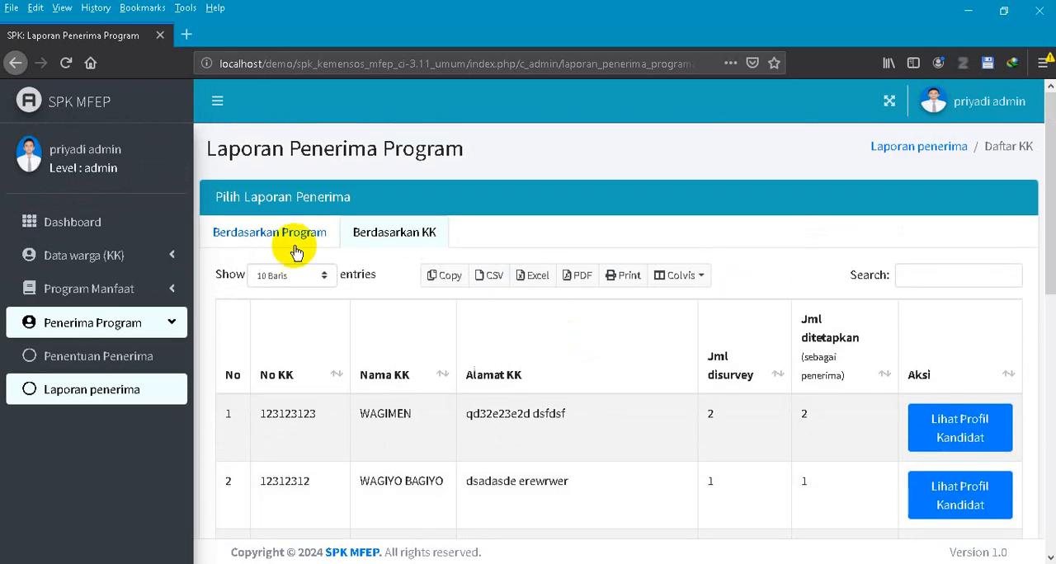
- Reopen the Penentuan Penerima candidate list for pkh 2025 Semester 1 ok and examine the Nilai MFEP scores
{"action": "left_click", "coordinate": [150, 355]}
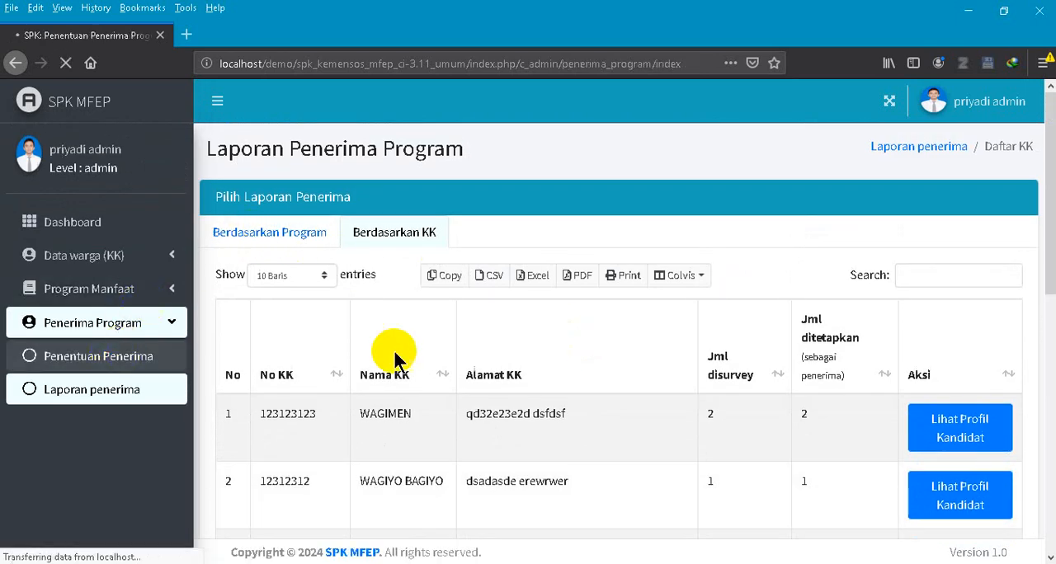
{"action": "scroll", "coordinate": [693, 404], "scroll_direction": "down", "scroll_amount": 2}
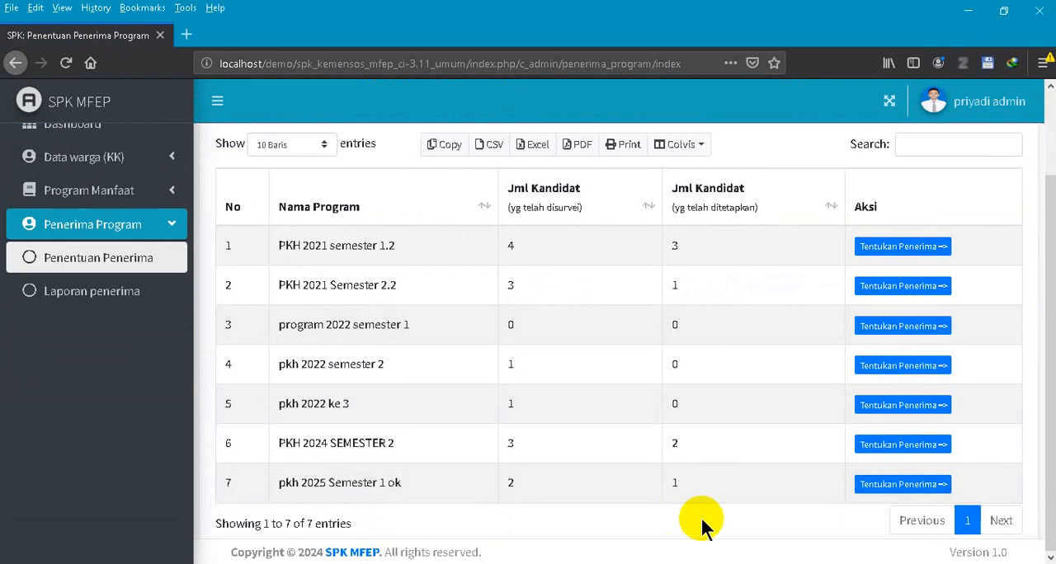
{"action": "left_click", "coordinate": [905, 484]}
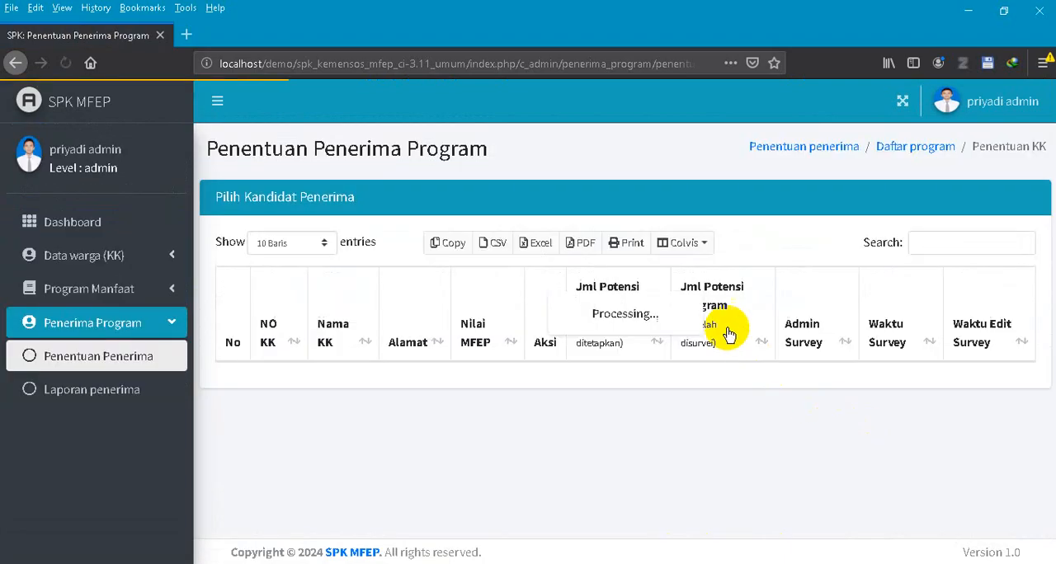
{"action": "scroll", "coordinate": [670, 366], "scroll_direction": "down", "scroll_amount": 1}
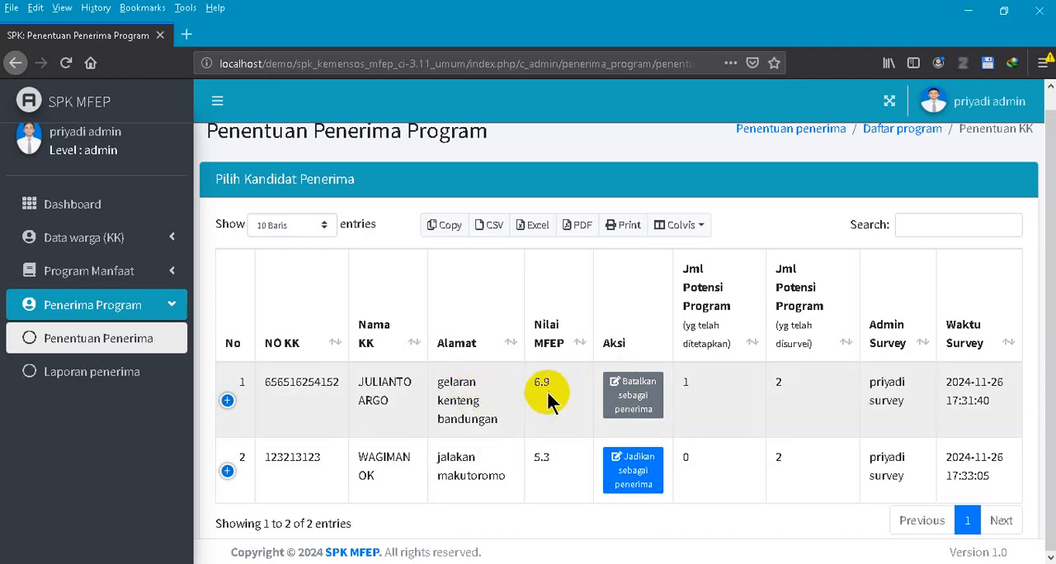
- Go back to Laporan Penerima and display the report list based on households (Berdasarkan KK)
{"action": "left_click", "coordinate": [128, 381]}
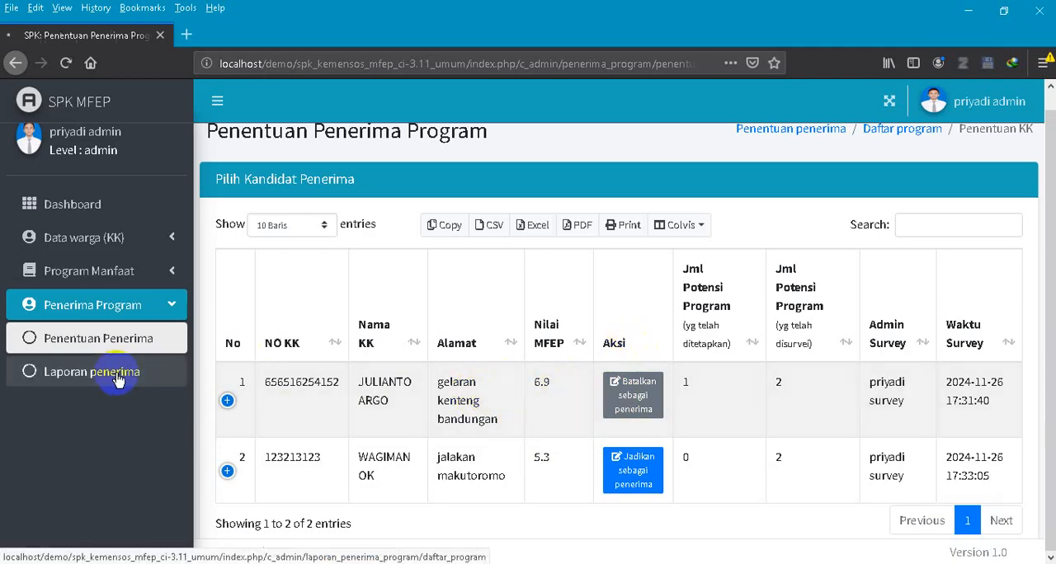
{"action": "scroll", "coordinate": [632, 372], "scroll_direction": "down", "scroll_amount": 3}
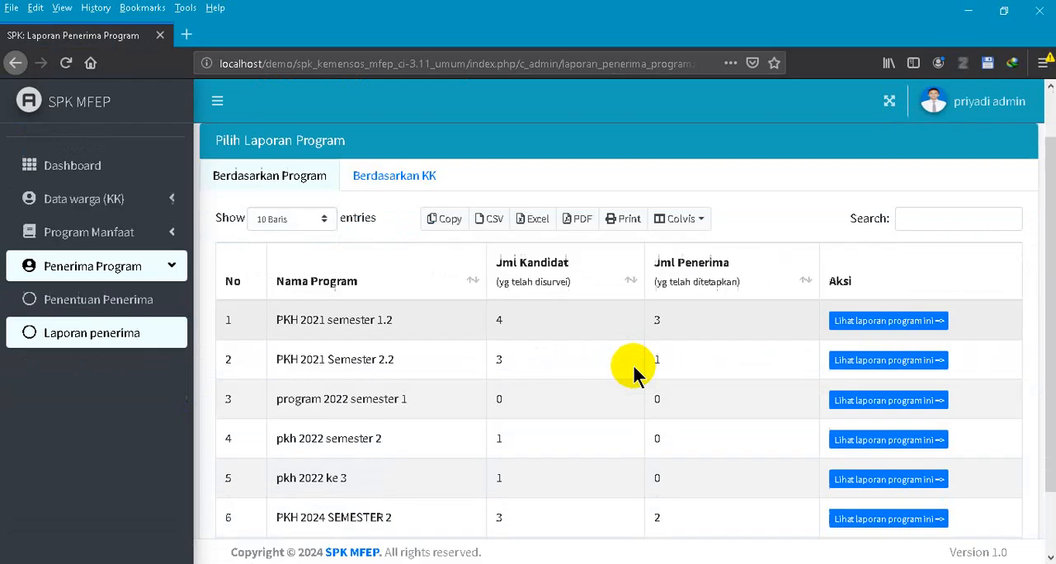
{"action": "scroll", "coordinate": [540, 341], "scroll_direction": "up", "scroll_amount": 3}
{"action": "left_click", "coordinate": [400, 237]}
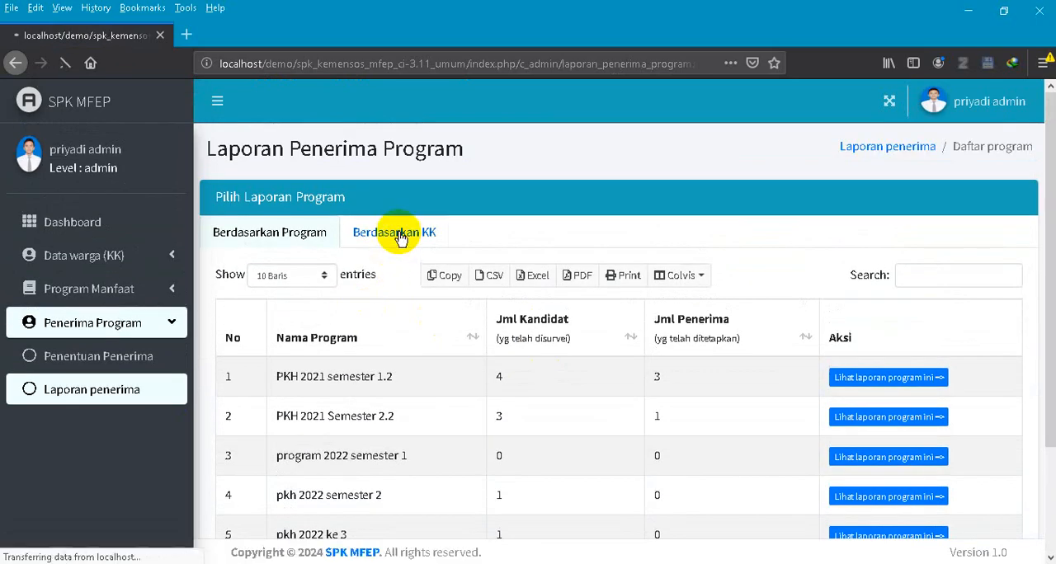
{"action": "scroll", "coordinate": [726, 413], "scroll_direction": "down", "scroll_amount": 2}
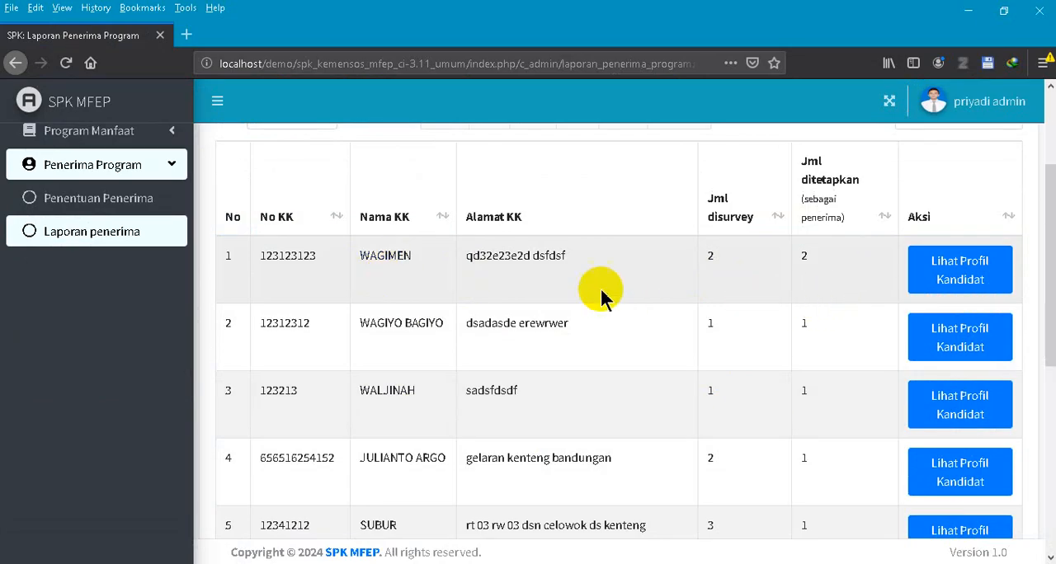
- Open the first household's candidate profile and review its designated programs and surveyed programs
{"action": "left_click", "coordinate": [932, 269]}
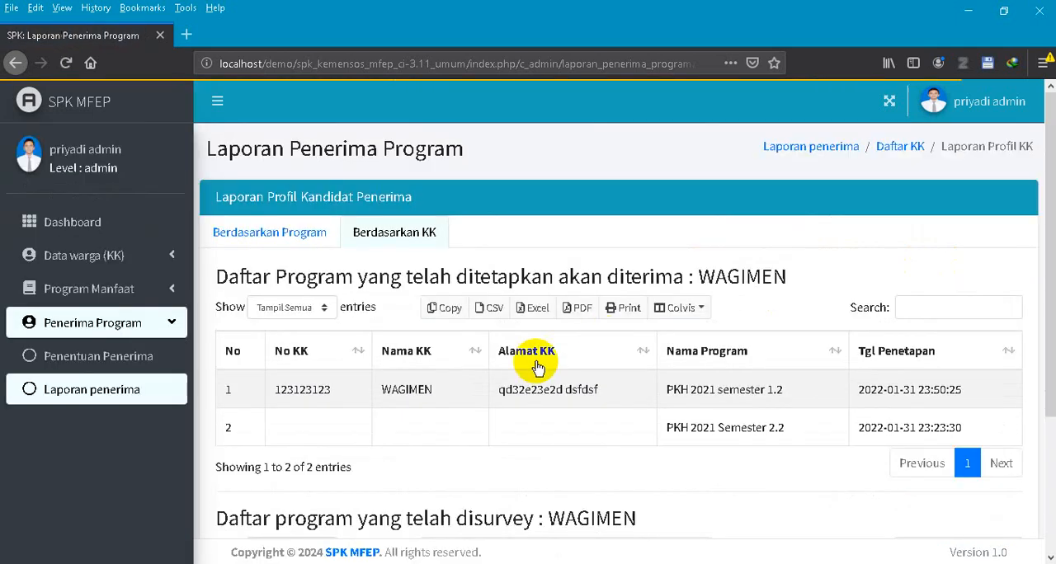
{"action": "scroll", "coordinate": [387, 293], "scroll_direction": "down", "scroll_amount": 3}
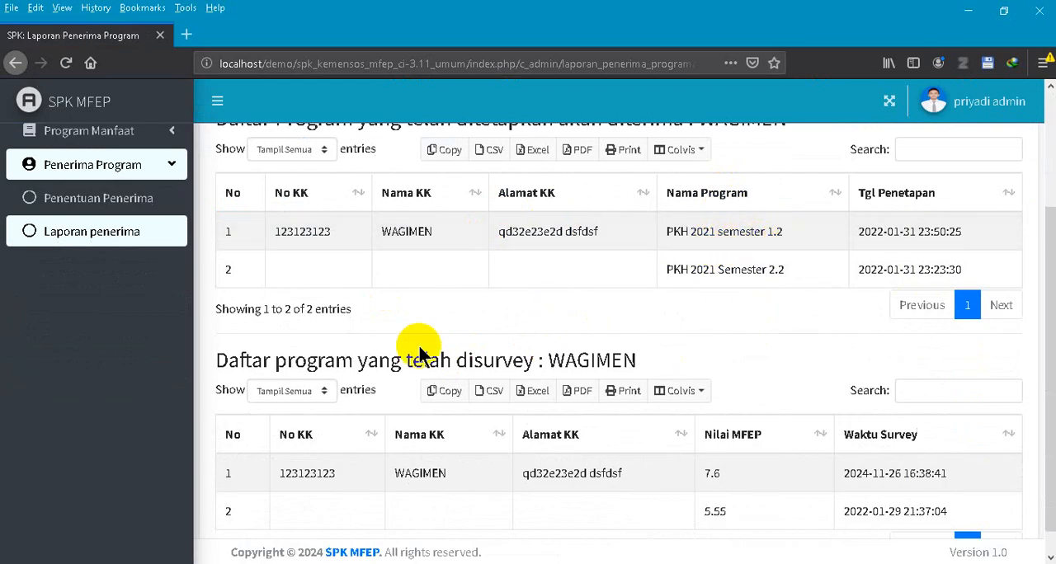
{"action": "scroll", "coordinate": [419, 353], "scroll_direction": "up", "scroll_amount": 3}
{"action": "scroll", "coordinate": [419, 349], "scroll_direction": "down", "scroll_amount": 4}
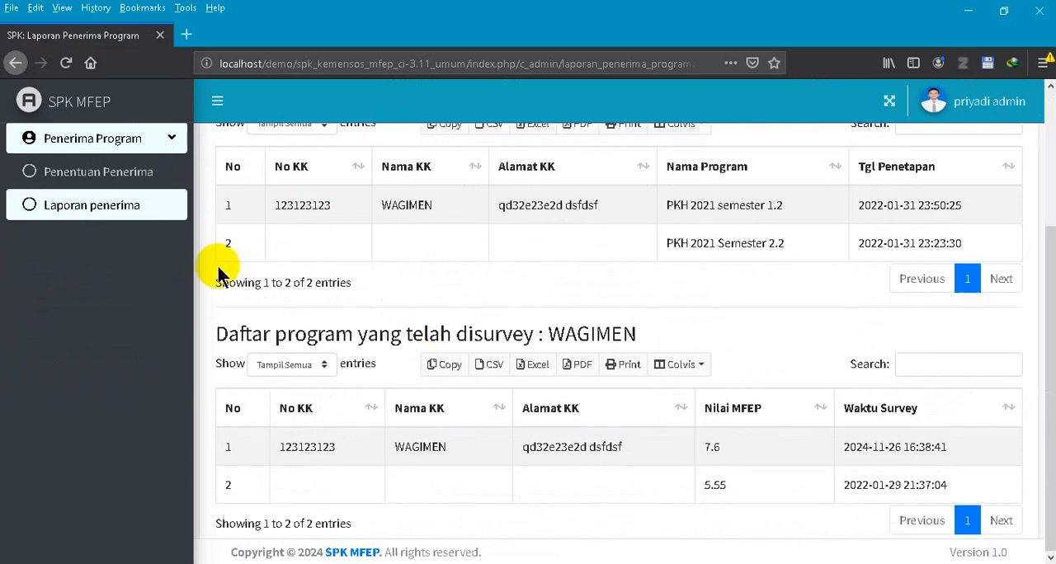
- Return to Laporan Penerima and display the household-based list (Berdasarkan KK) with its survey and designation counts
{"action": "left_click", "coordinate": [128, 180]}
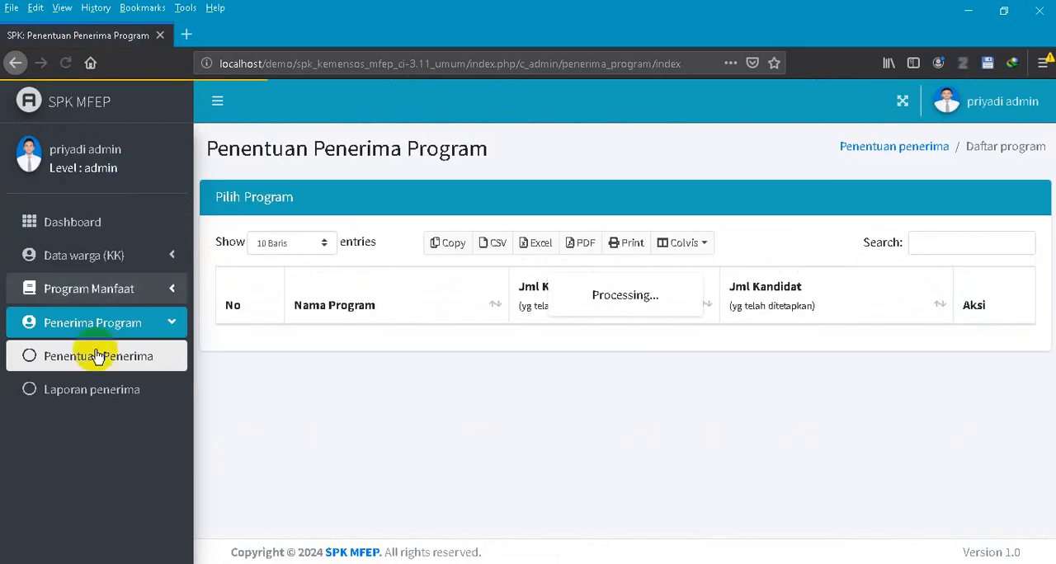
{"action": "left_click", "coordinate": [80, 398]}
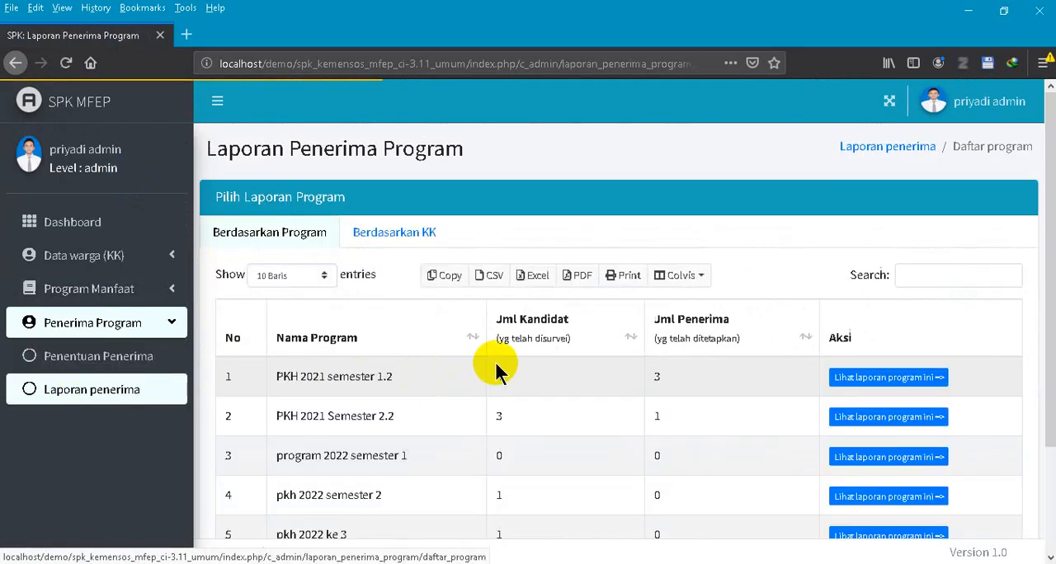
{"action": "scroll", "coordinate": [487, 244], "scroll_direction": "down", "scroll_amount": 2}
{"action": "left_click", "coordinate": [380, 157]}
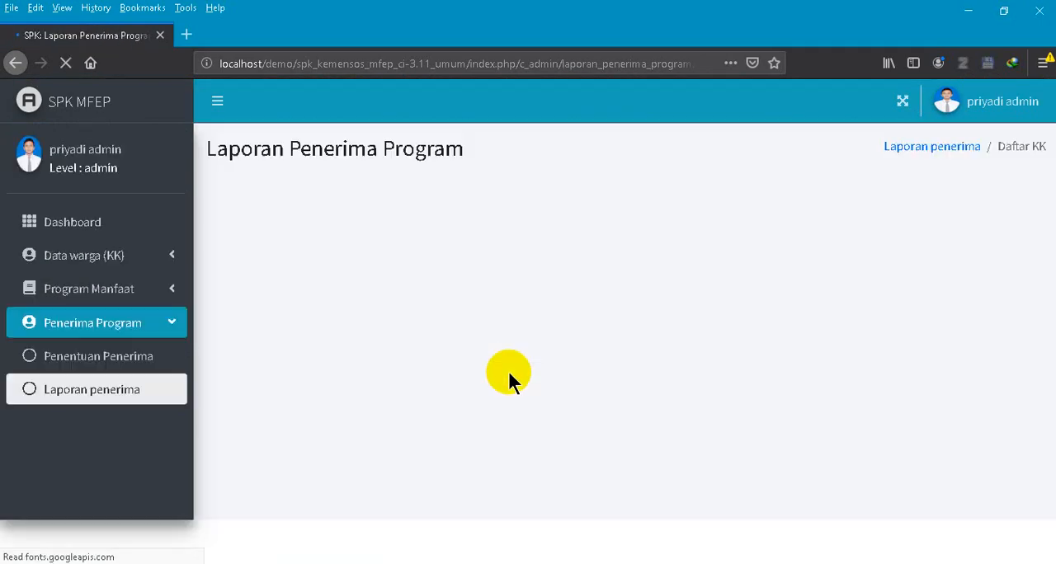
{"action": "scroll", "coordinate": [742, 396], "scroll_direction": "down", "scroll_amount": 4}
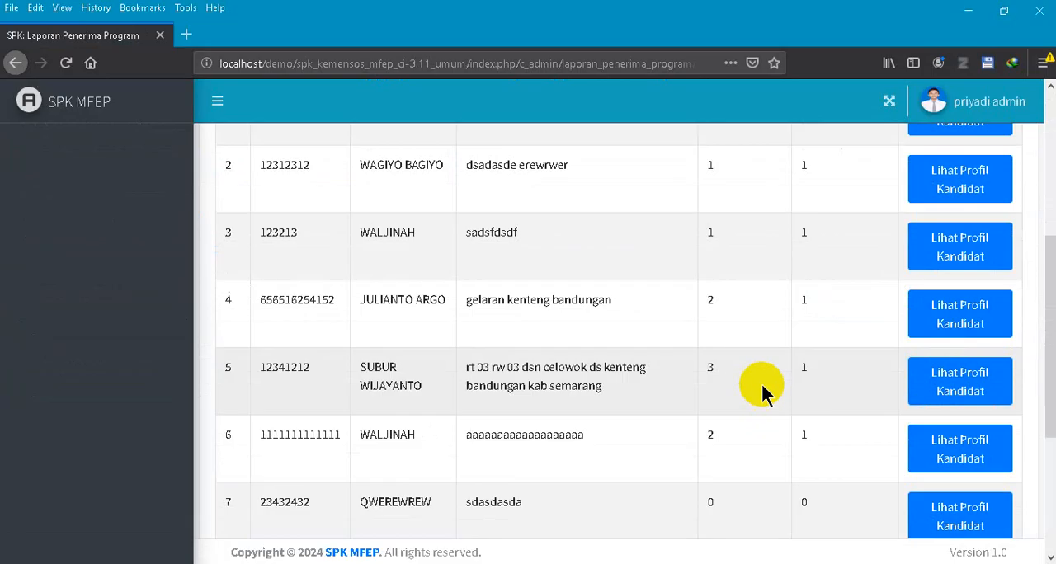
- Filter the household report list by the letter j and go to the second page of results
{"action": "scroll", "coordinate": [766, 389], "scroll_direction": "up", "scroll_amount": 5}
{"action": "type", "text": "j"}
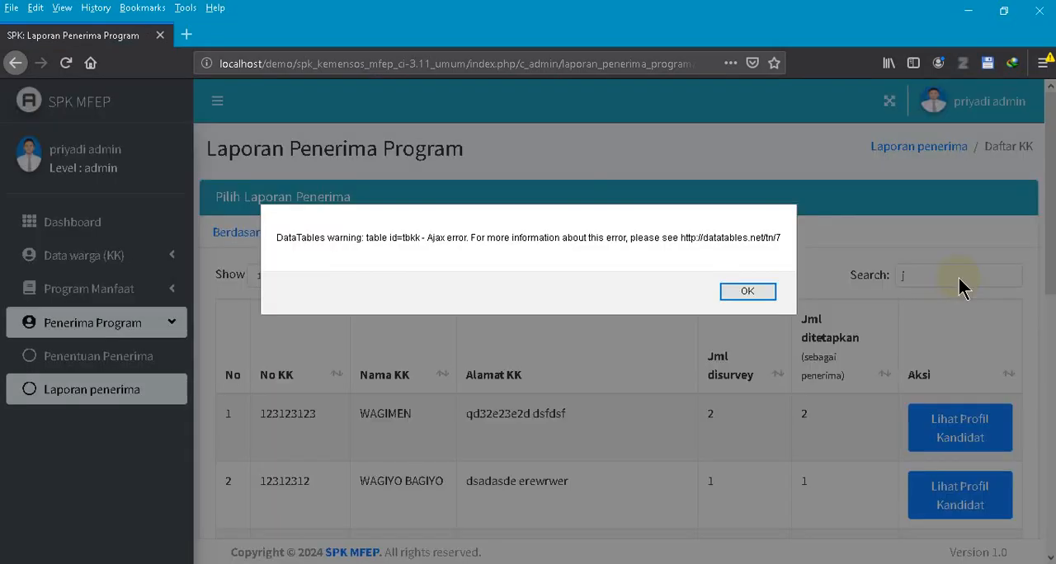
{"action": "key", "text": "Return"}
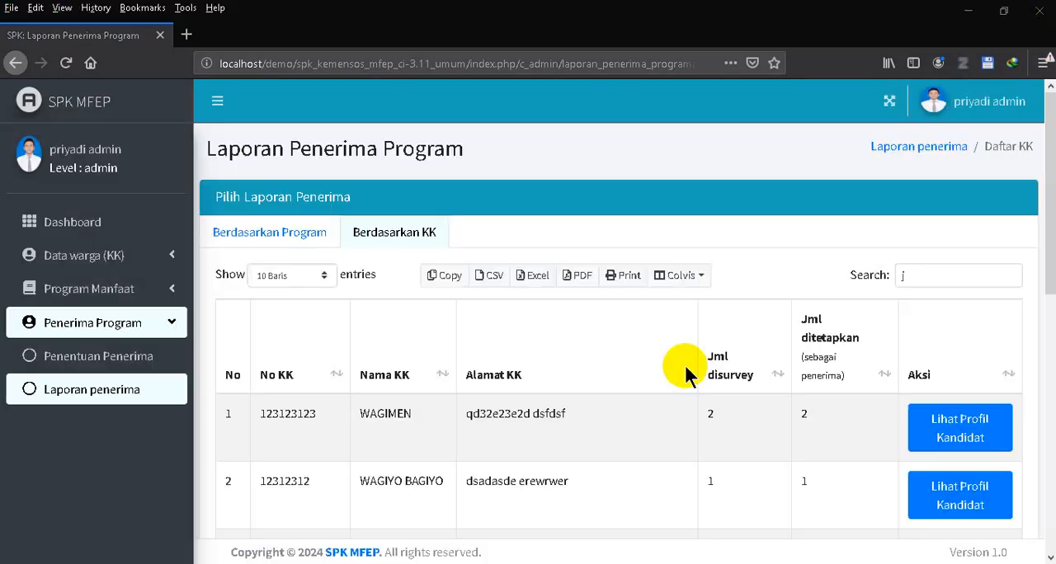
{"action": "scroll", "coordinate": [684, 370], "scroll_direction": "down", "scroll_amount": 7}
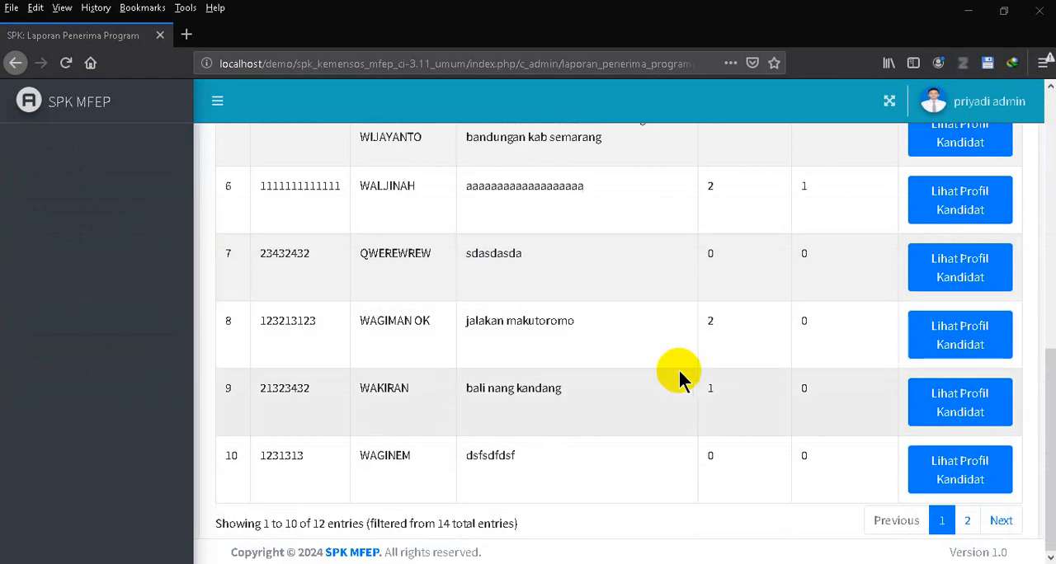
{"action": "left_click", "coordinate": [967, 521]}
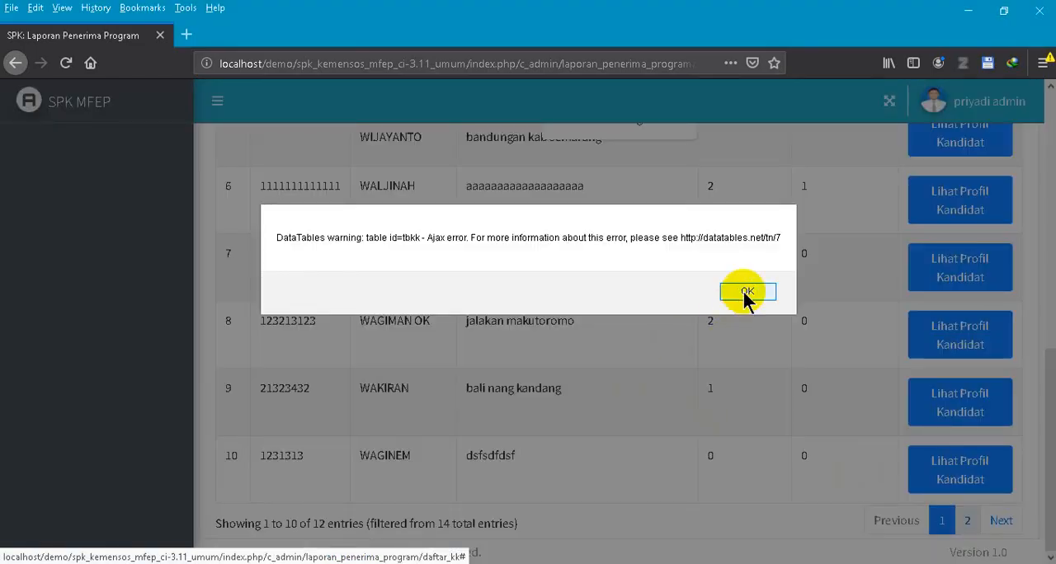
{"action": "left_click", "coordinate": [745, 293]}
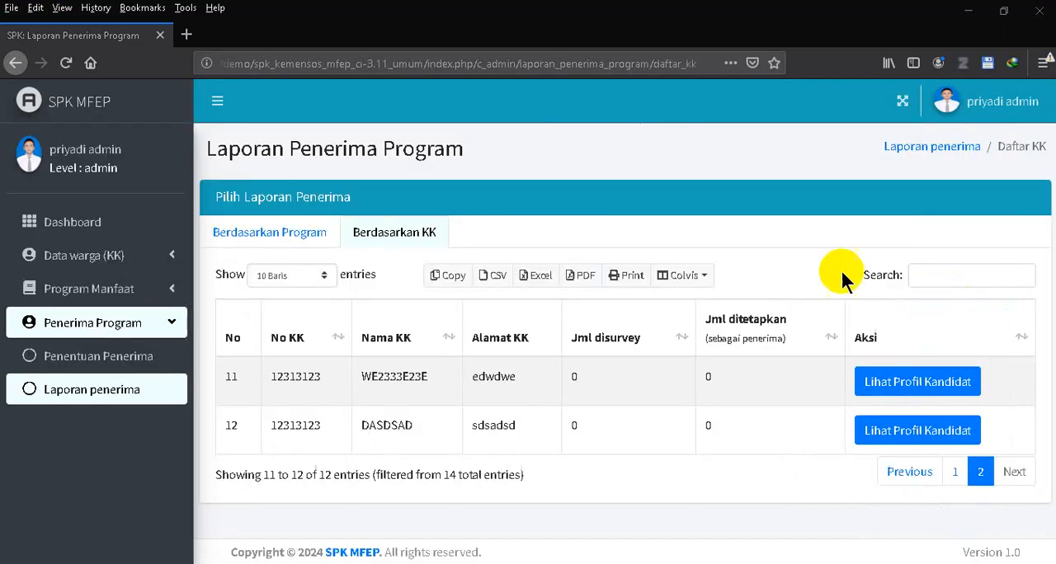
- Search the household report list by the household head's first name and open the matching household's candidate profile
{"action": "left_click", "coordinate": [940, 274]}
{"action": "type", "text": "juli"}
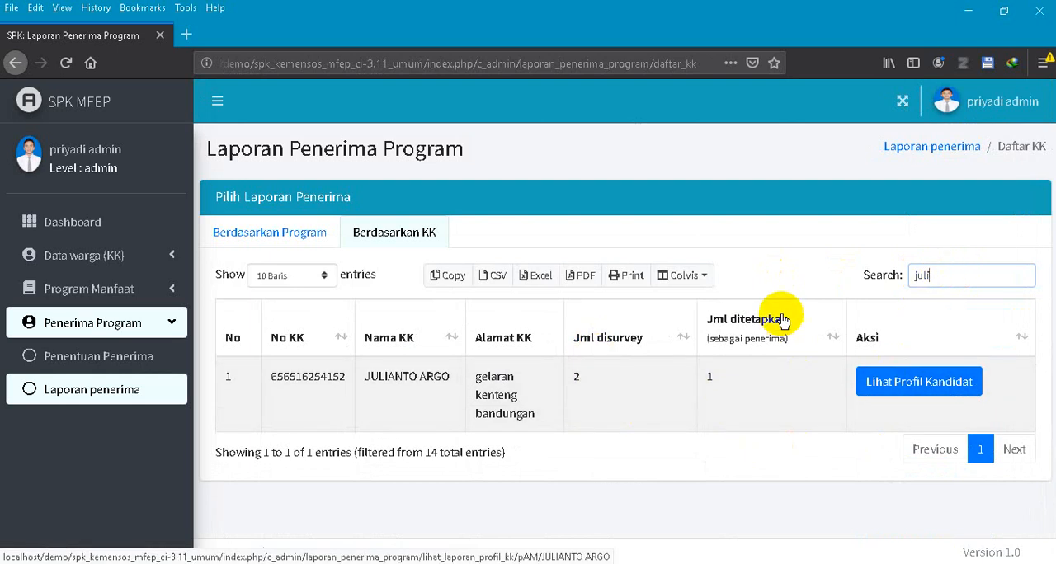
{"action": "left_click", "coordinate": [942, 386]}
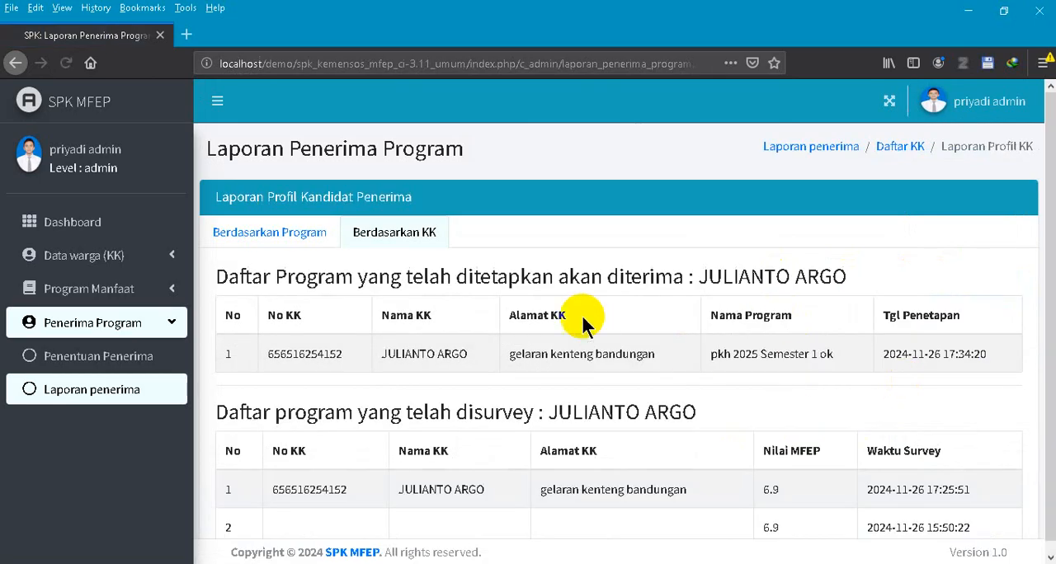
- Compare the profile's designated and surveyed programs with the same household's Pilih Survey Program table in the surveyor's browser
{"action": "scroll", "coordinate": [581, 309], "scroll_direction": "down", "scroll_amount": 2}
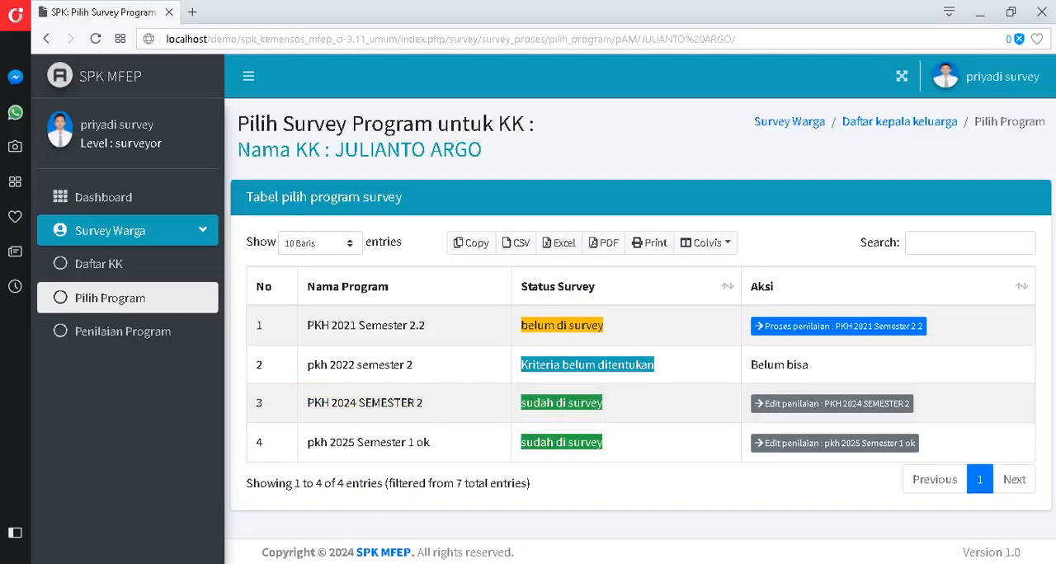
{"action": "left_click", "coordinate": [295, 561]}
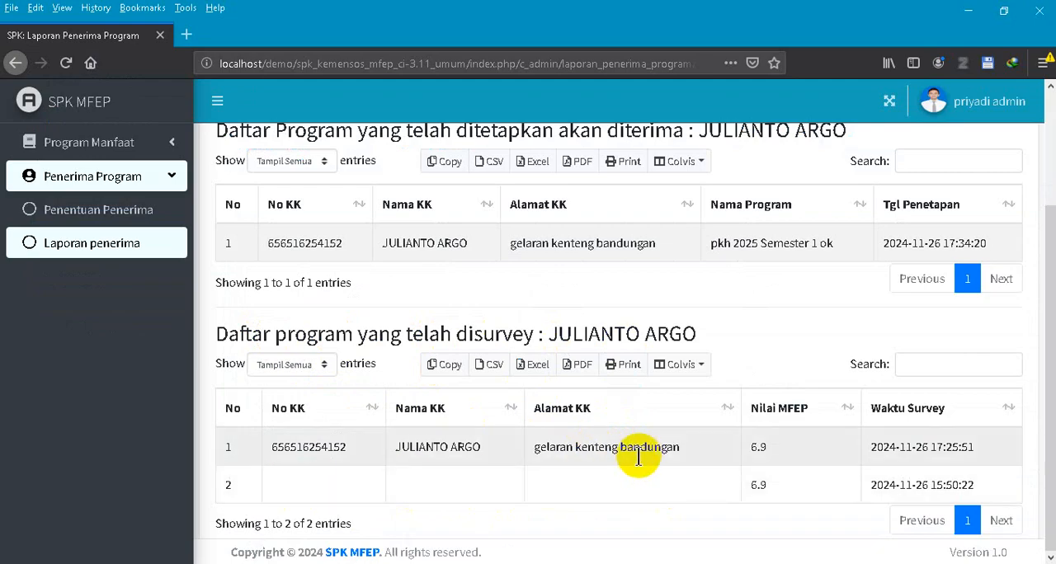
{"action": "scroll", "coordinate": [699, 394], "scroll_direction": "up", "scroll_amount": 3}
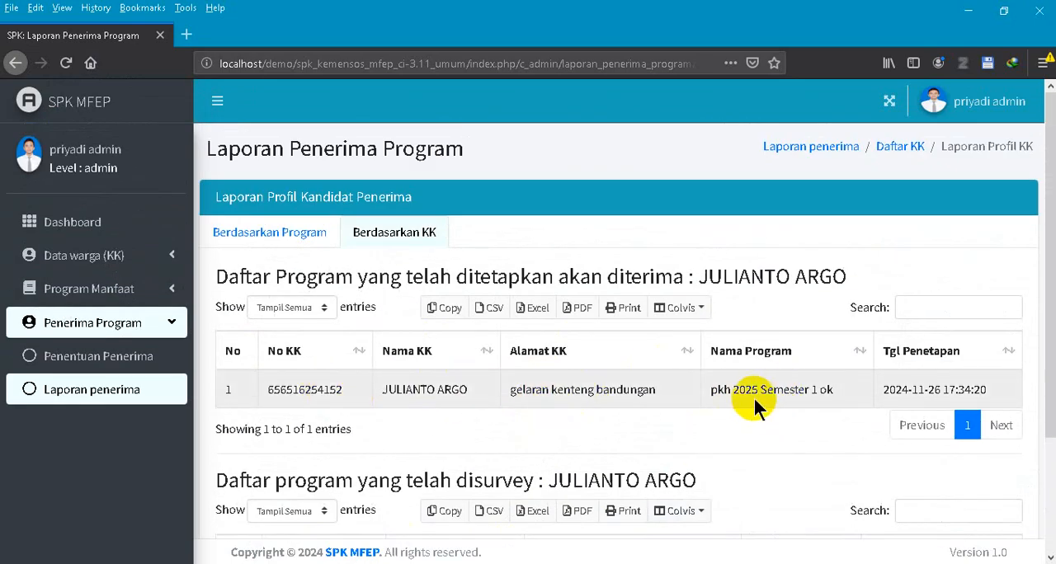
{"action": "scroll", "coordinate": [747, 392], "scroll_direction": "down", "scroll_amount": 3}
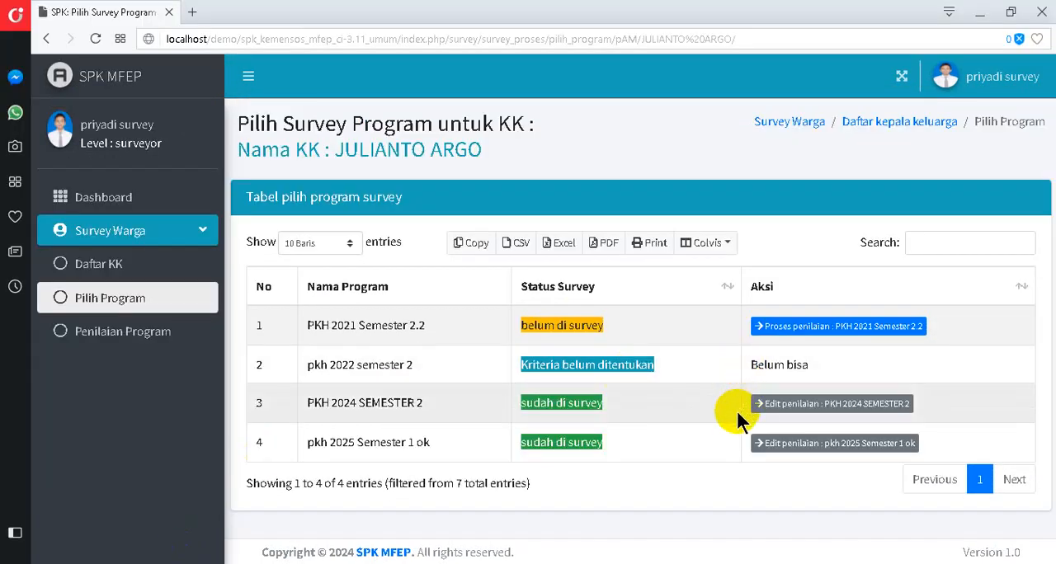
- Open the household's PKH 2024 SEMESTER 2 assessment in the surveyor's browser and save its survey scores again
{"action": "left_click", "coordinate": [812, 404]}
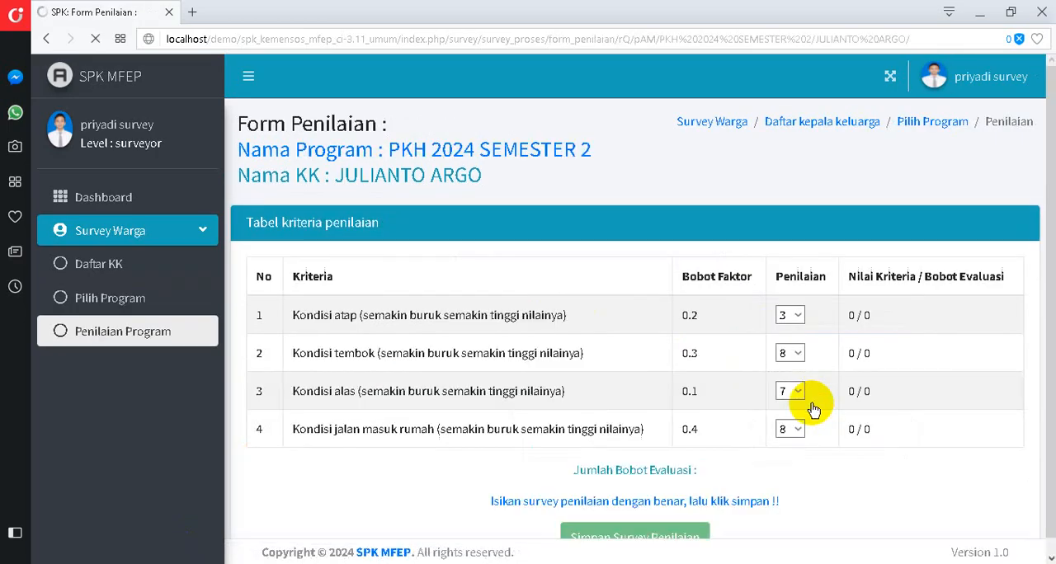
{"action": "scroll", "coordinate": [810, 397], "scroll_direction": "down", "scroll_amount": 2}
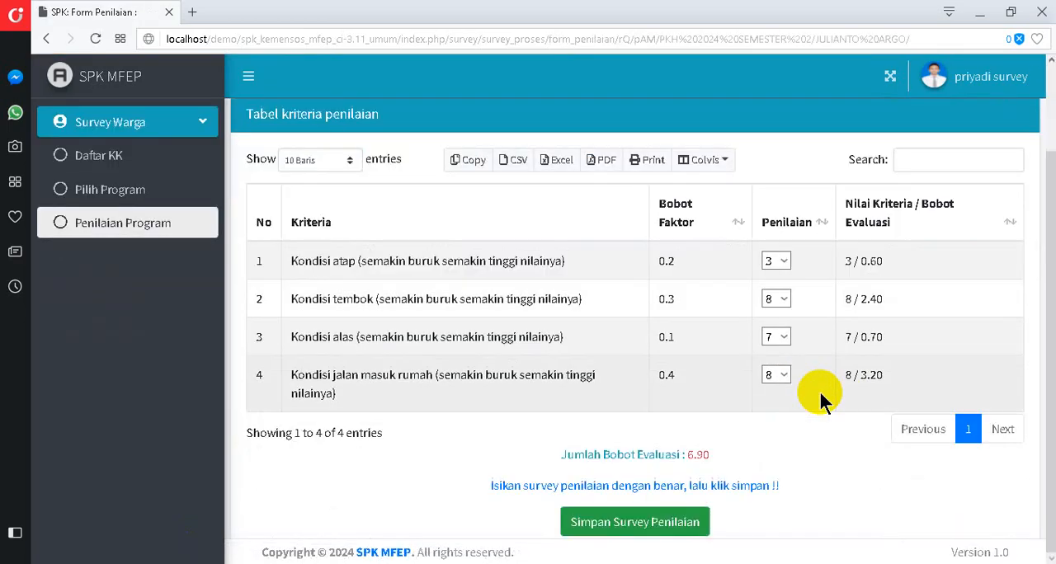
{"action": "left_click", "coordinate": [652, 523]}
{"action": "left_click", "coordinate": [695, 197]}
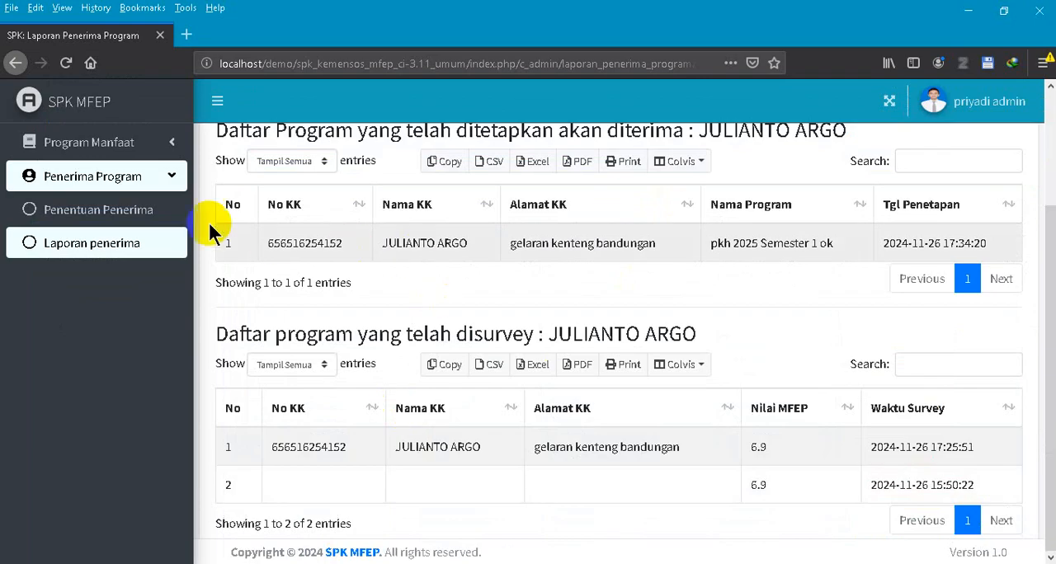
- Reload the household's profile report in the admin browser and examine the Nama Program and Nilai MFEP columns for the surveyed programs
{"action": "left_click", "coordinate": [69, 66]}
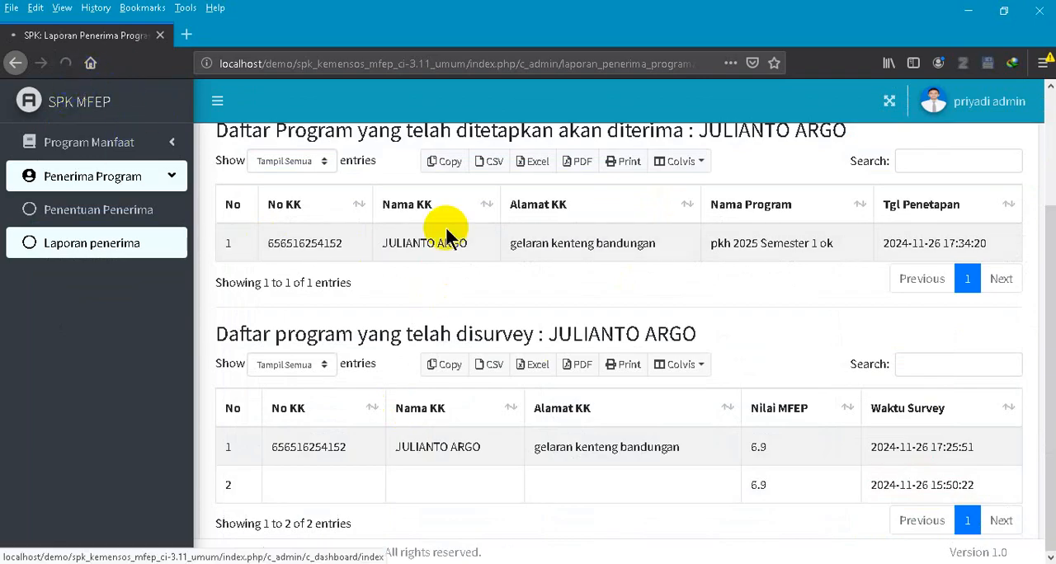
{"action": "scroll", "coordinate": [560, 294], "scroll_direction": "down", "scroll_amount": 3}
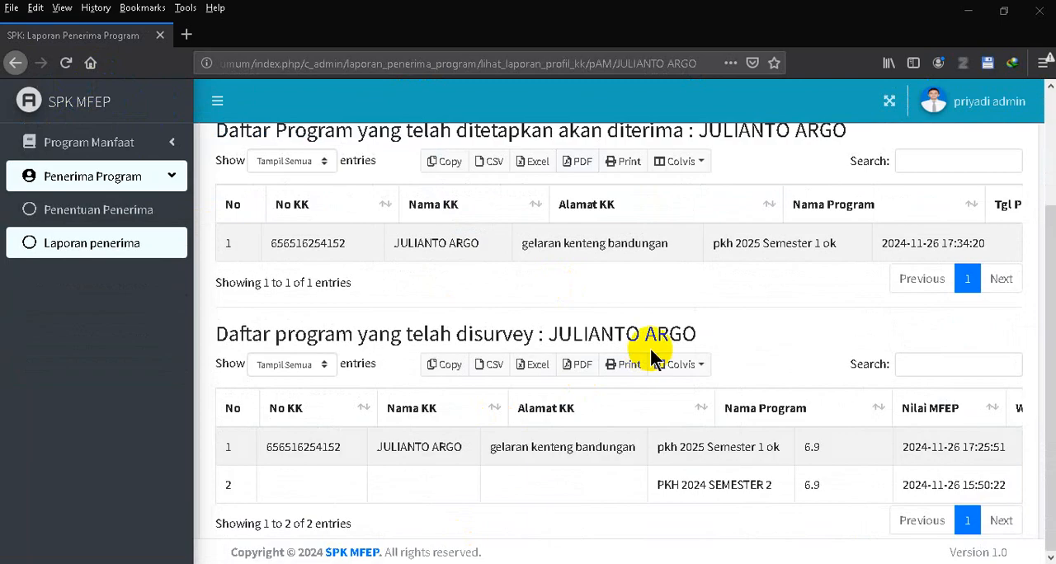
{"action": "scroll", "coordinate": [625, 294], "scroll_direction": "up", "scroll_amount": 3}
{"action": "scroll", "coordinate": [618, 283], "scroll_direction": "down", "scroll_amount": 3}
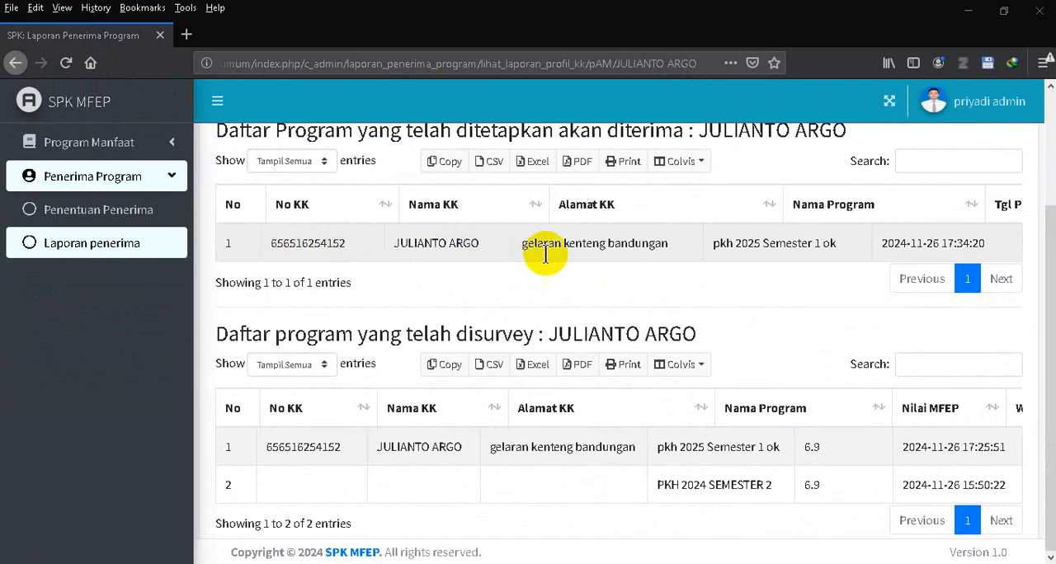
{"action": "scroll", "coordinate": [594, 281], "scroll_direction": "up", "scroll_amount": 3}
{"action": "scroll", "coordinate": [726, 346], "scroll_direction": "down", "scroll_amount": 3}
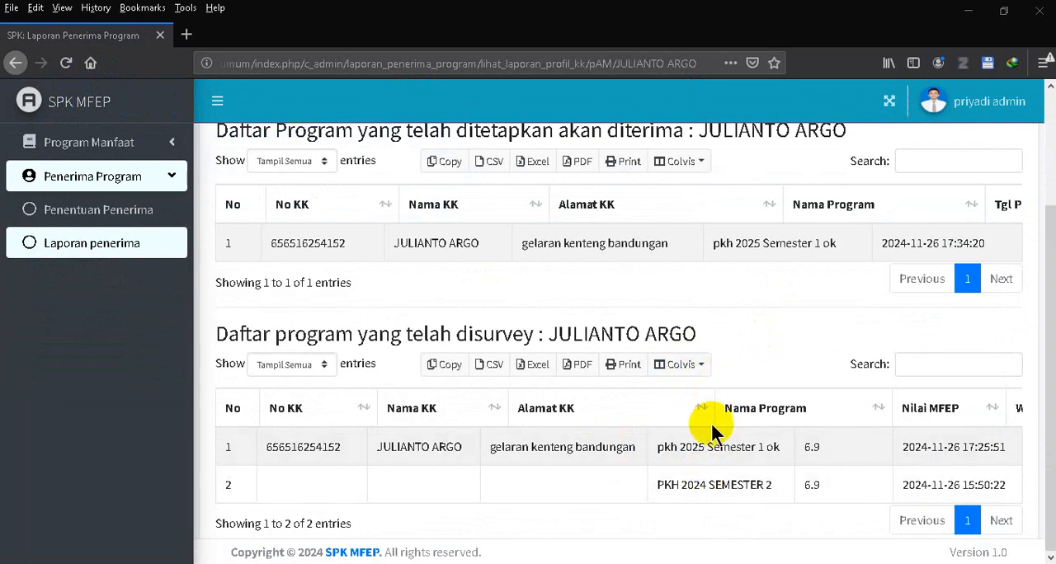
{"action": "scroll", "coordinate": [730, 338], "scroll_direction": "up", "scroll_amount": 3}
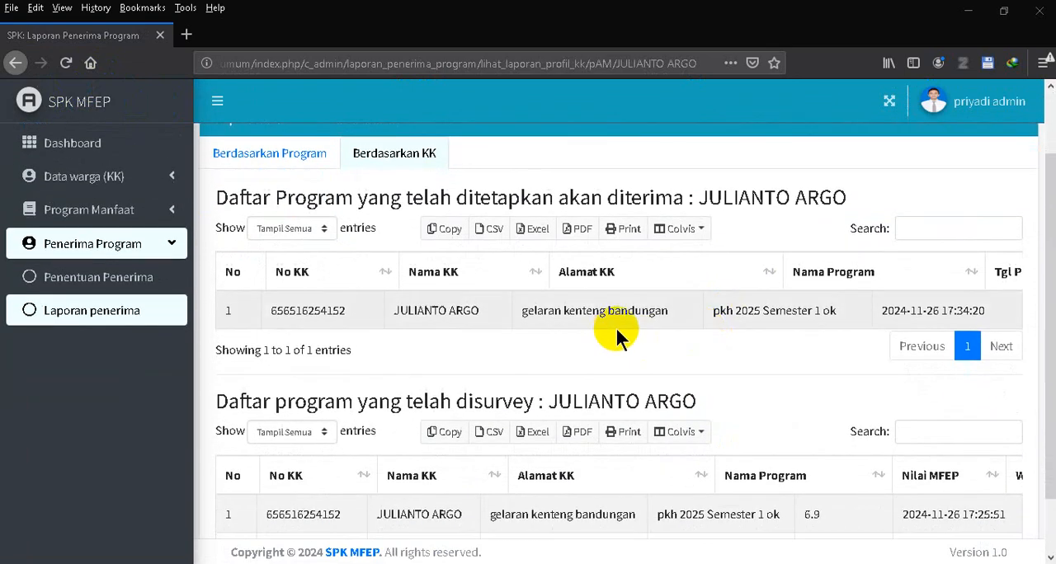
{"action": "scroll", "coordinate": [813, 322], "scroll_direction": "down", "scroll_amount": 2}
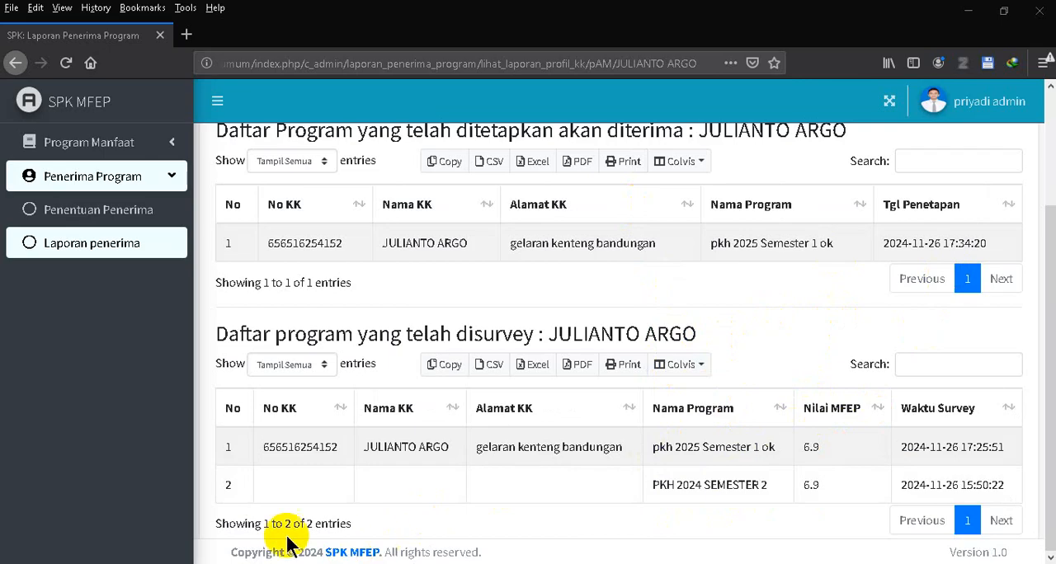
- Switch to the surveyor's browser and close the two Form Penilaian tabs for PKH 2024 SEMESTER 2 and pkh 2025 Semester 1 ok
{"action": "left_click", "coordinate": [216, 492]}
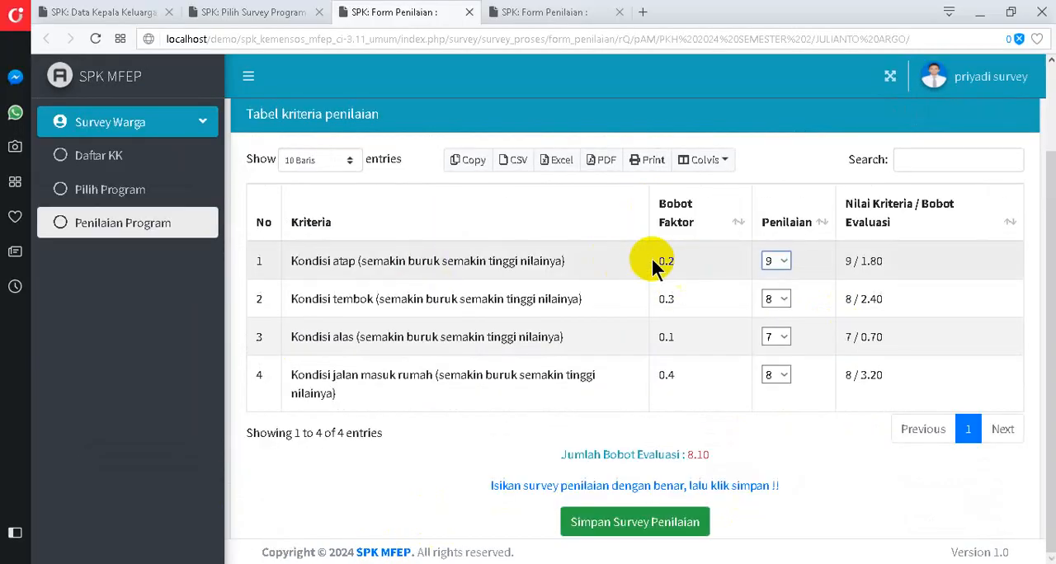
{"action": "left_click", "coordinate": [469, 13]}
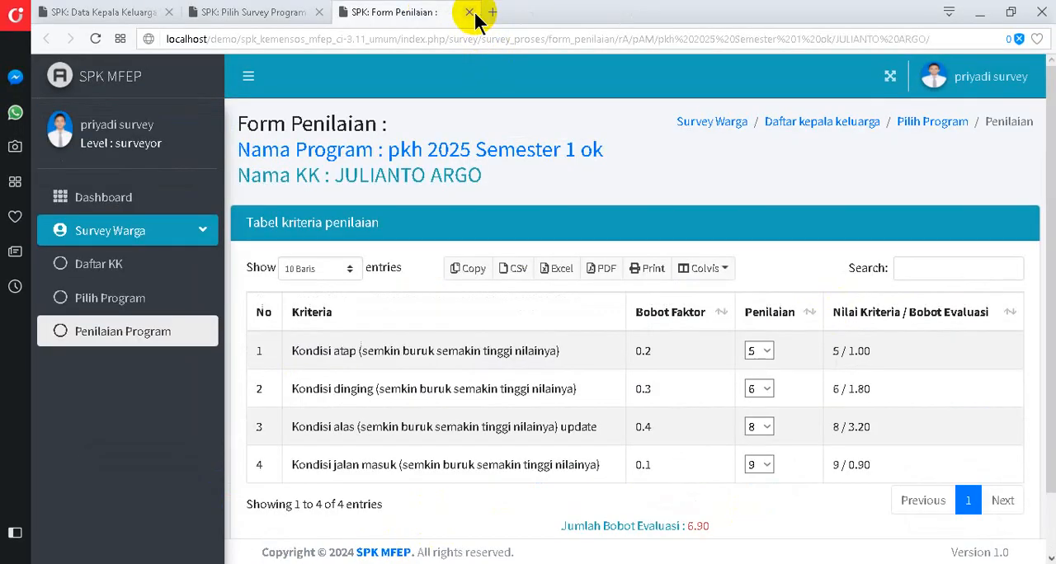
{"action": "left_click", "coordinate": [469, 12]}
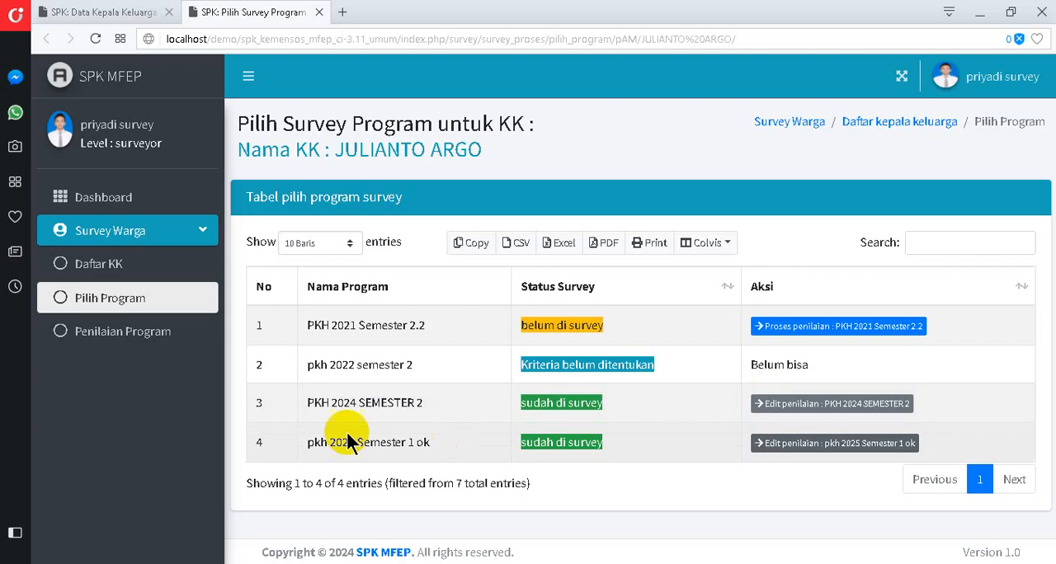
- Open the household's PKH 2024 SEMESTER 2 assessment form in a new browser tab and display it
{"action": "right_click", "coordinate": [809, 406]}
{"action": "left_click", "coordinate": [874, 276]}
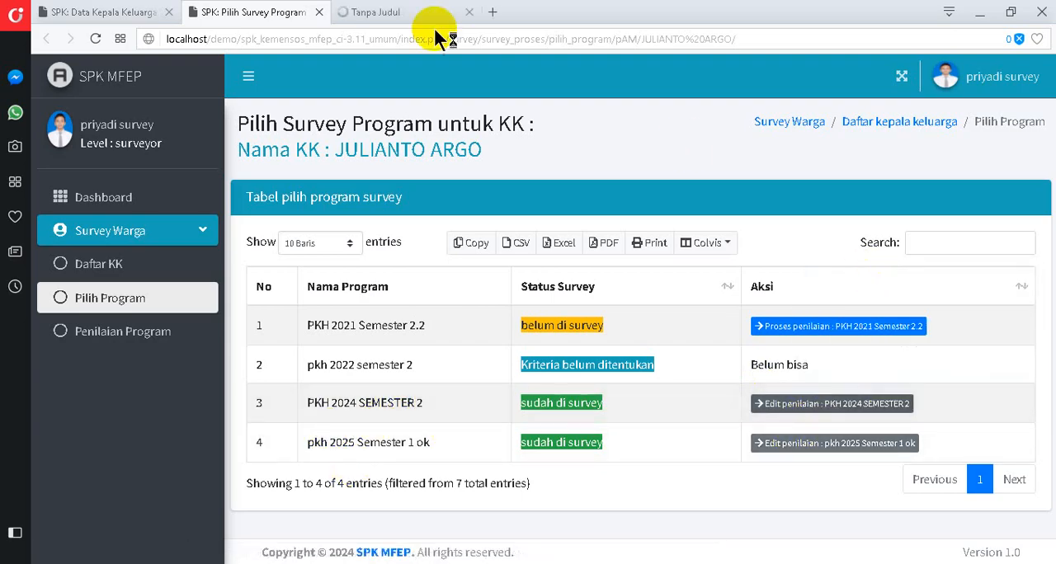
{"action": "left_click", "coordinate": [417, 16]}
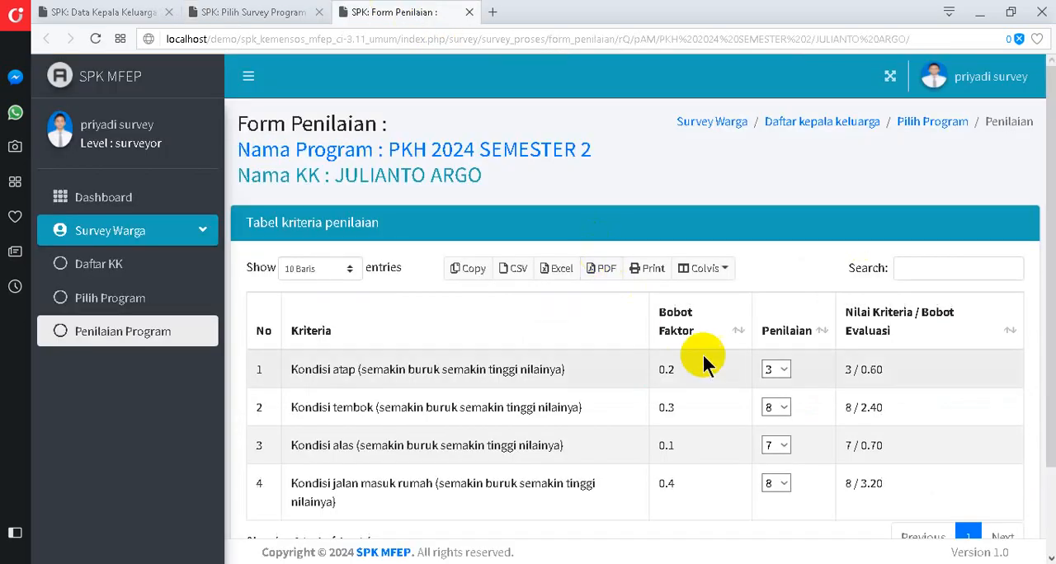
- Set the Kondisi atap score to 8, save the survey assessment and check the household's profile report in the admin browser
{"action": "scroll", "coordinate": [836, 366], "scroll_direction": "down", "scroll_amount": 2}
{"action": "left_click", "coordinate": [788, 266]}
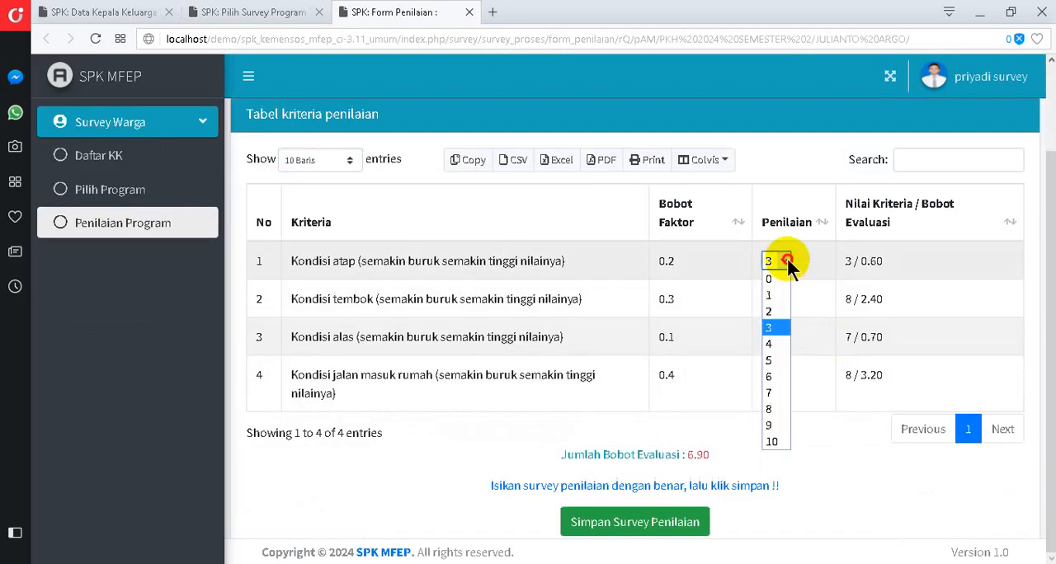
{"action": "left_click", "coordinate": [775, 421]}
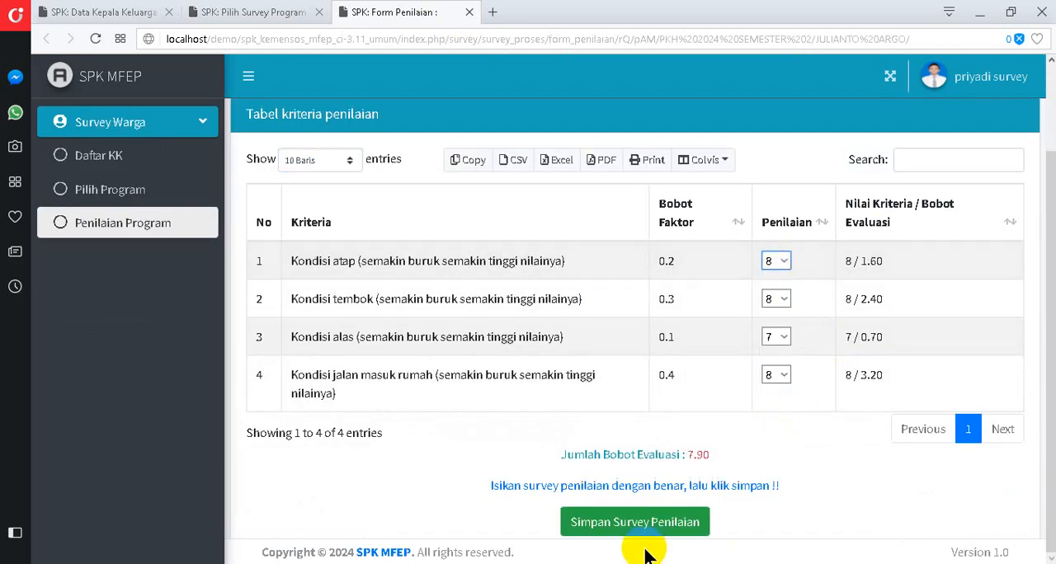
{"action": "left_click", "coordinate": [627, 521]}
{"action": "left_click", "coordinate": [701, 201]}
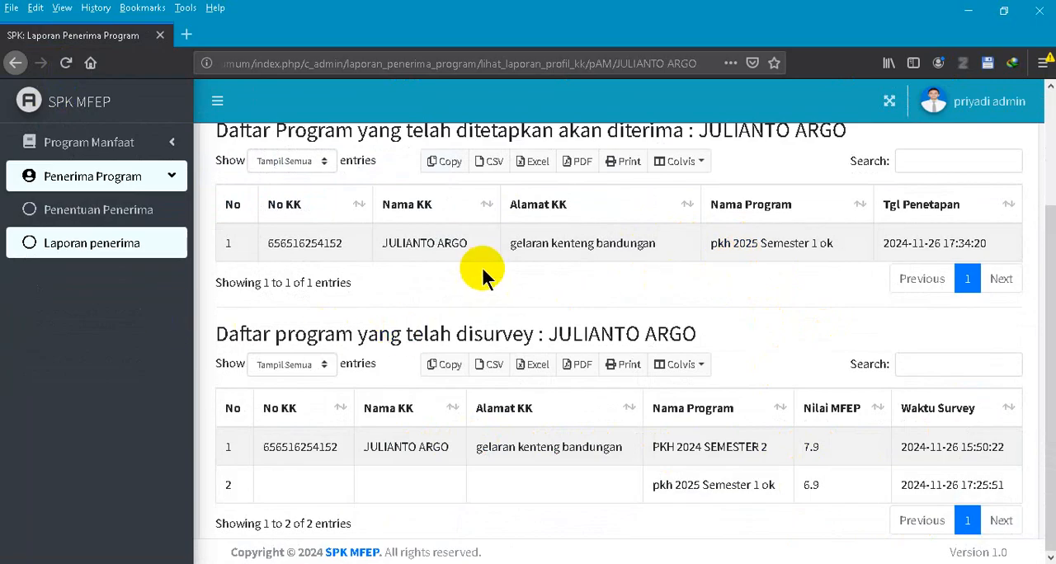
{"action": "scroll", "coordinate": [506, 295], "scroll_direction": "up", "scroll_amount": 3}
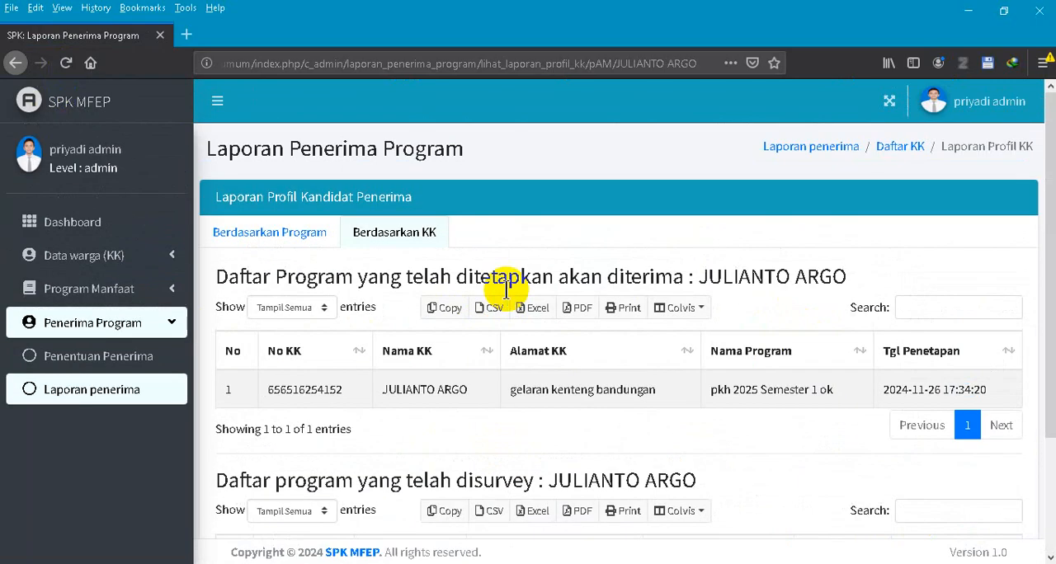